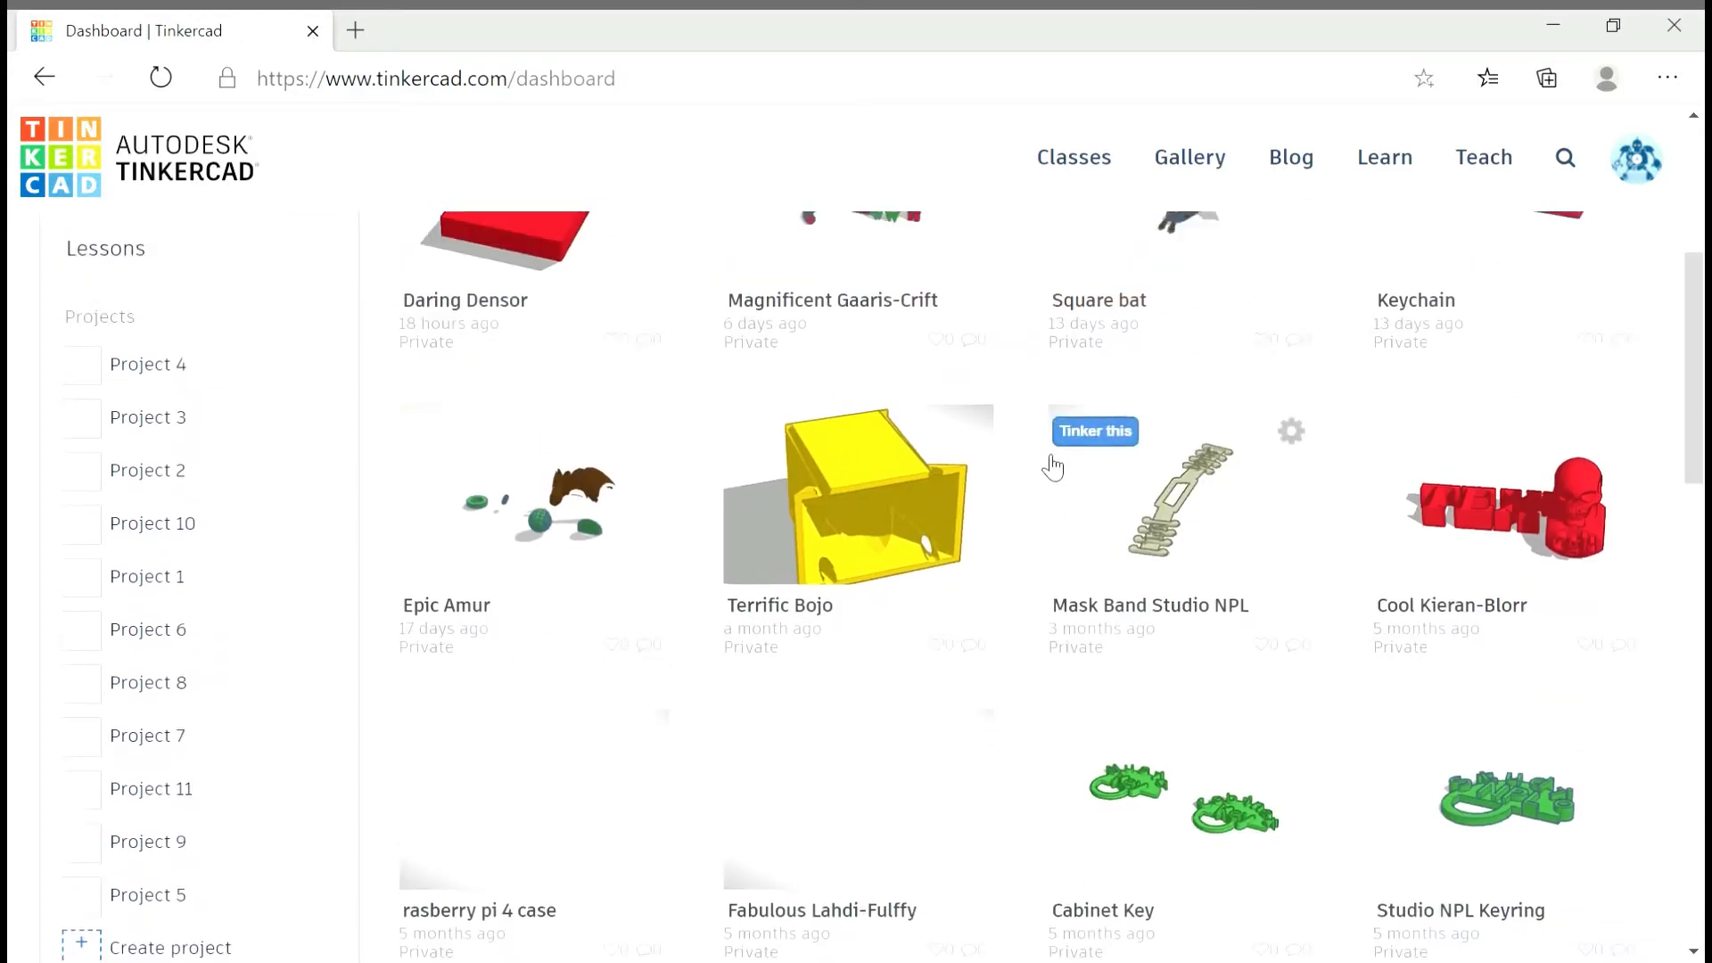
Look through the recent designs on the dashboard and create a new 3D design.
scroll(1052, 463, up, 4)
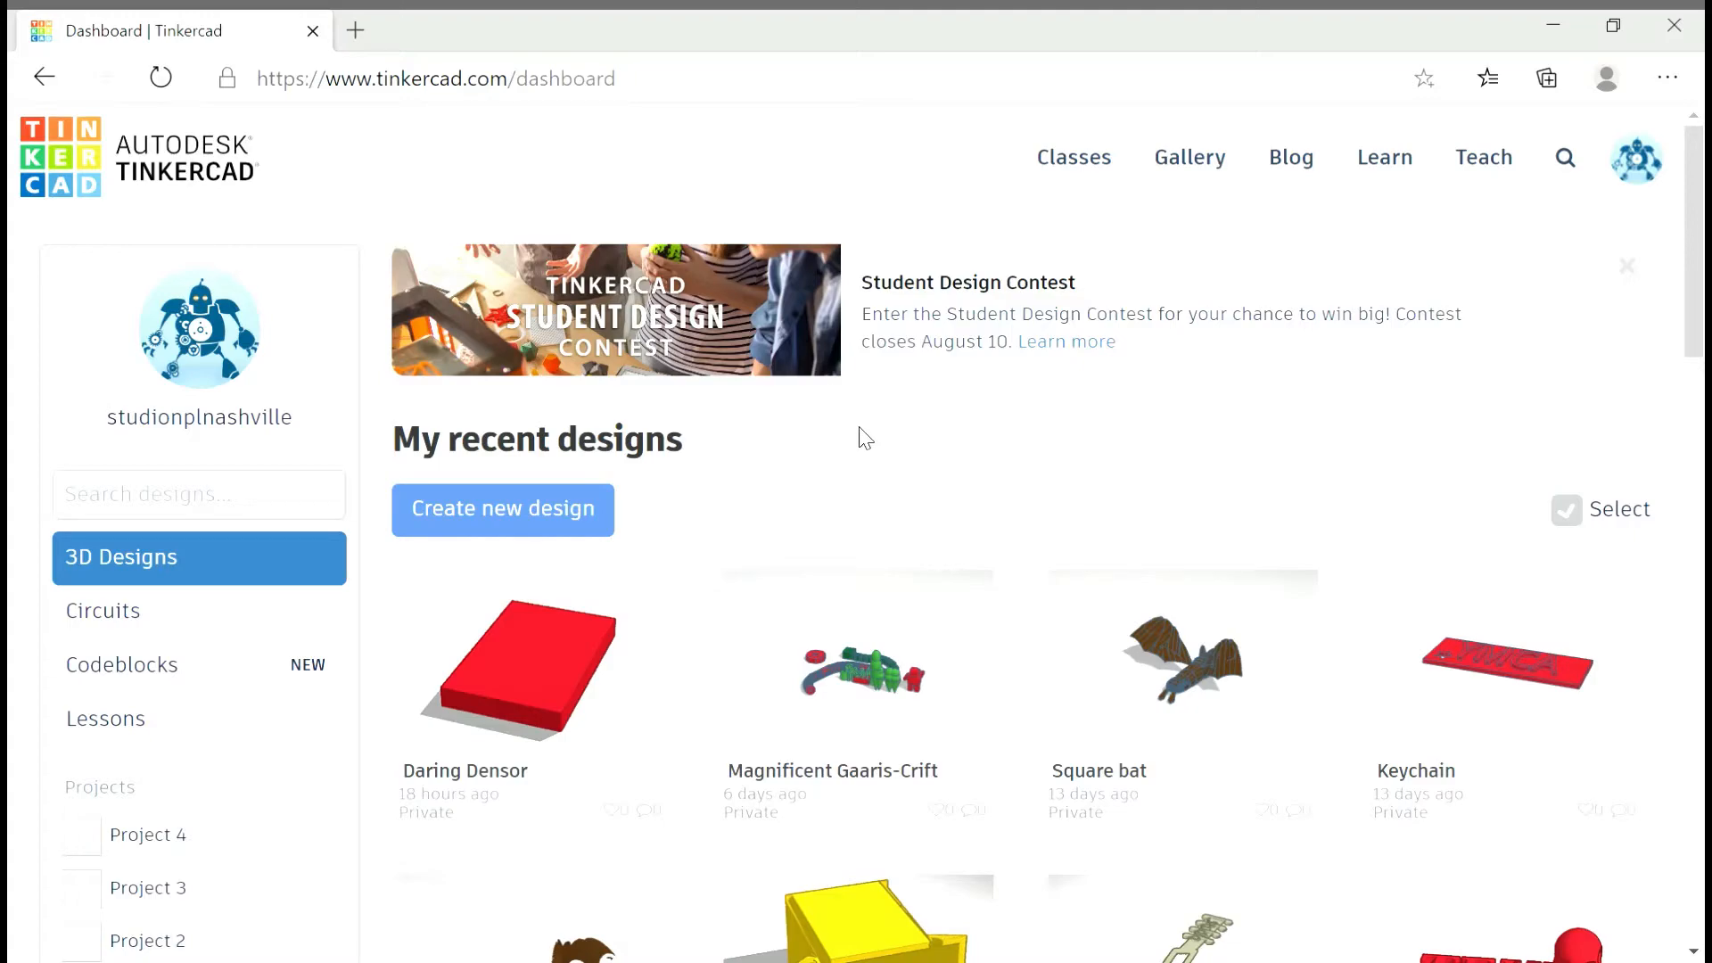
scroll(872, 447, down, 15)
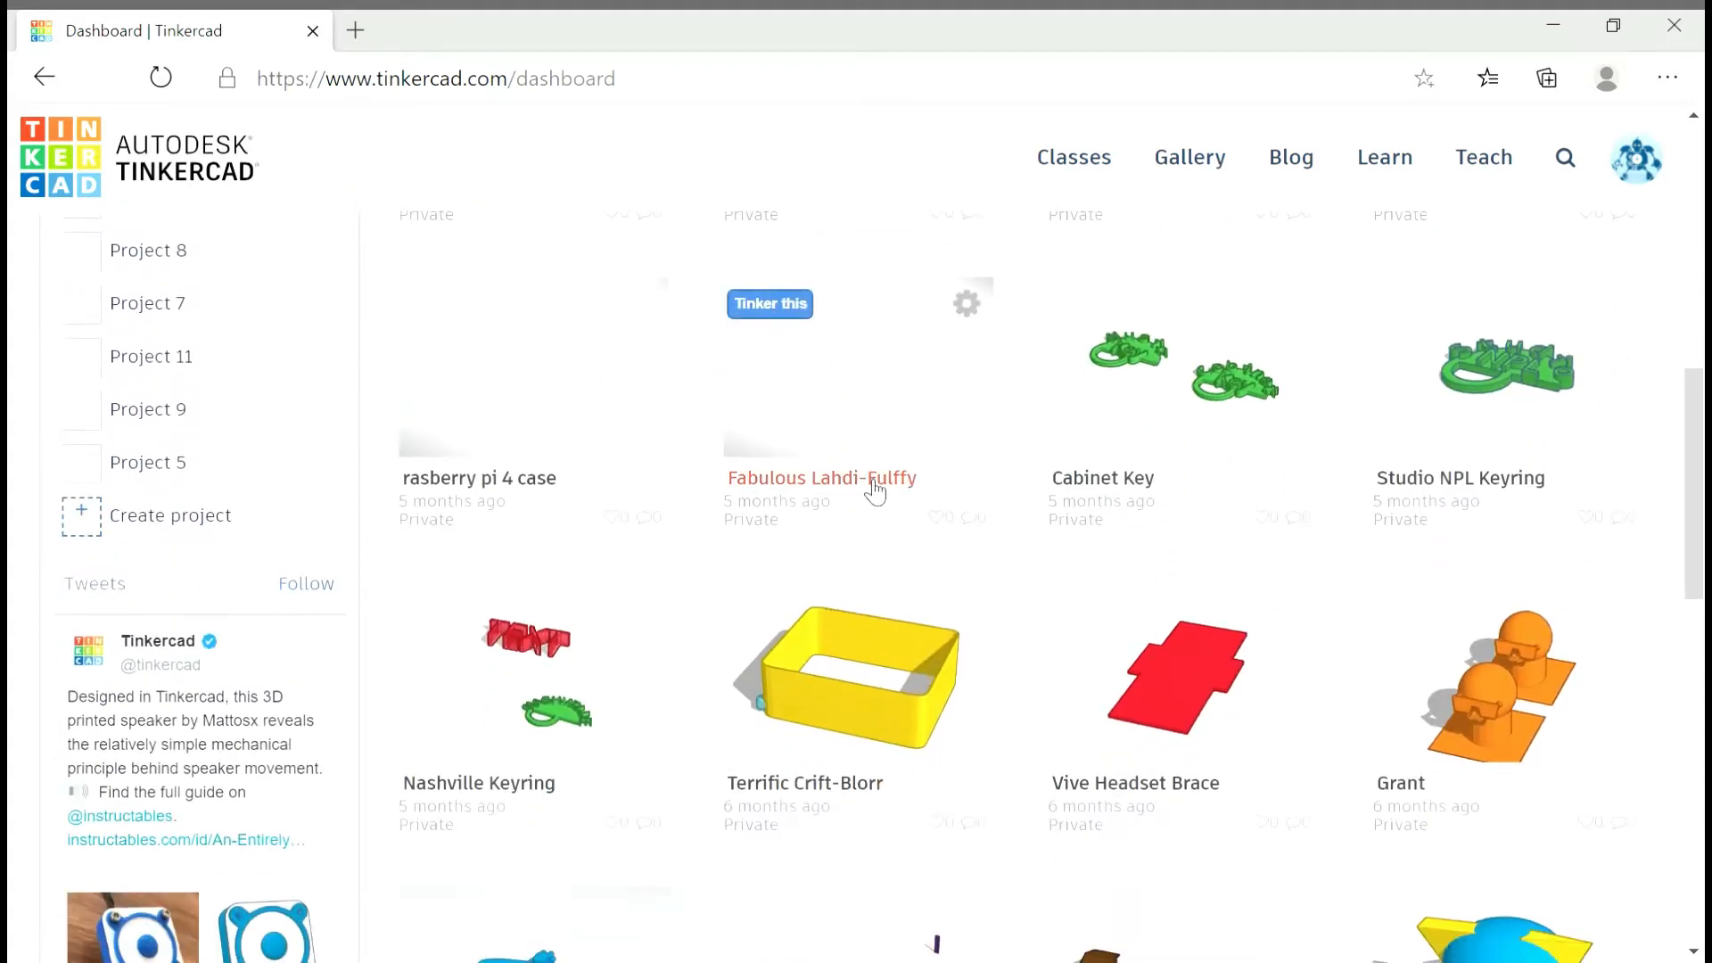
scroll(865, 490, down, 4)
scroll(861, 495, up, 20)
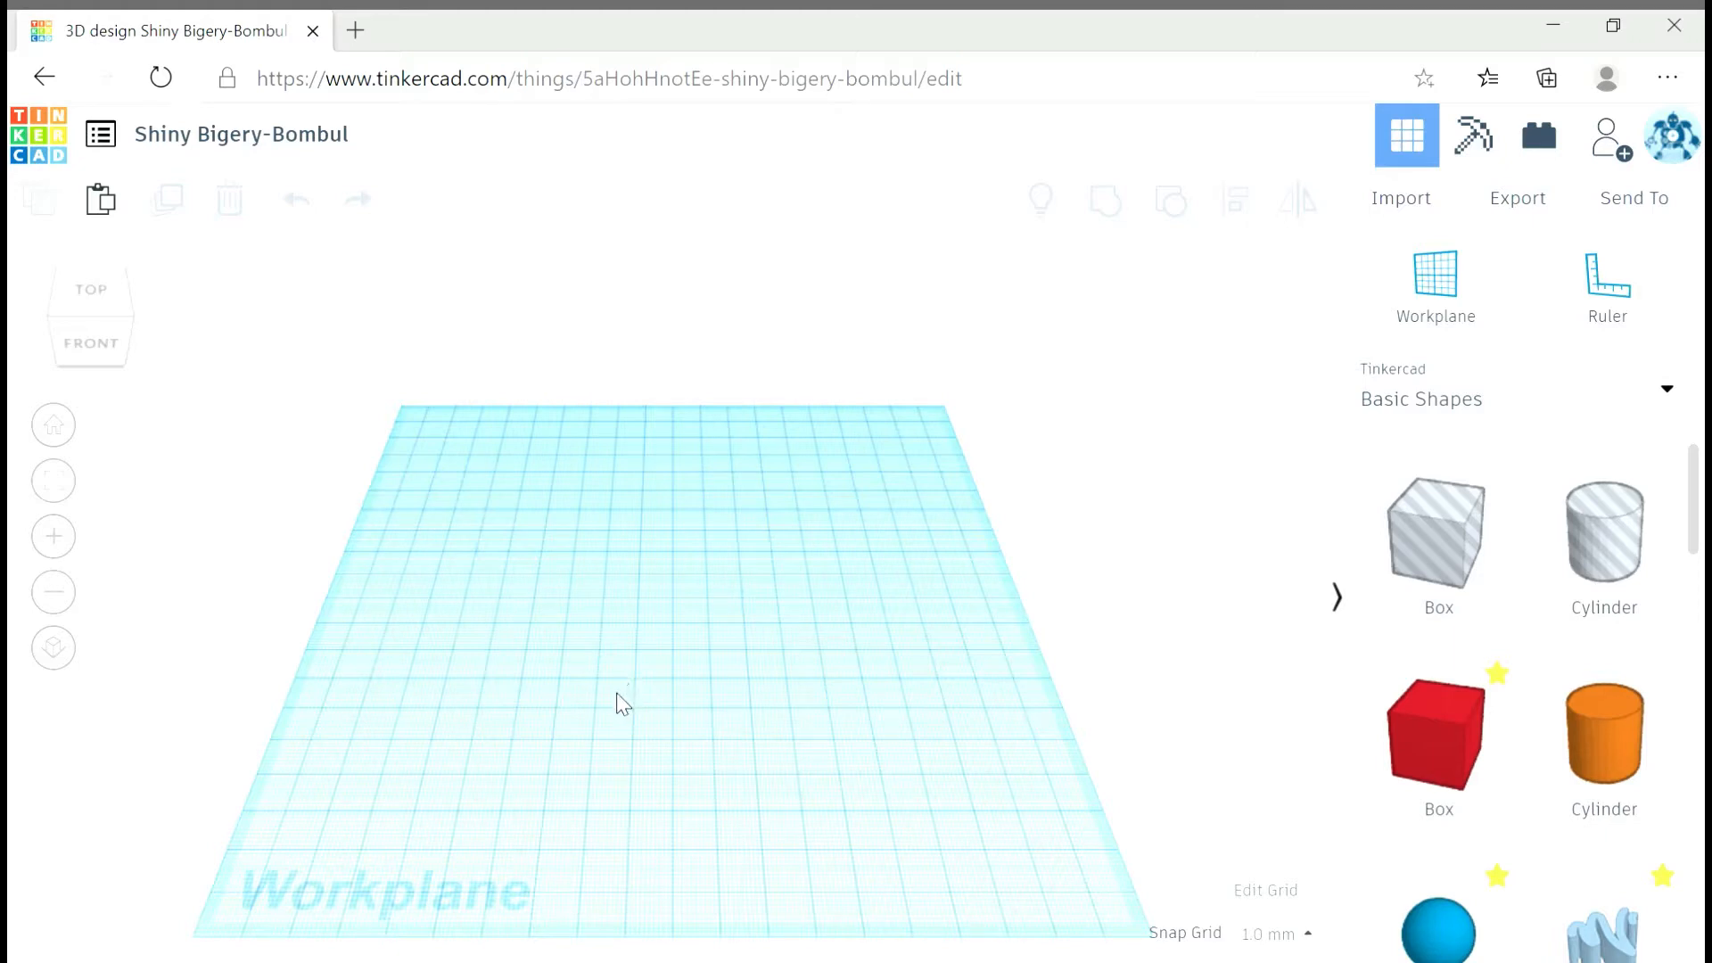
Place a solid red box near the middle of the workplane.
right_drag(576, 716, 1210, 606)
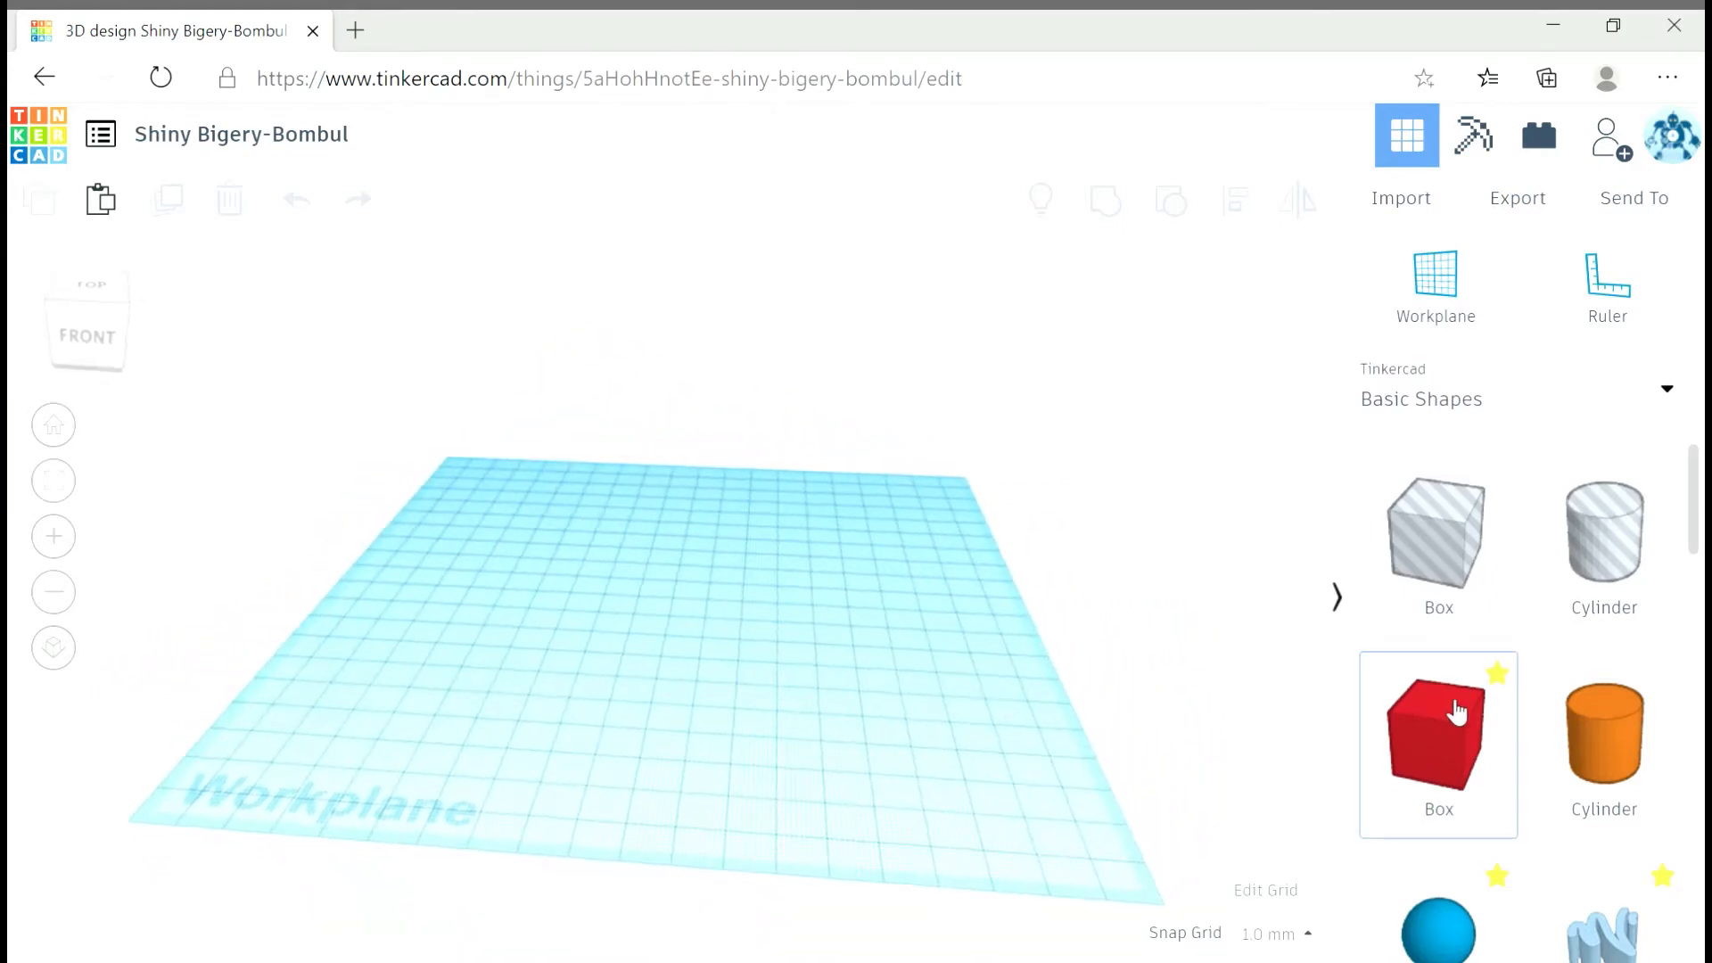
drag(1038, 730, 665, 620)
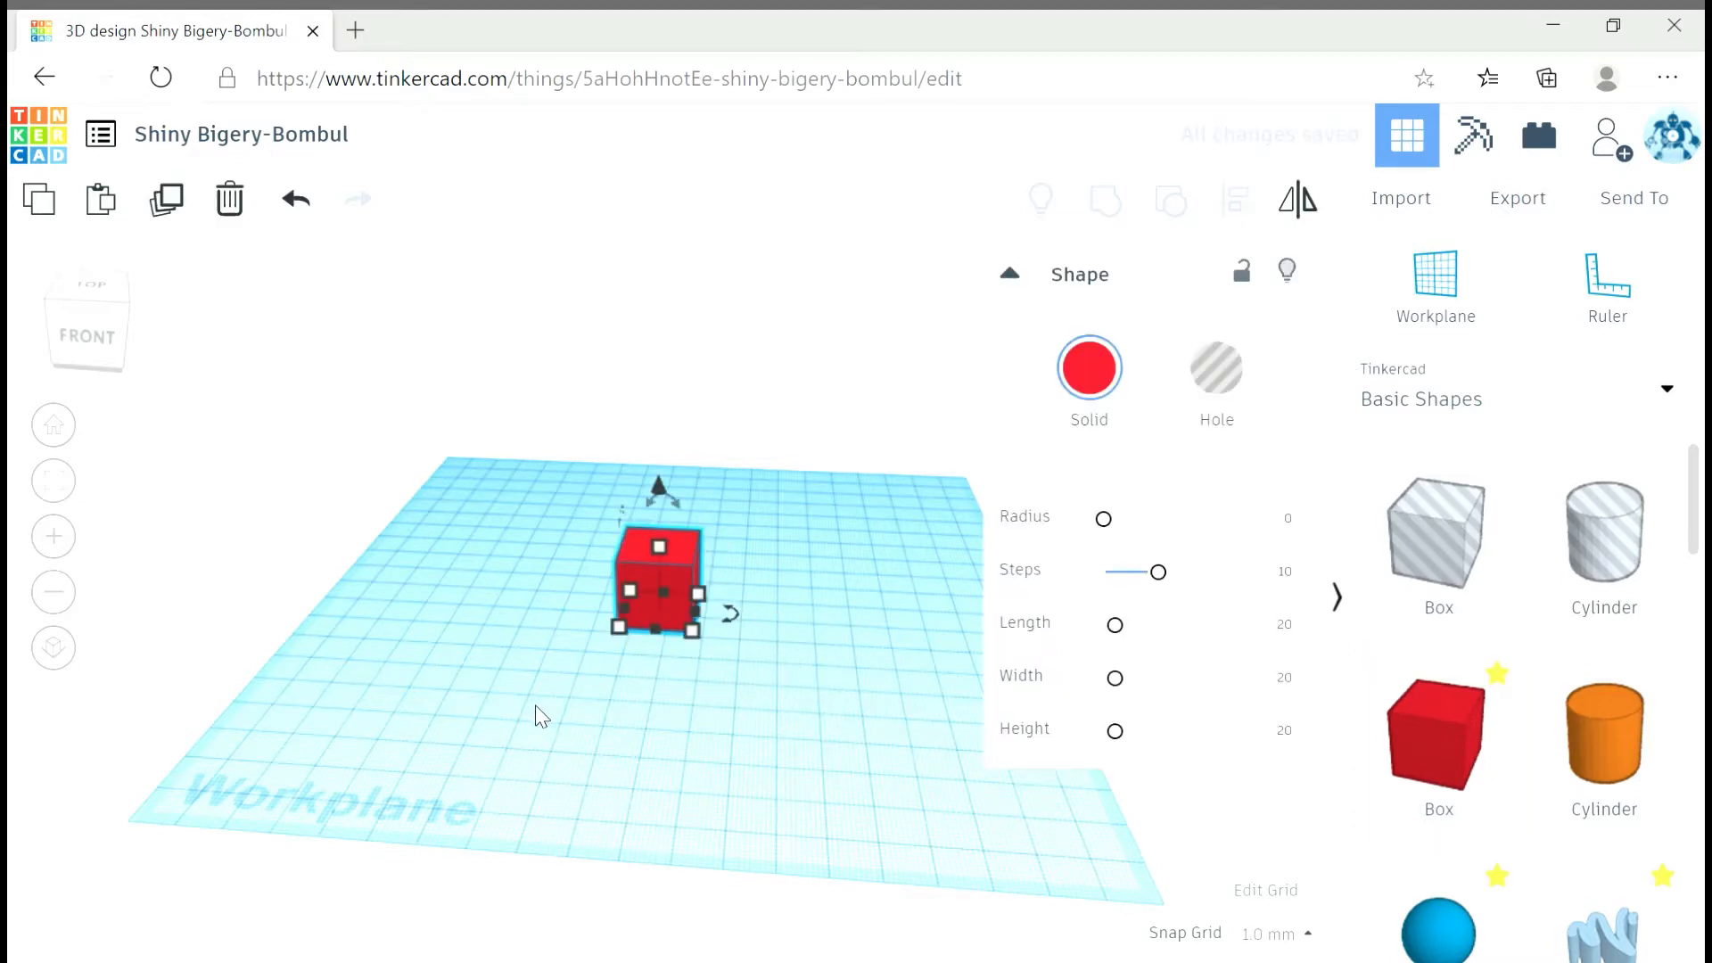
Inspect the red box from different angles with the view cube, including the left-front corner and the front.
mouse_move(531, 728)
right_down()
mouse_move(607, 695)
mouse_move(711, 687)
mouse_move(848, 787)
mouse_move(665, 871)
mouse_move(486, 794)
mouse_move(428, 704)
mouse_move(424, 627)
mouse_move(469, 591)
mouse_move(548, 734)
mouse_move(592, 768)
mouse_move(772, 788)
mouse_move(879, 725)
mouse_move(814, 748)
mouse_move(659, 756)
mouse_move(612, 741)
mouse_move(532, 672)
mouse_move(538, 714)
right_up()
drag(204, 260, 19, 797)
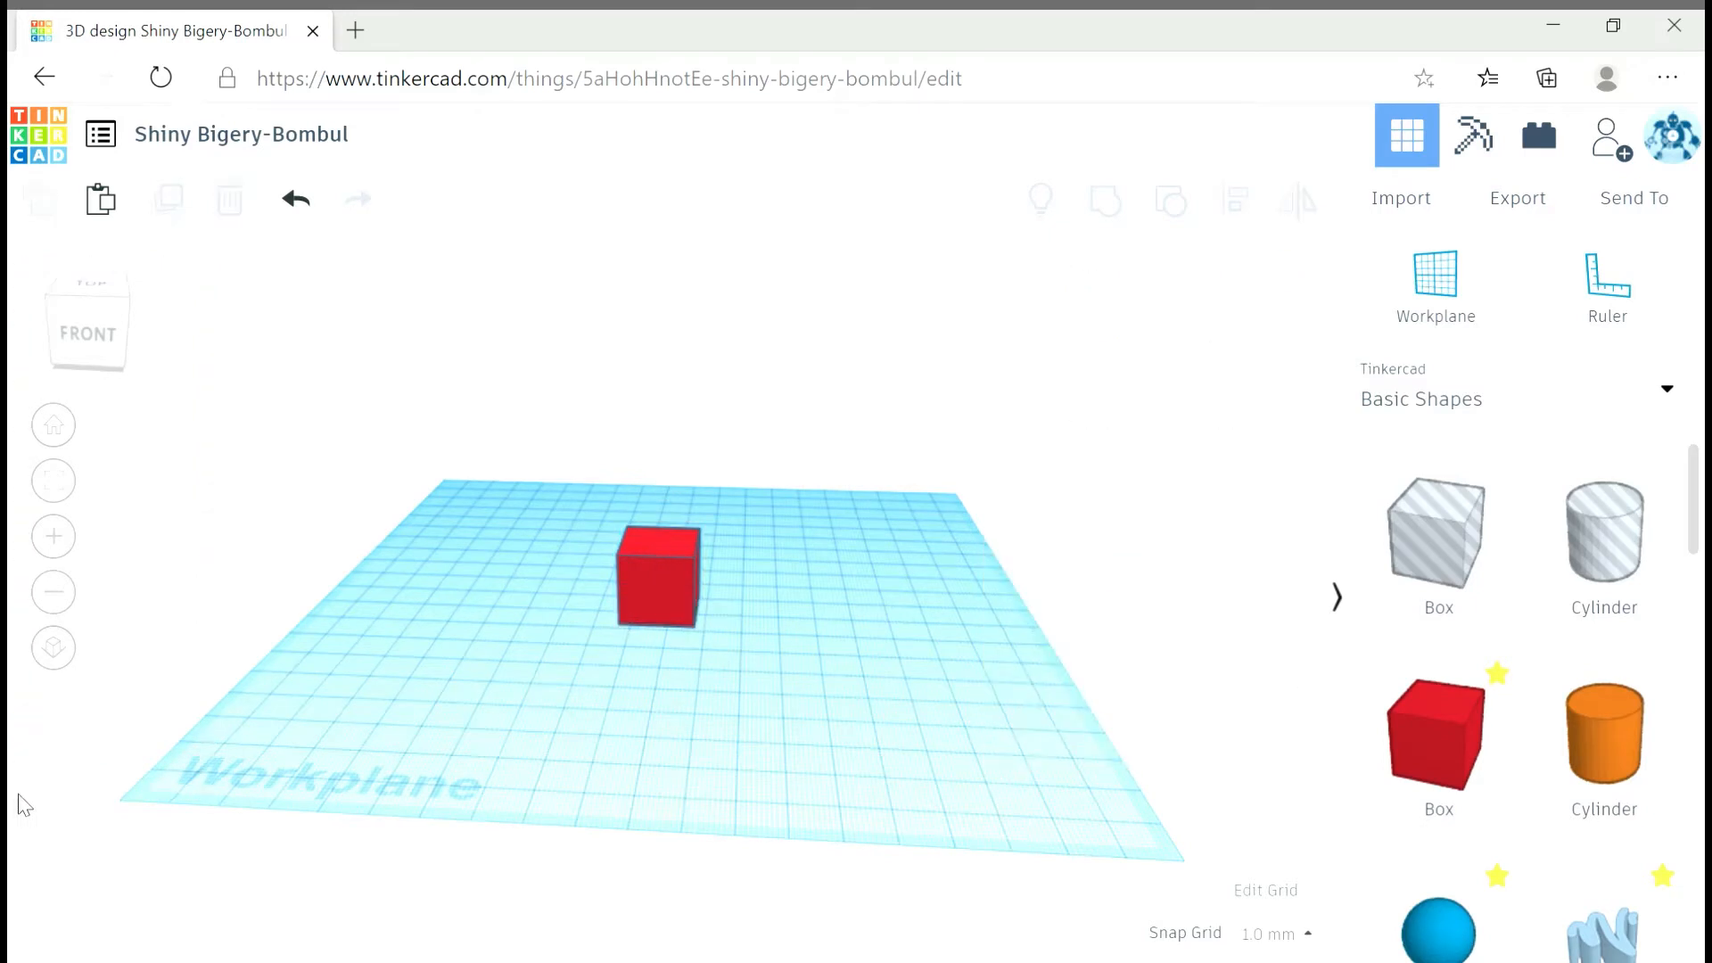
drag(232, 259, 19, 756)
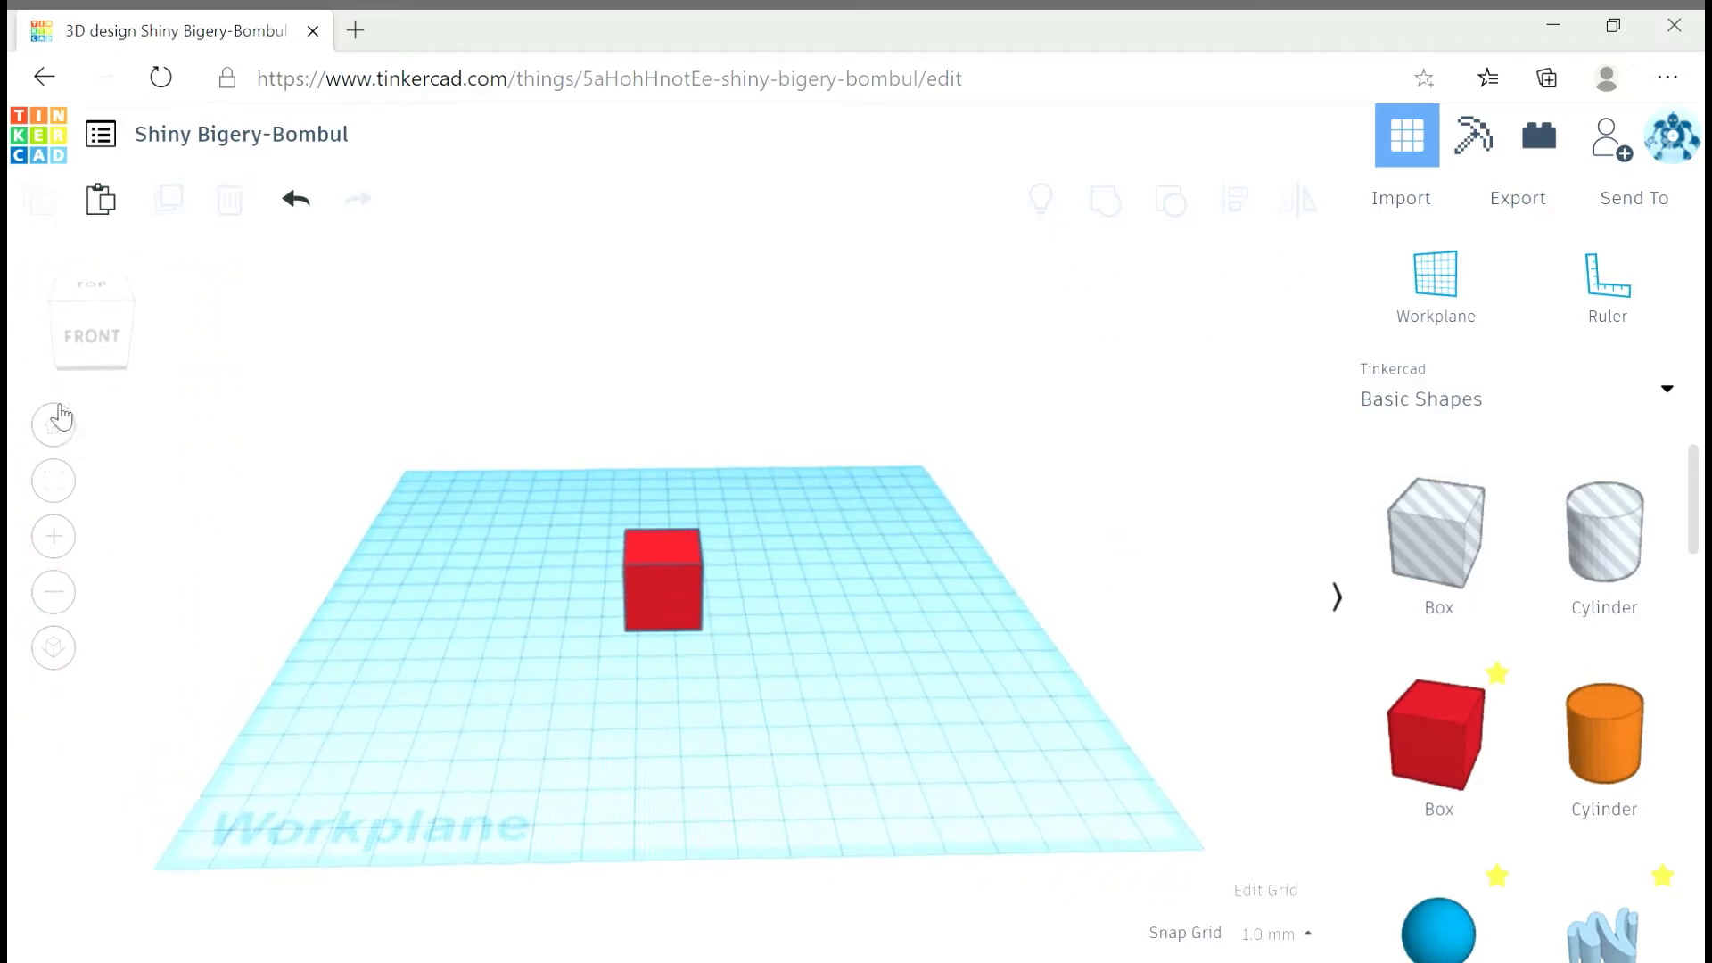
click(55, 314)
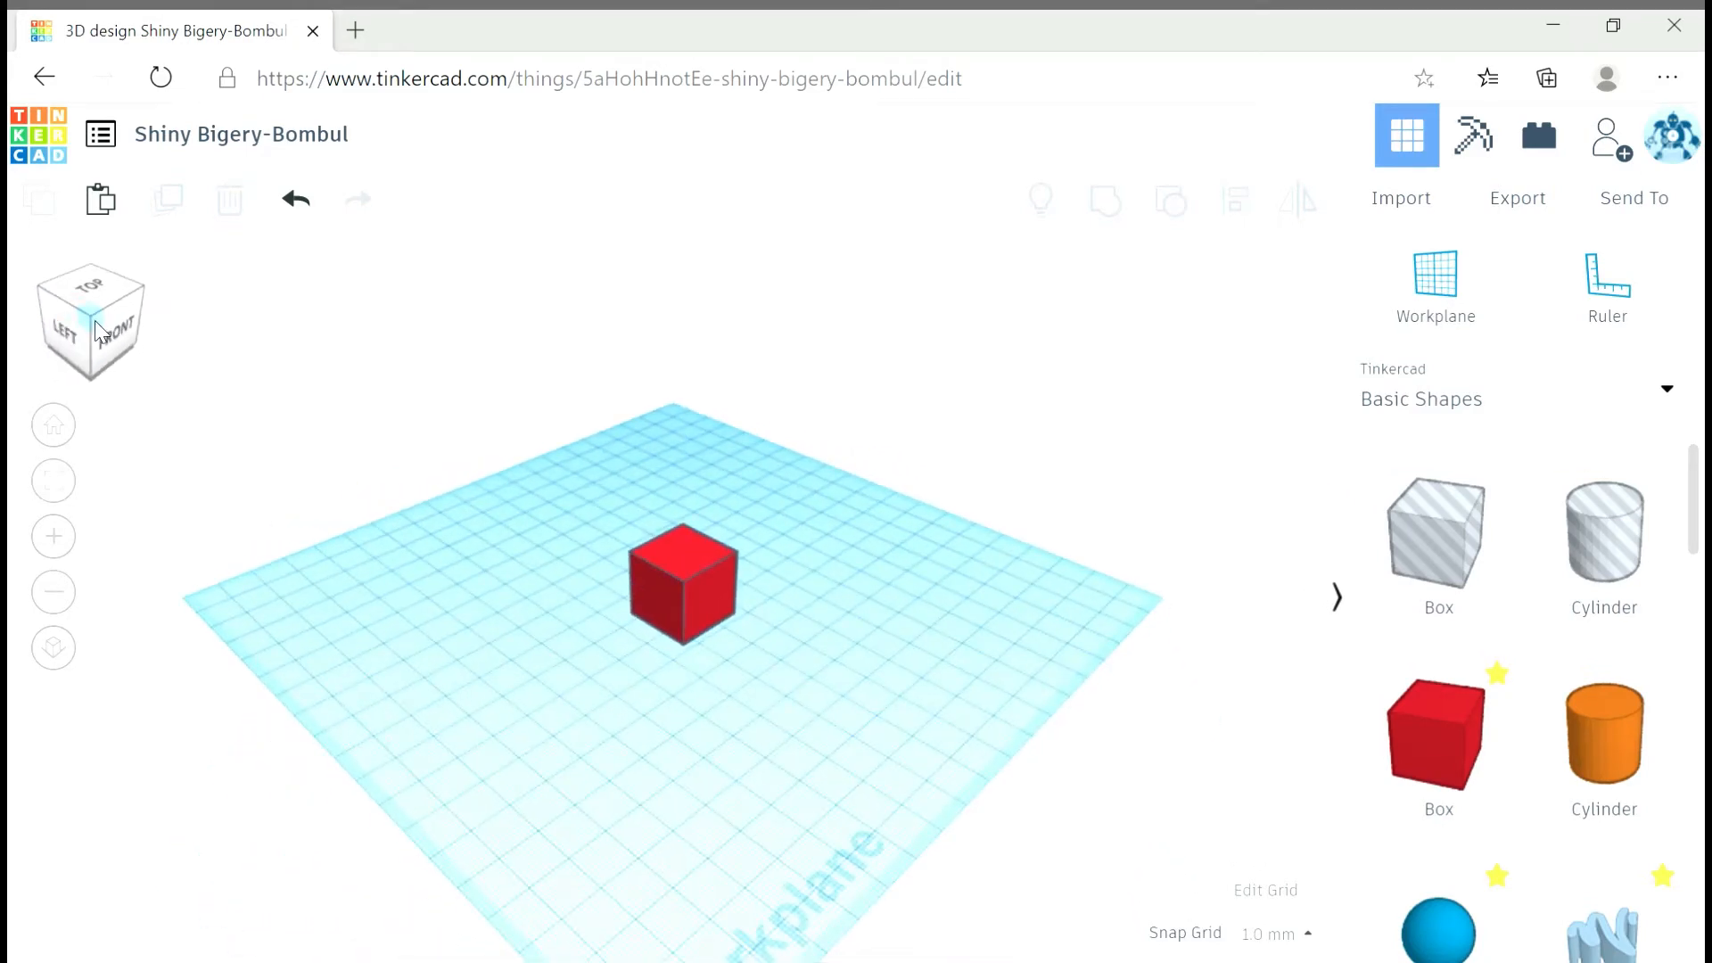
click(98, 309)
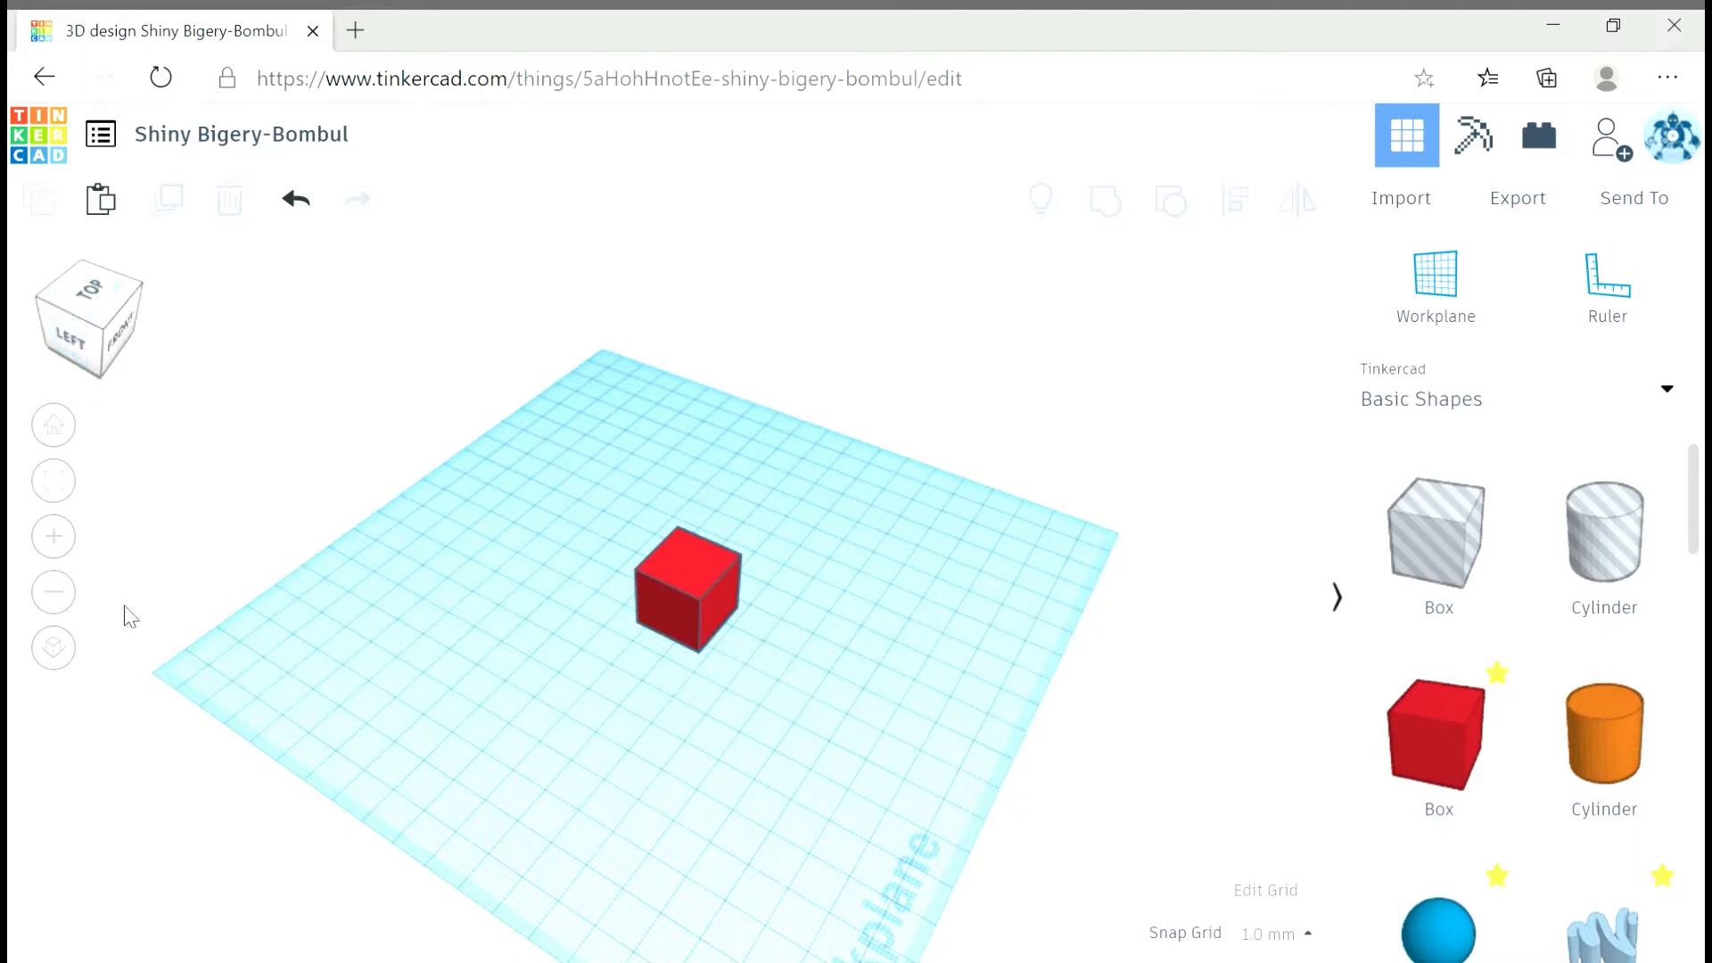
click(94, 302)
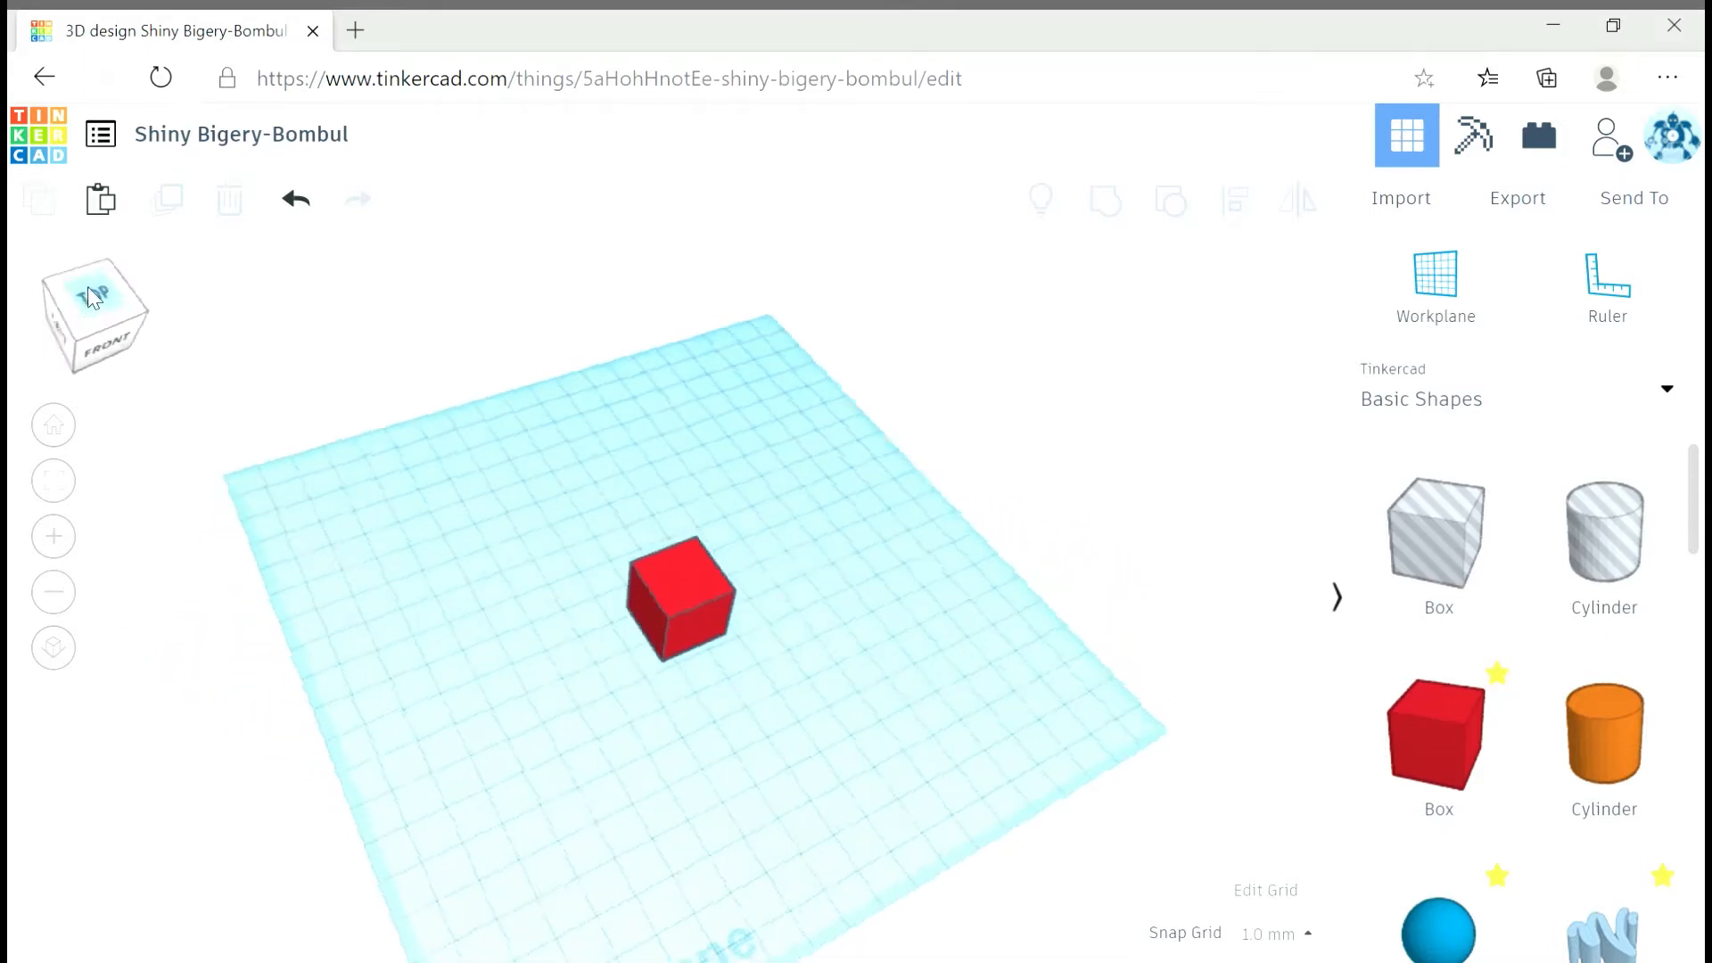
click(97, 366)
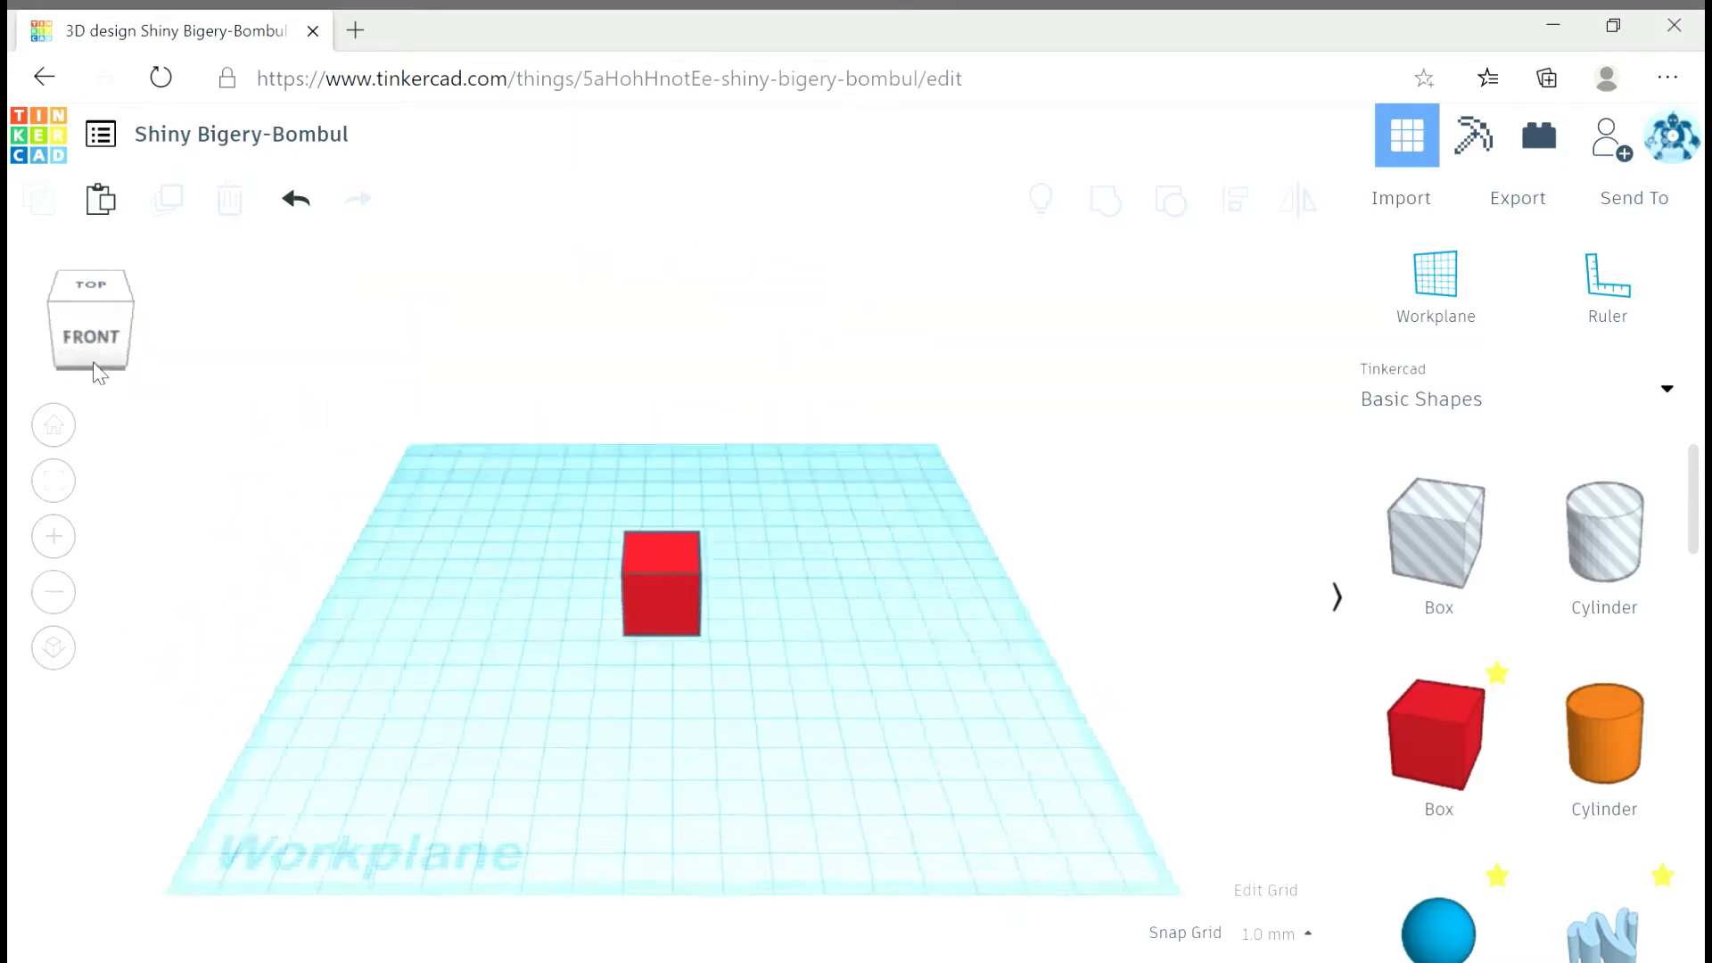
click(92, 317)
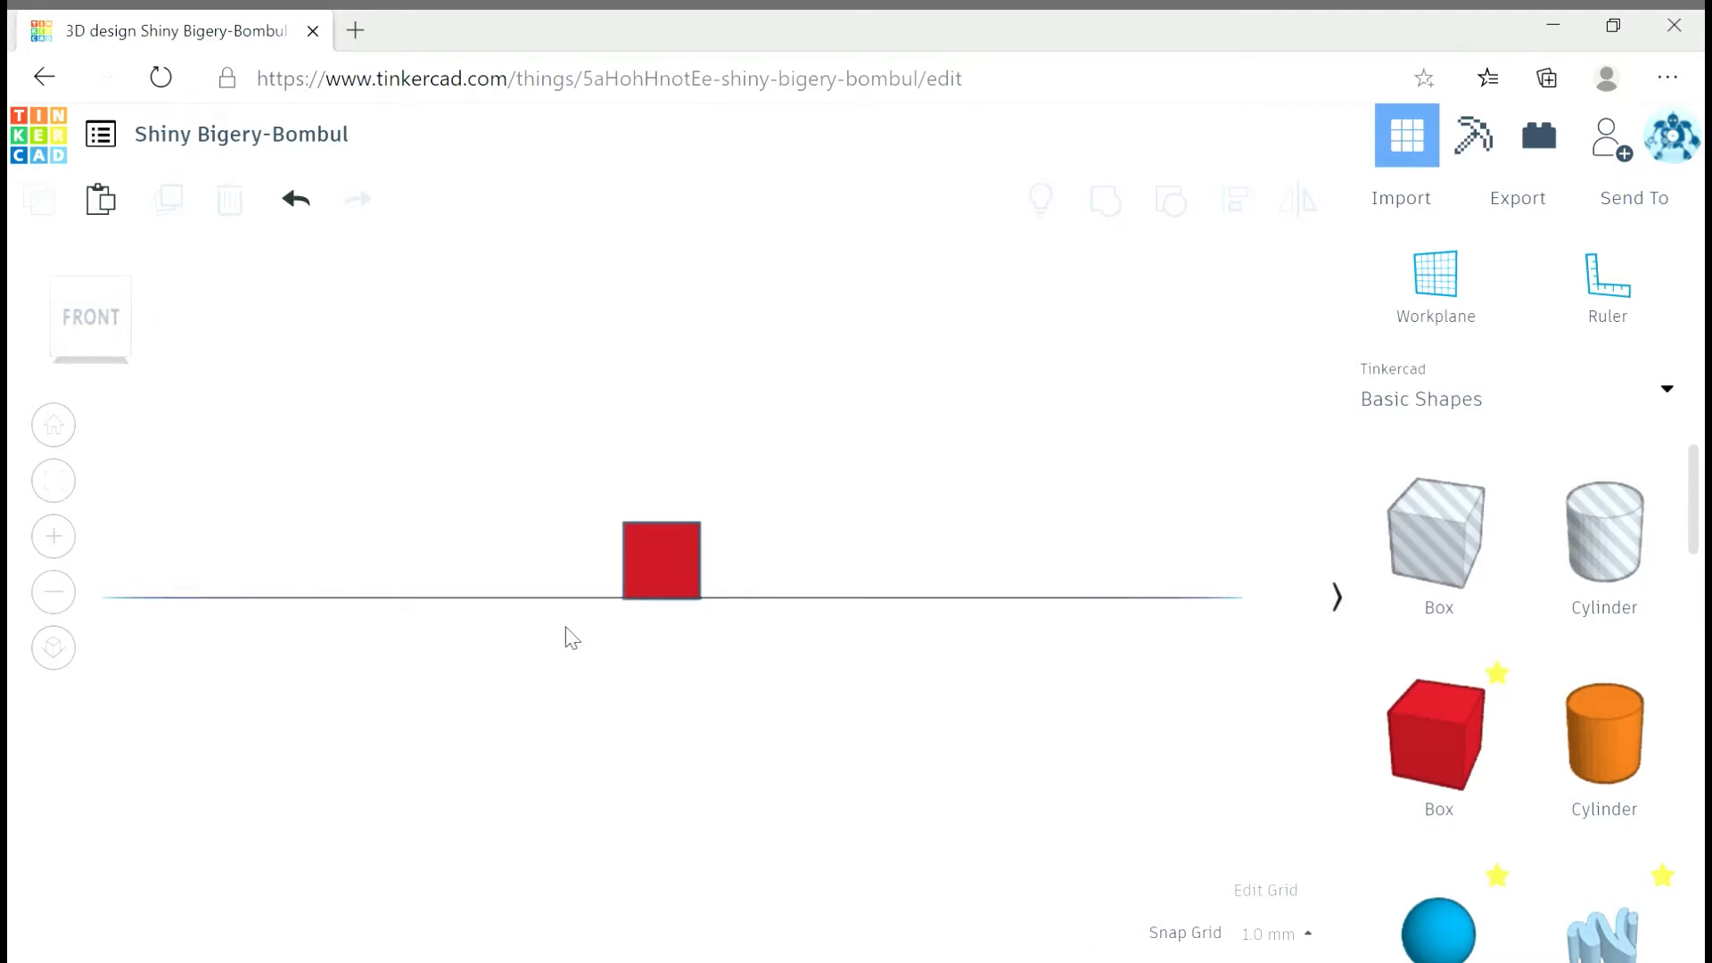
Zoom in and out closely on the red box, and reset the camera to the home view.
scroll(579, 635, up, 5)
right_drag(536, 592, 548, 676)
scroll(492, 645, up, 5)
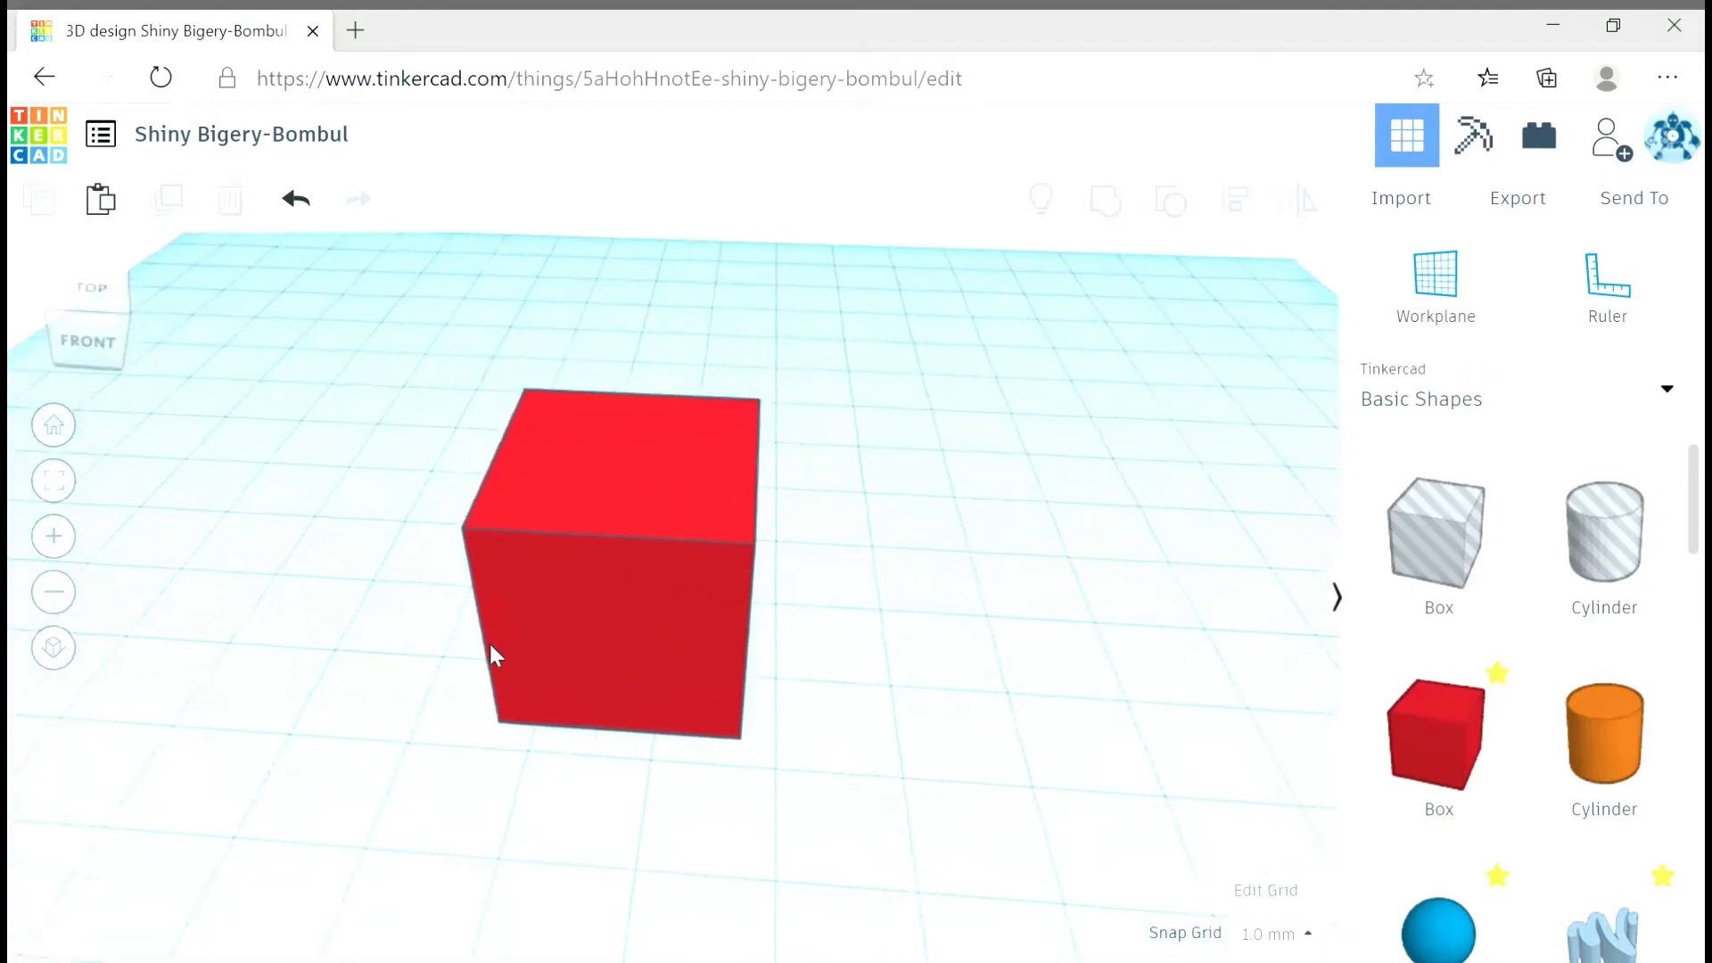
scroll(382, 606, up, 8)
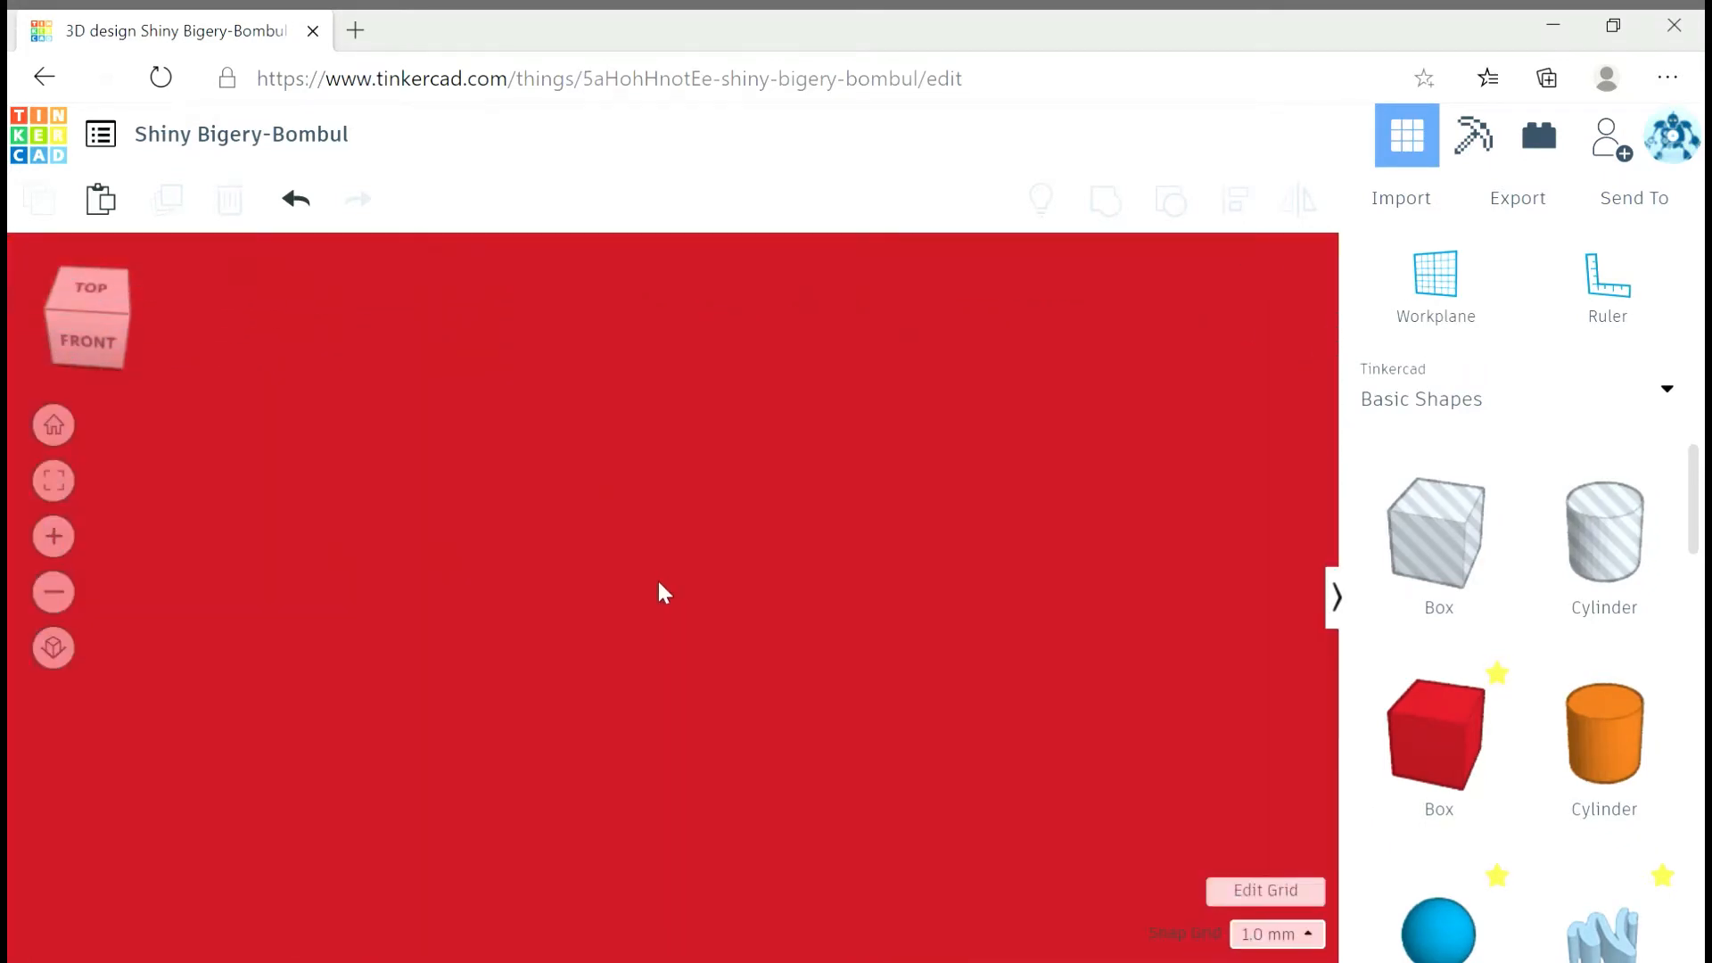
scroll(656, 590, down, 5)
scroll(656, 588, up, 6)
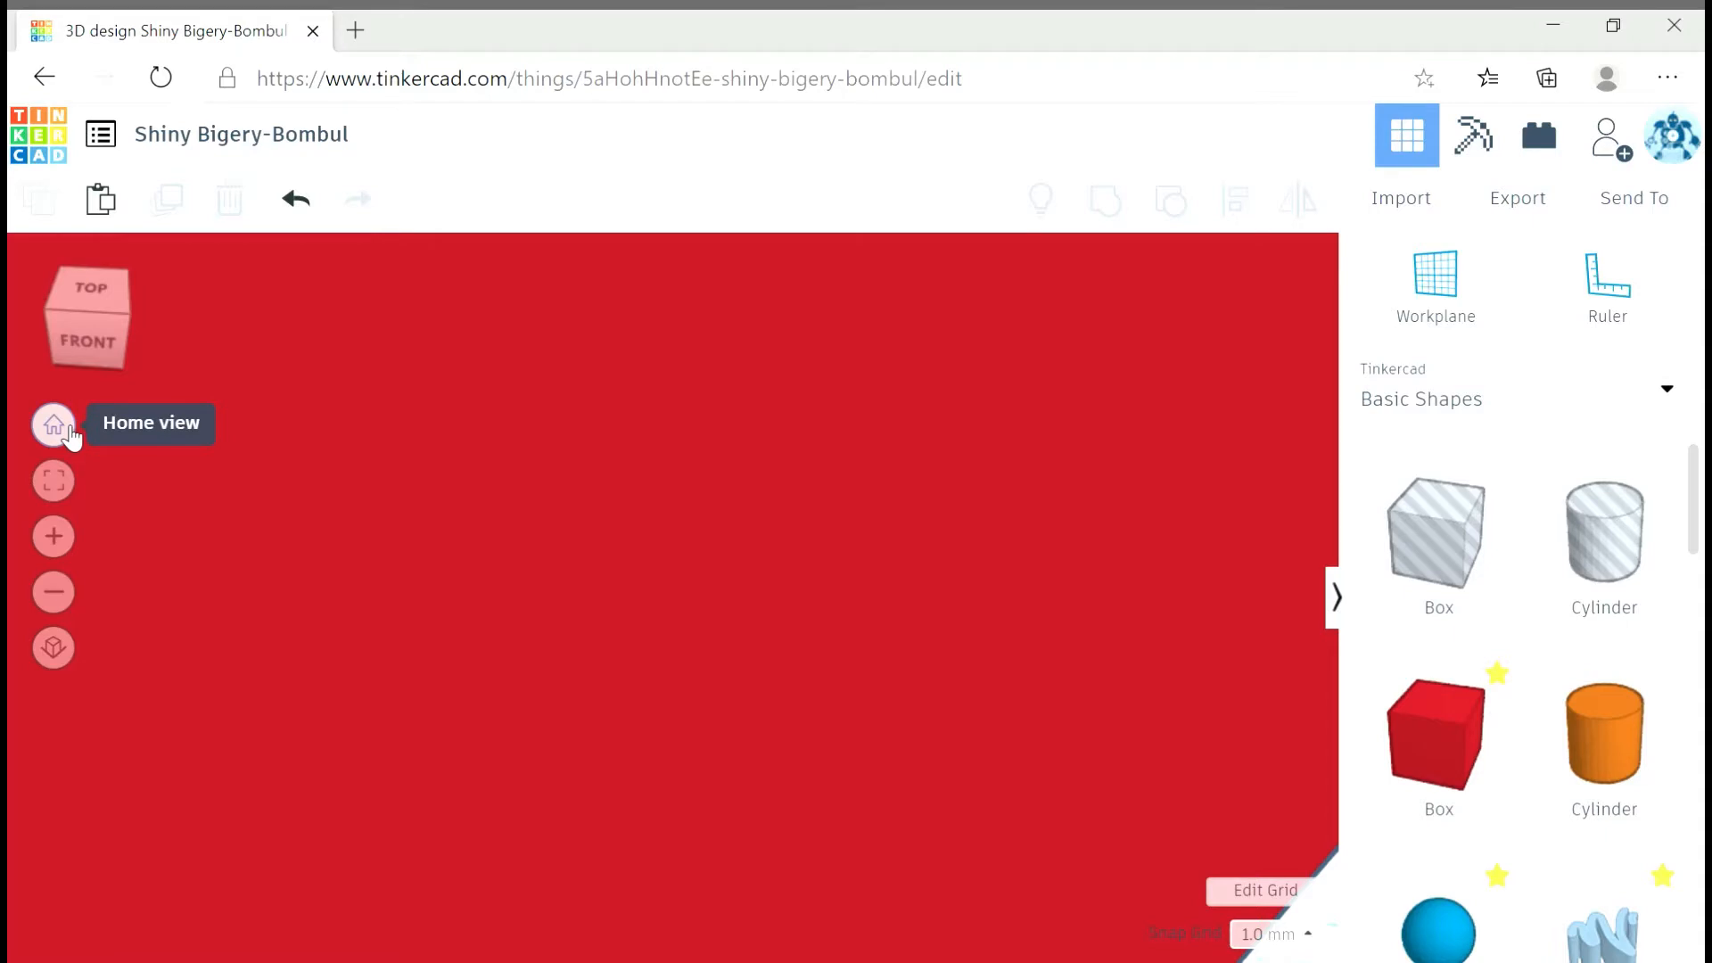
click(54, 424)
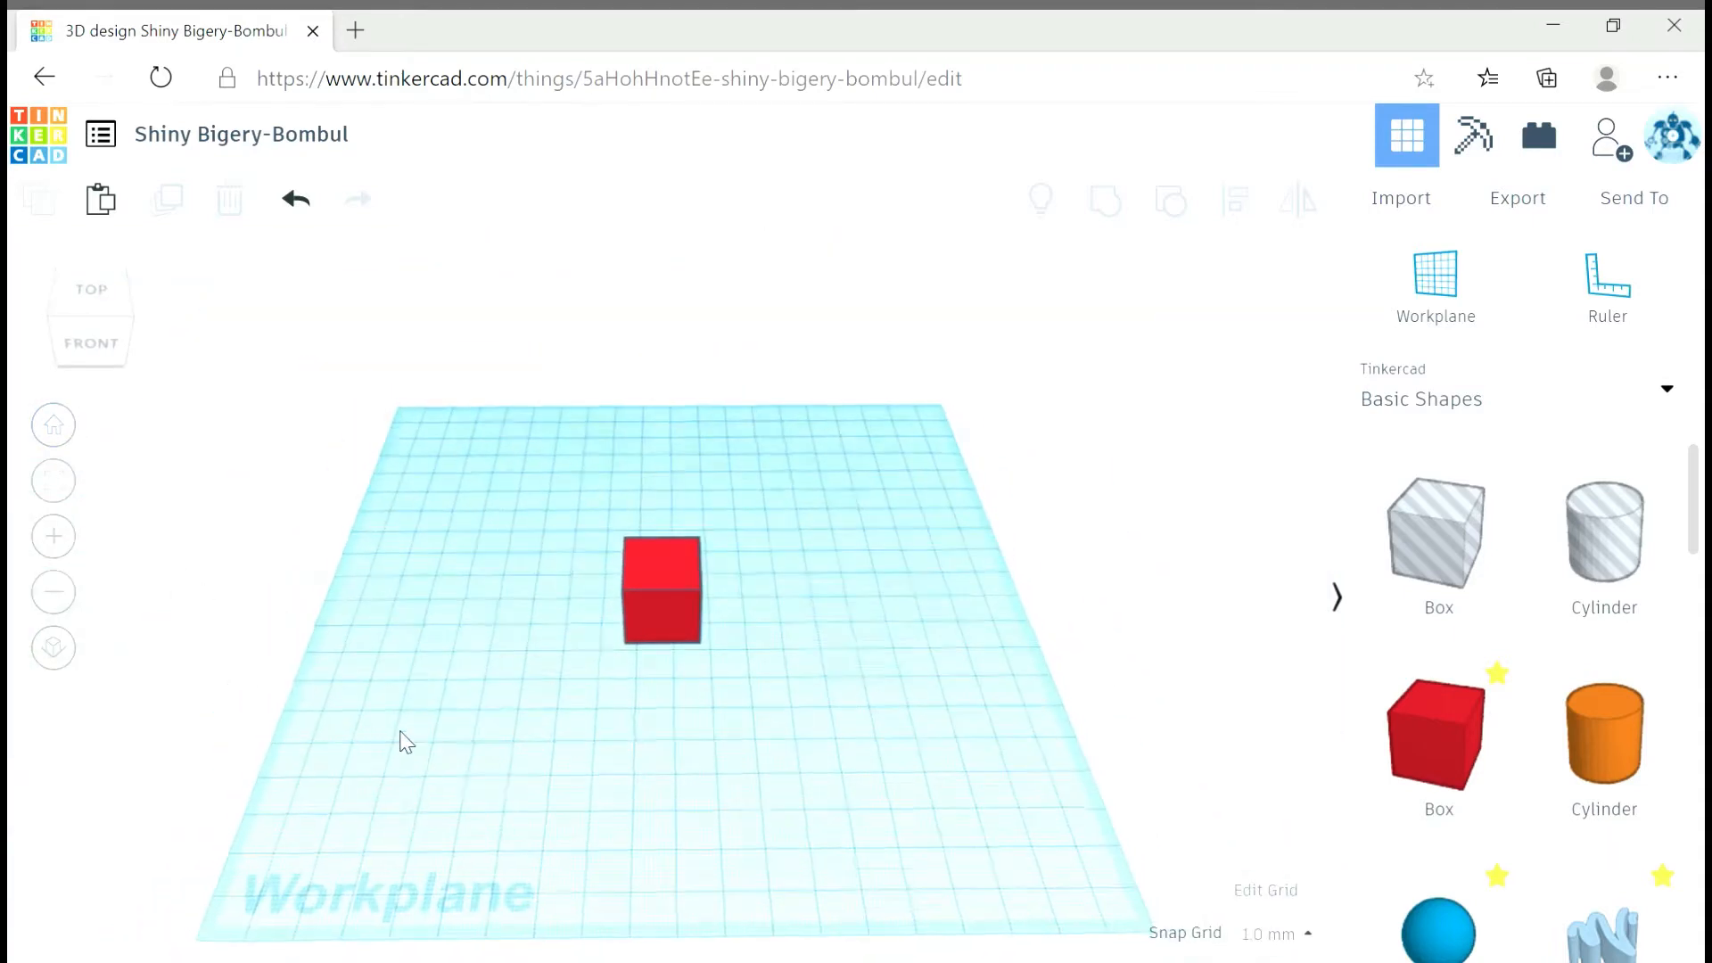
Toggle between perspective and orthographic projection, leaving the view orthographic.
mouse_move(401, 738)
right_down()
mouse_move(726, 650)
mouse_move(404, 753)
right_up()
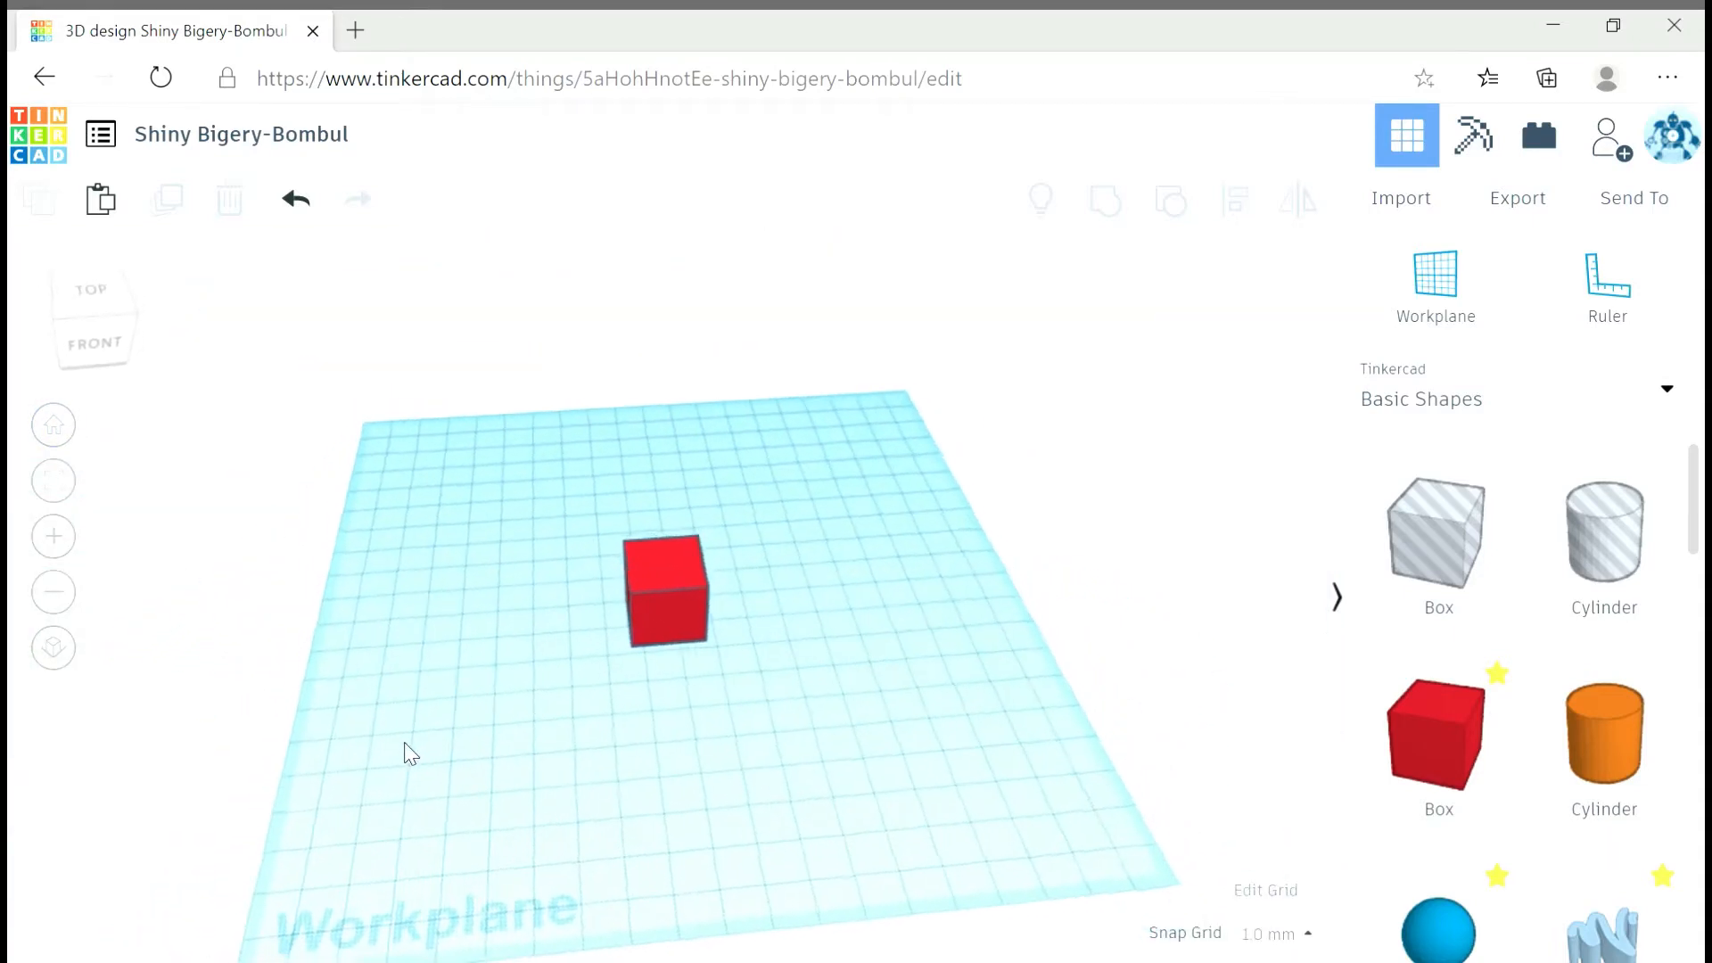
click(55, 651)
click(56, 651)
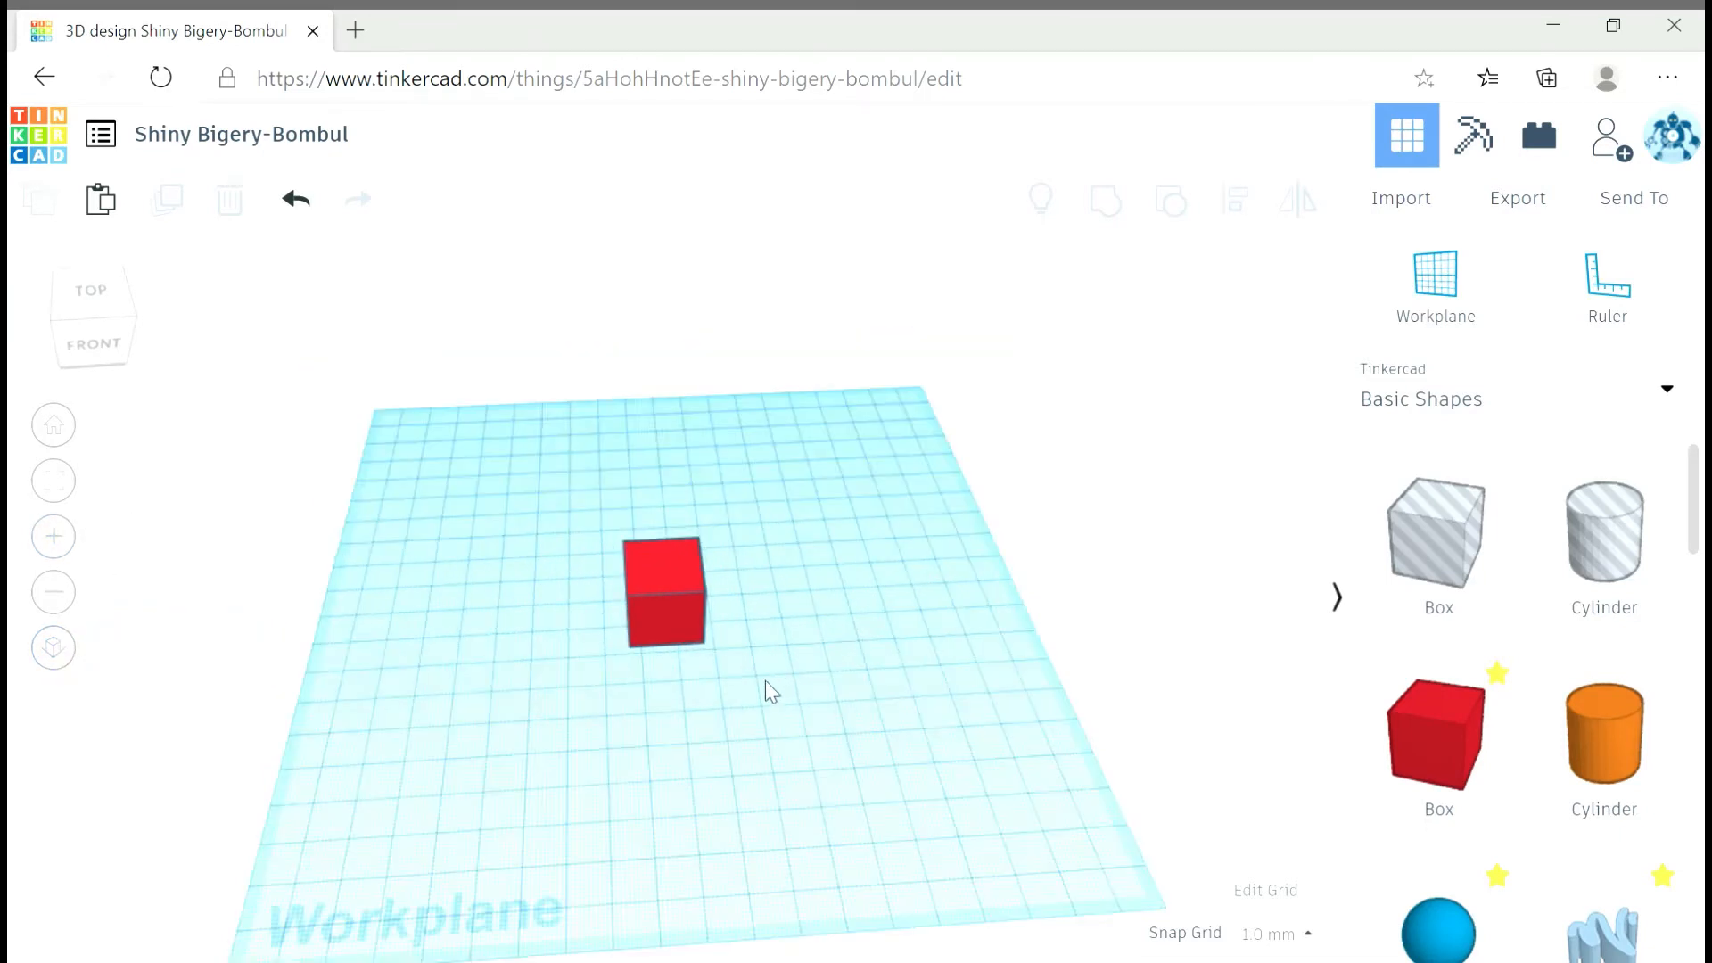
click(70, 650)
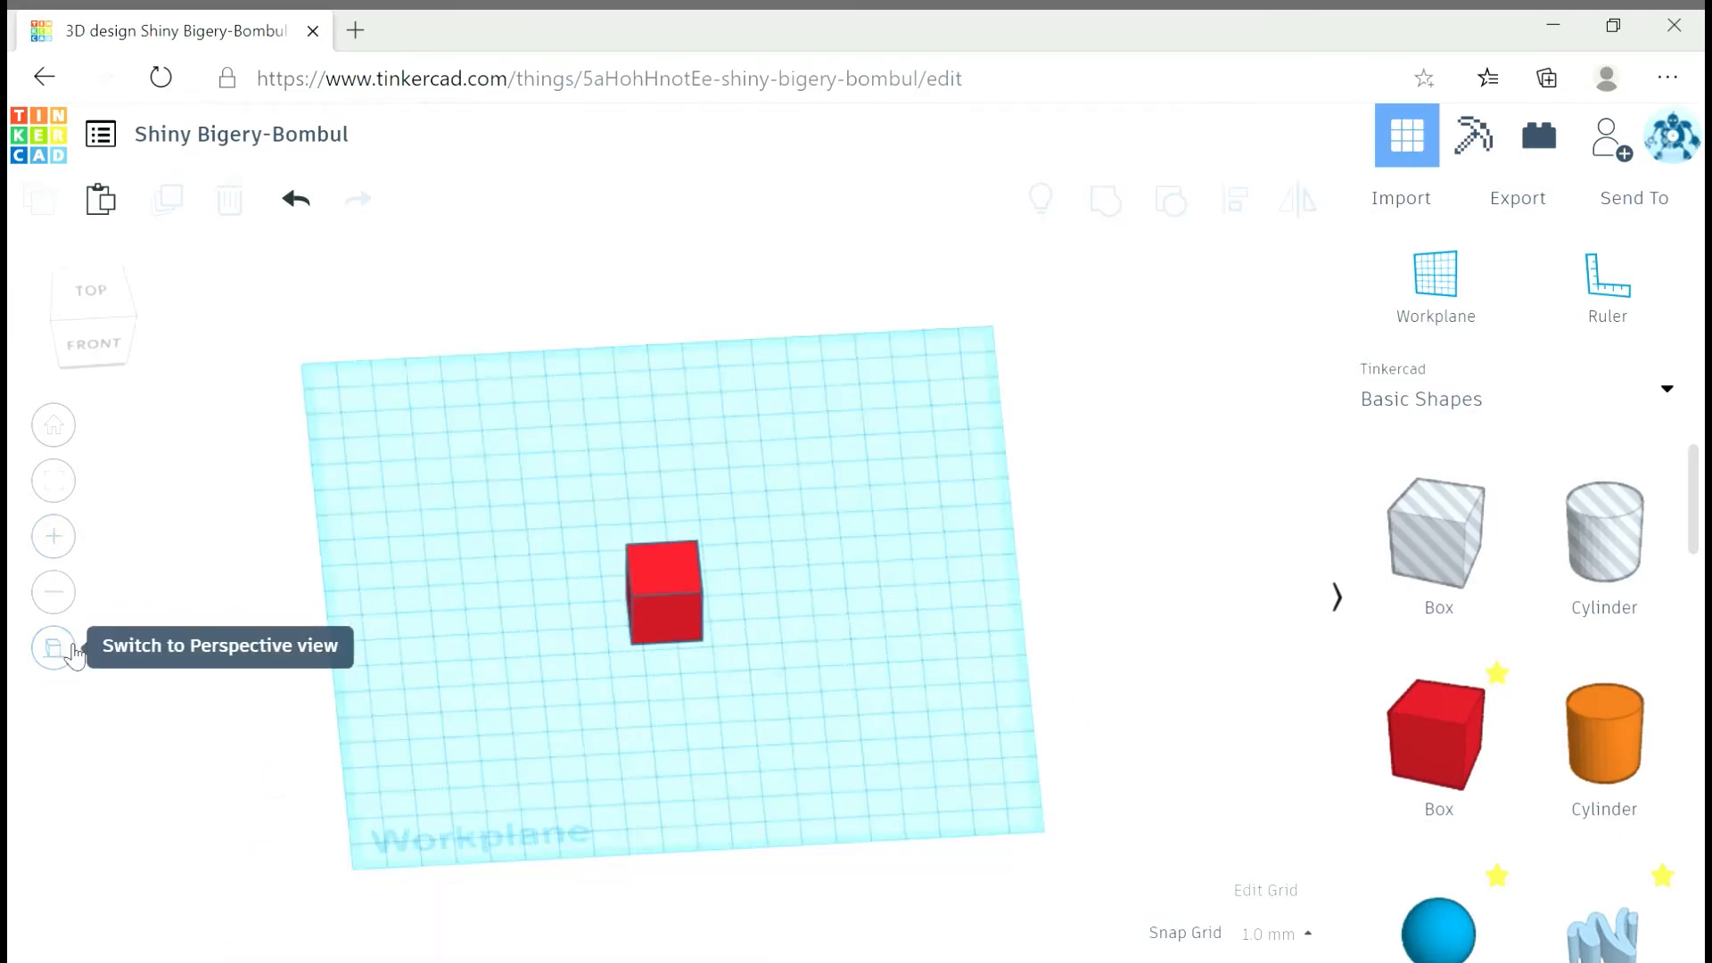
right_drag(356, 656, 113, 555)
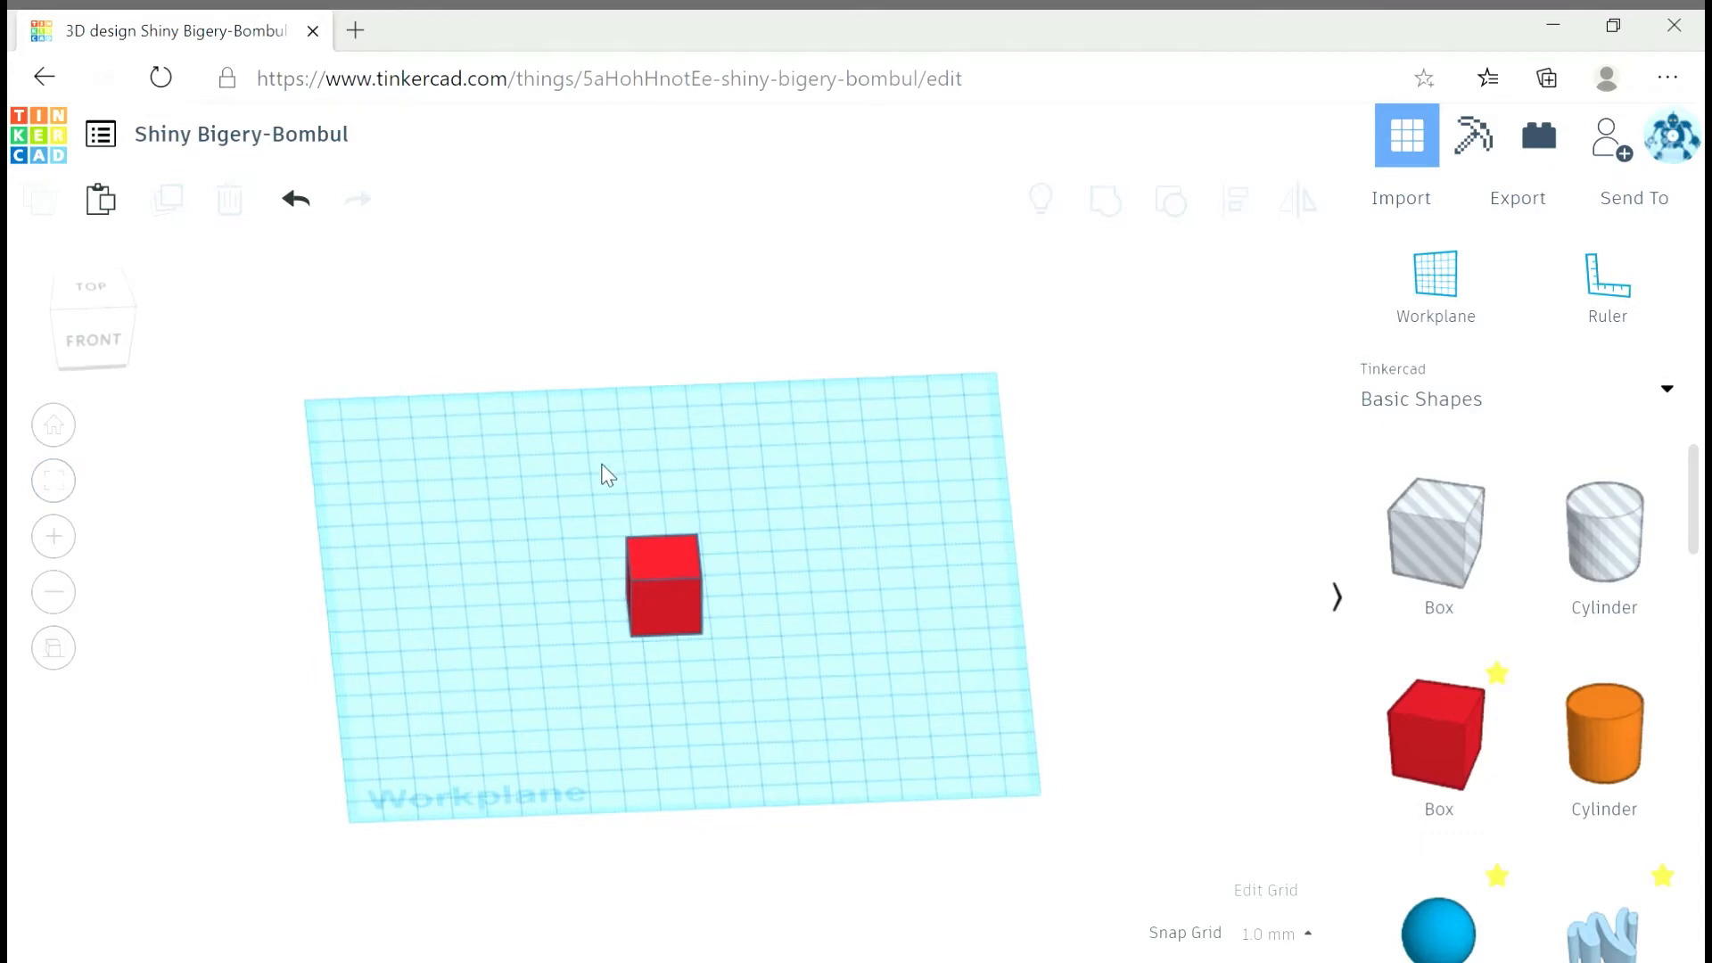
Fit the view to the red box, deselect it and zoom back out.
click(664, 589)
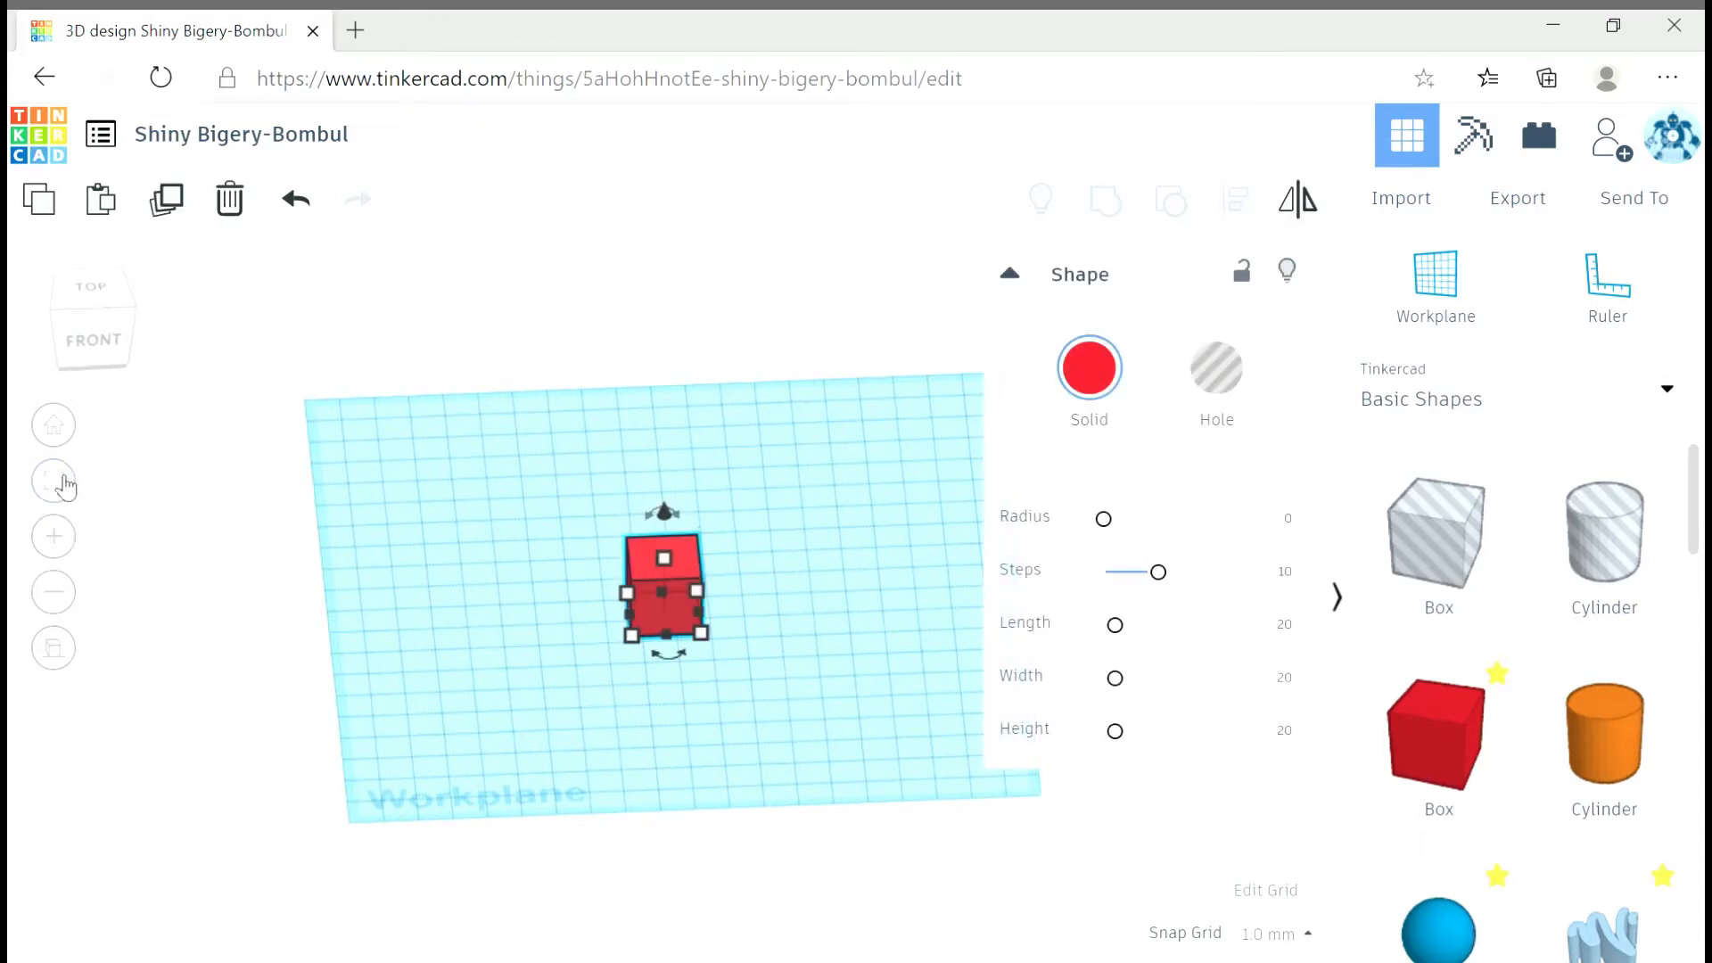
click(62, 484)
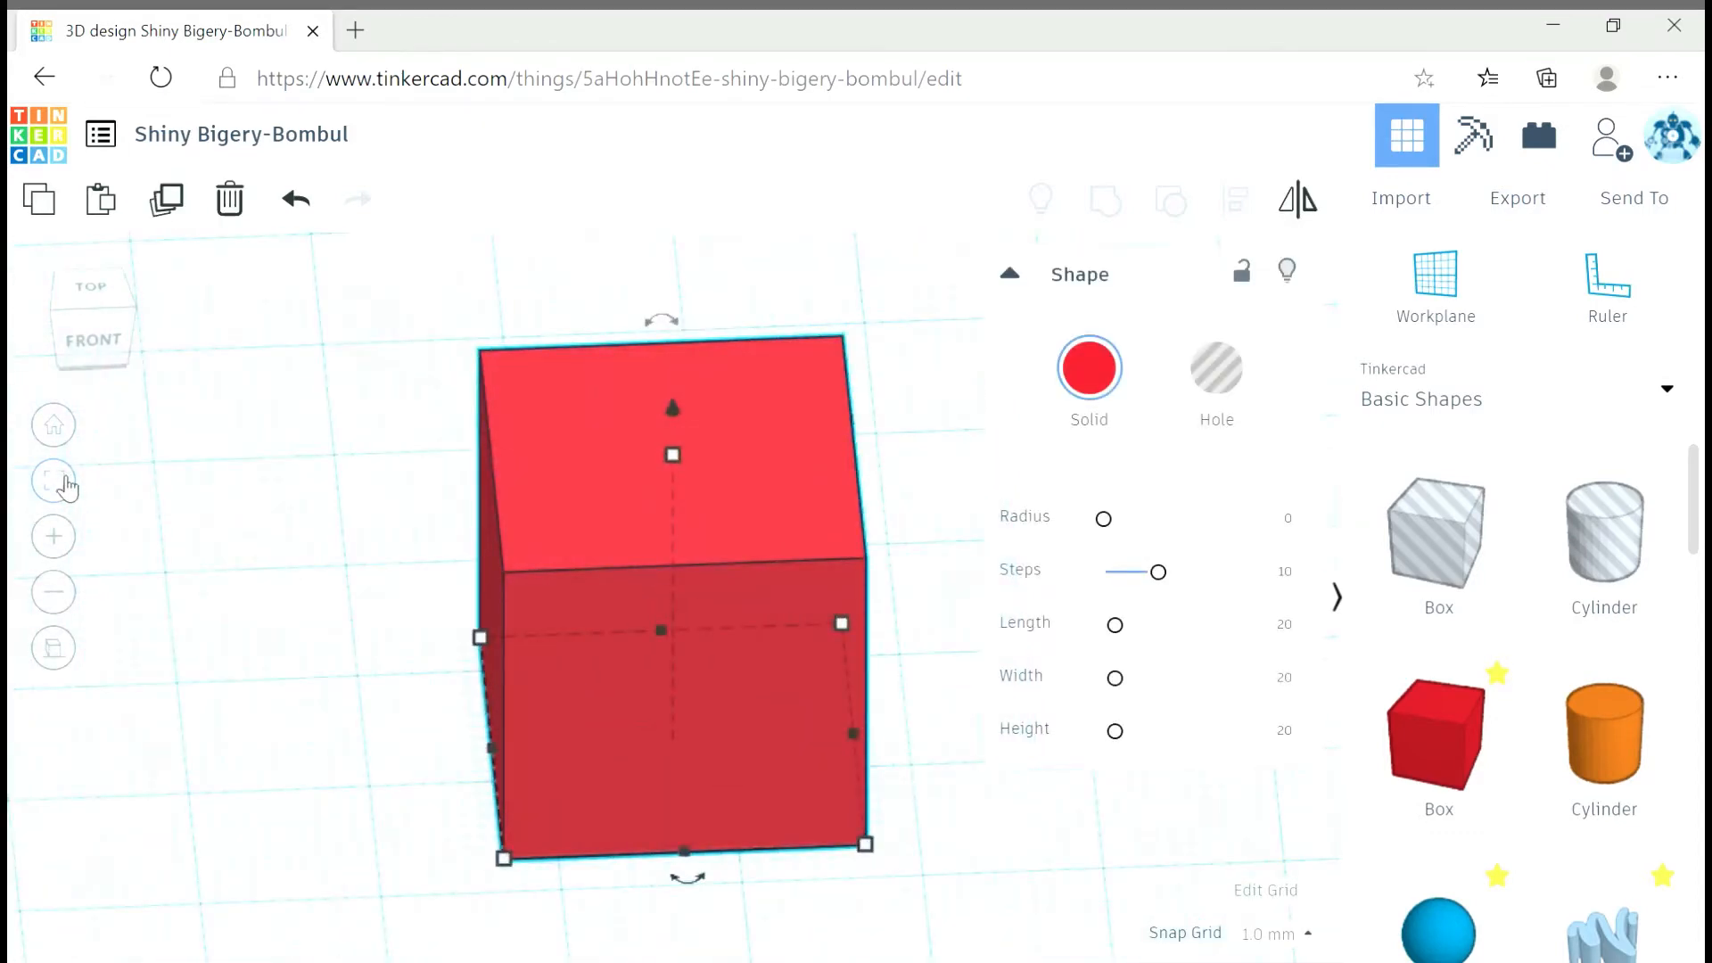
scroll(317, 571, down, 3)
click(339, 617)
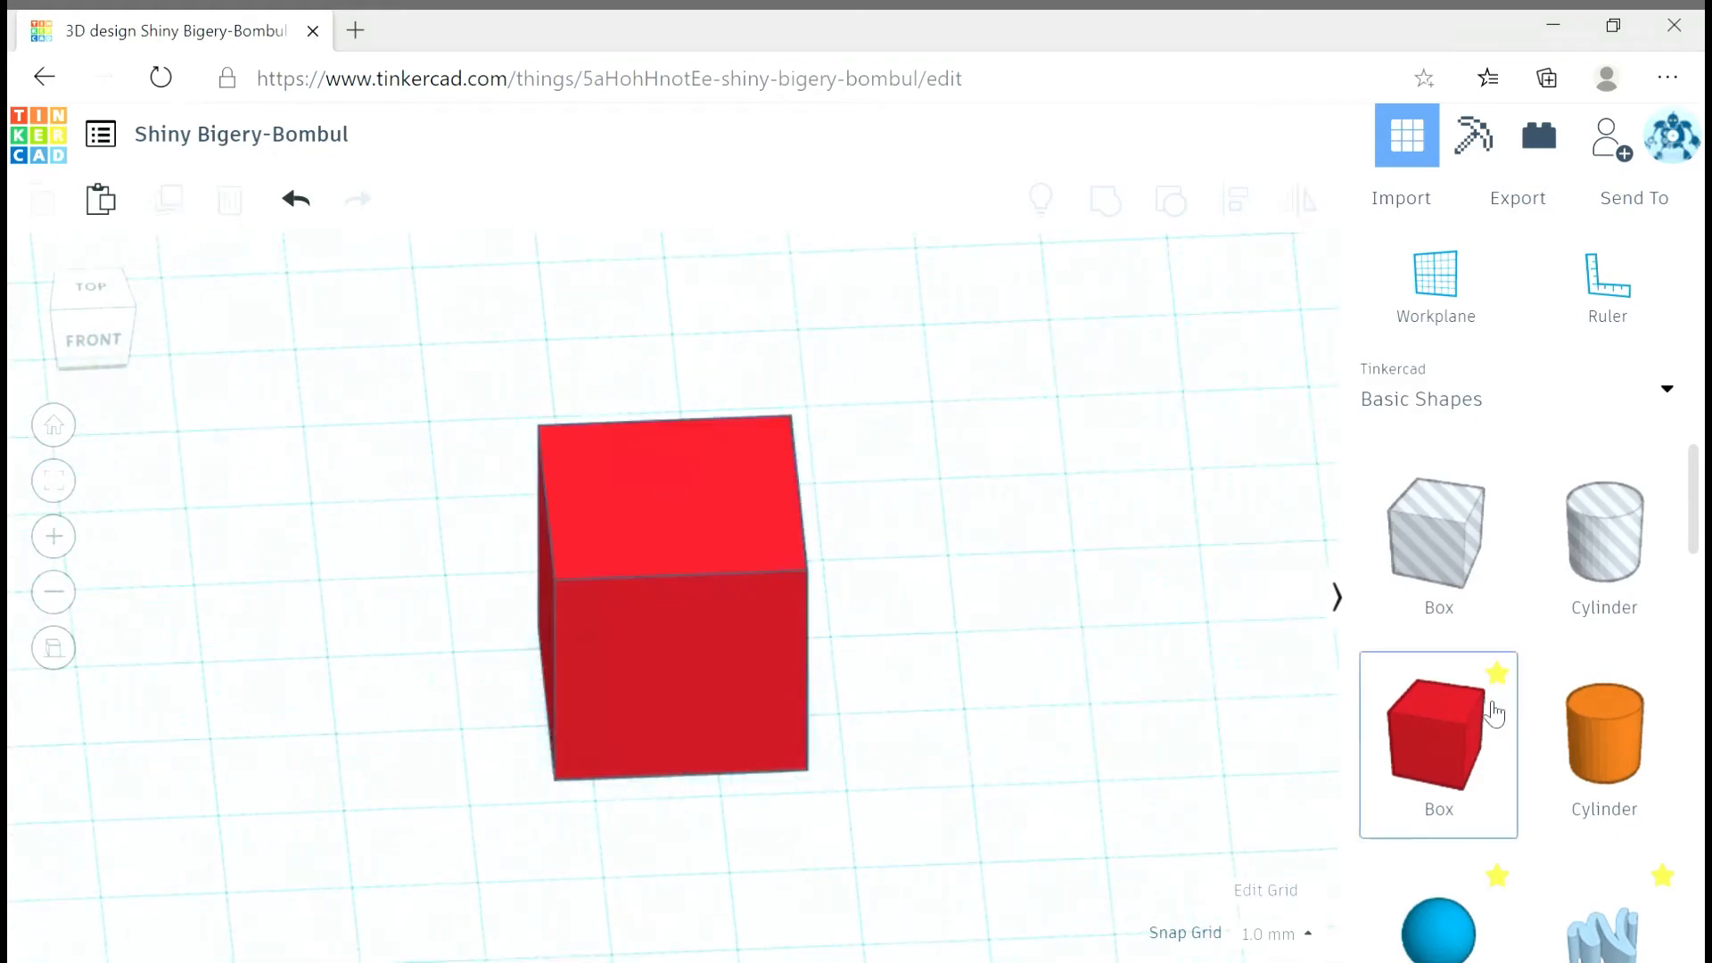
scroll(368, 603, down, 5)
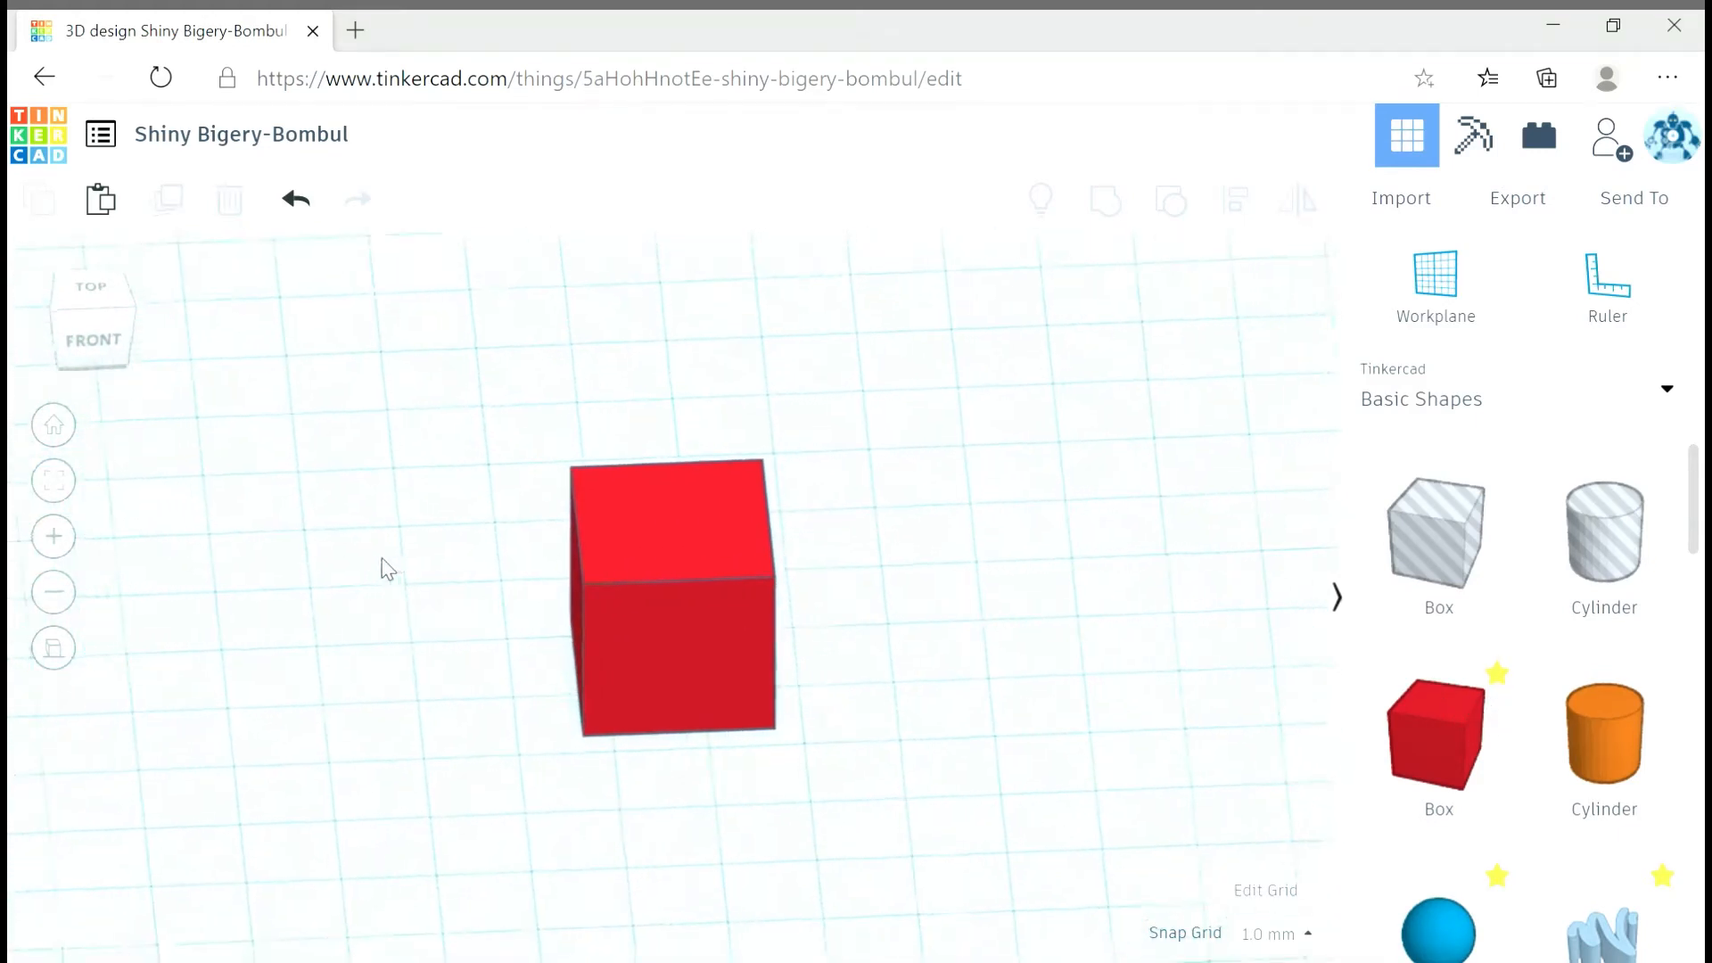
Place a second red box to the left of the first one and select both boxes.
drag(1405, 741, 504, 624)
drag(285, 427, 742, 642)
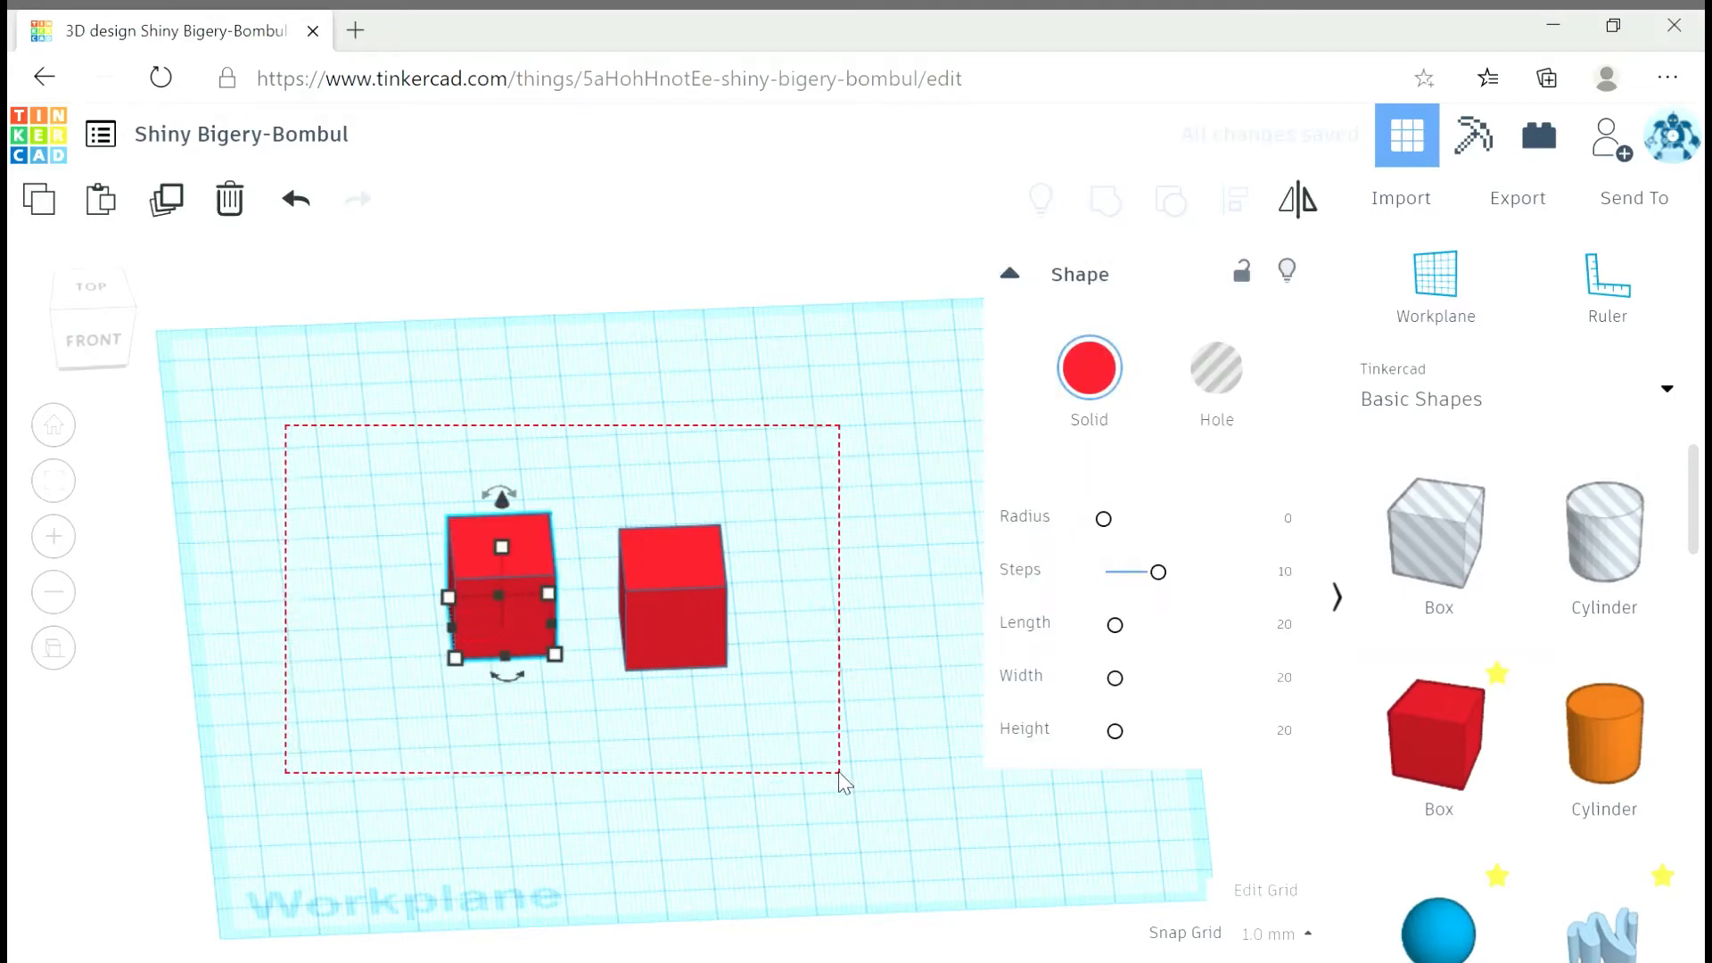
drag(842, 778, 840, 774)
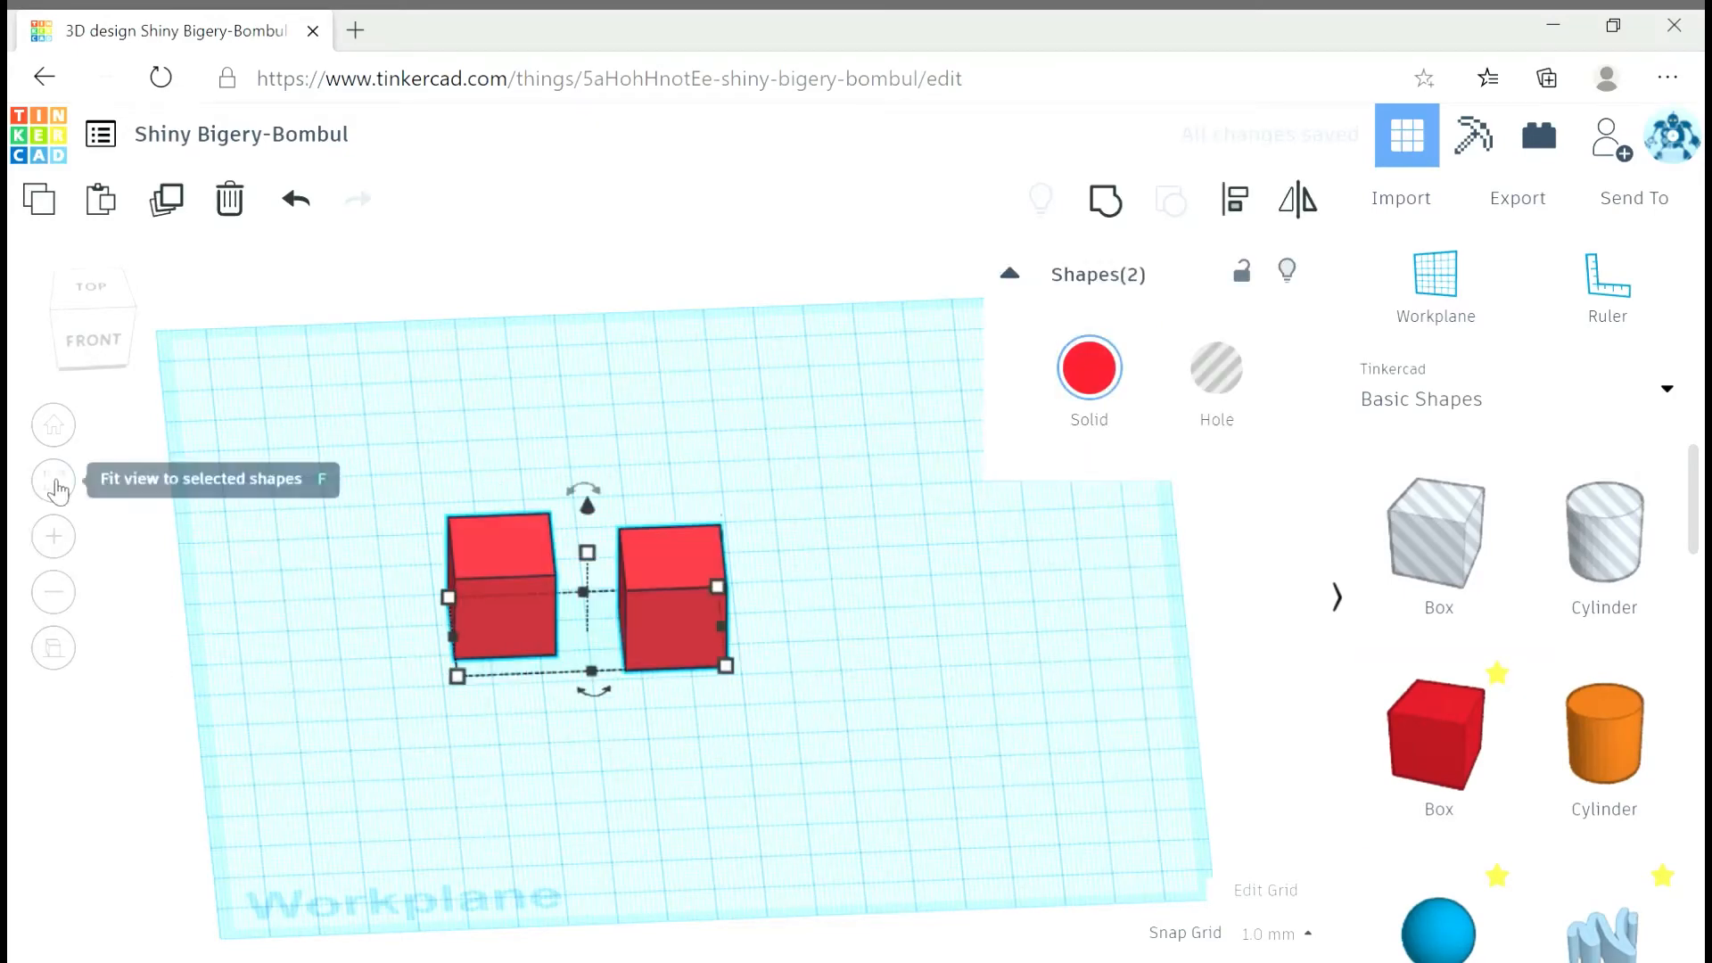
Fit the view to both selected boxes and examine them at different zoom levels.
click(53, 482)
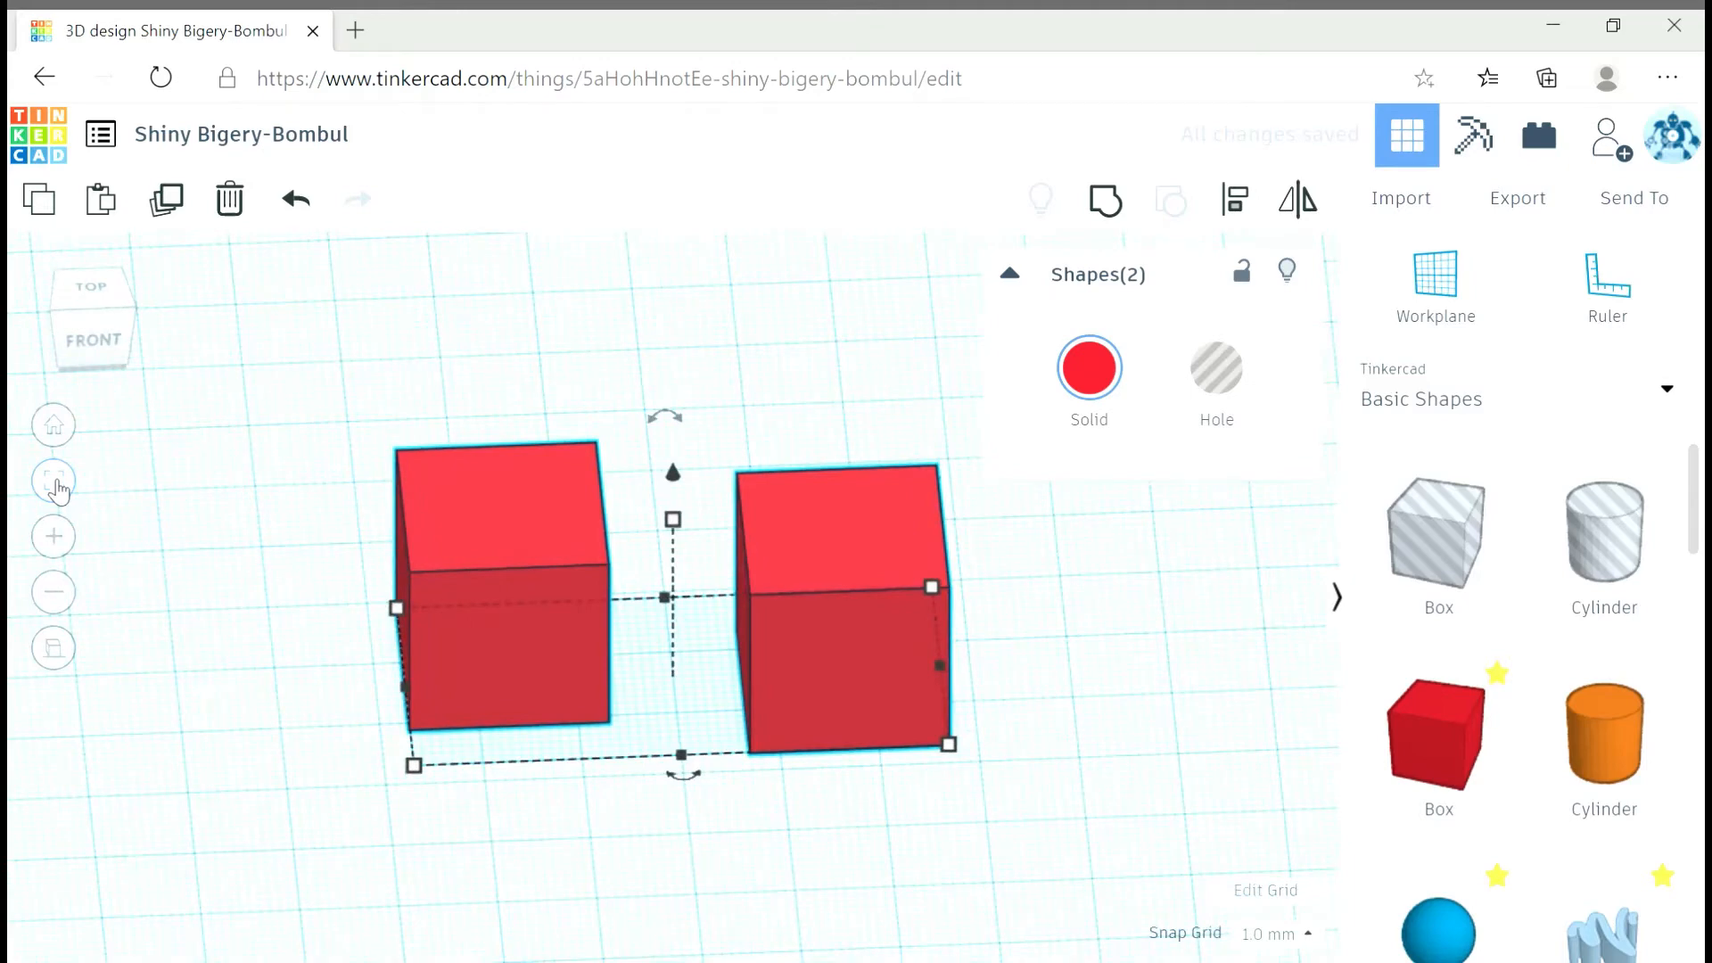
click(54, 537)
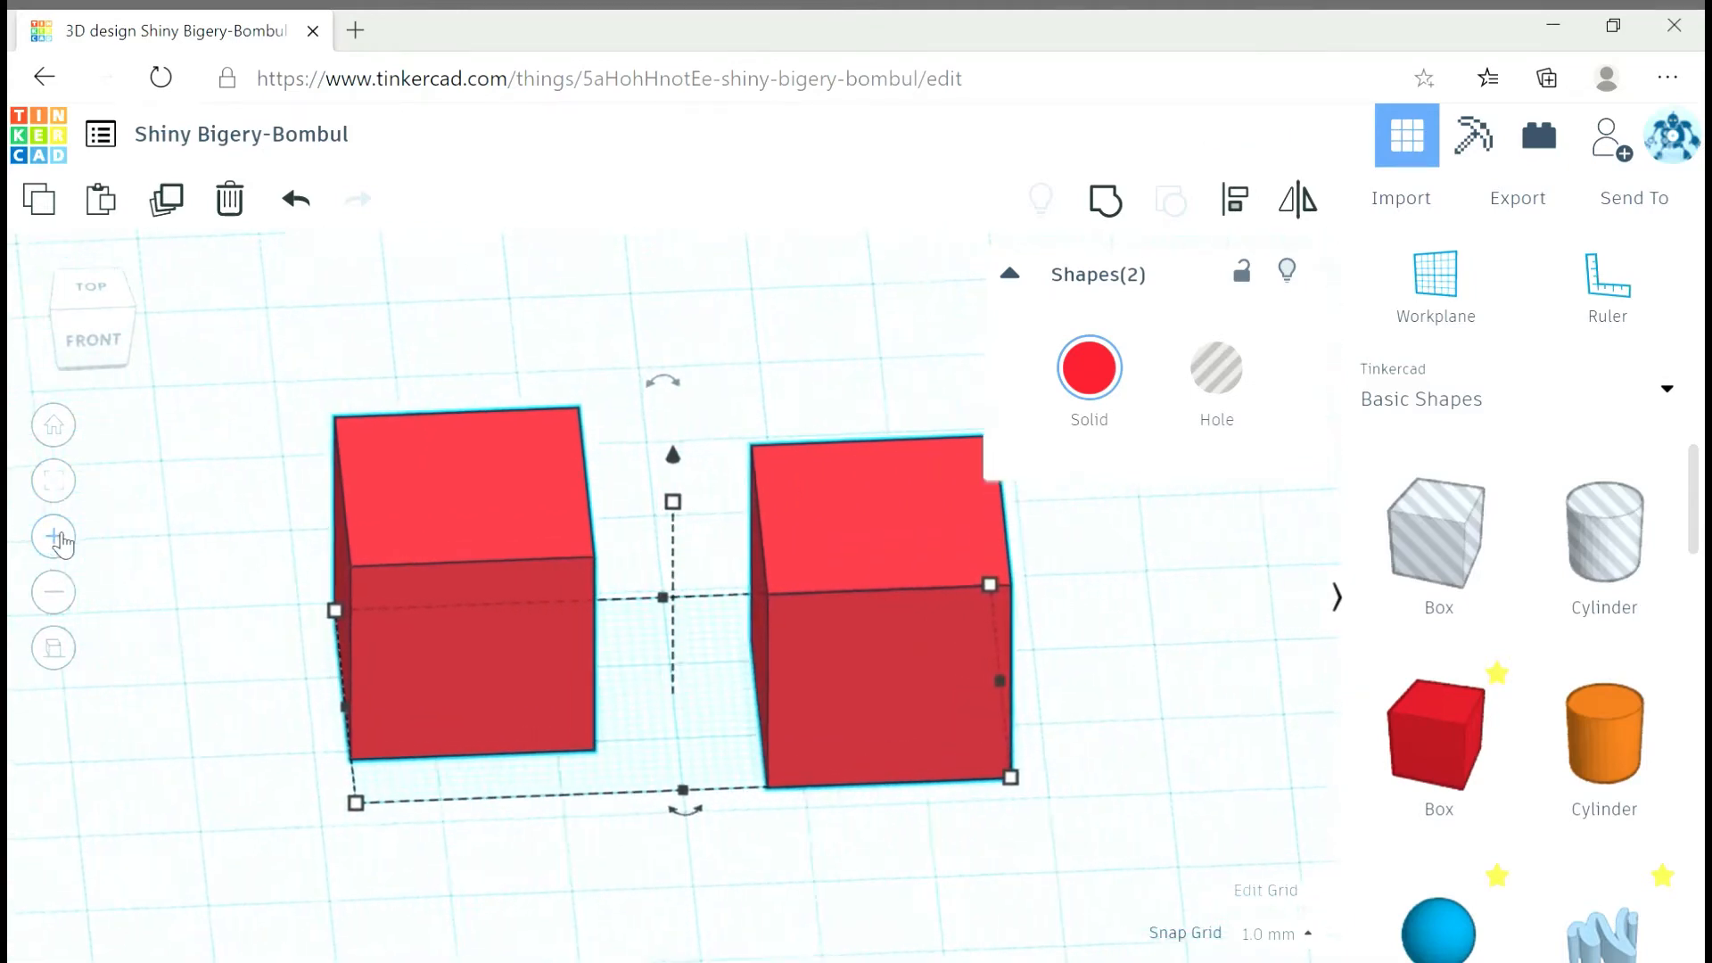
click(65, 591)
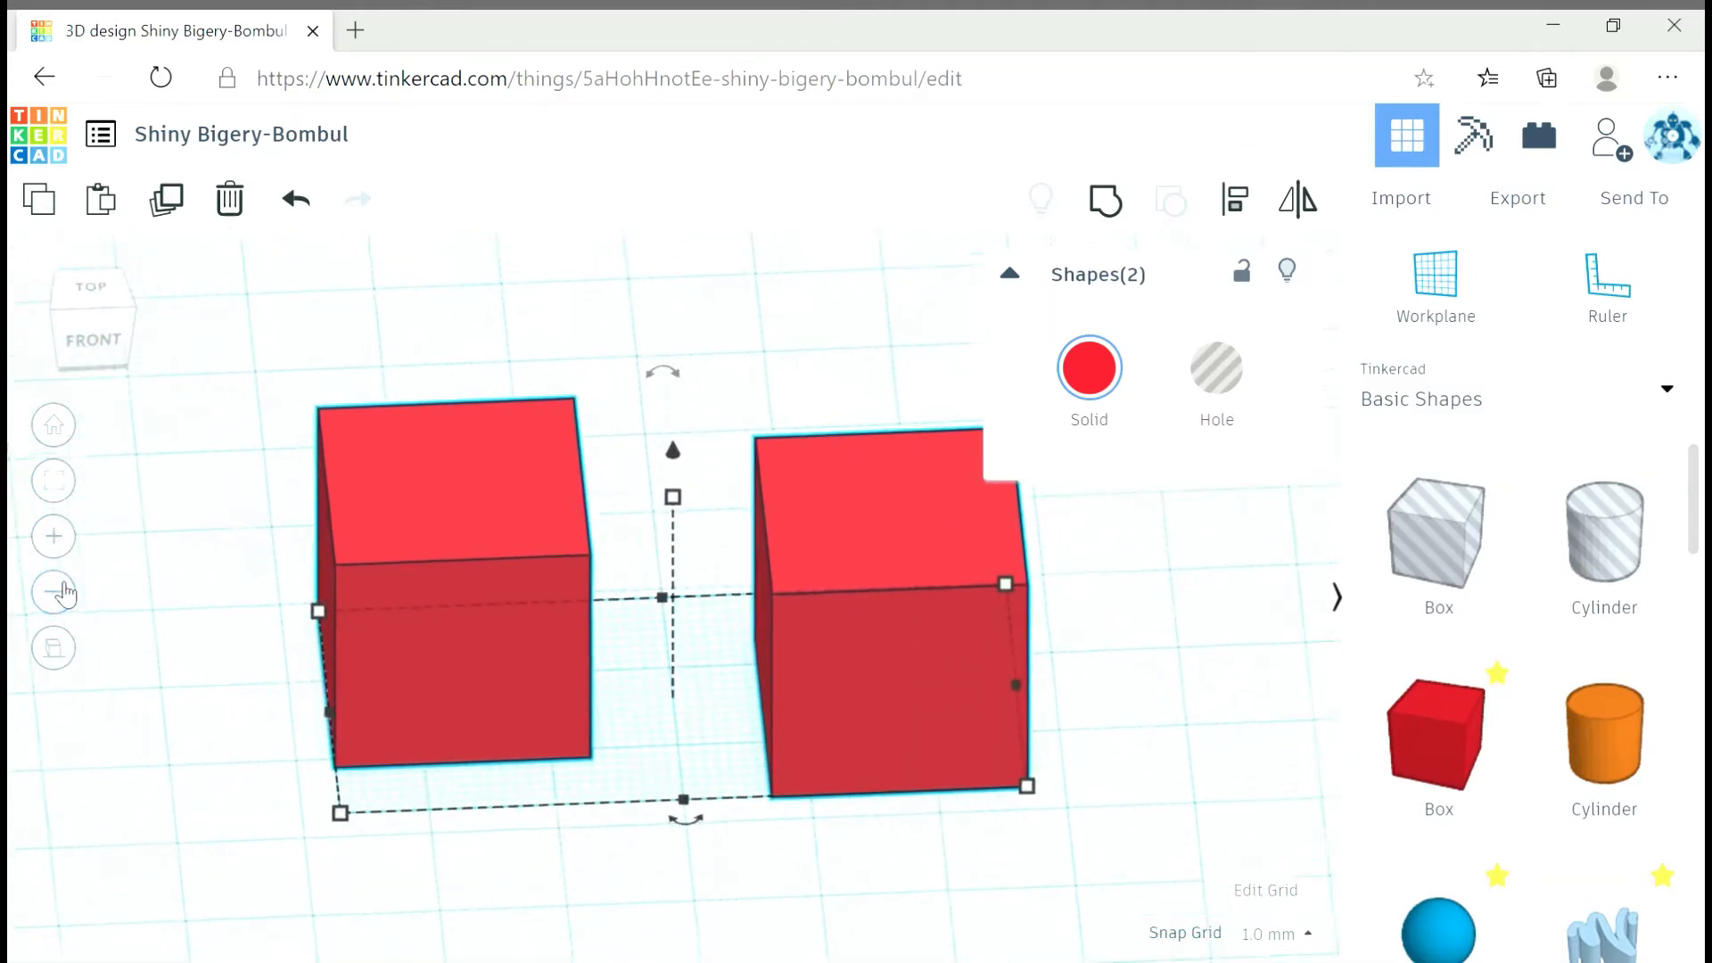
scroll(689, 669, up, 3)
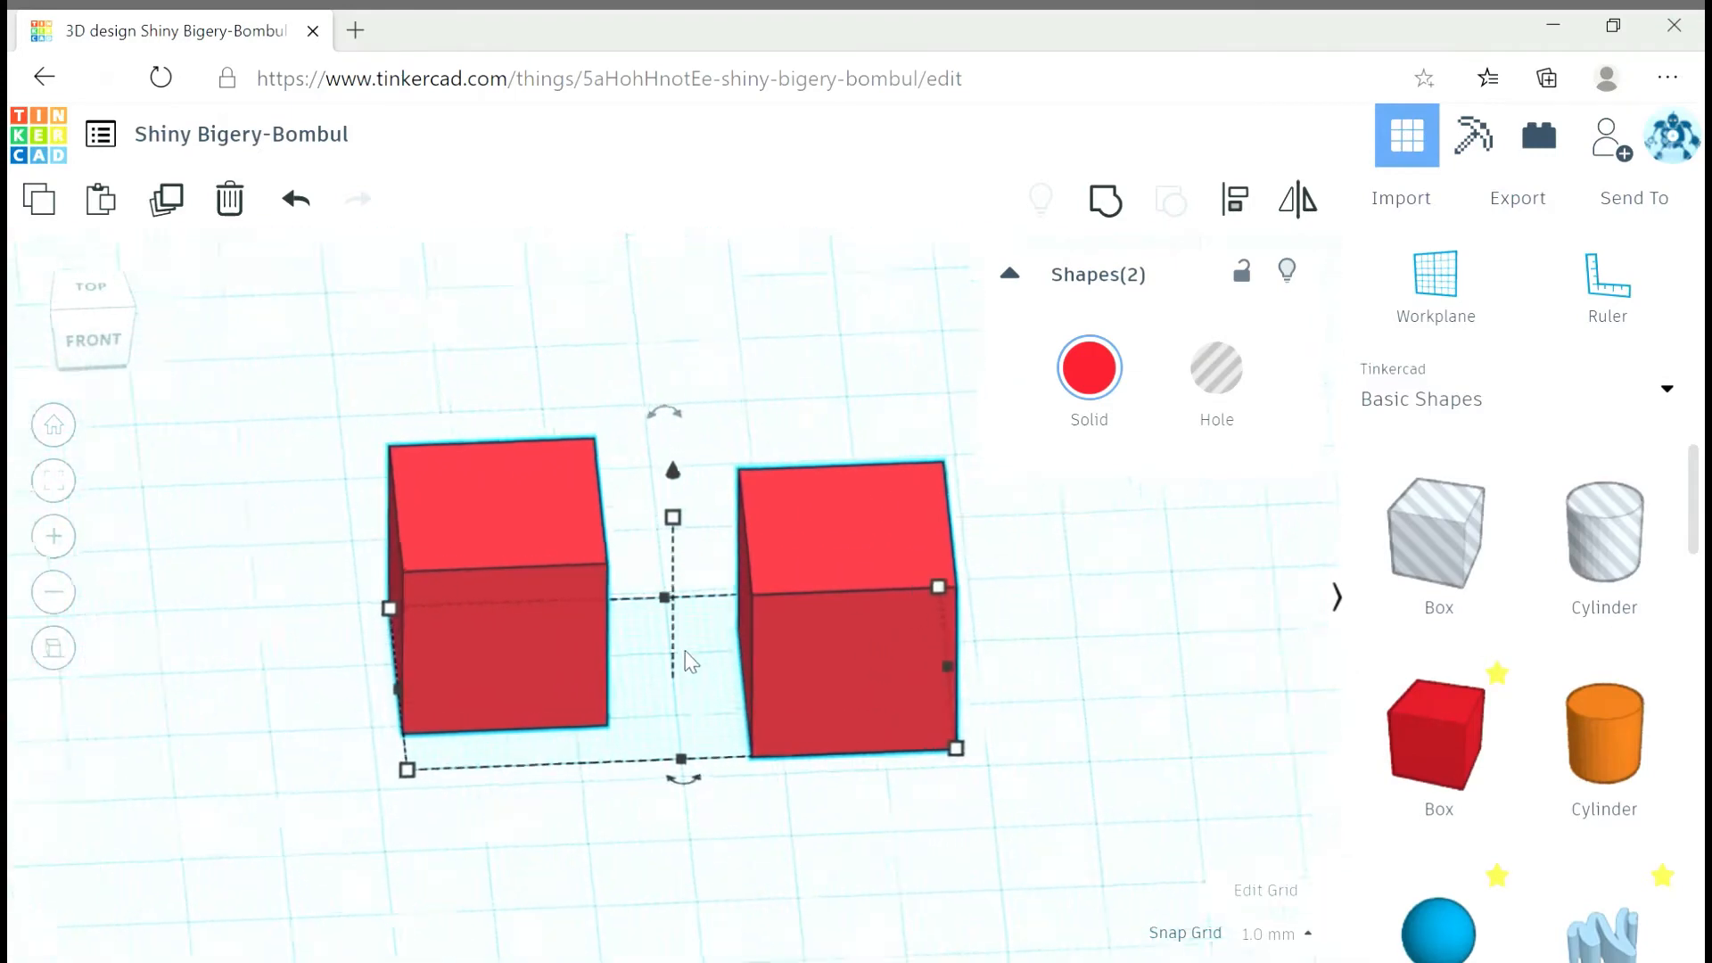
scroll(688, 655, down, 8)
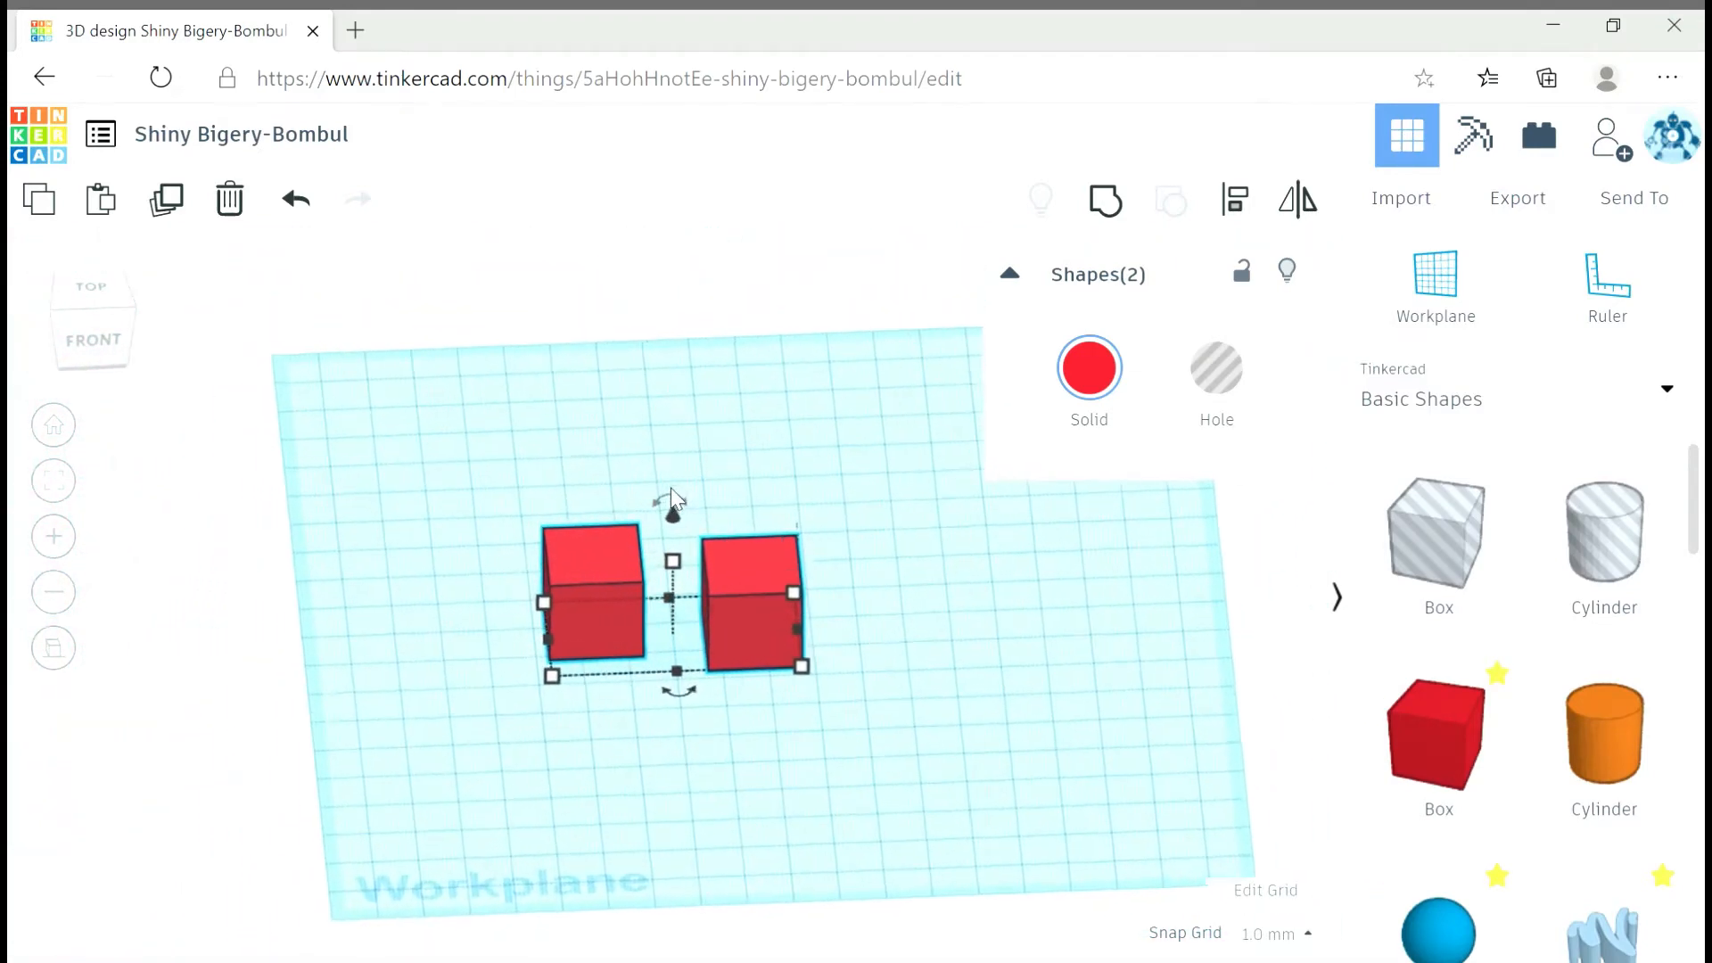
scroll(669, 499, up, 6)
scroll(693, 543, down, 2)
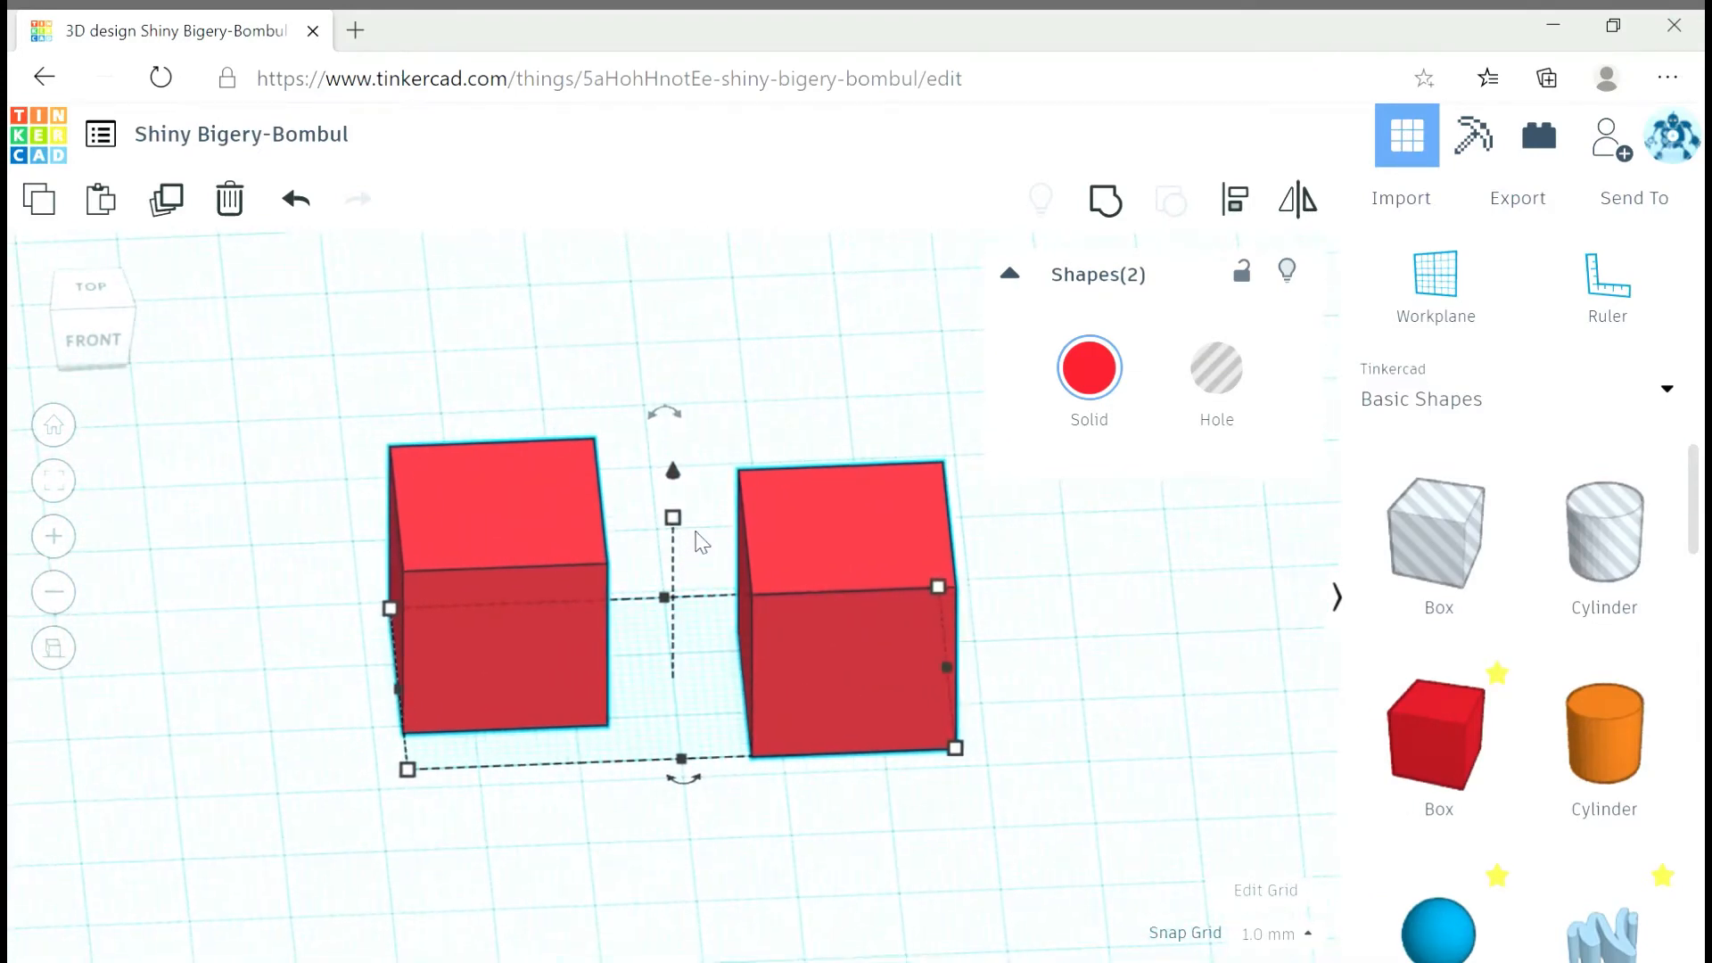
scroll(736, 507, down, 5)
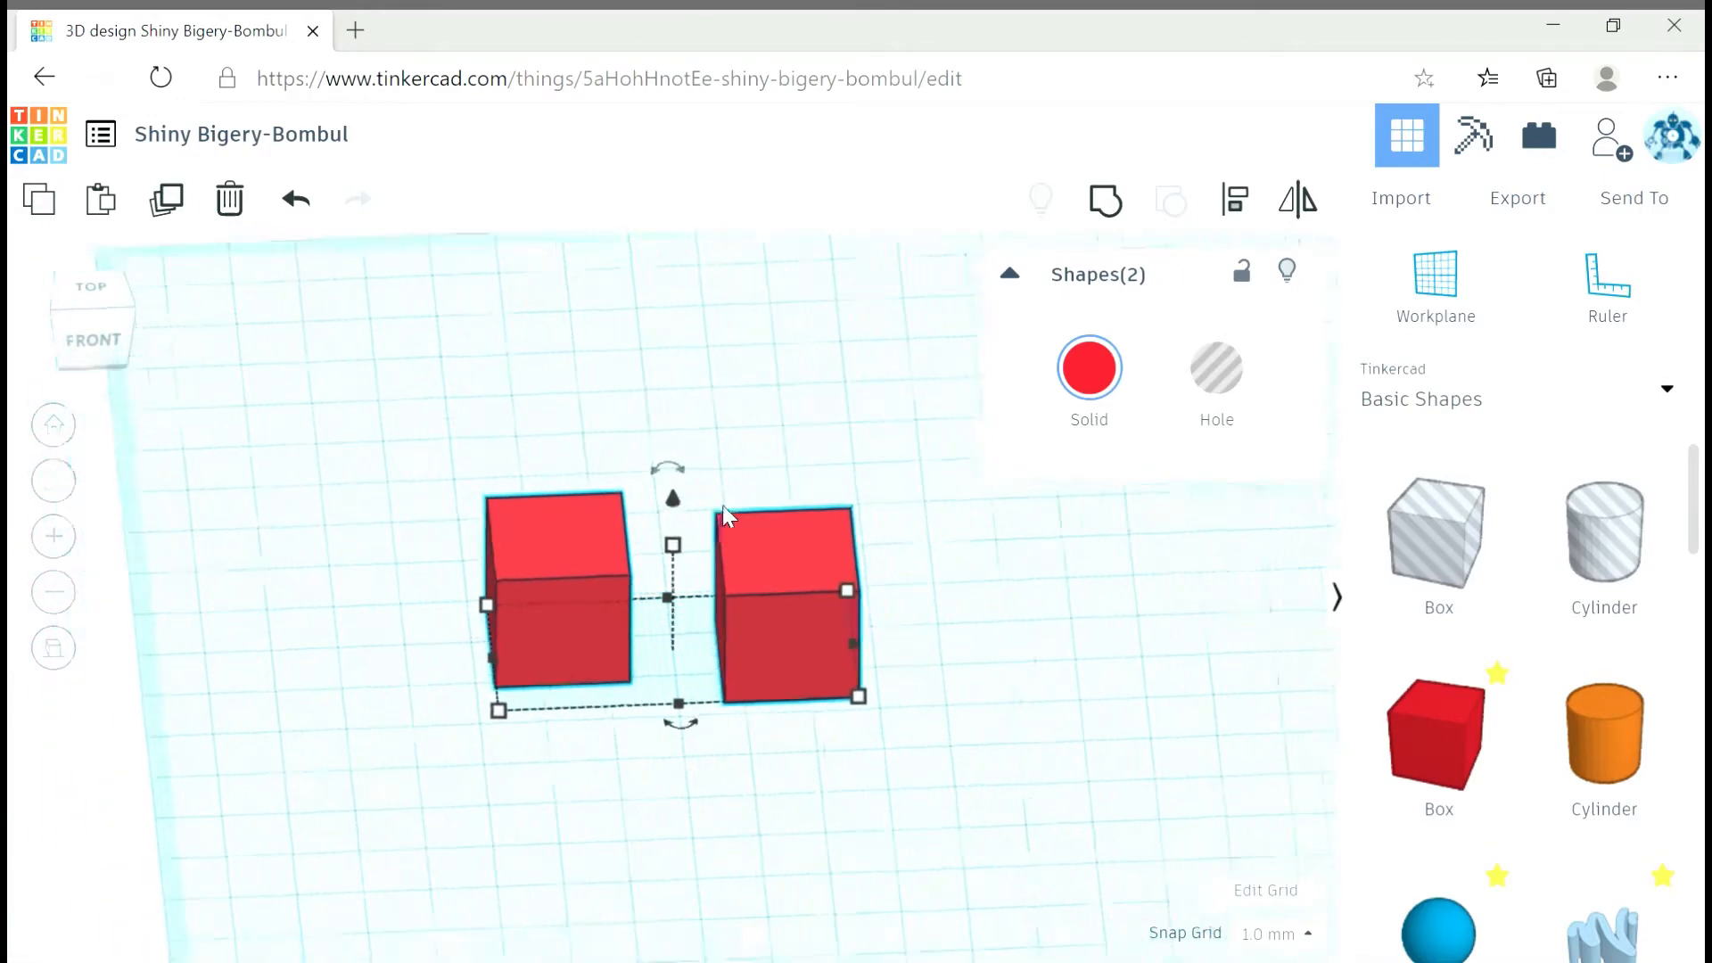
Delete the left red box from the workplane, keeping only the original box.
click(648, 631)
click(602, 619)
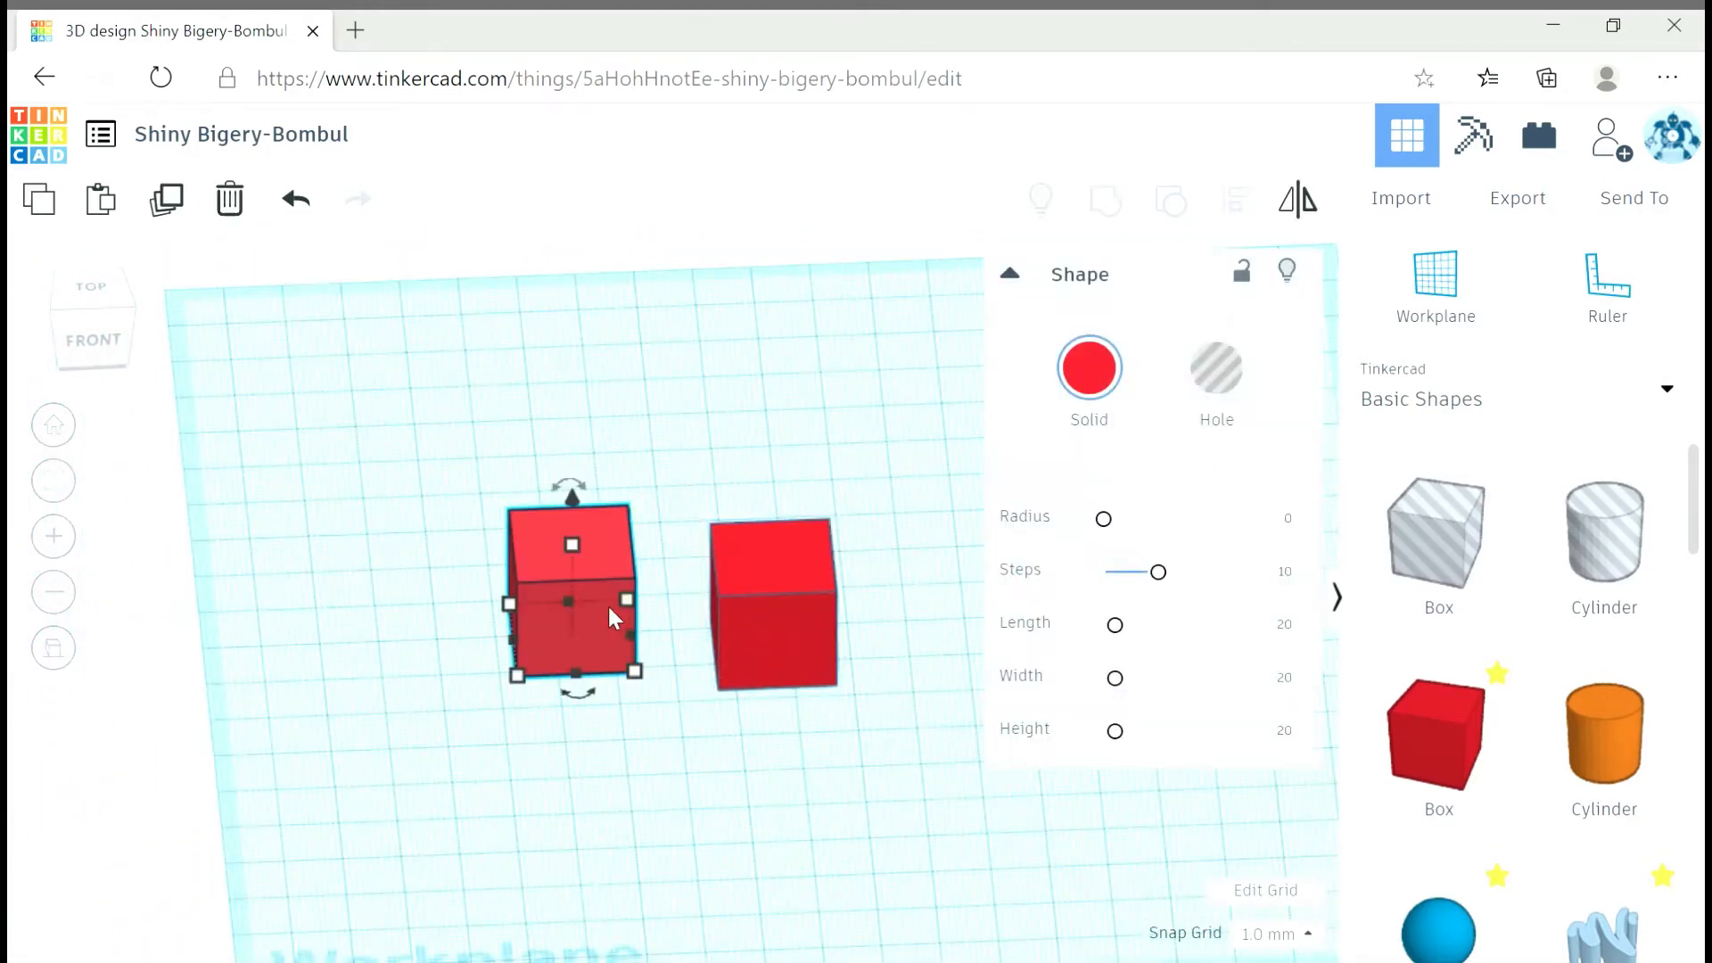
key(Delete)
right_drag(731, 799, 660, 654)
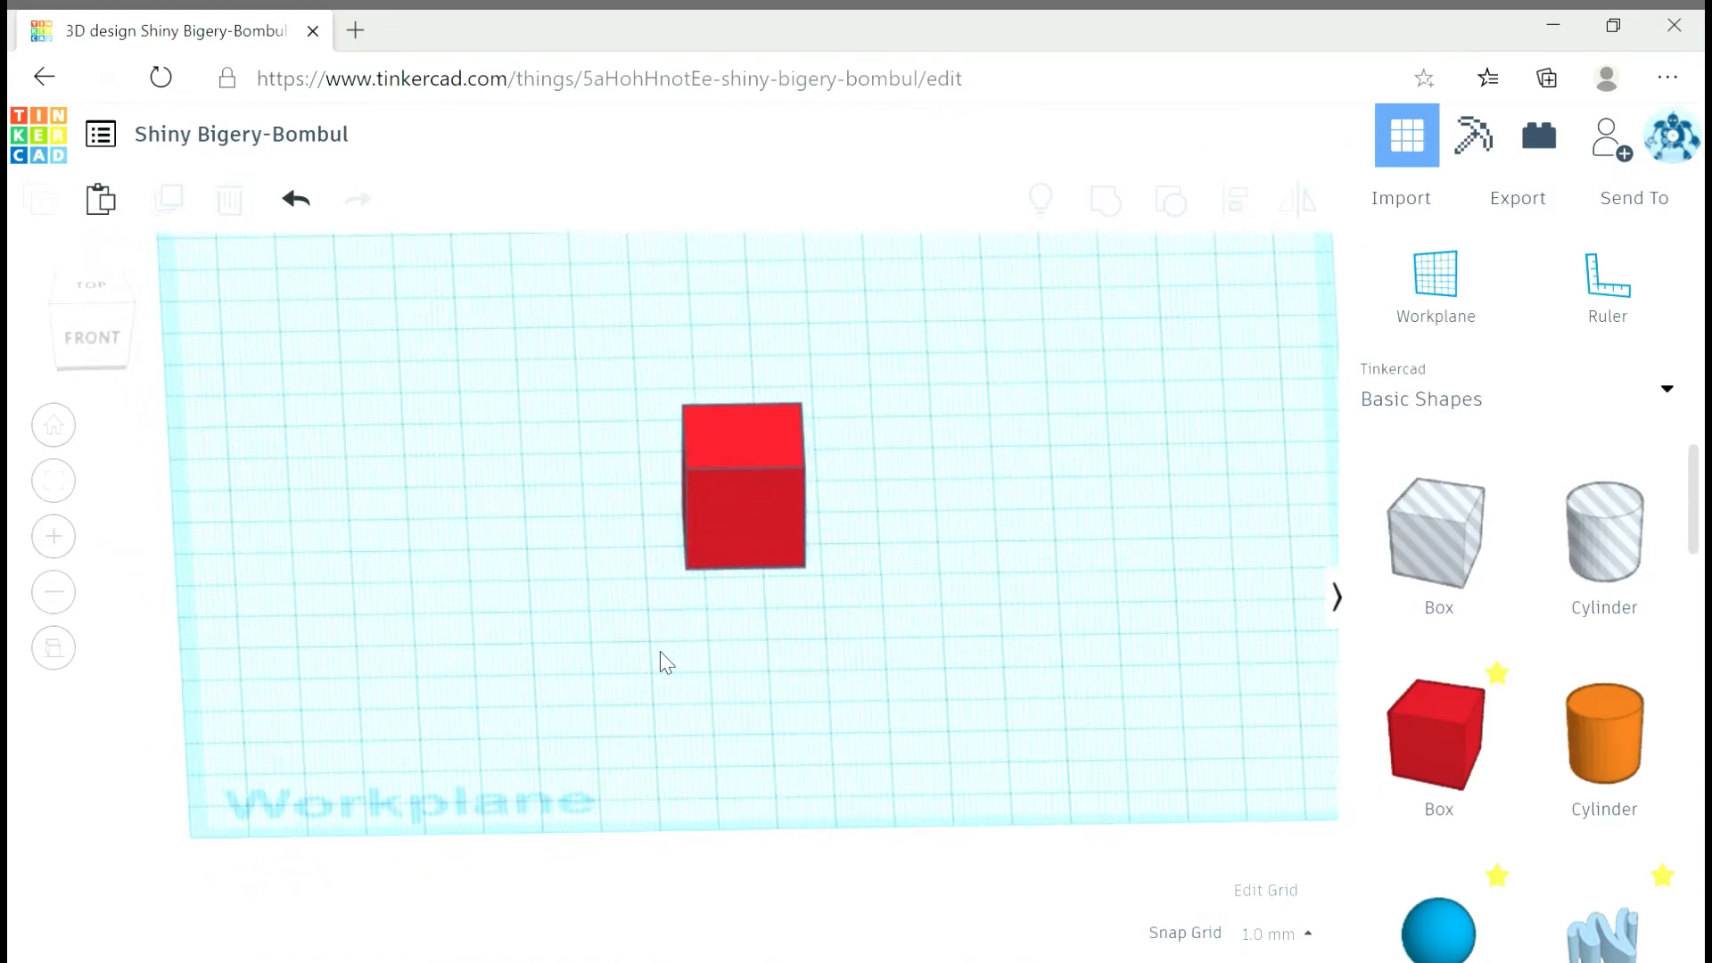
Place a green Roof shape on the workplane directly behind the red box.
scroll(1574, 759, down, 8)
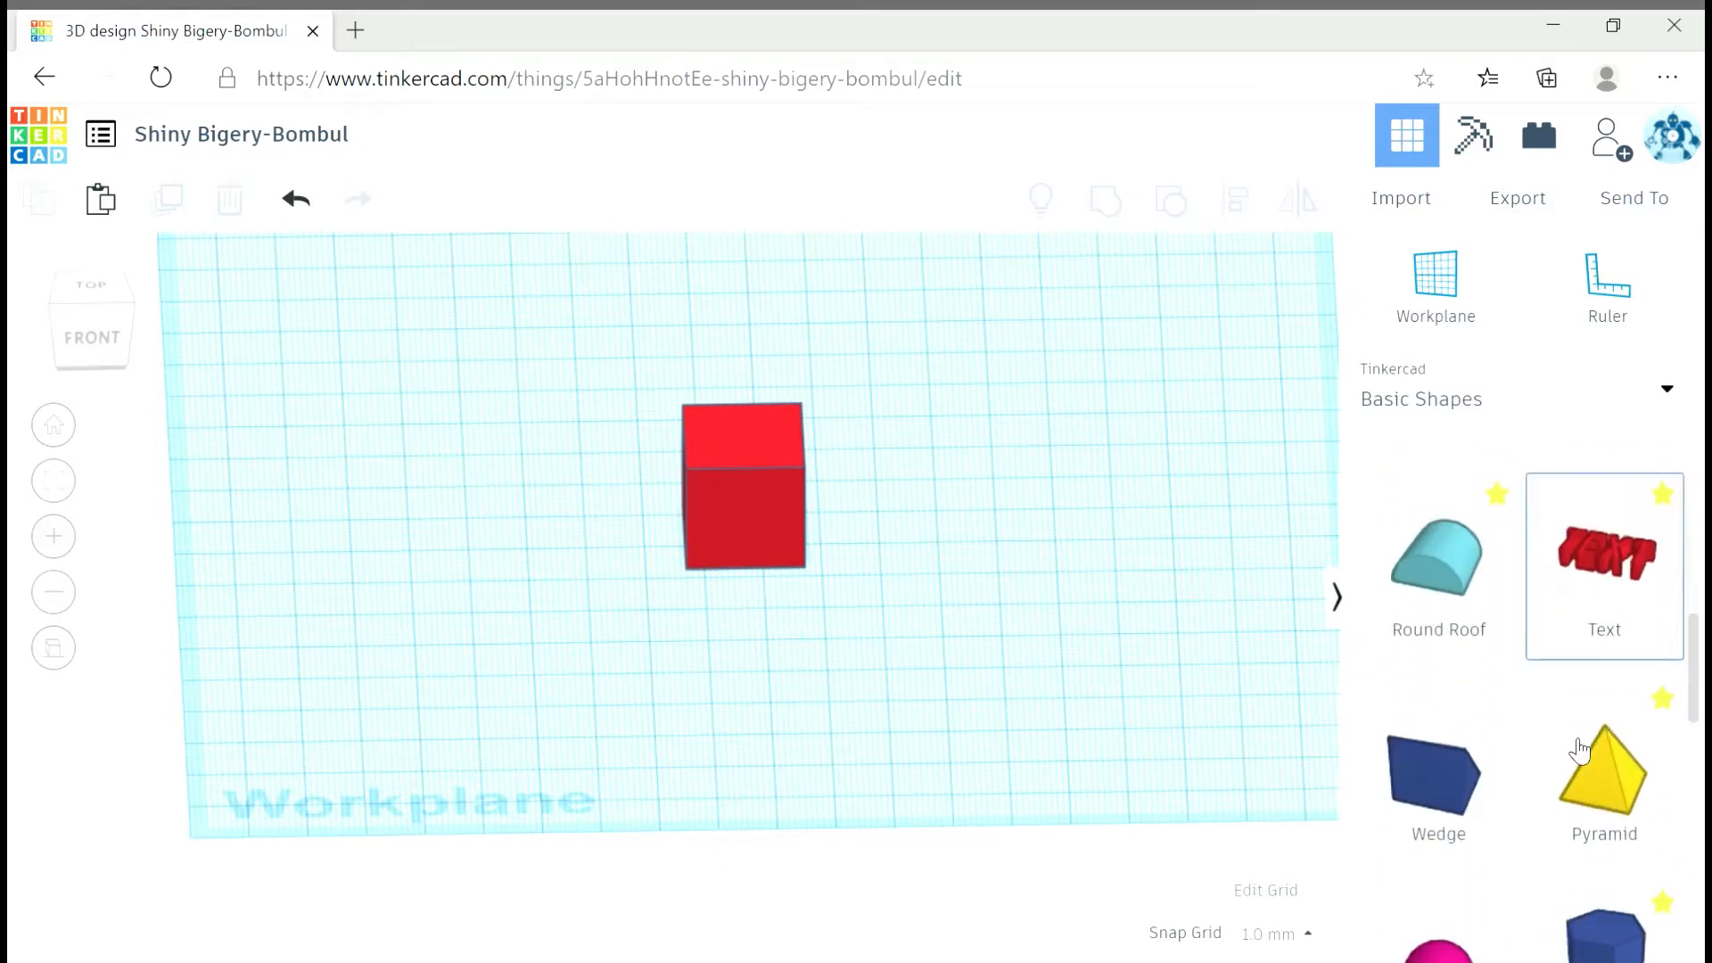
scroll(1573, 759, up, 2)
scroll(1574, 759, down, 1)
scroll(1573, 758, down, 1)
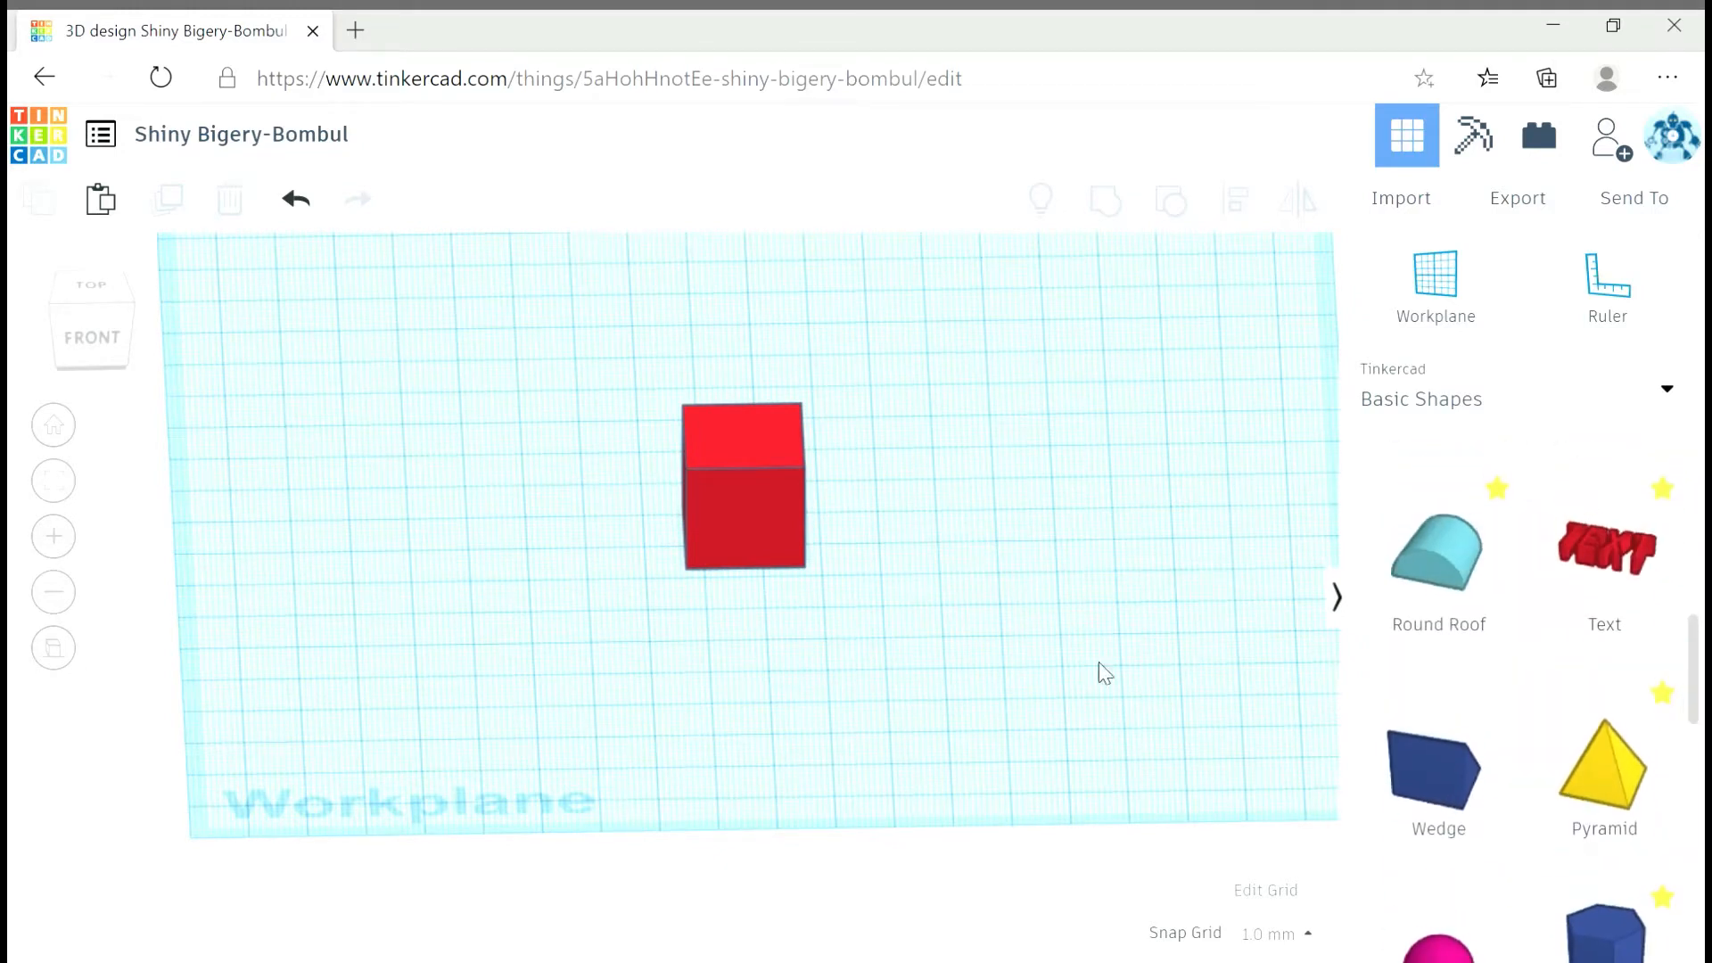
right_drag(1100, 673, 972, 716)
scroll(972, 716, down, 2)
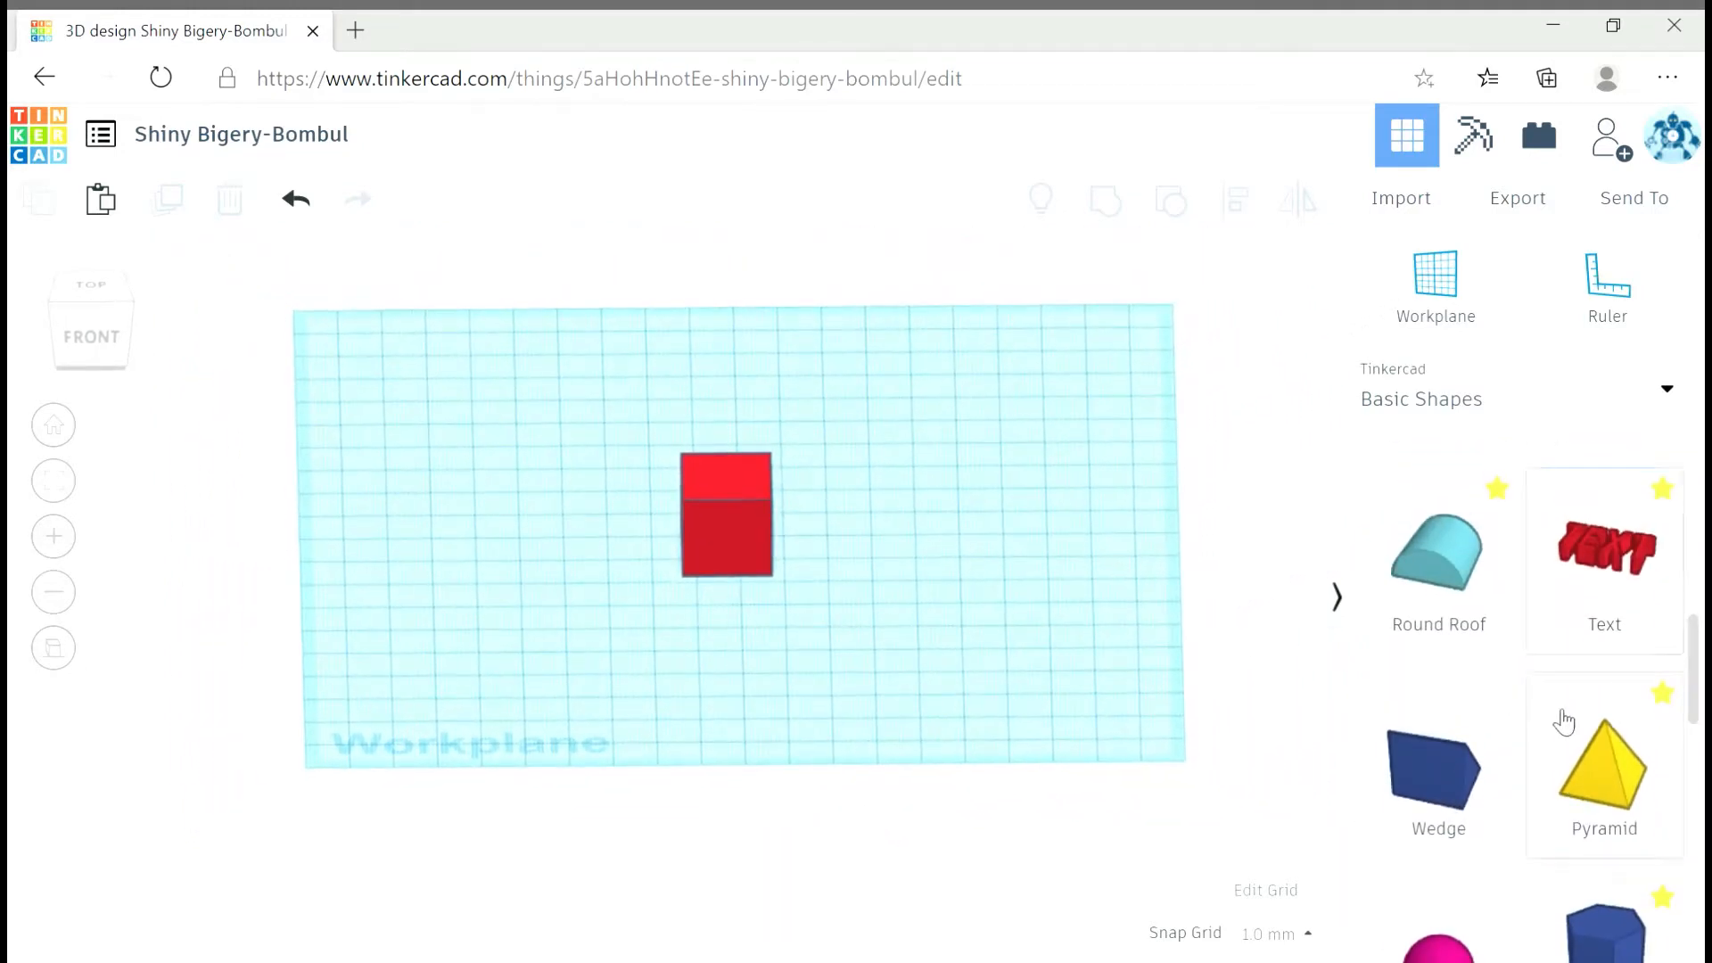
scroll(1439, 597, up, 5)
scroll(1444, 611, down, 4)
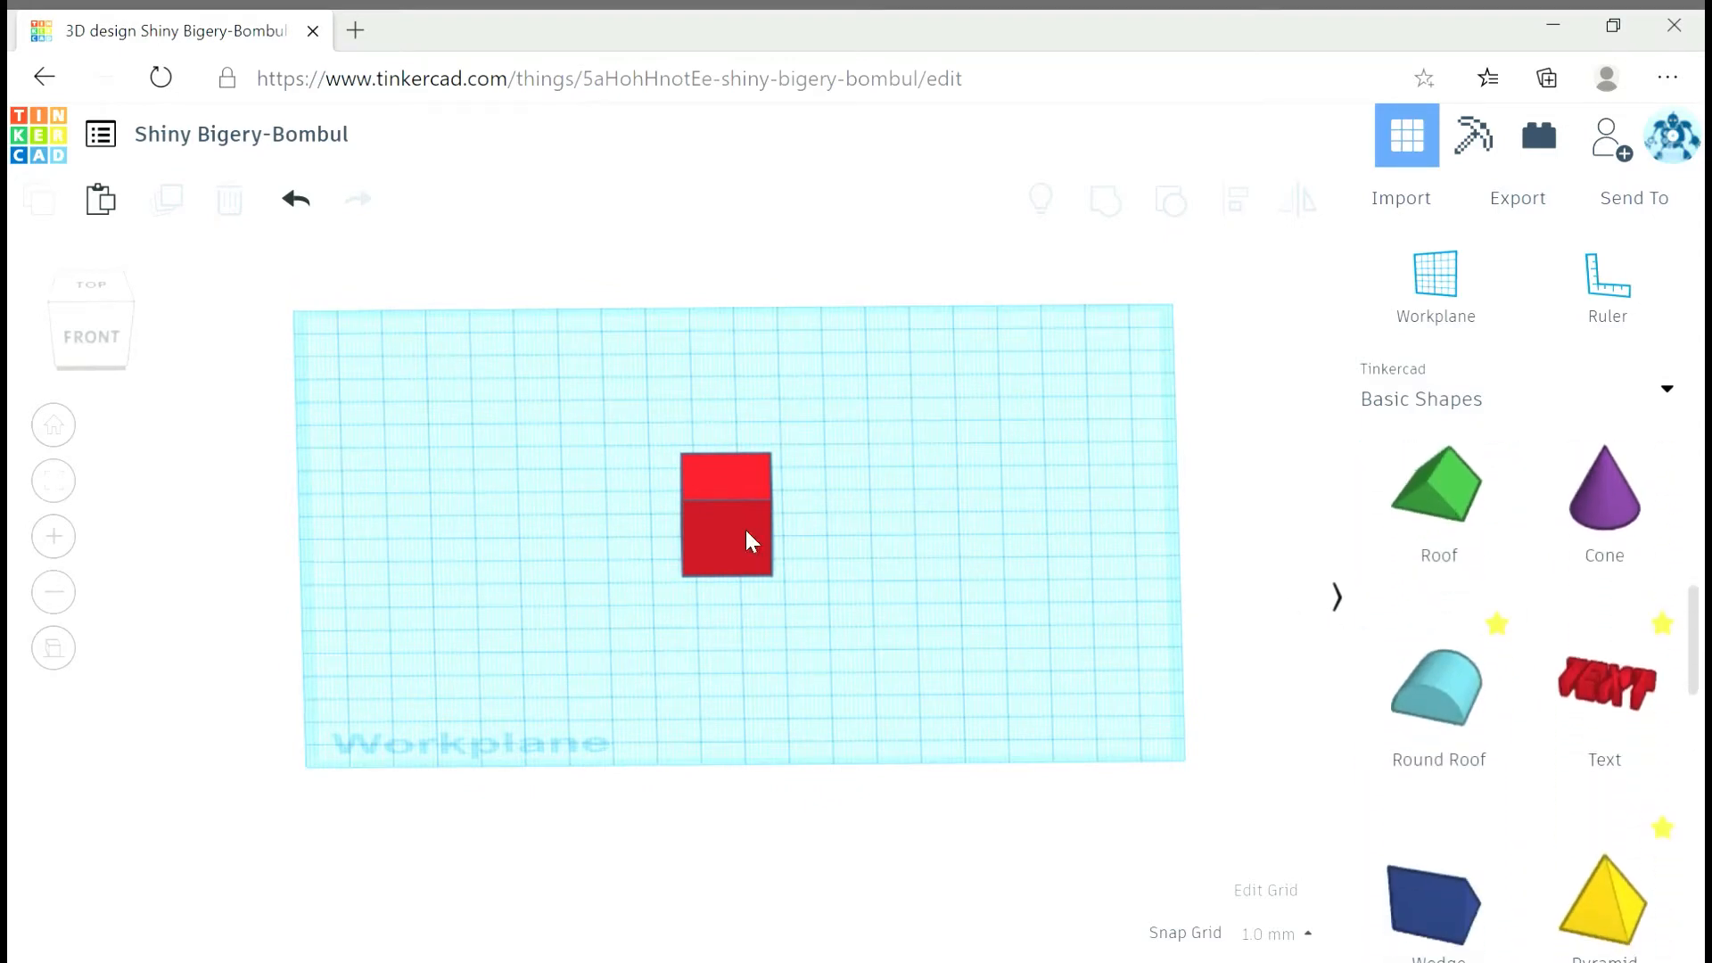
drag(1429, 504, 724, 405)
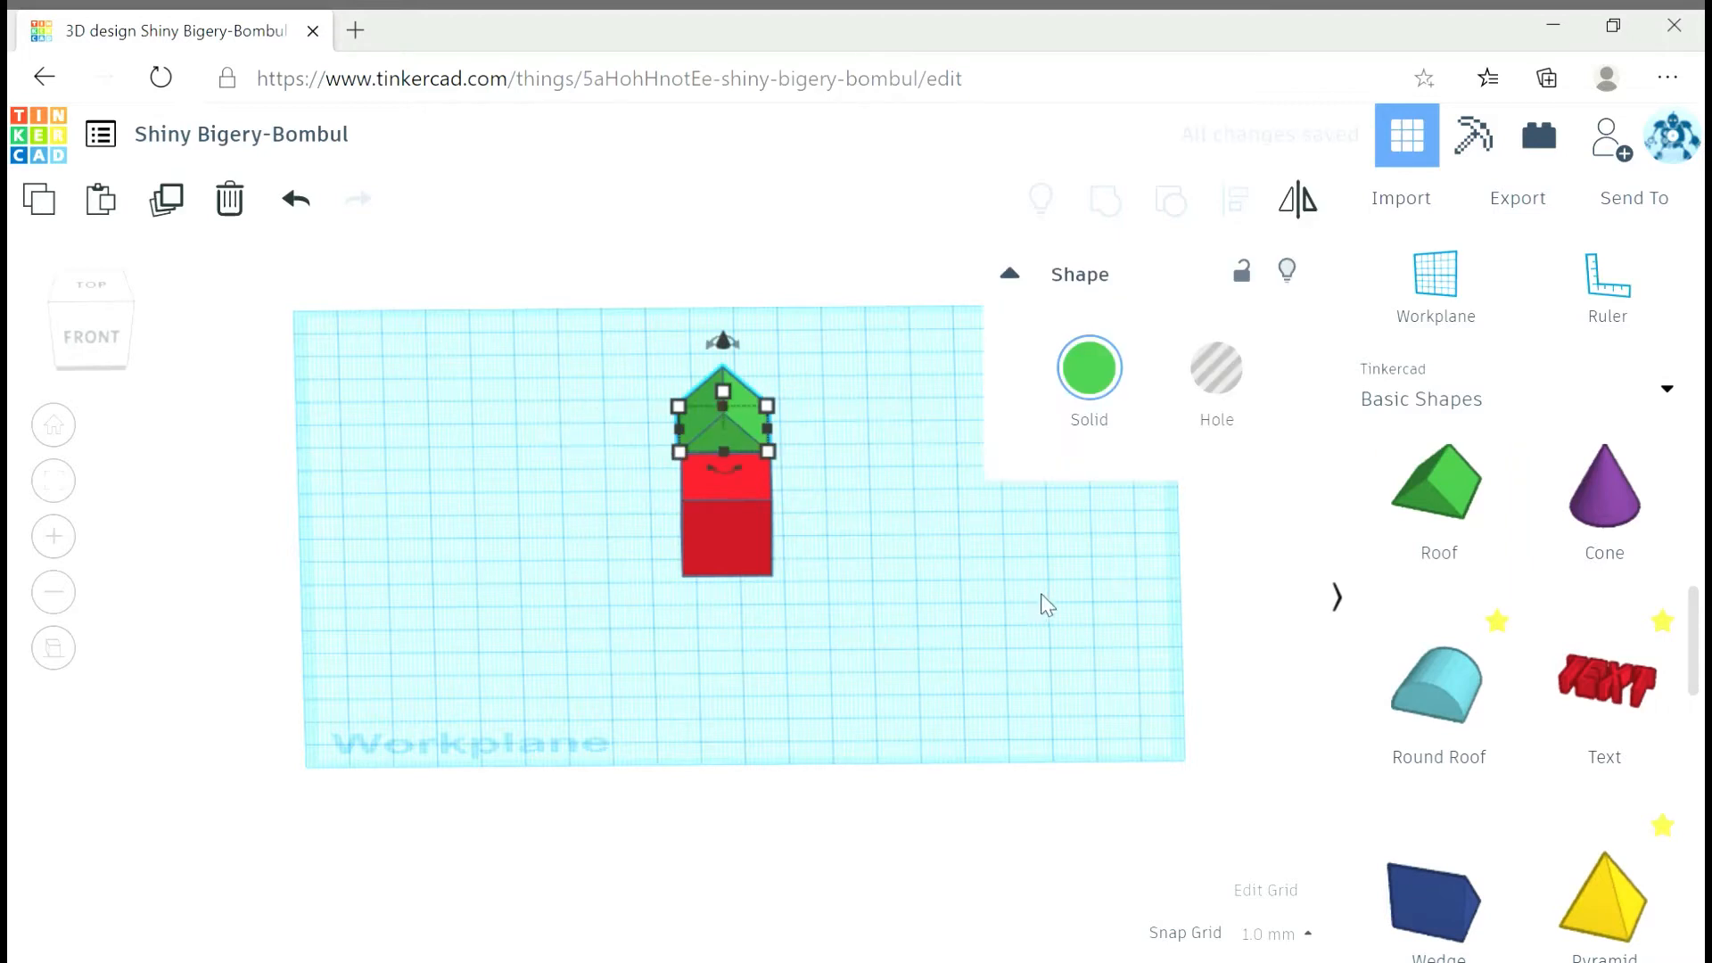
Stretch the green roof to 39 mm tall and enlarge its base outward from the front-left corner.
mouse_move(998, 661)
right_down()
mouse_move(1016, 691)
mouse_move(1032, 665)
mouse_move(1013, 657)
mouse_move(1001, 680)
right_up()
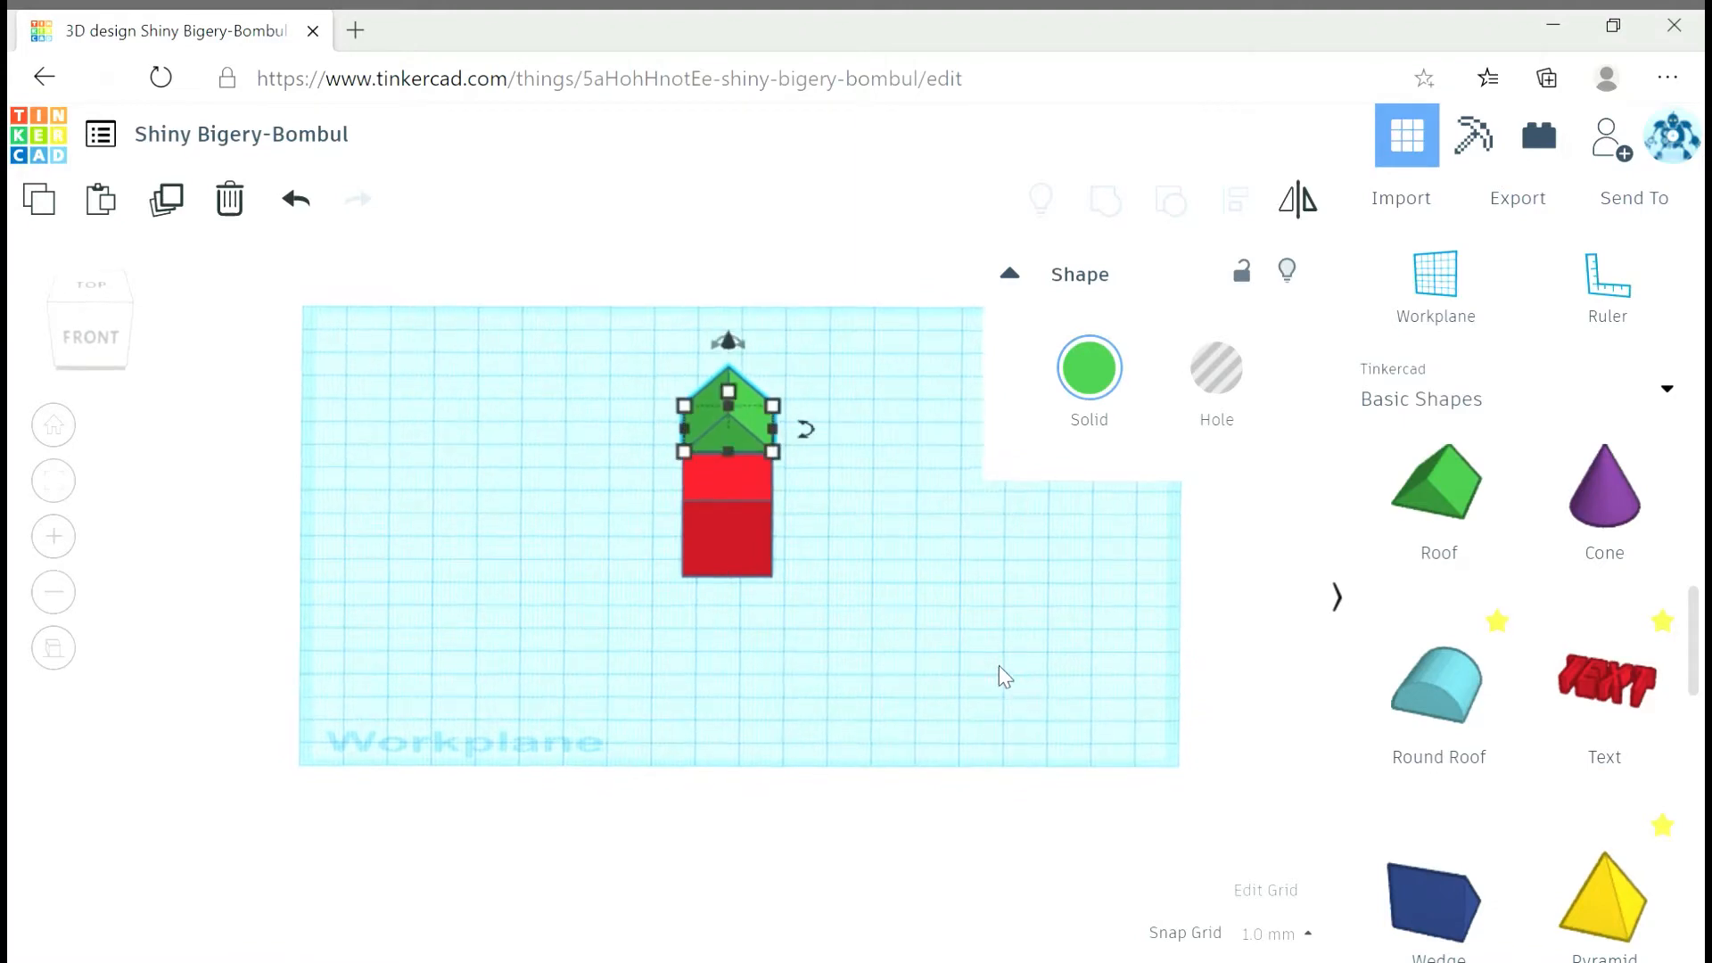
right_drag(972, 748, 742, 785)
drag(762, 407, 748, 298)
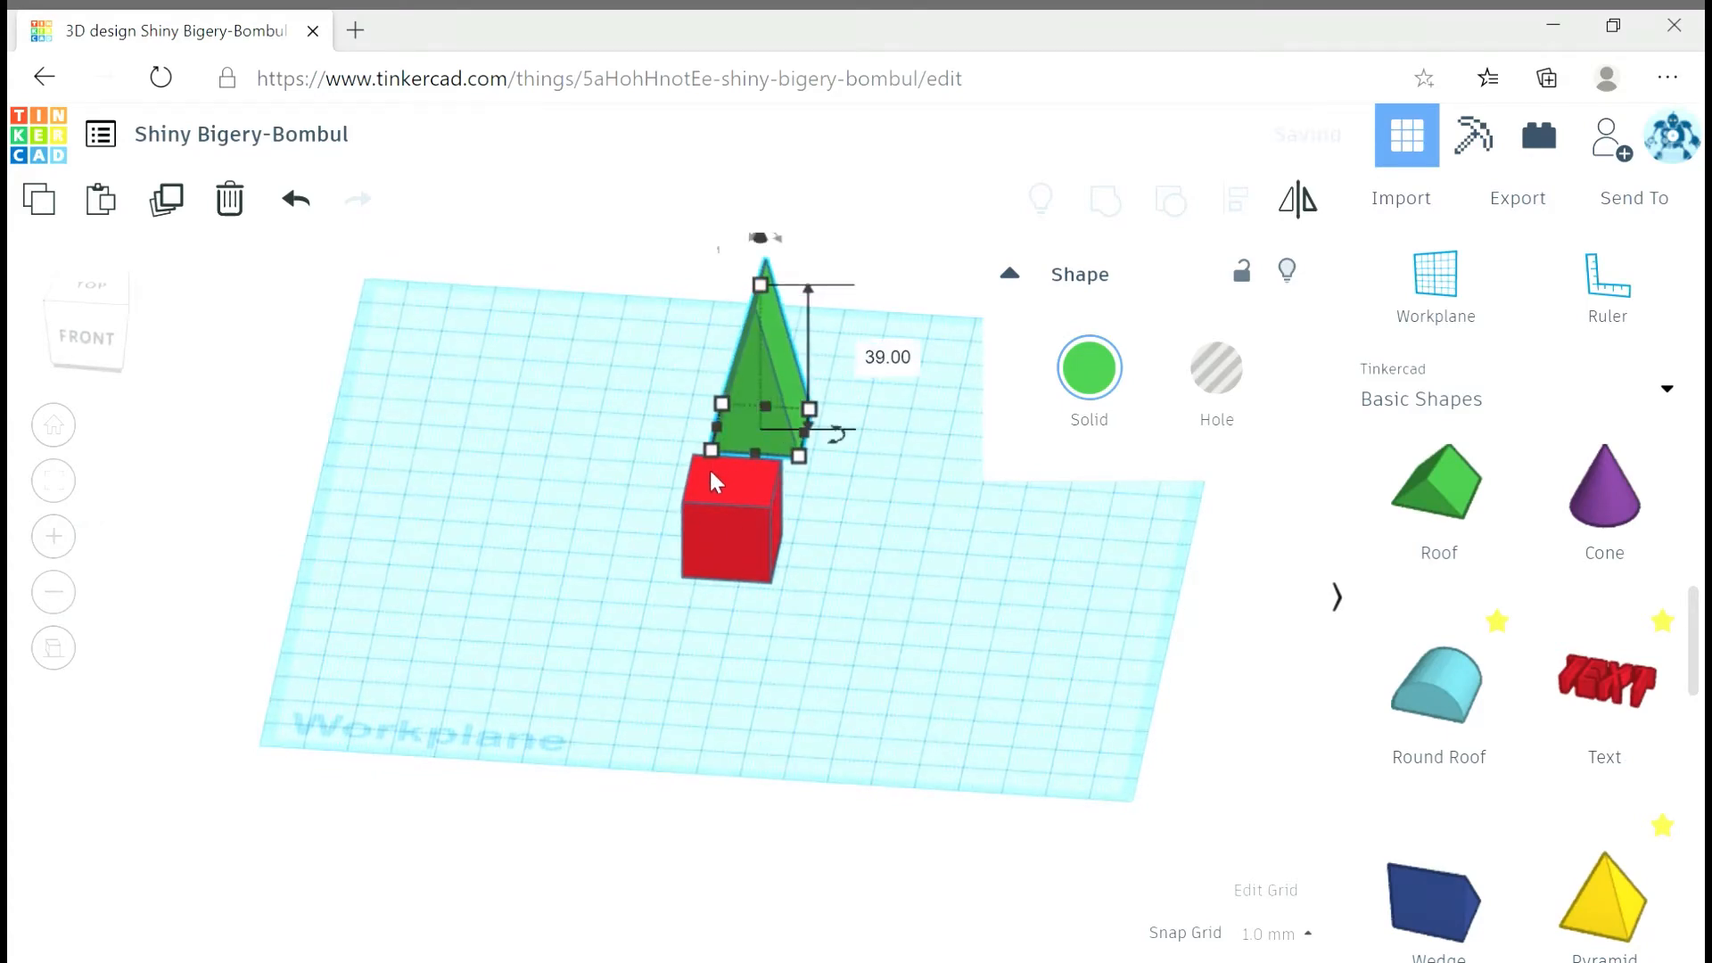
drag(711, 450, 526, 526)
Select all the shapes on the workplane and delete them.
right_drag(526, 526, 497, 626)
scroll(497, 629, up, 3)
middle_drag(466, 879, 450, 922)
scroll(439, 864, down, 4)
right_drag(337, 643, 373, 486)
drag(401, 322, 835, 660)
key(Delete)
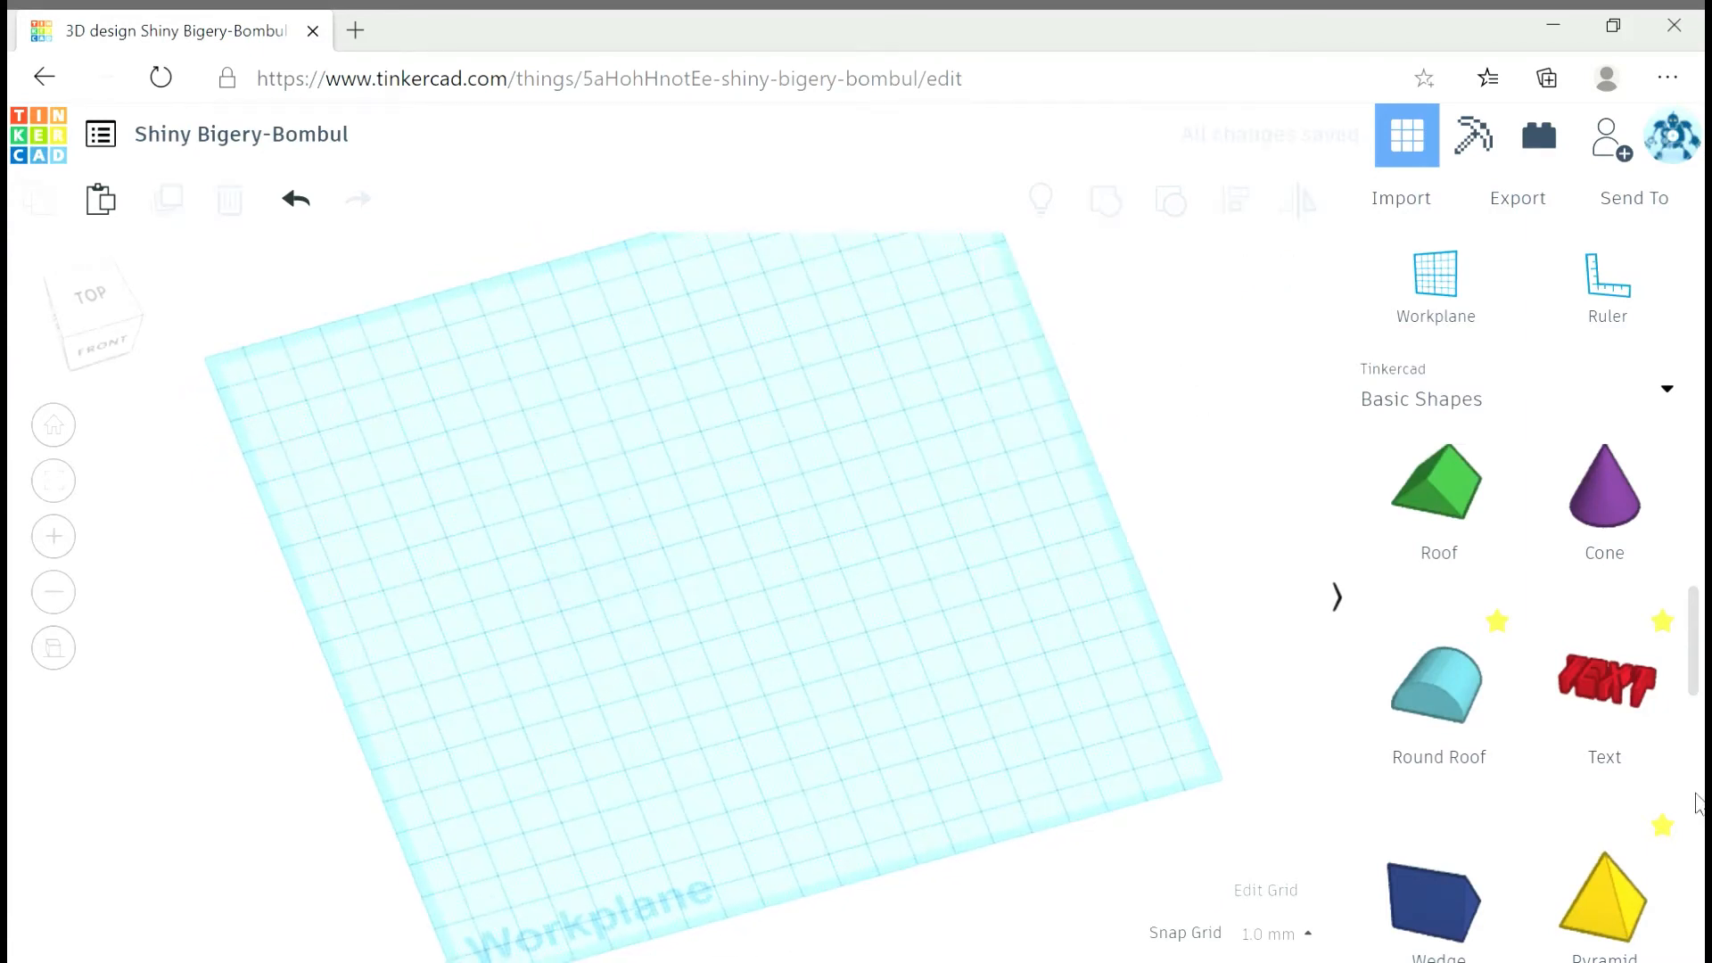
Place a solid orange Cylinder on the empty workplane, slightly behind its centre.
scroll(1567, 699, up, 7)
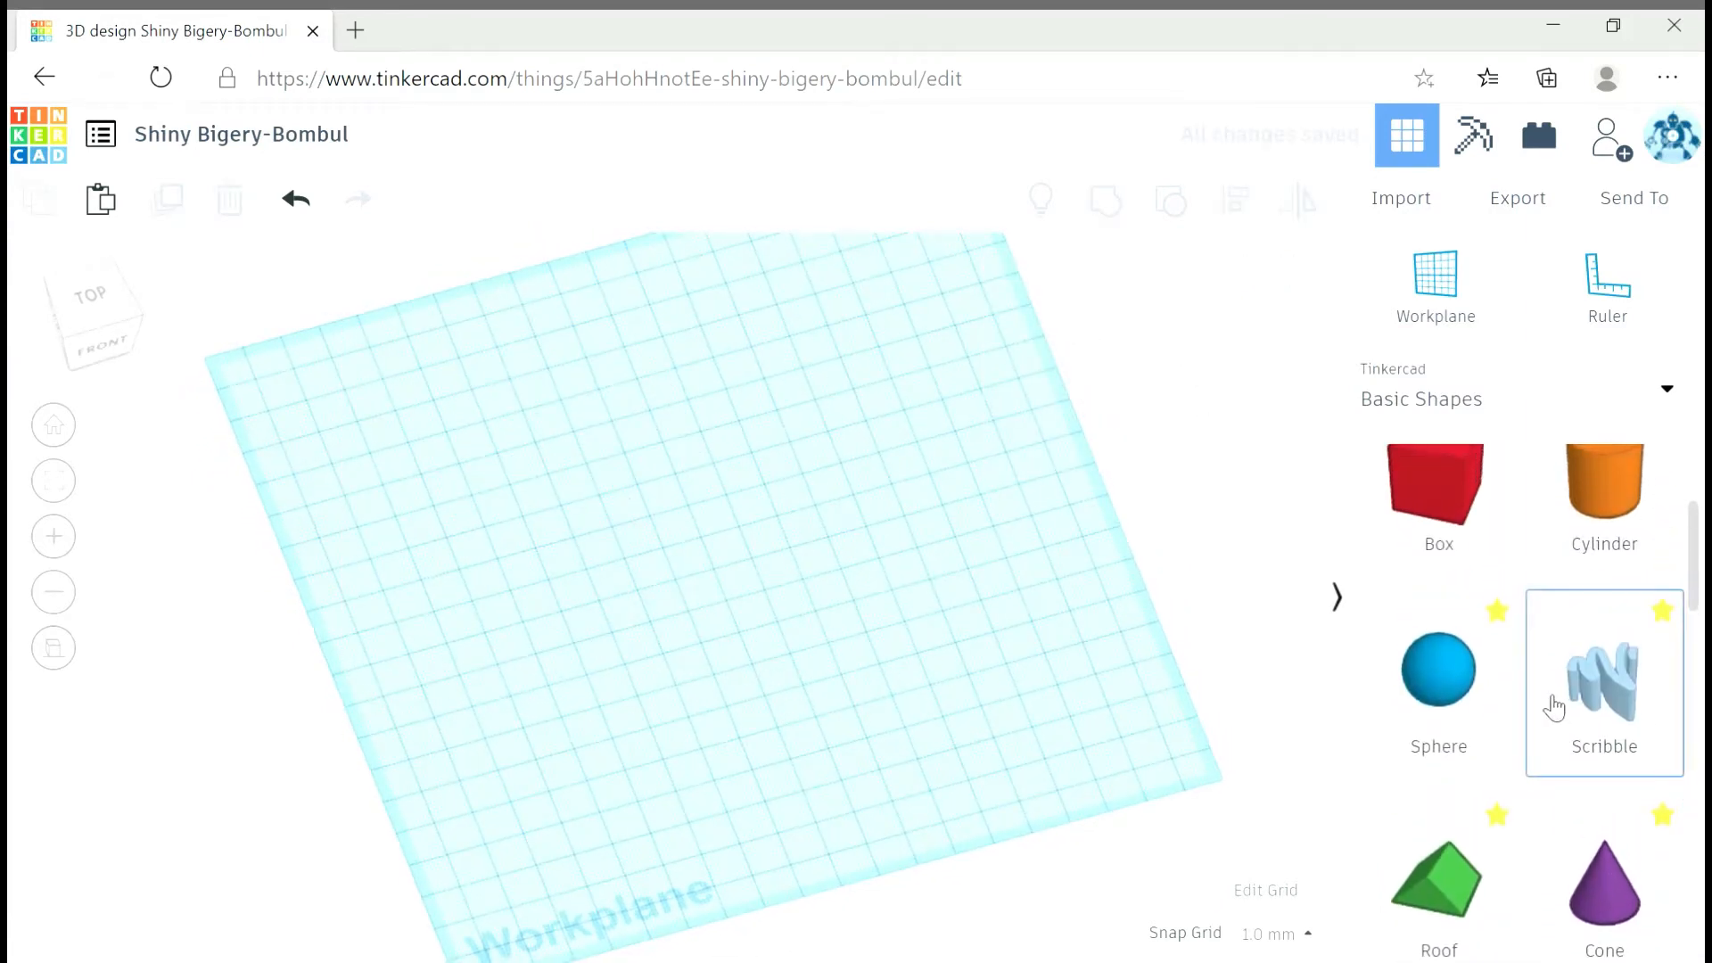
scroll(1616, 758, down, 5)
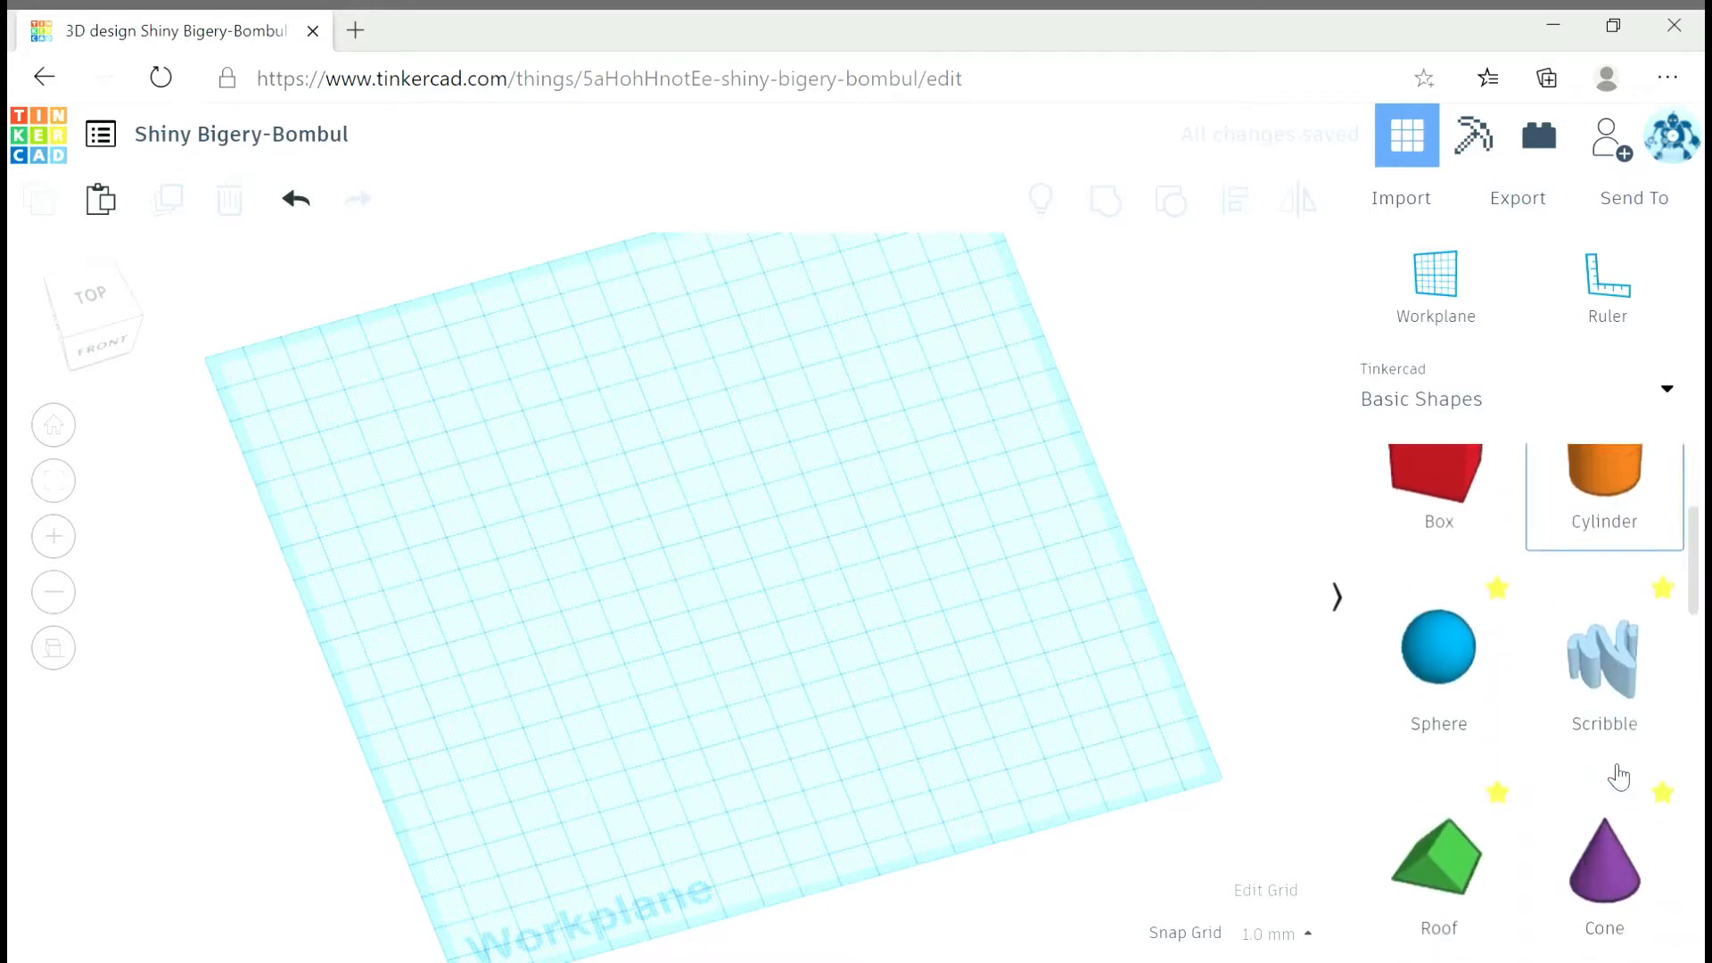
scroll(1555, 704, up, 5)
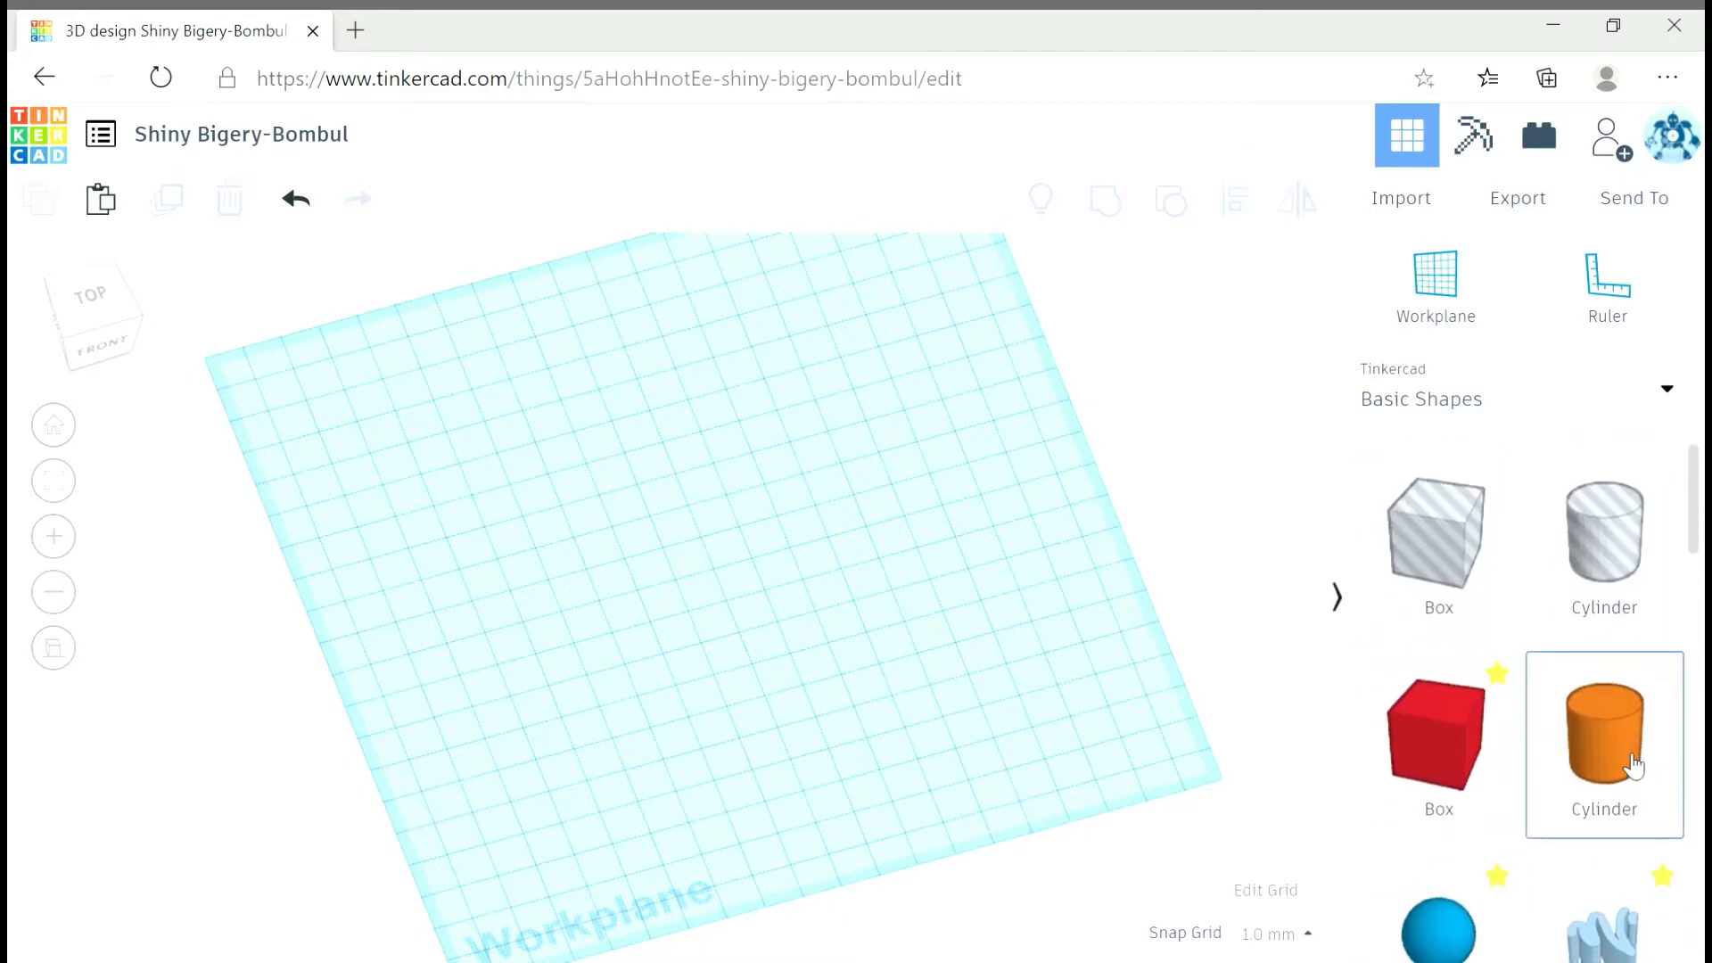
right_drag(1005, 793, 920, 729)
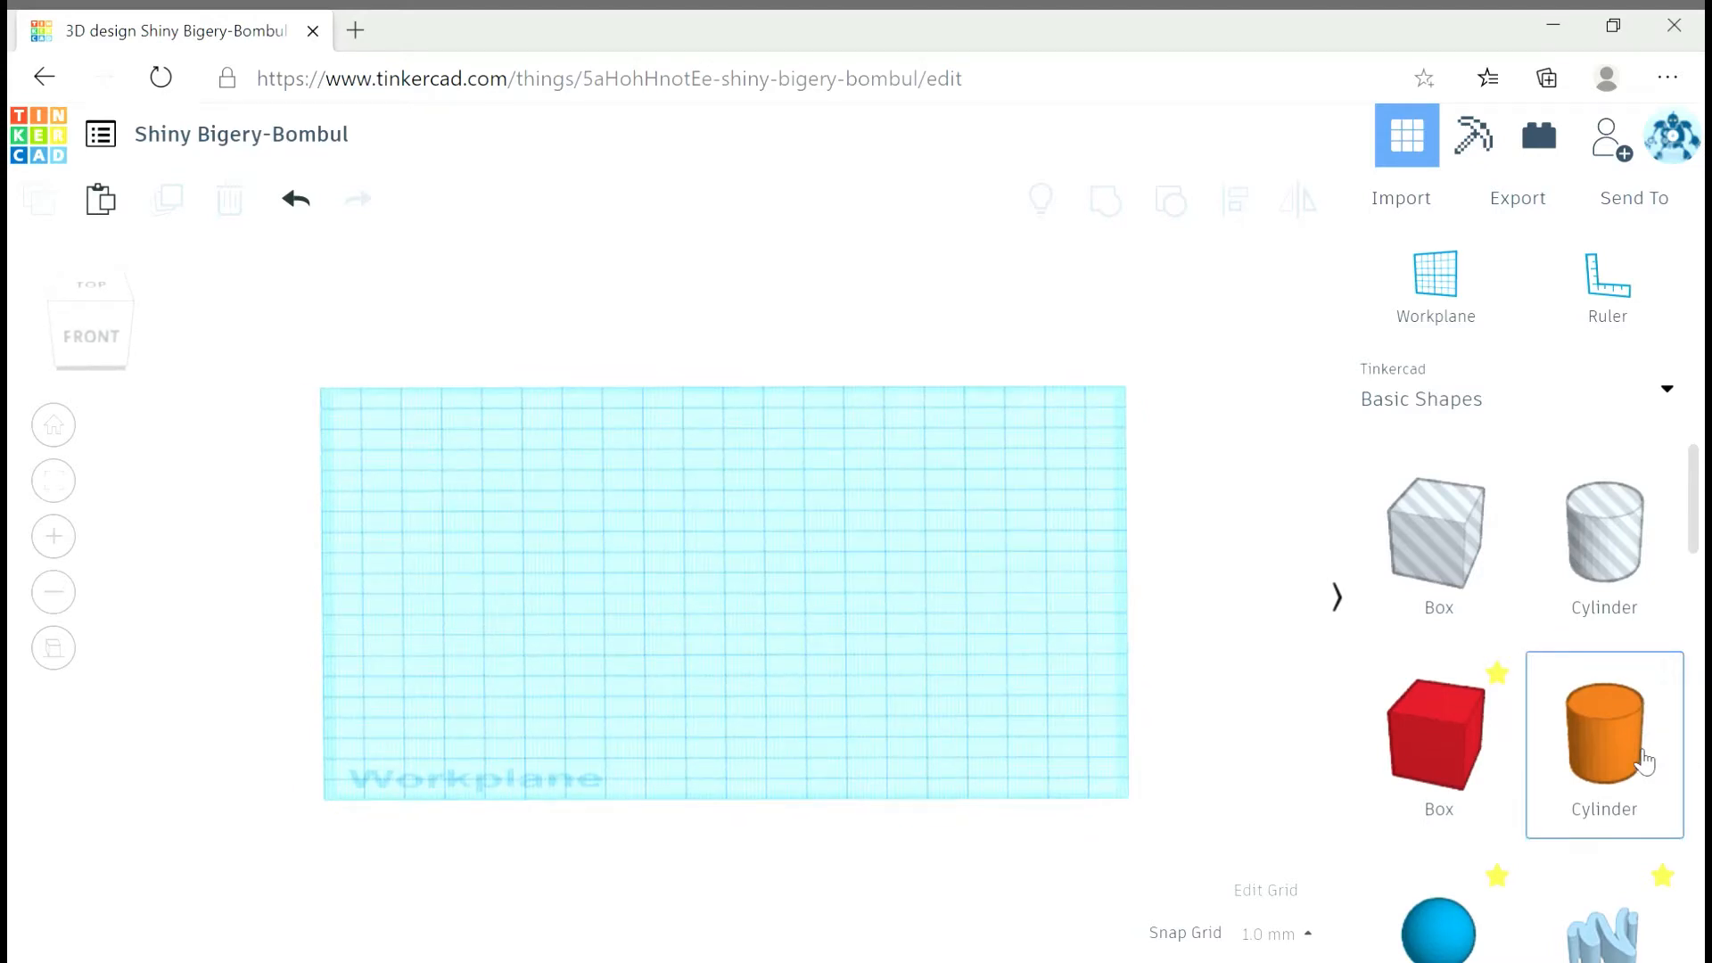
drag(1604, 731, 706, 526)
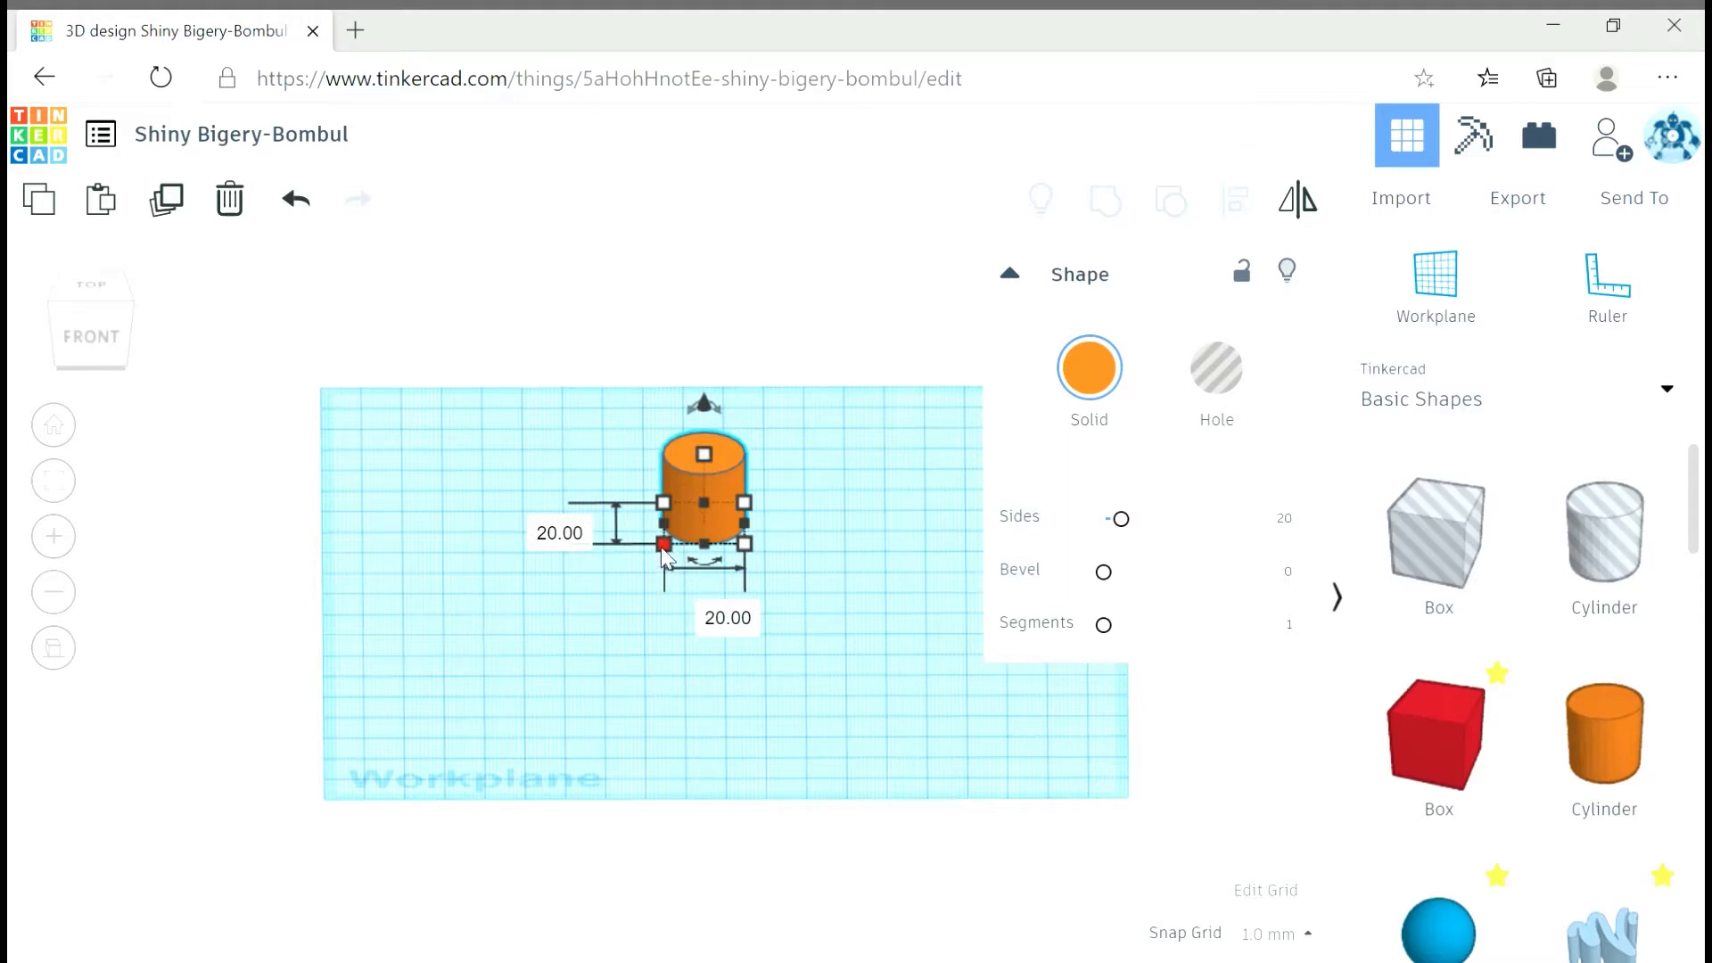
Resize the cylinder's base into an oval 58 mm wide and 28 mm deep.
drag(664, 544, 463, 646)
drag(443, 571, 513, 574)
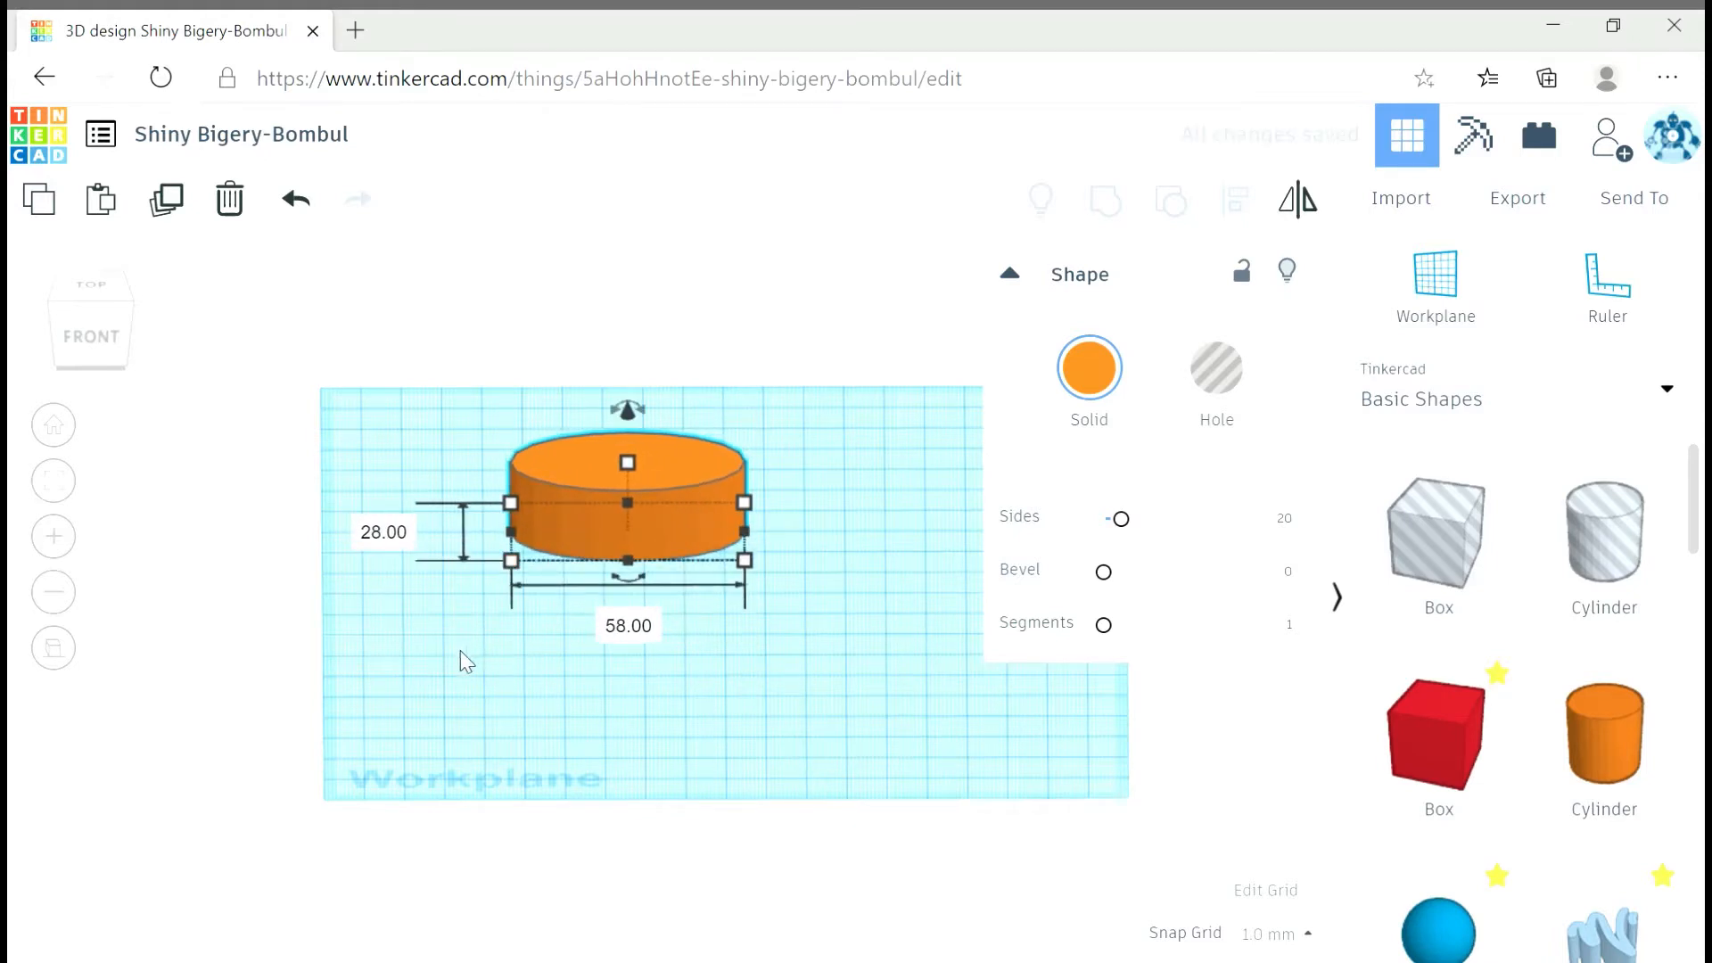
right_drag(460, 650, 466, 747)
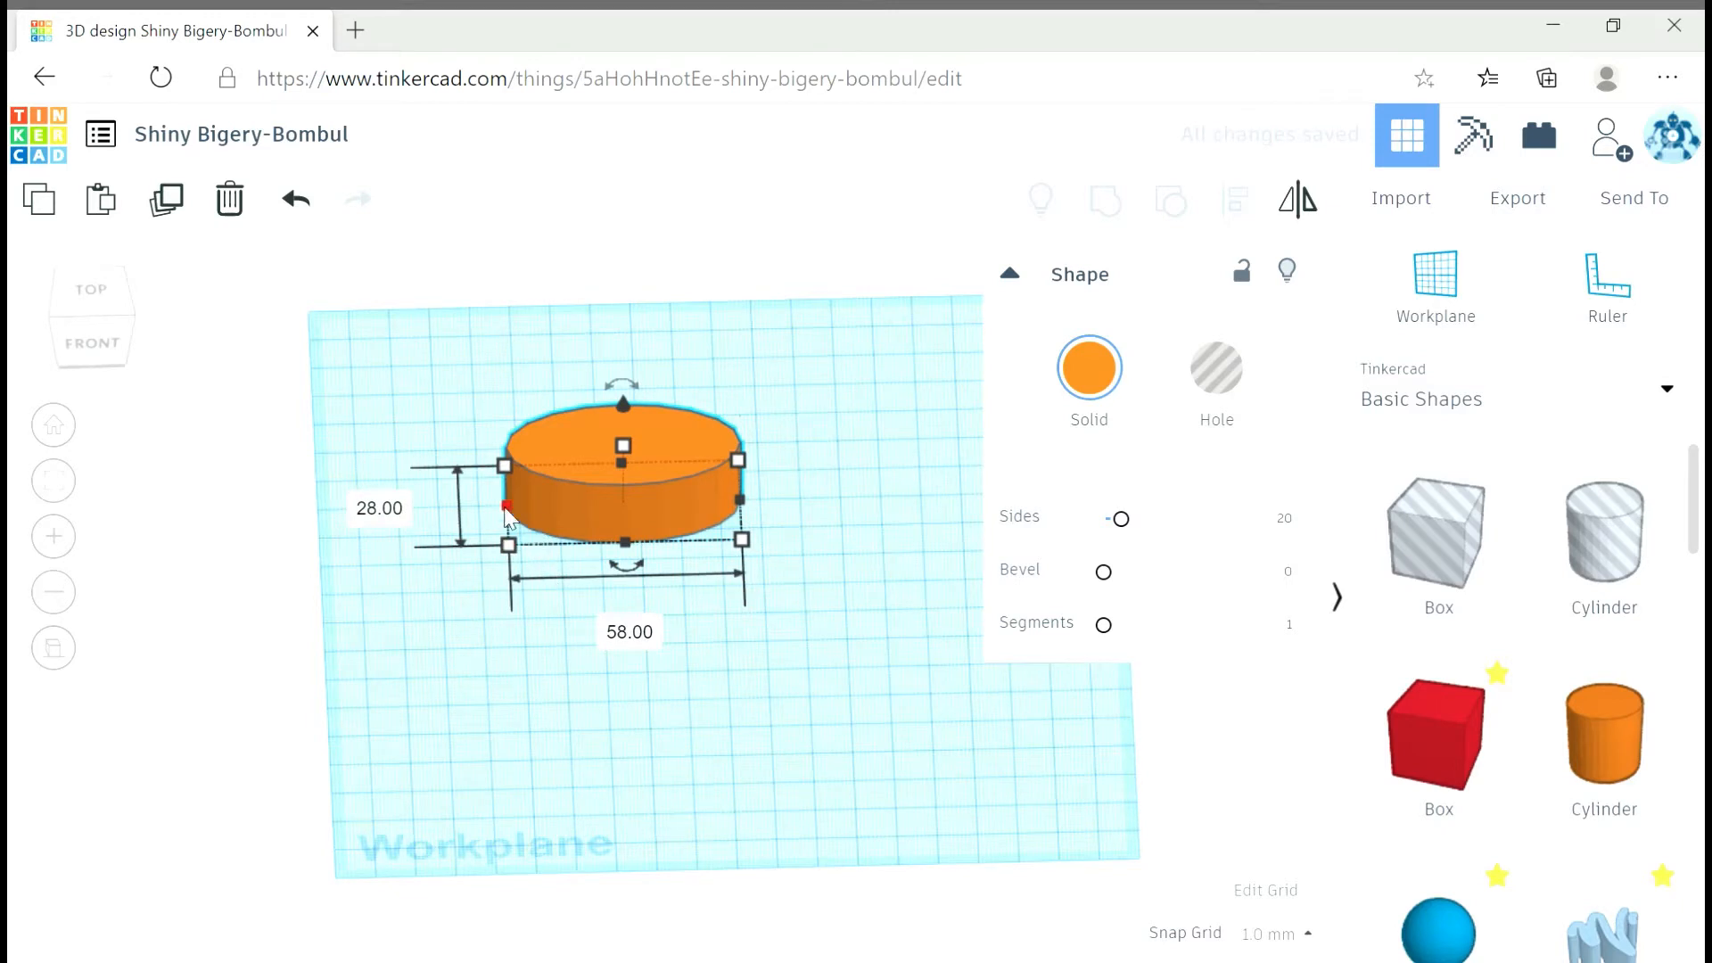
Try out the cylinder's height by flattening it to a thin disc and stretching it to 52 mm tall.
right_drag(904, 619, 900, 513)
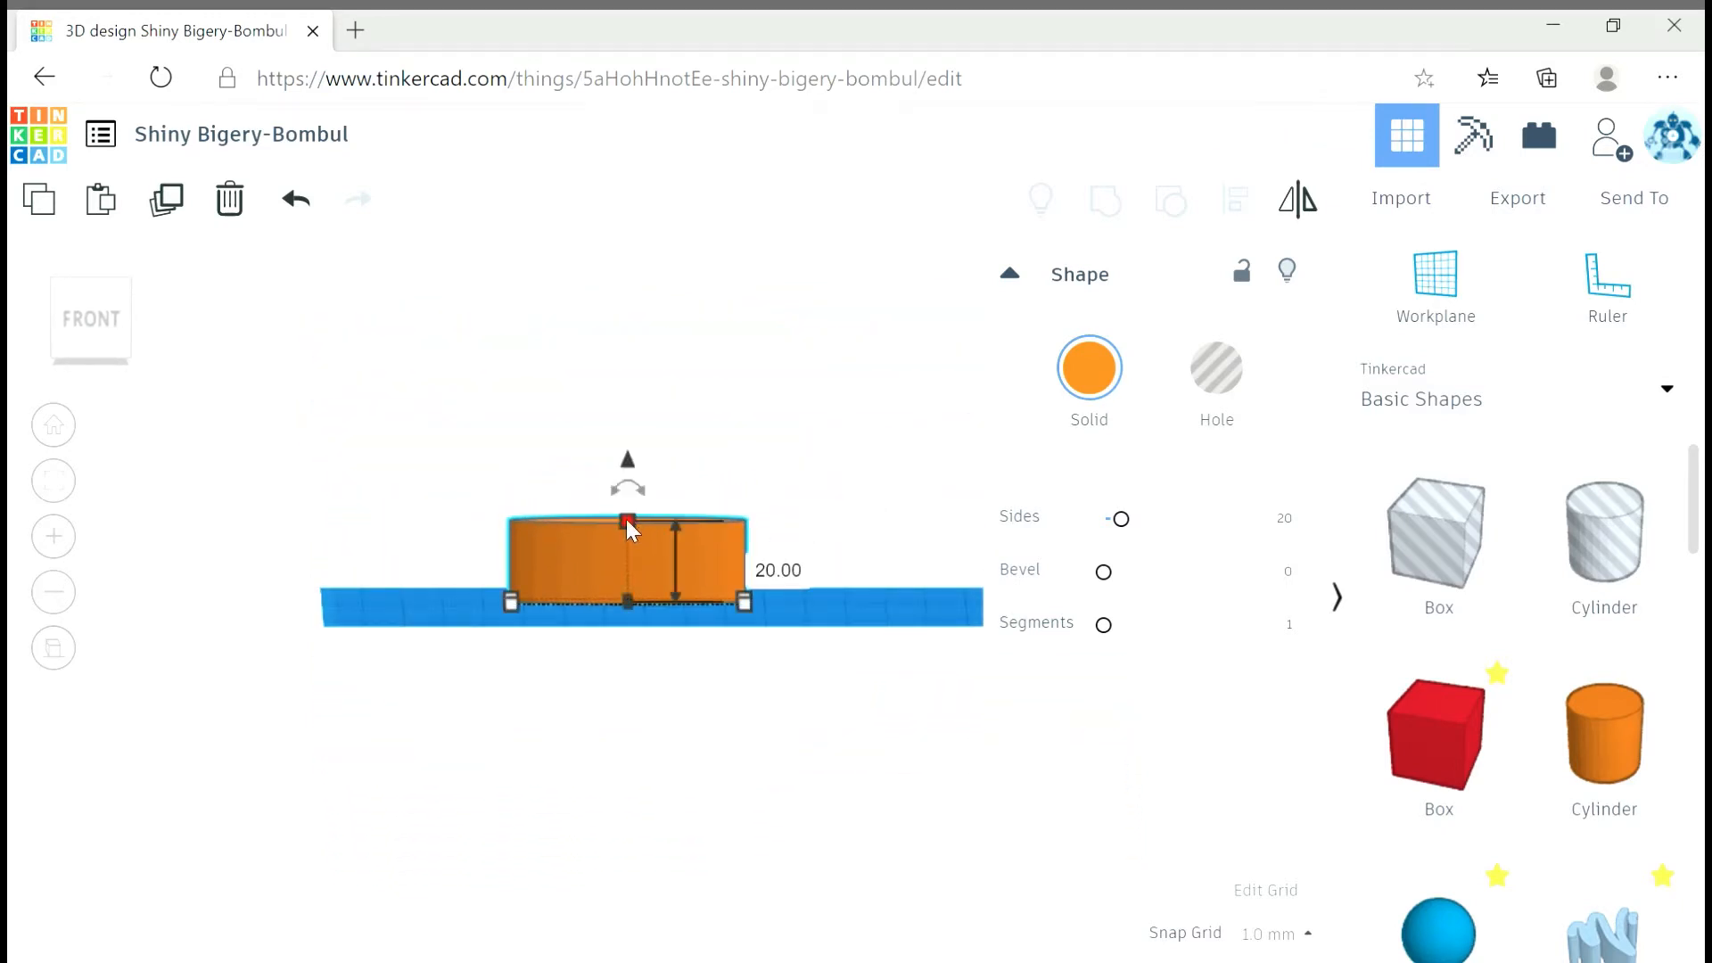
drag(714, 443, 861, 640)
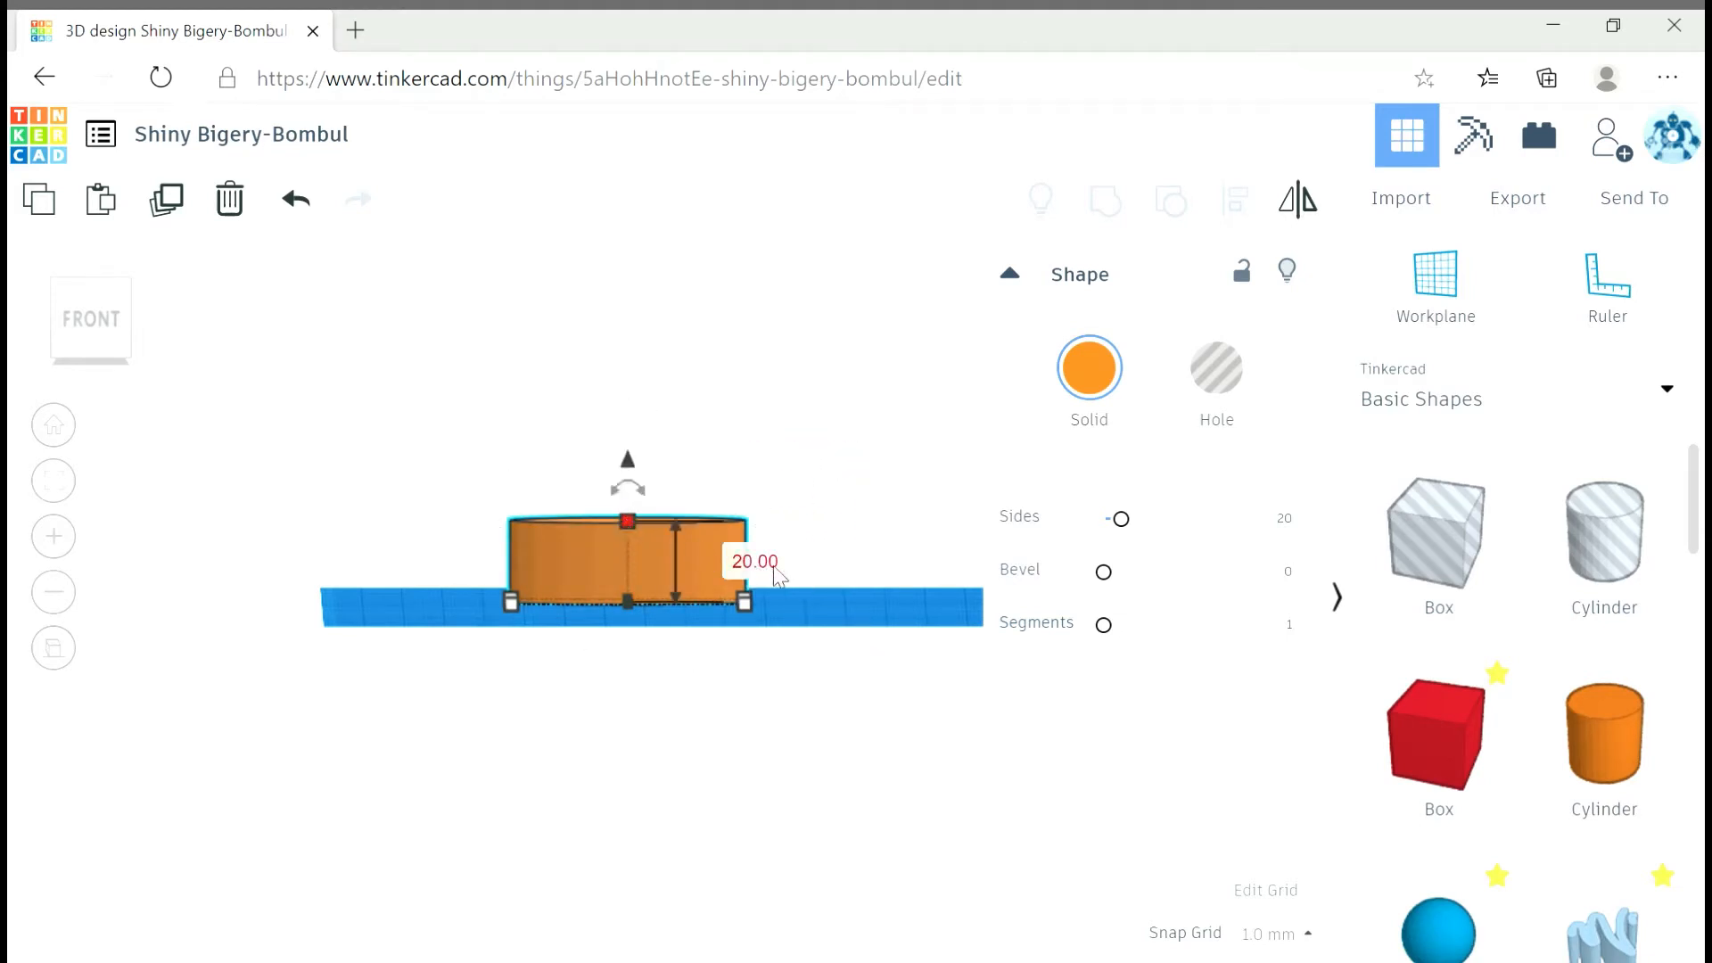
drag(627, 517, 635, 588)
click(638, 669)
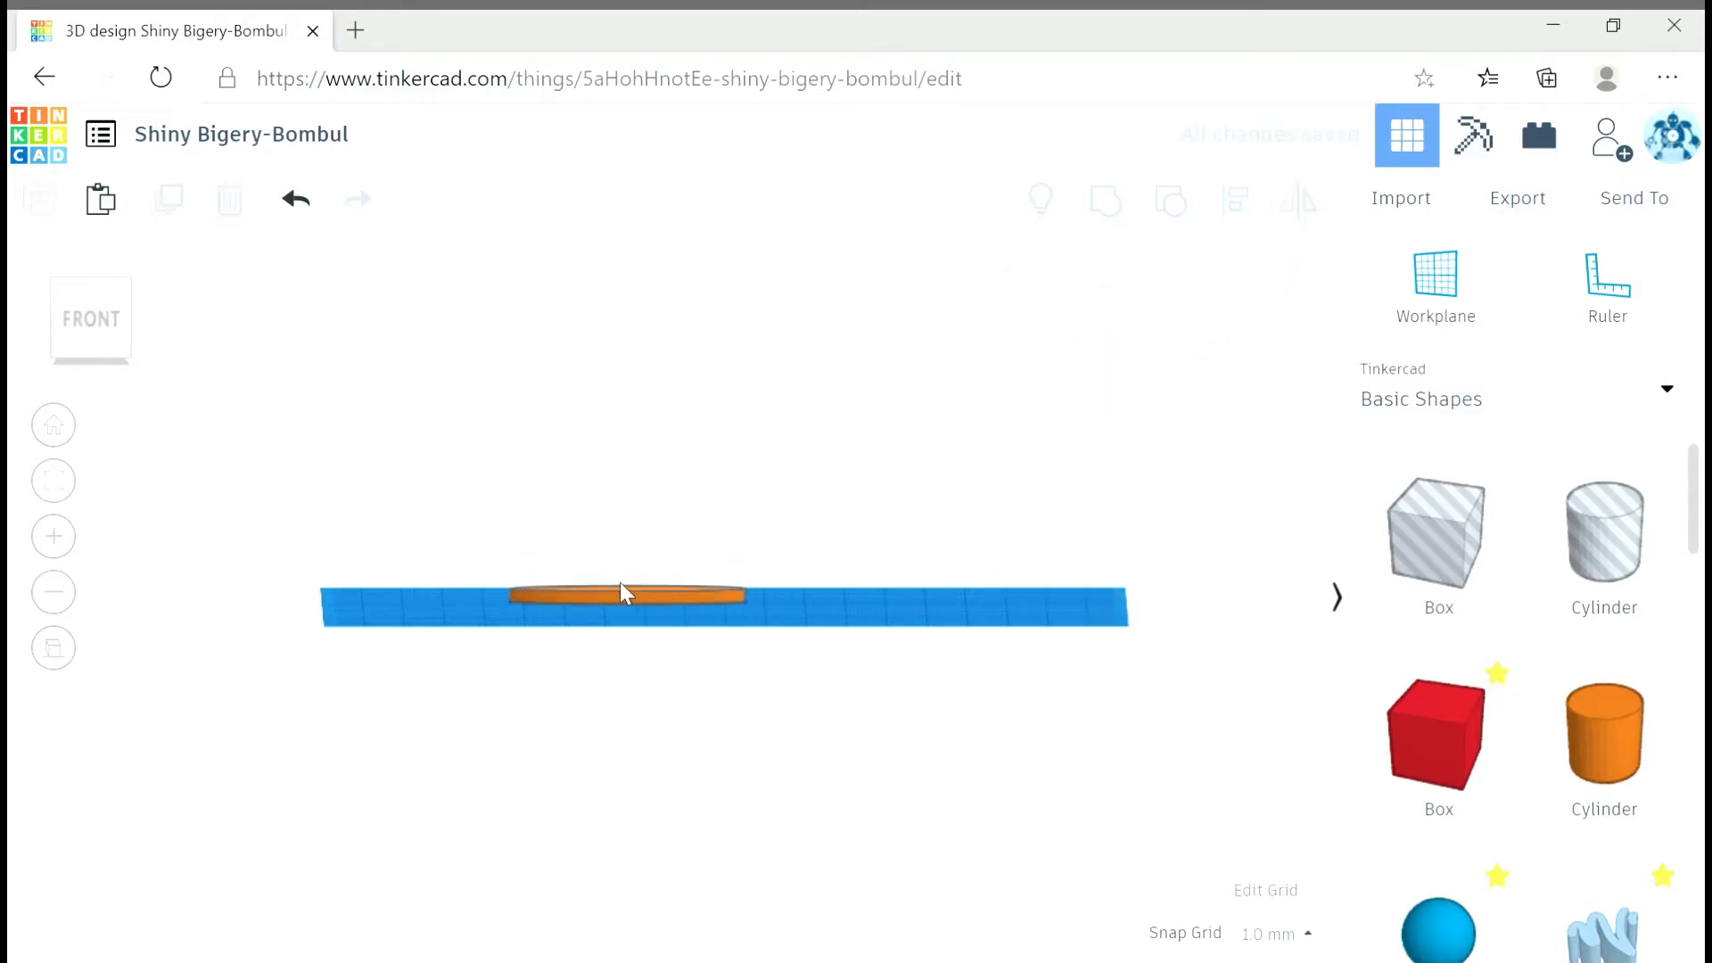
right_drag(630, 646, 631, 714)
click(624, 558)
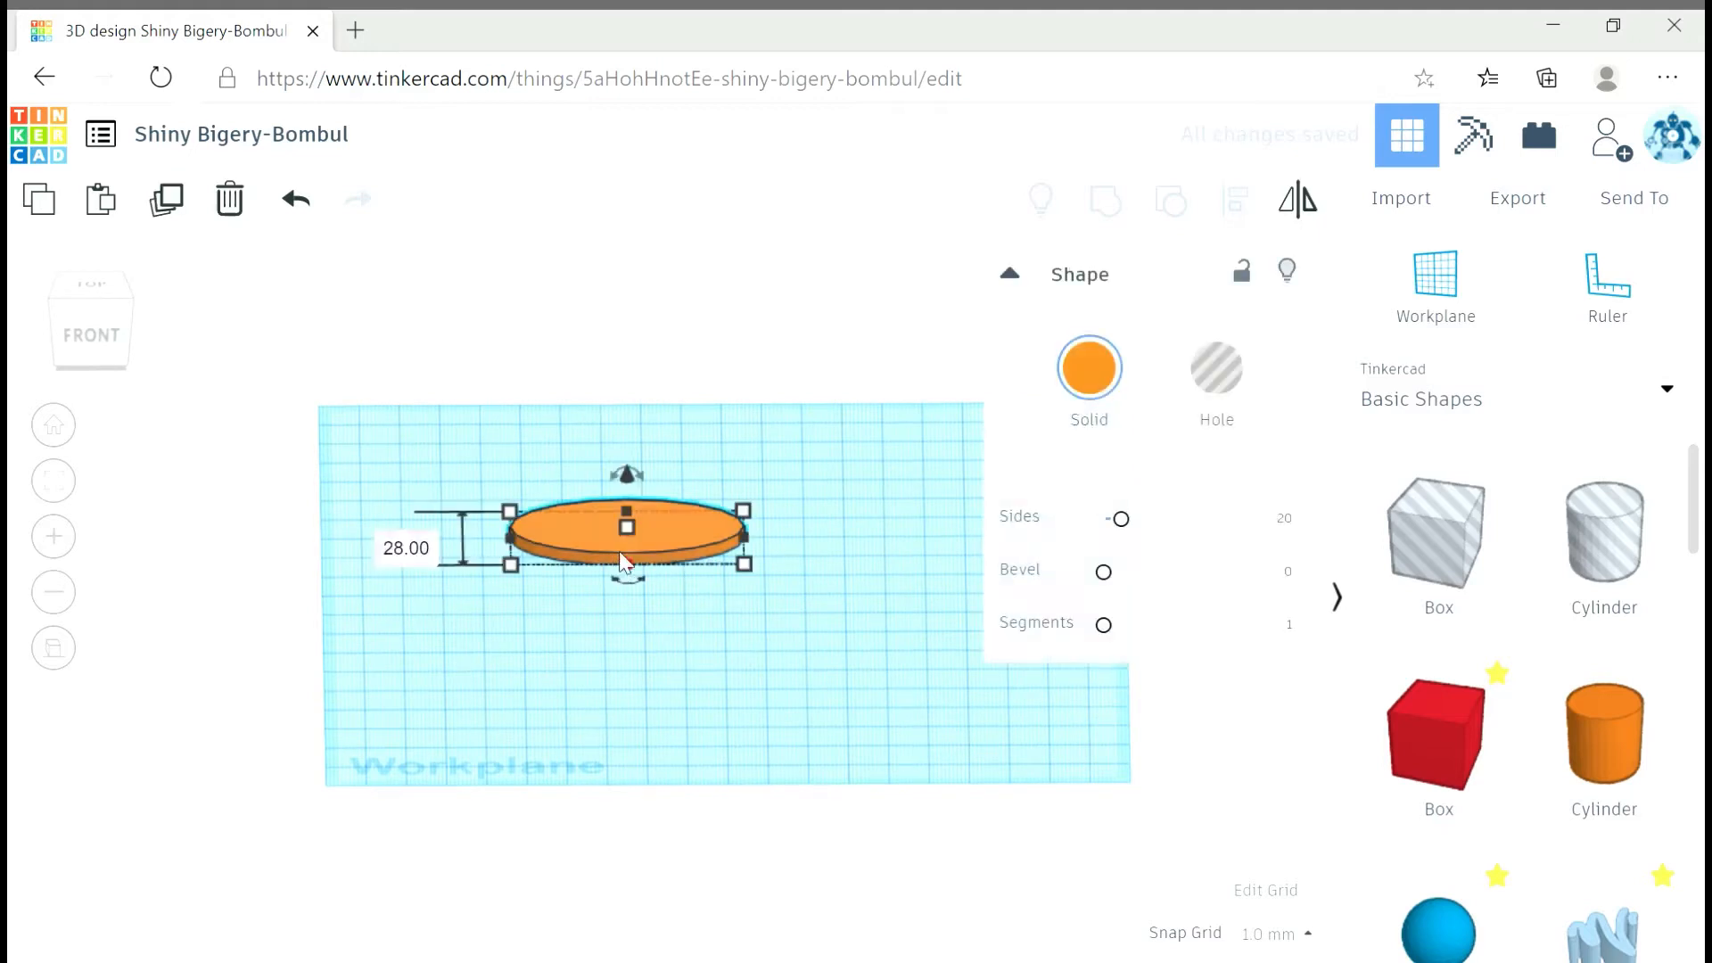
drag(624, 529, 635, 353)
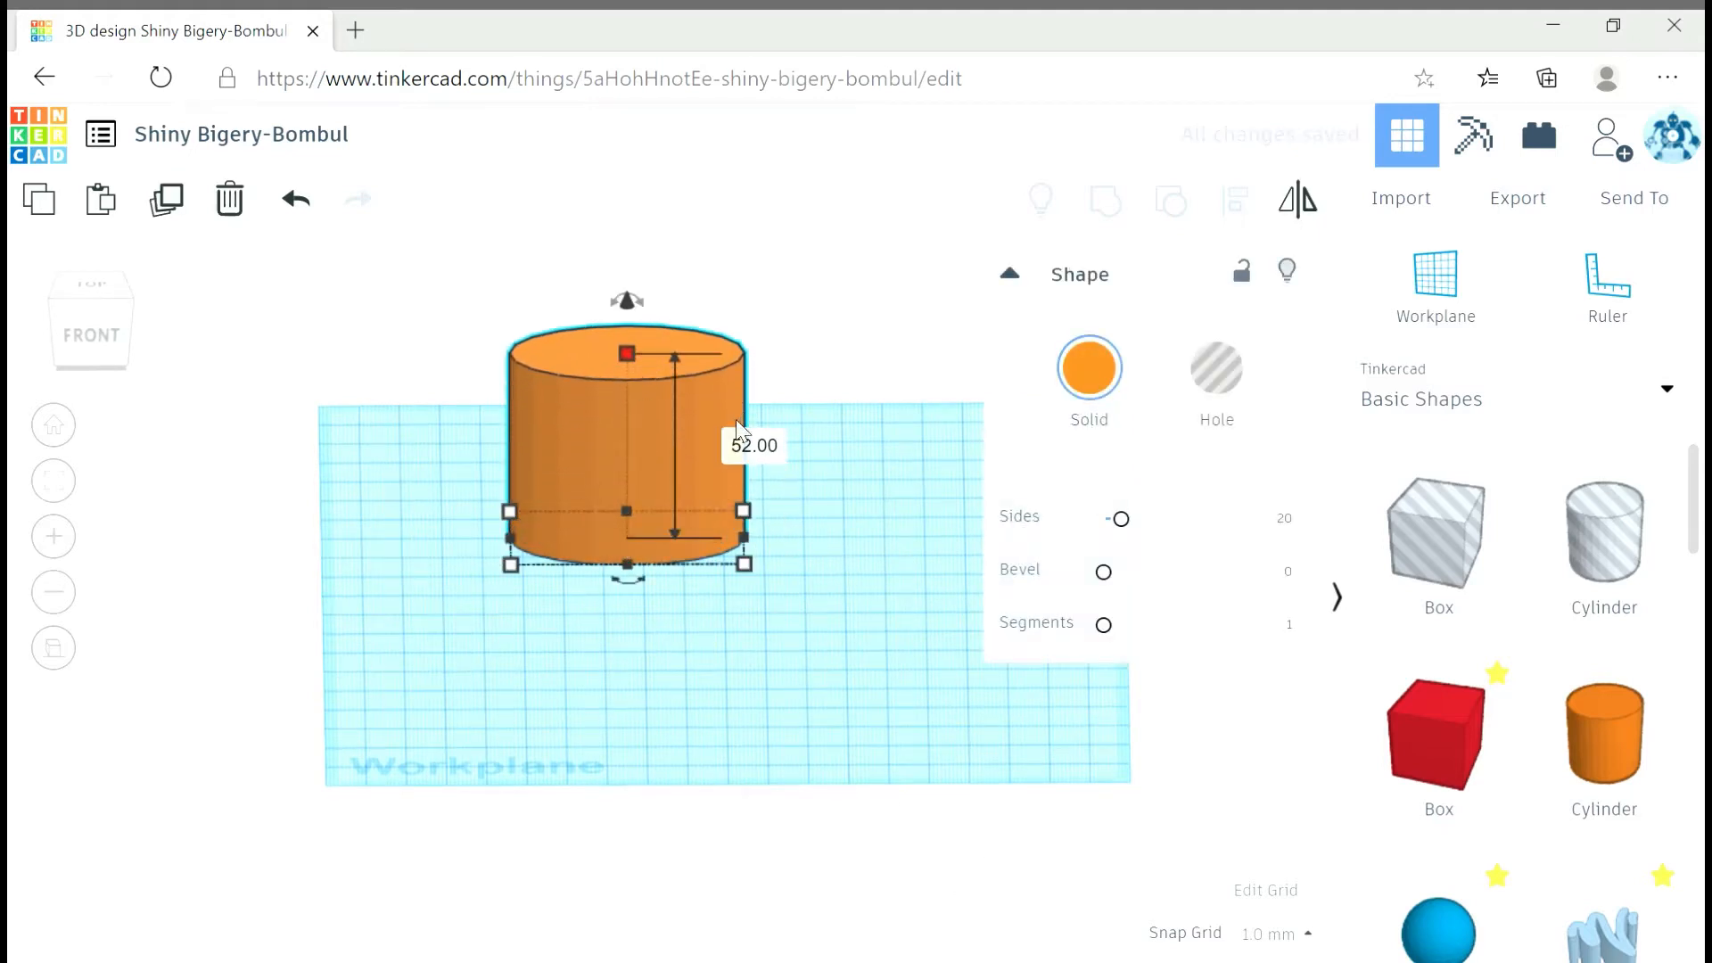
Set the cylinder's height to exactly 3 mm.
click(751, 451)
text(3)
key(Return)
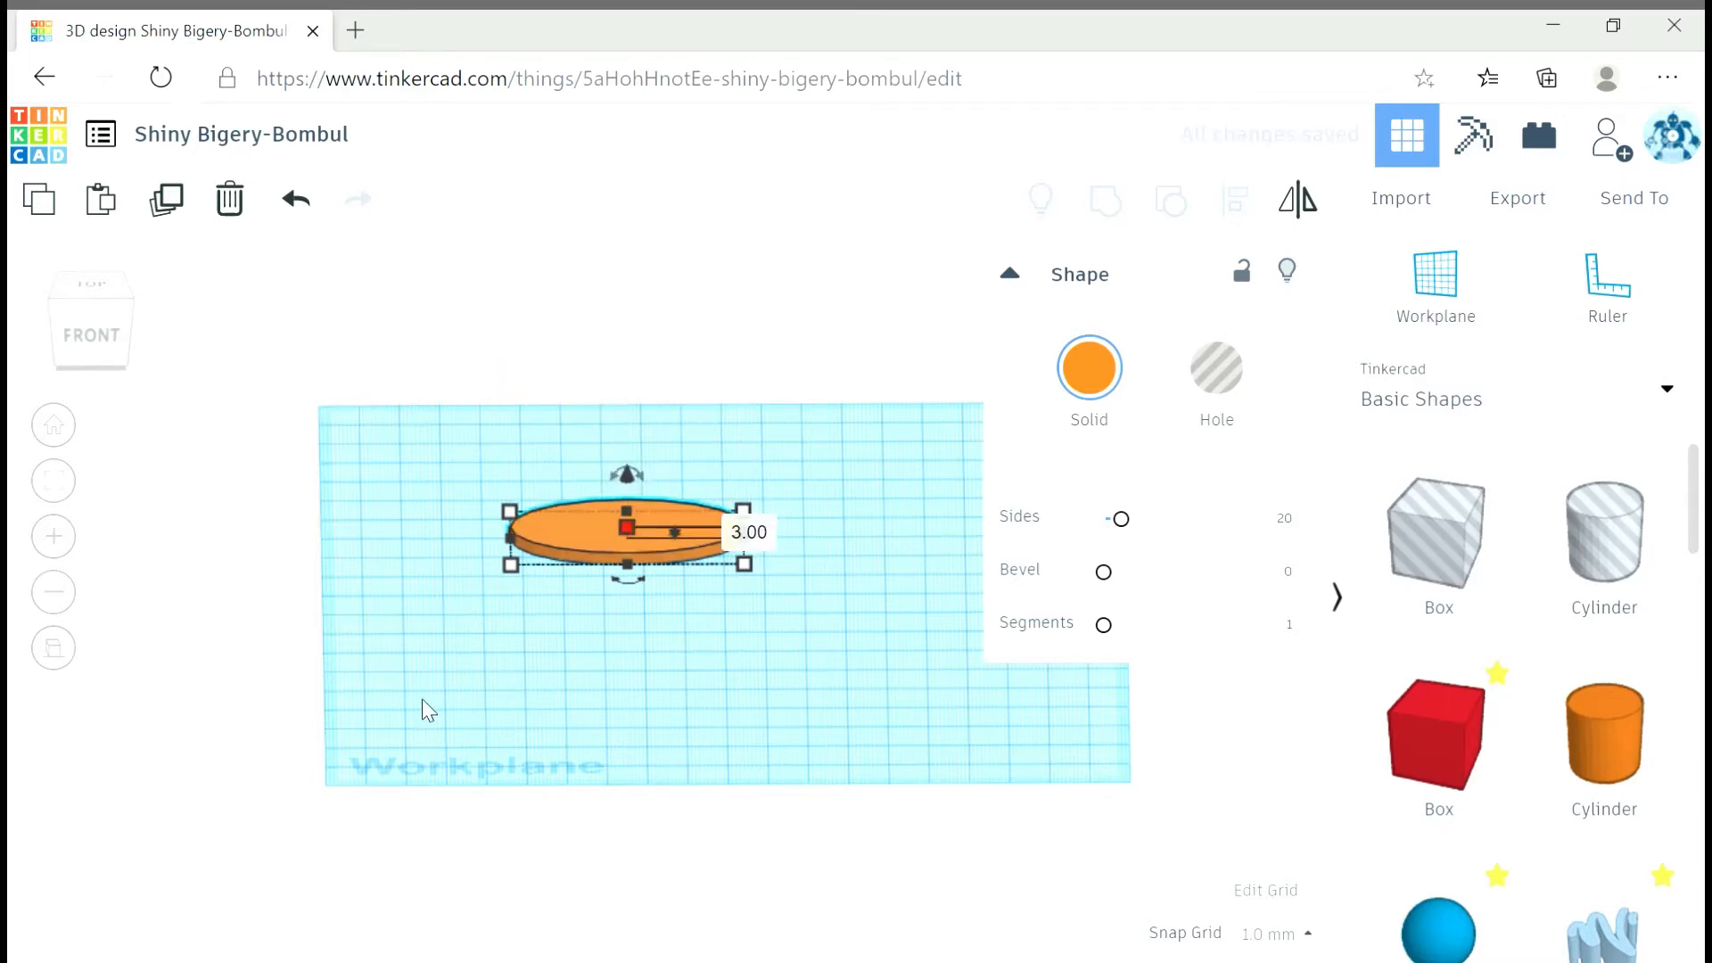
Move the orange disc toward the front of the workplane and enlarge its base to 67 by 32 mm.
right_drag(426, 710, 333, 731)
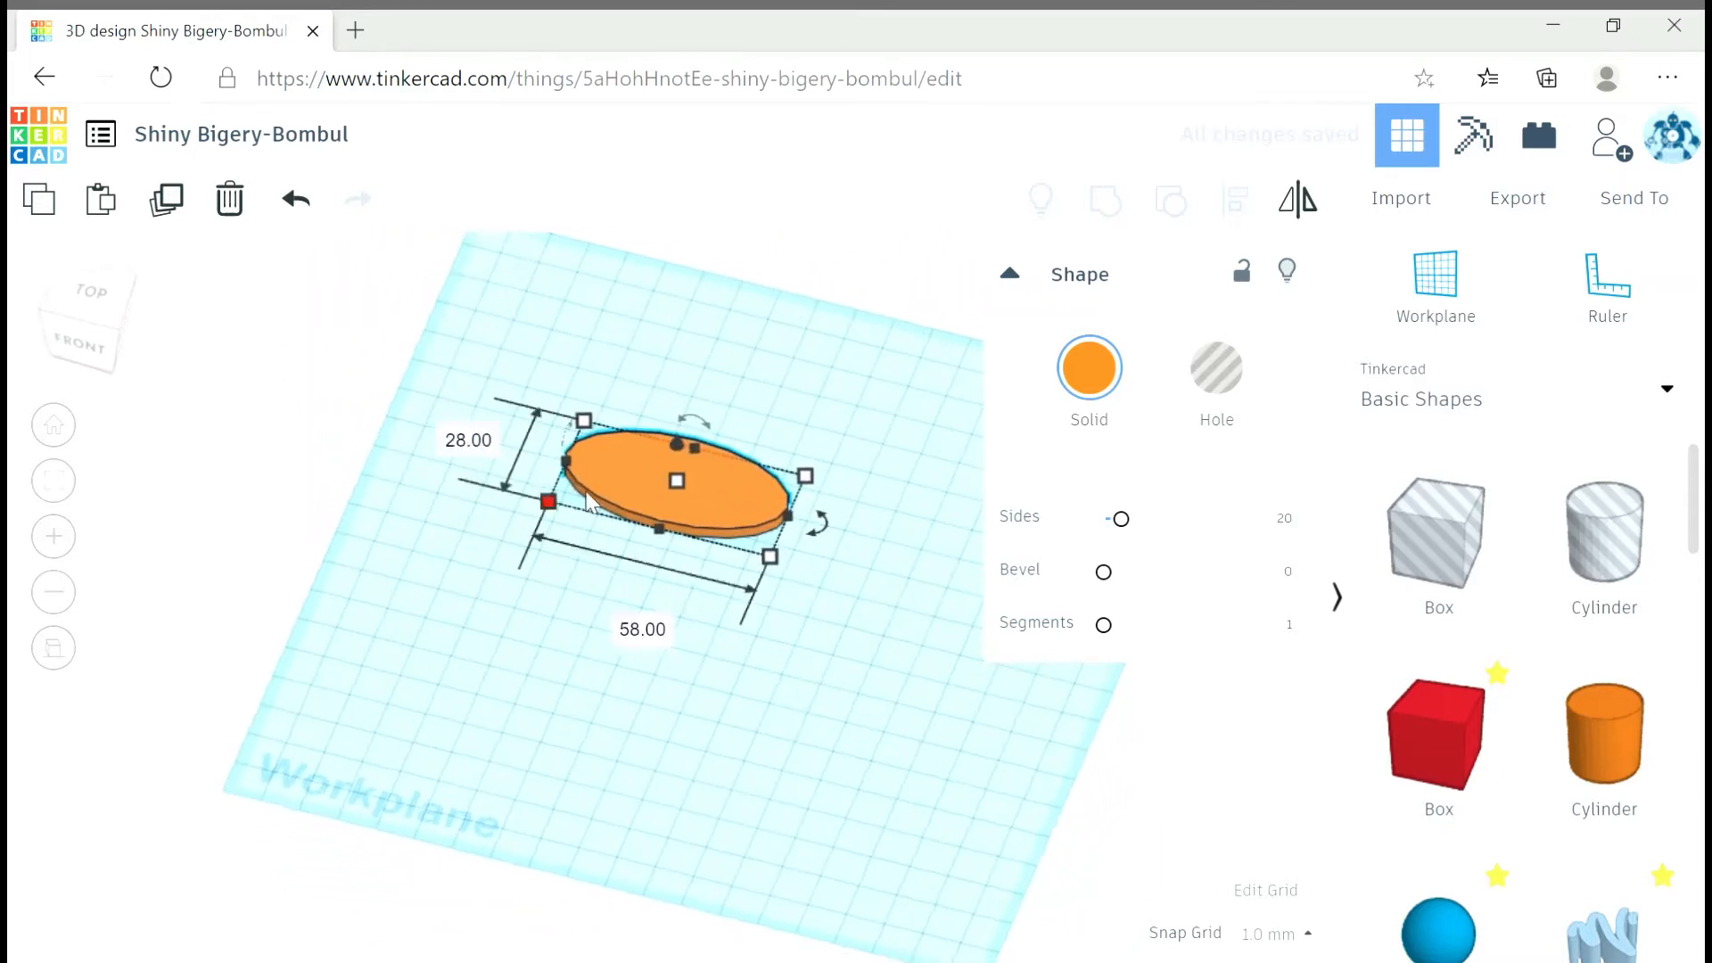
drag(716, 493, 763, 580)
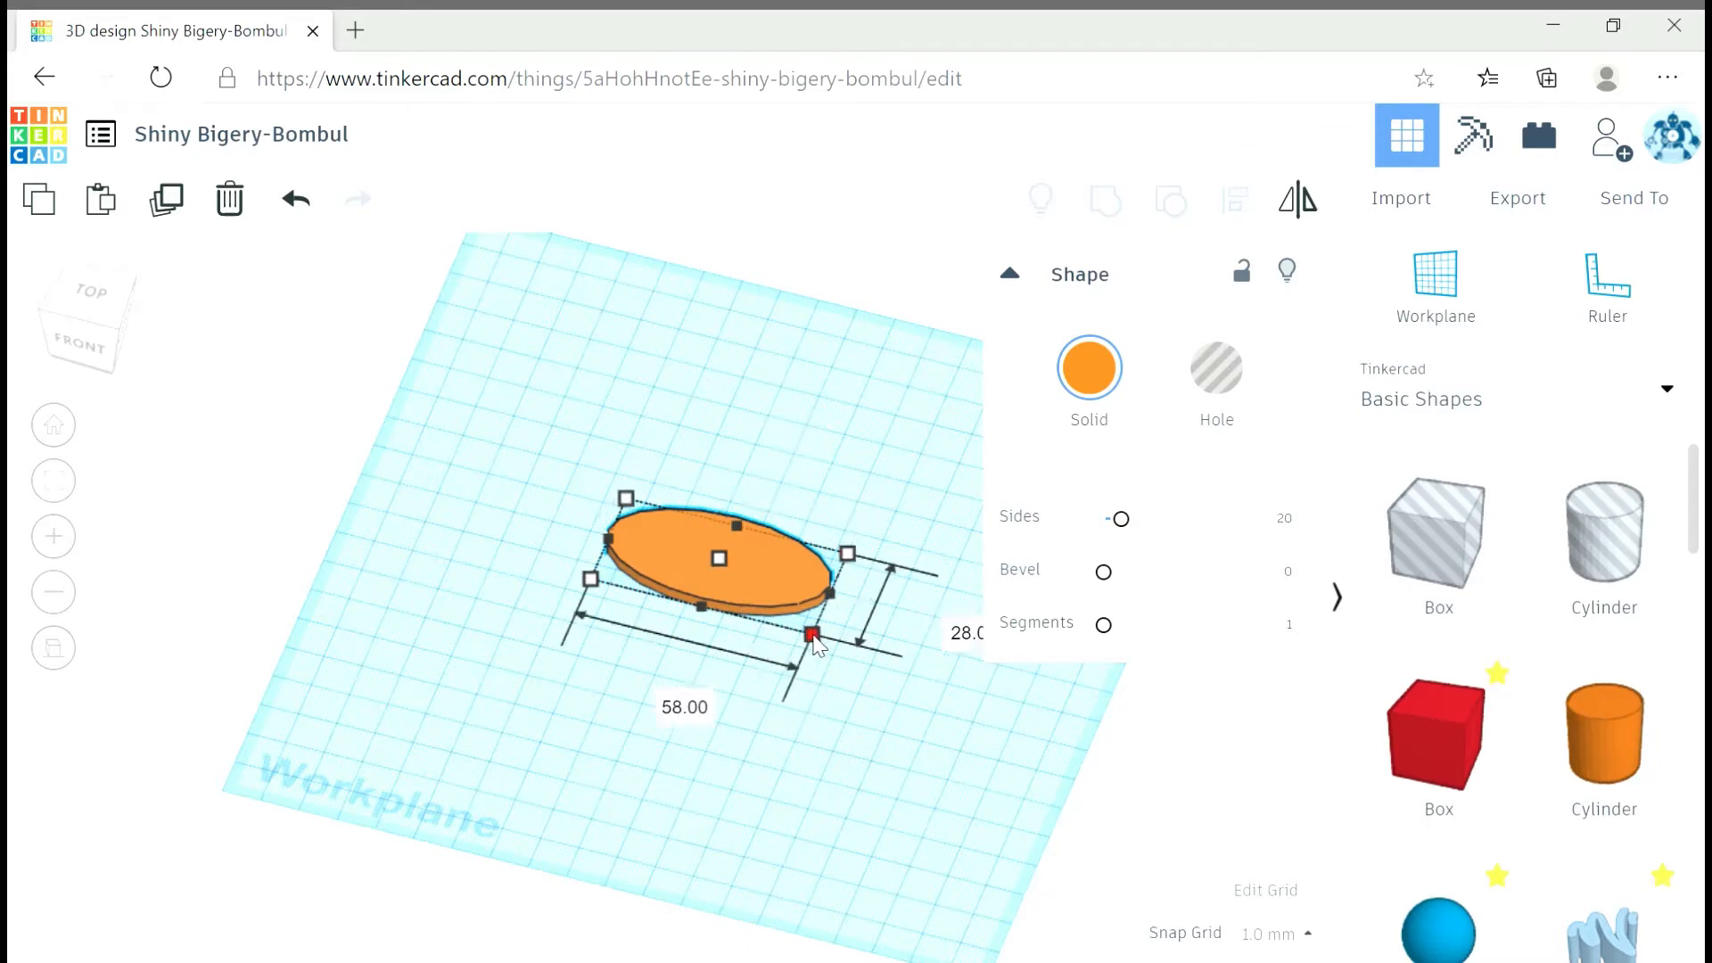
right_drag(756, 721, 758, 785)
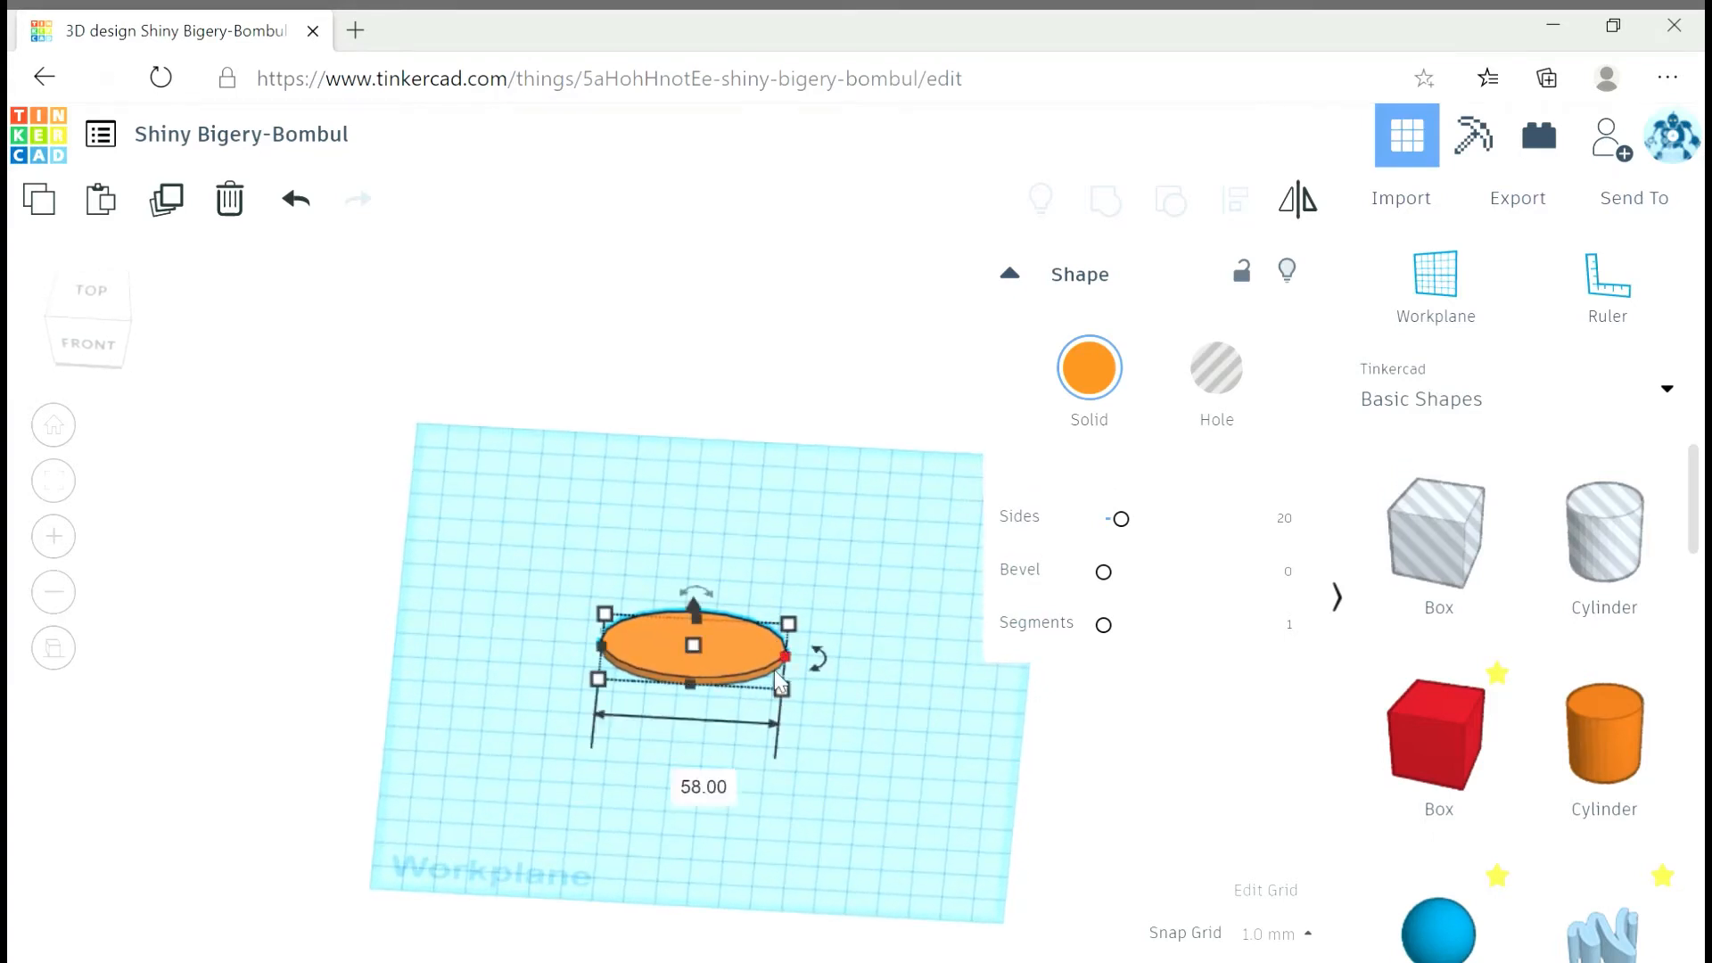
drag(782, 689, 808, 701)
Place a red Text shape from the basic shapes on the workplane just behind the orange disc.
scroll(1578, 694, down, 1)
scroll(1582, 691, down, 6)
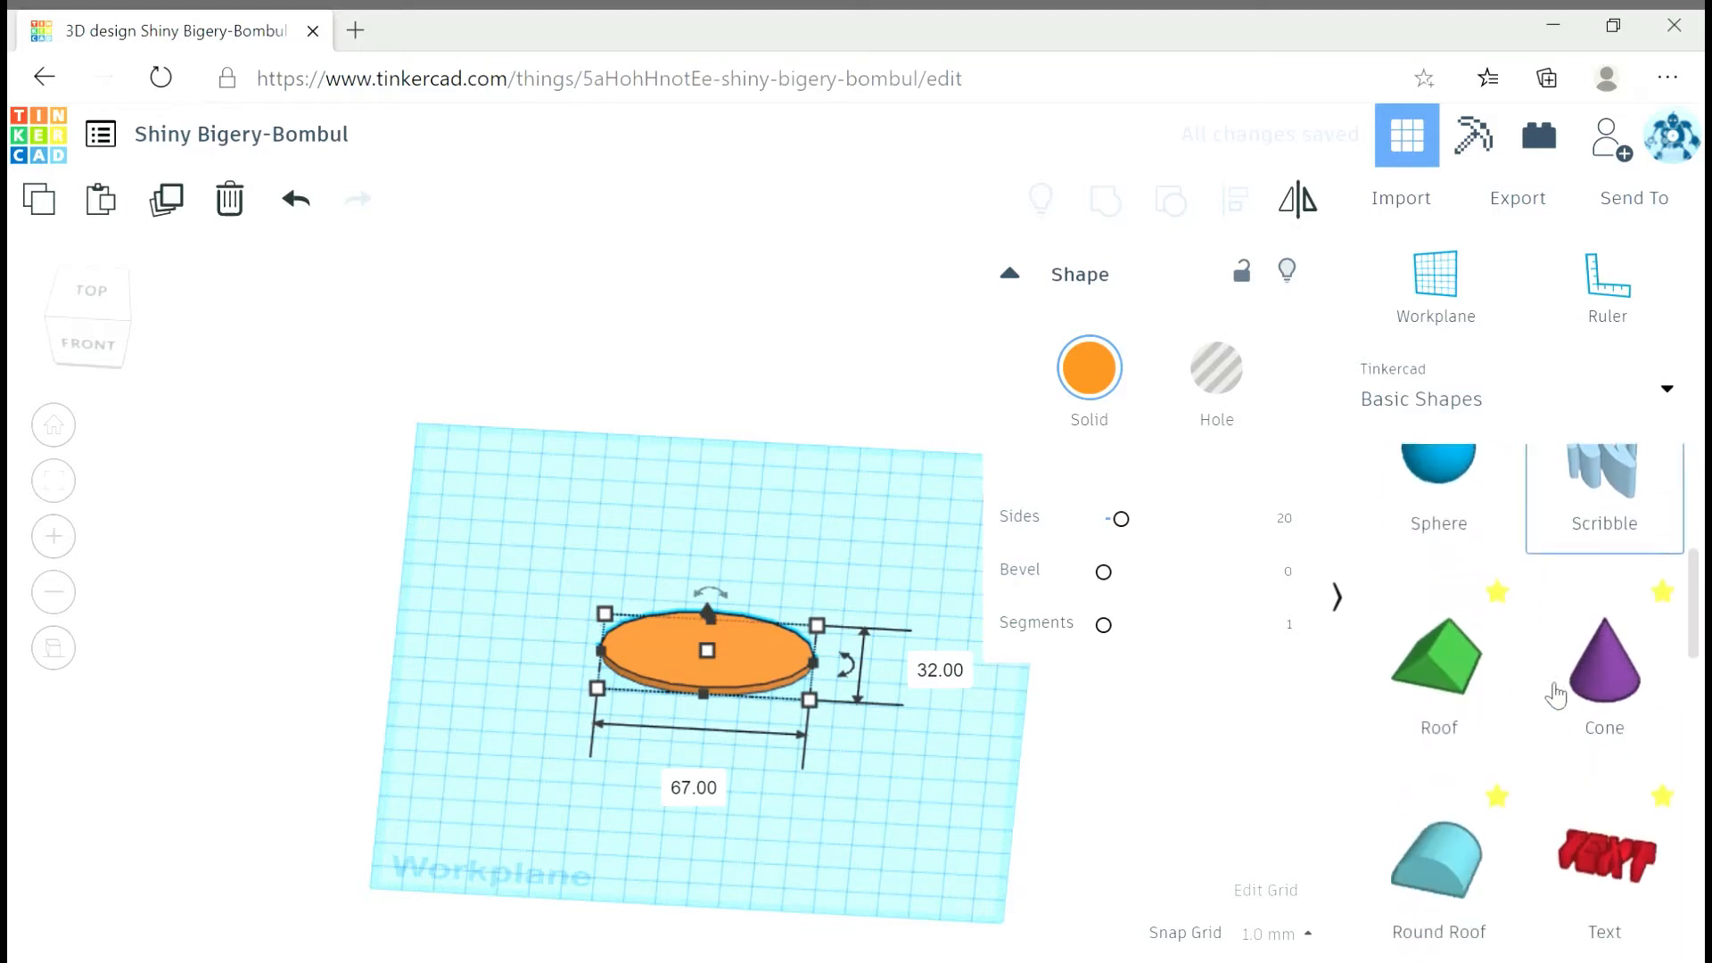
scroll(1605, 673, up, 5)
scroll(1569, 642, down, 5)
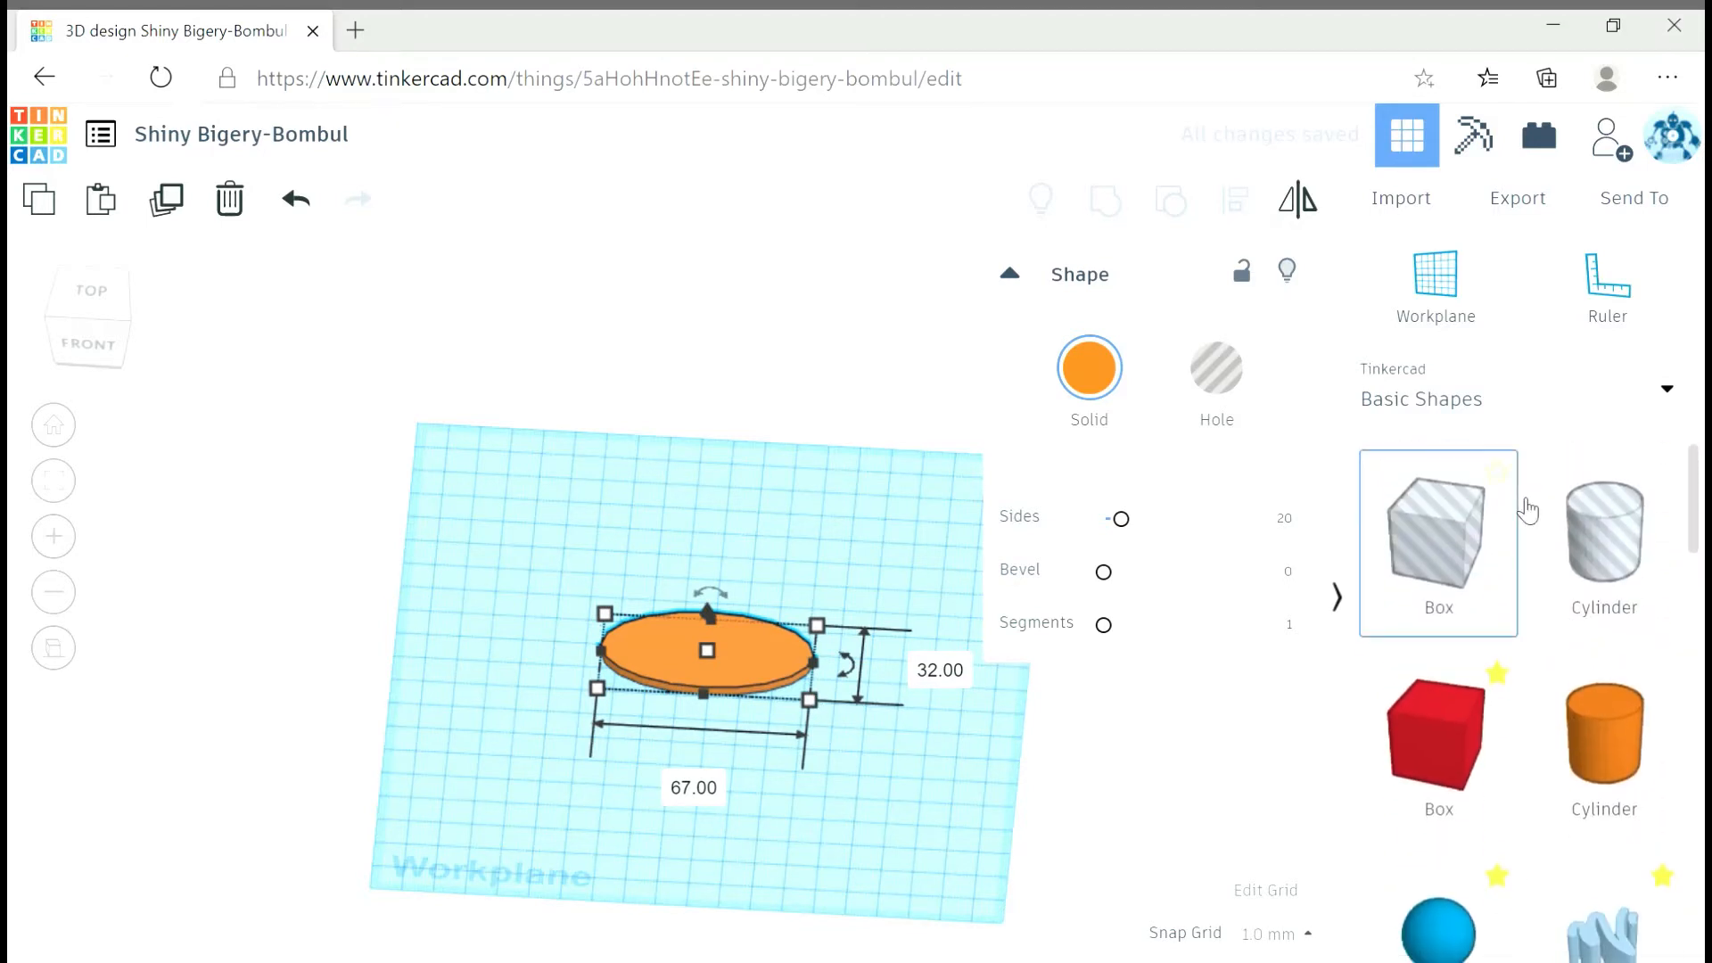
scroll(1496, 611, down, 10)
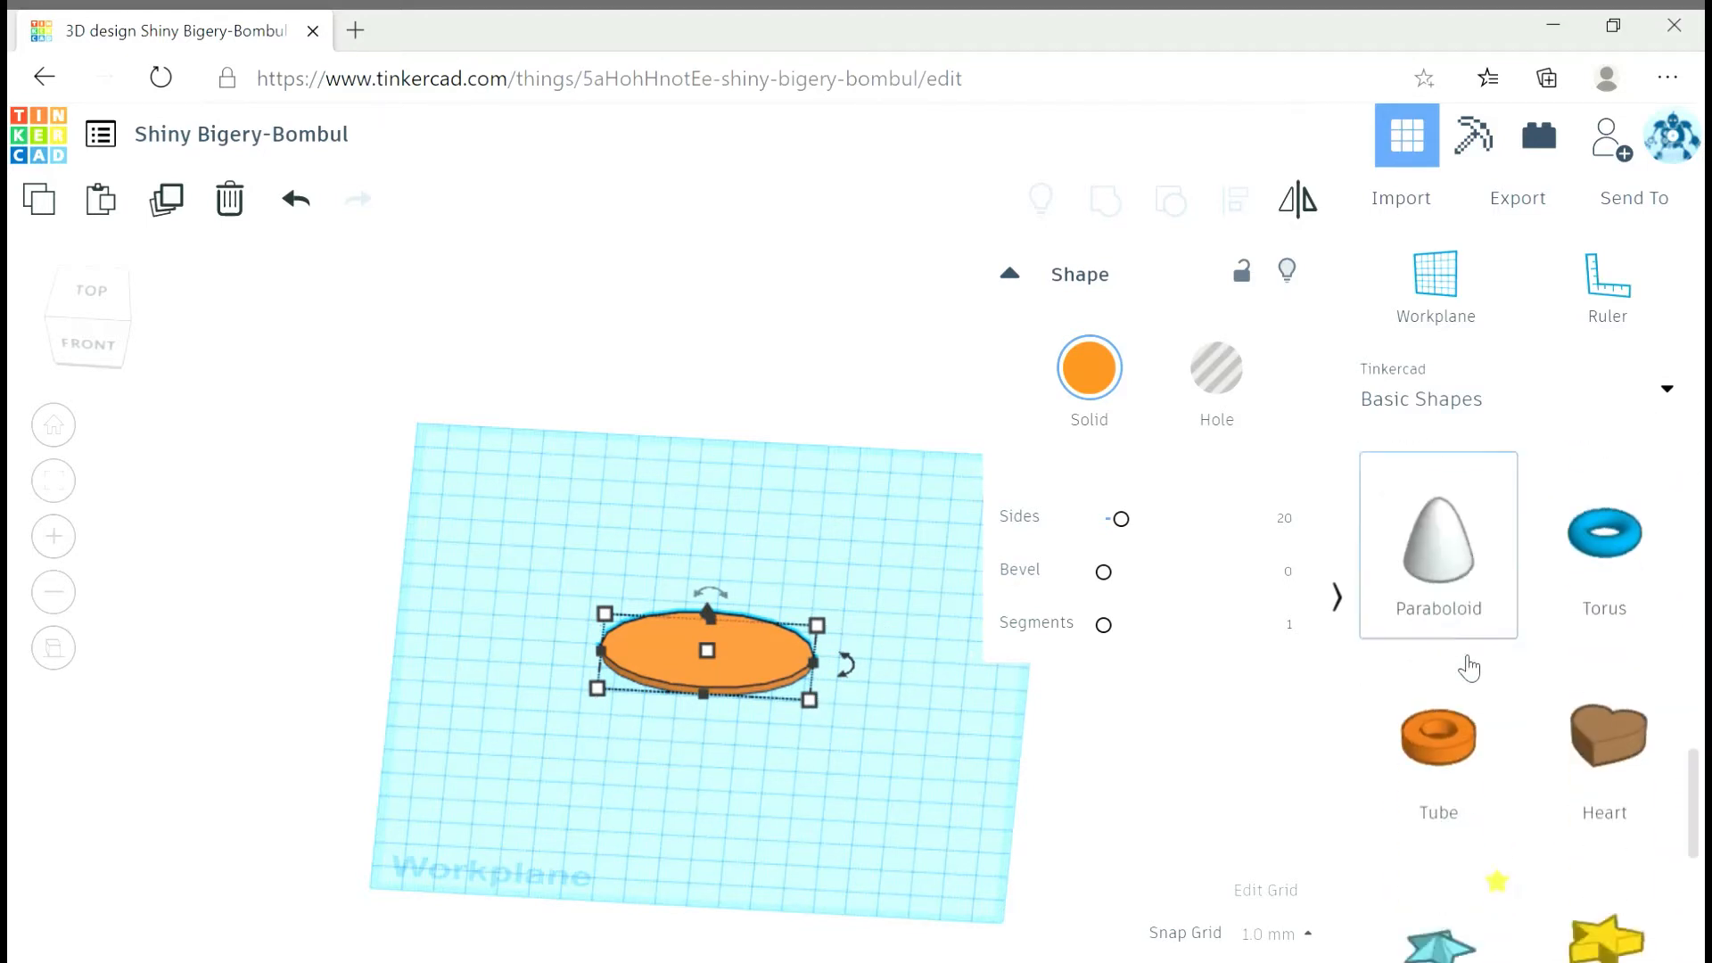
scroll(1527, 656, up, 4)
scroll(1537, 644, up, 8)
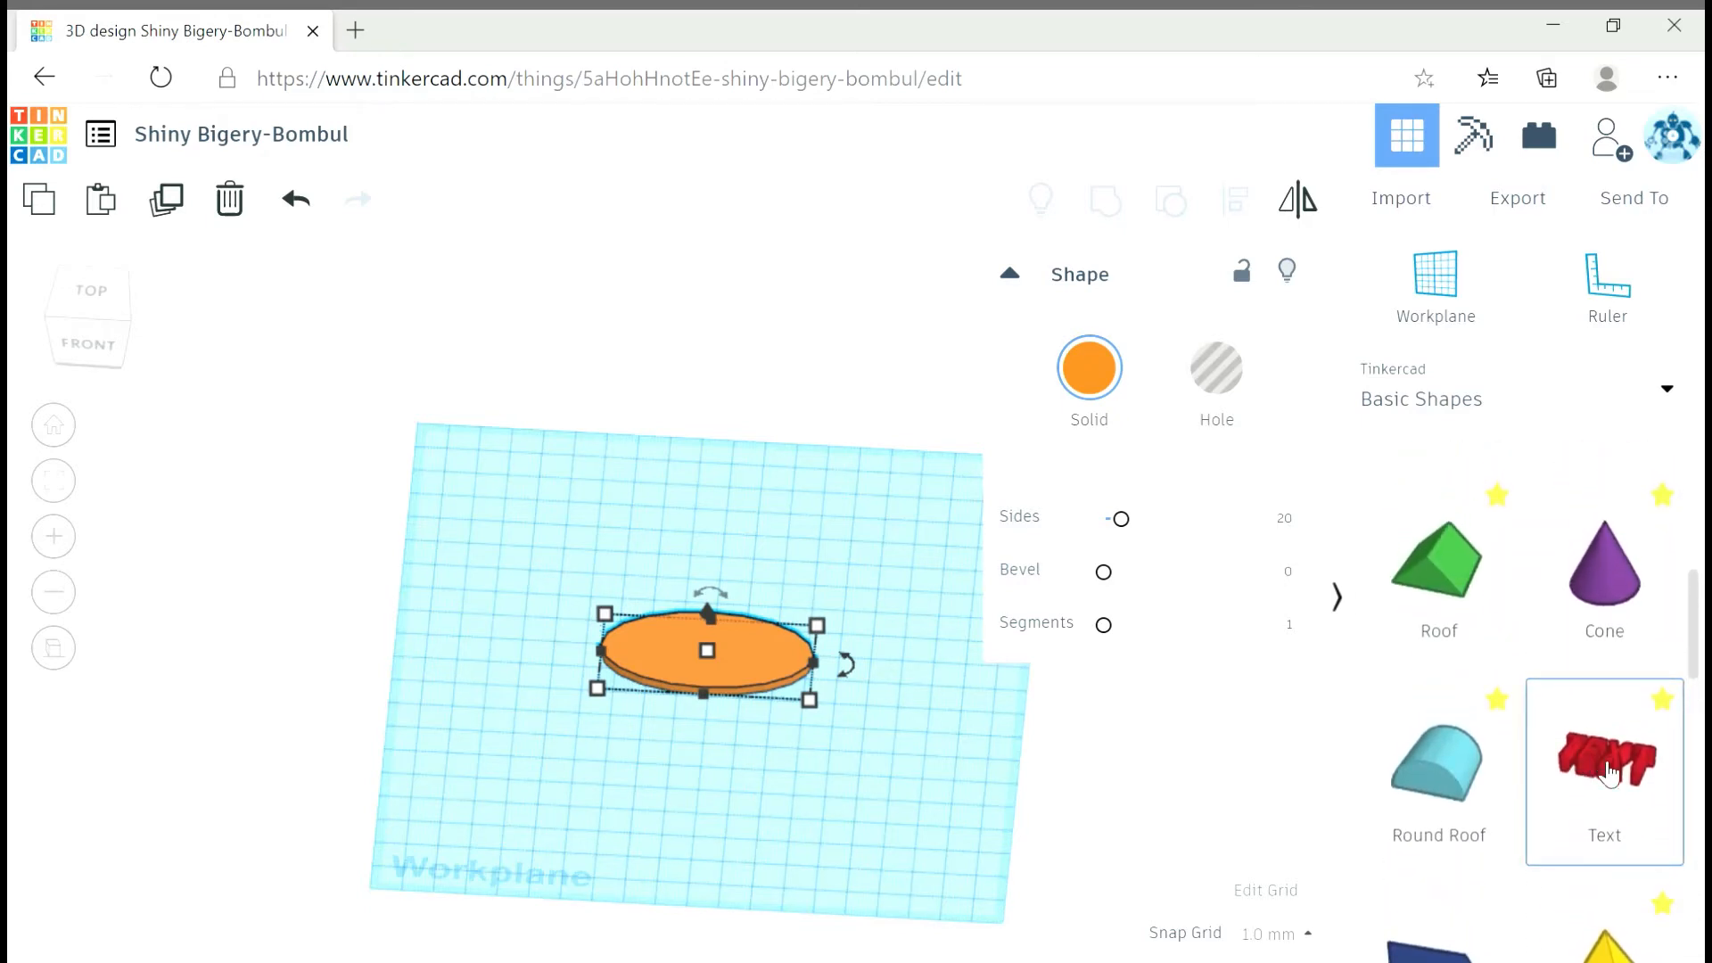
drag(1609, 772, 714, 565)
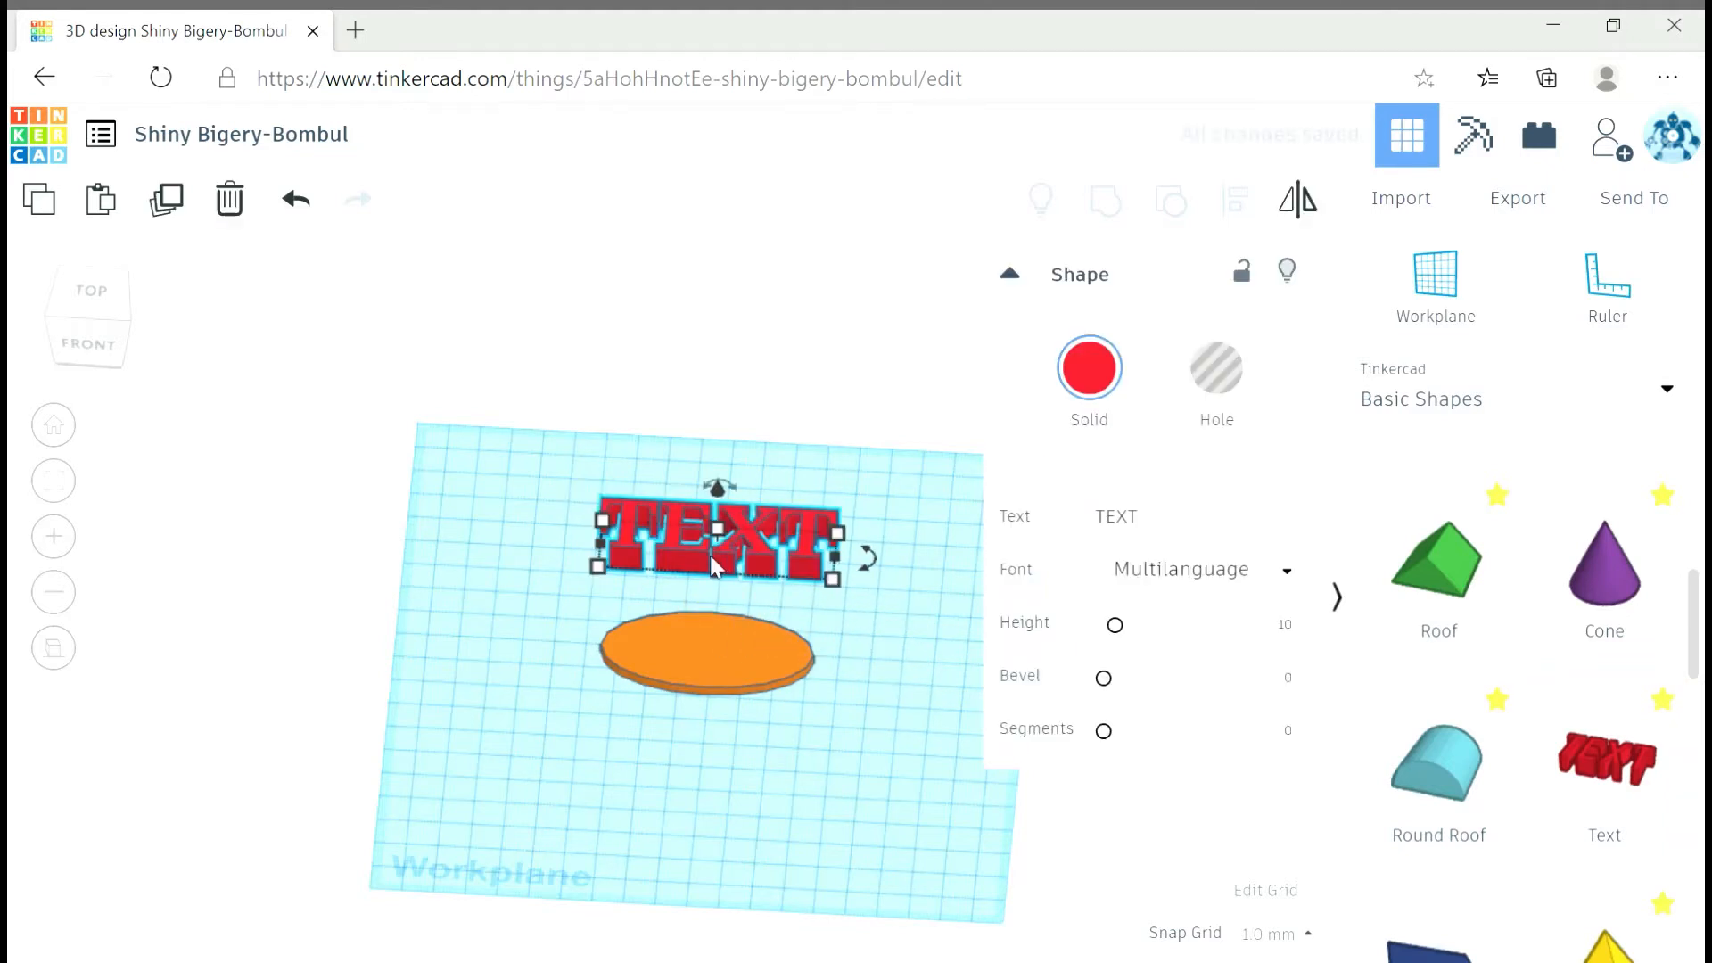
Change the text shape's wording to "Studio NPL" and deselect it.
click(1164, 524)
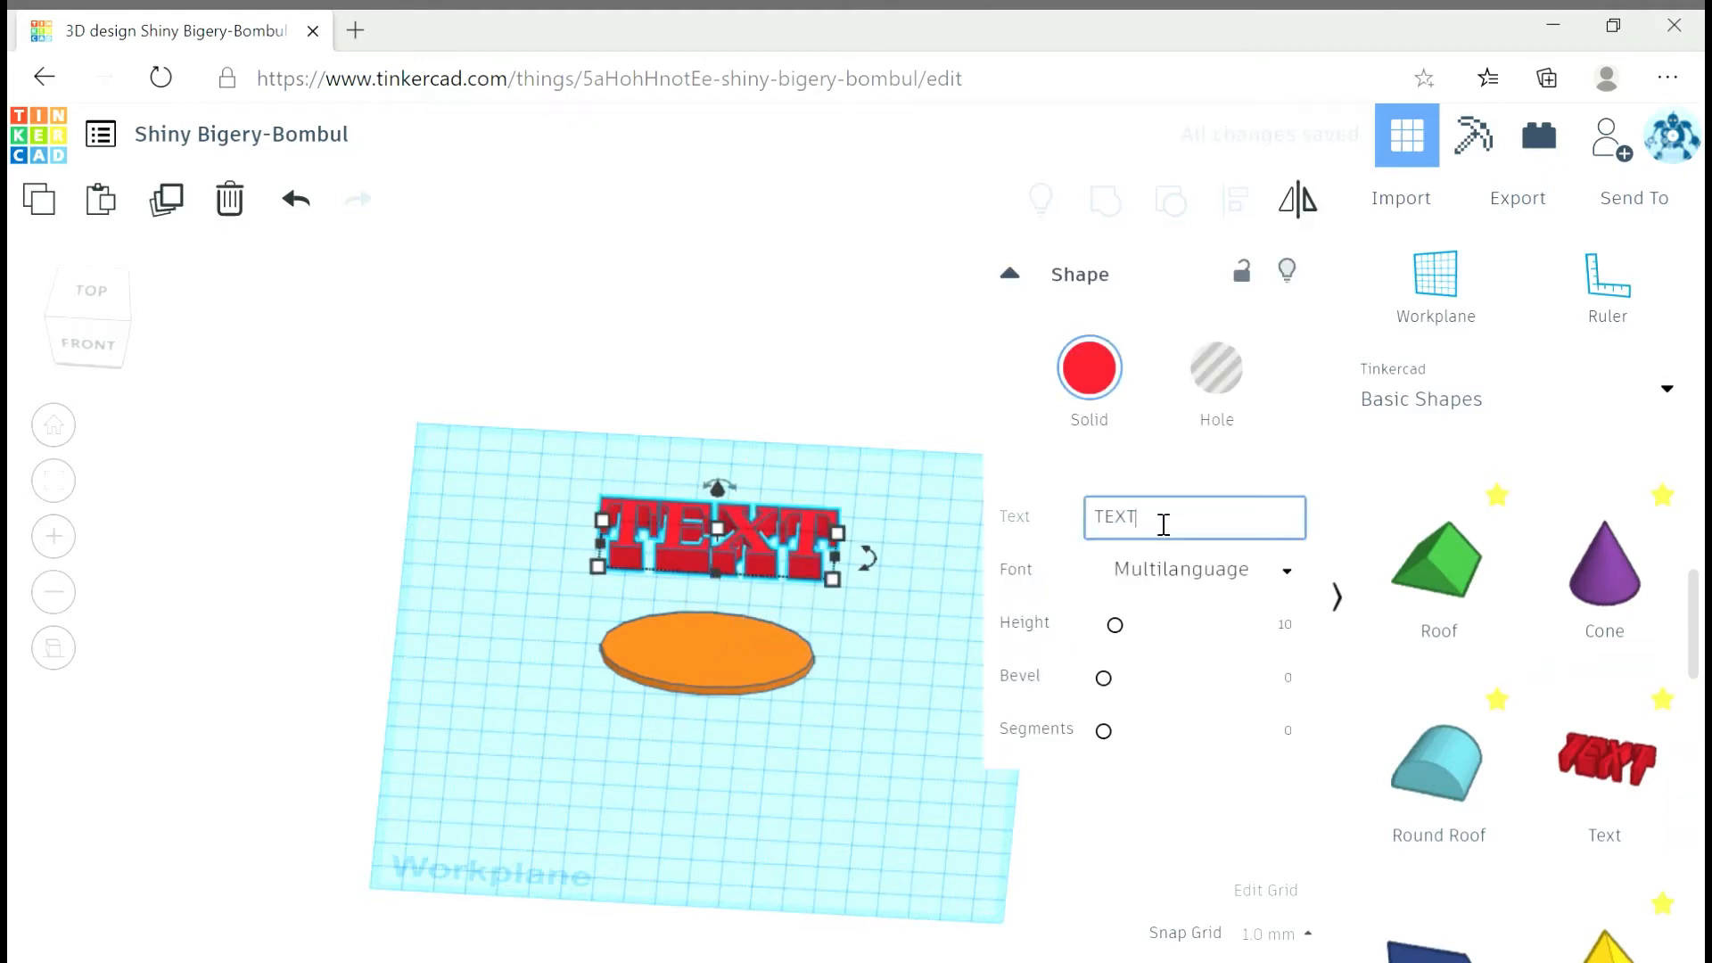
key(BackSpace)
key(BackSpace)
key(BackSpace)
key(BackSpace)
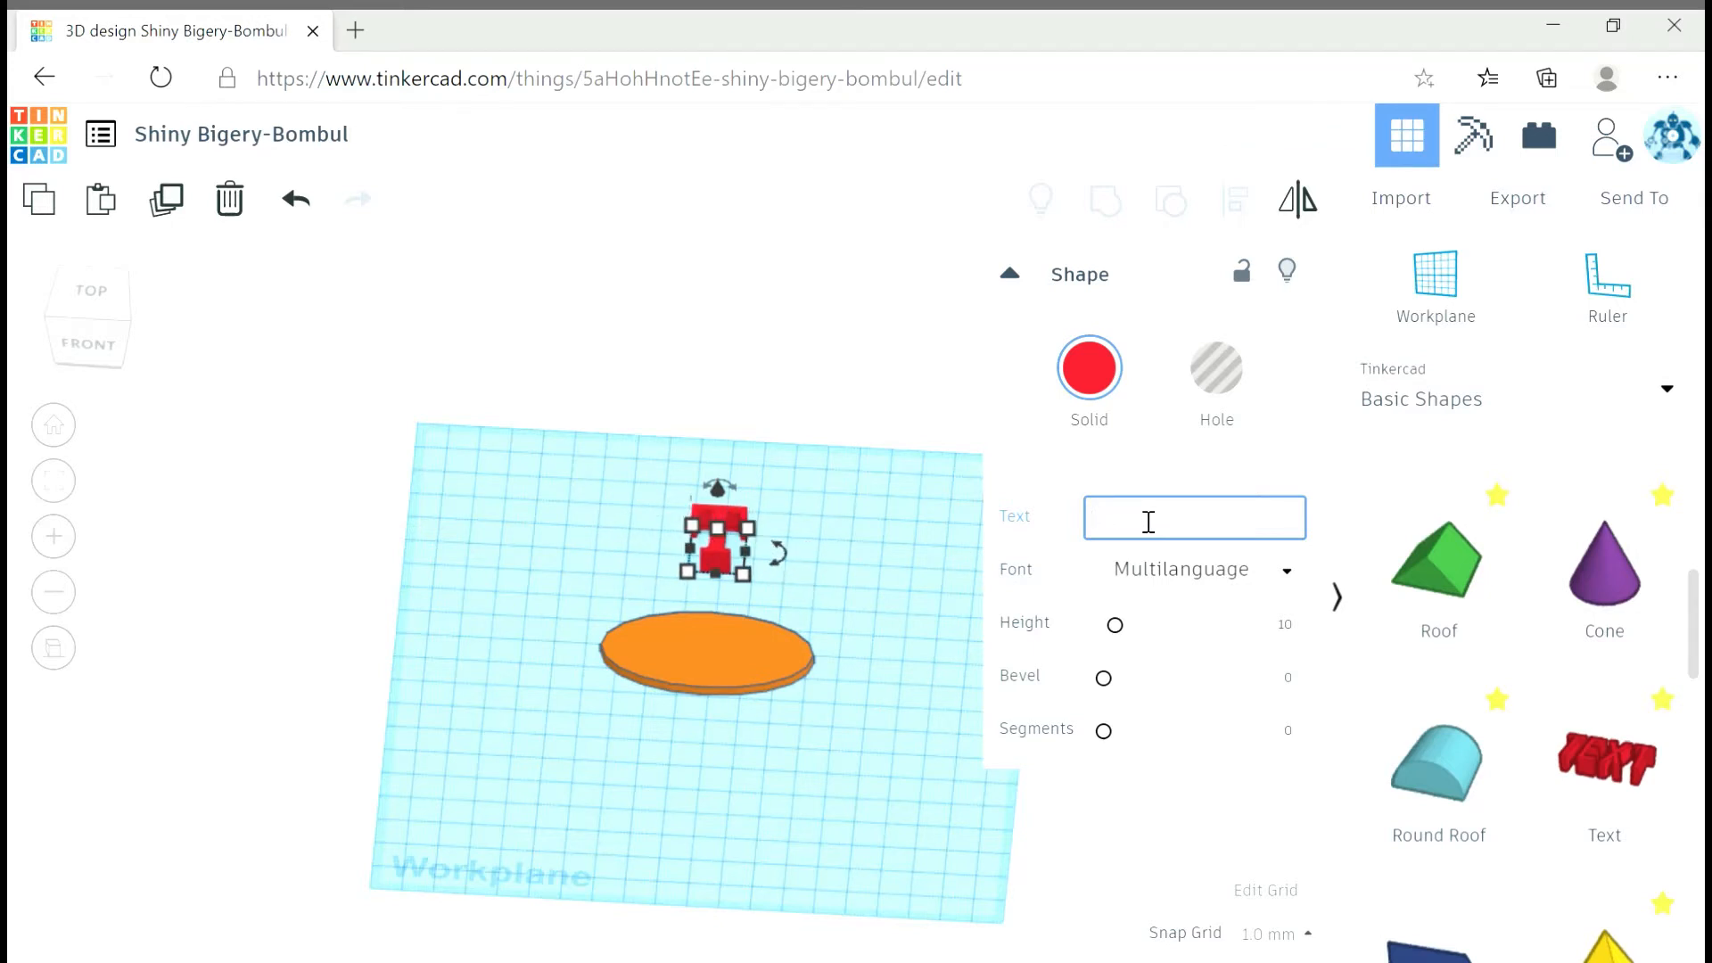
text(St)
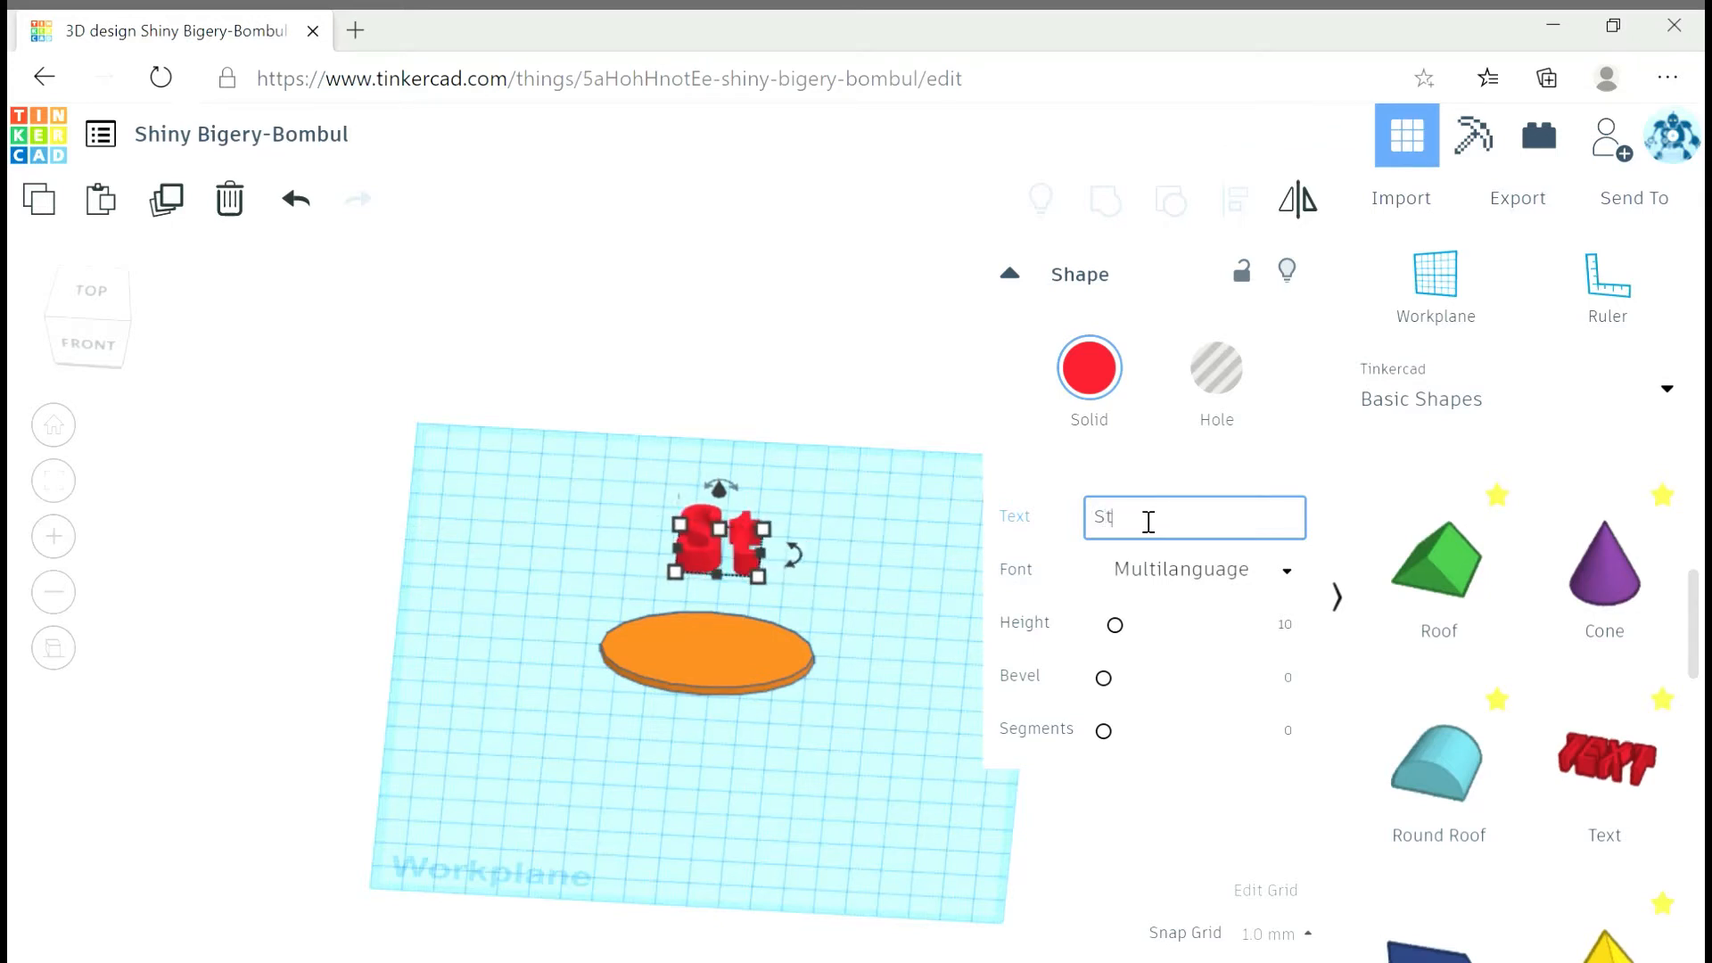
text(udio NPL)
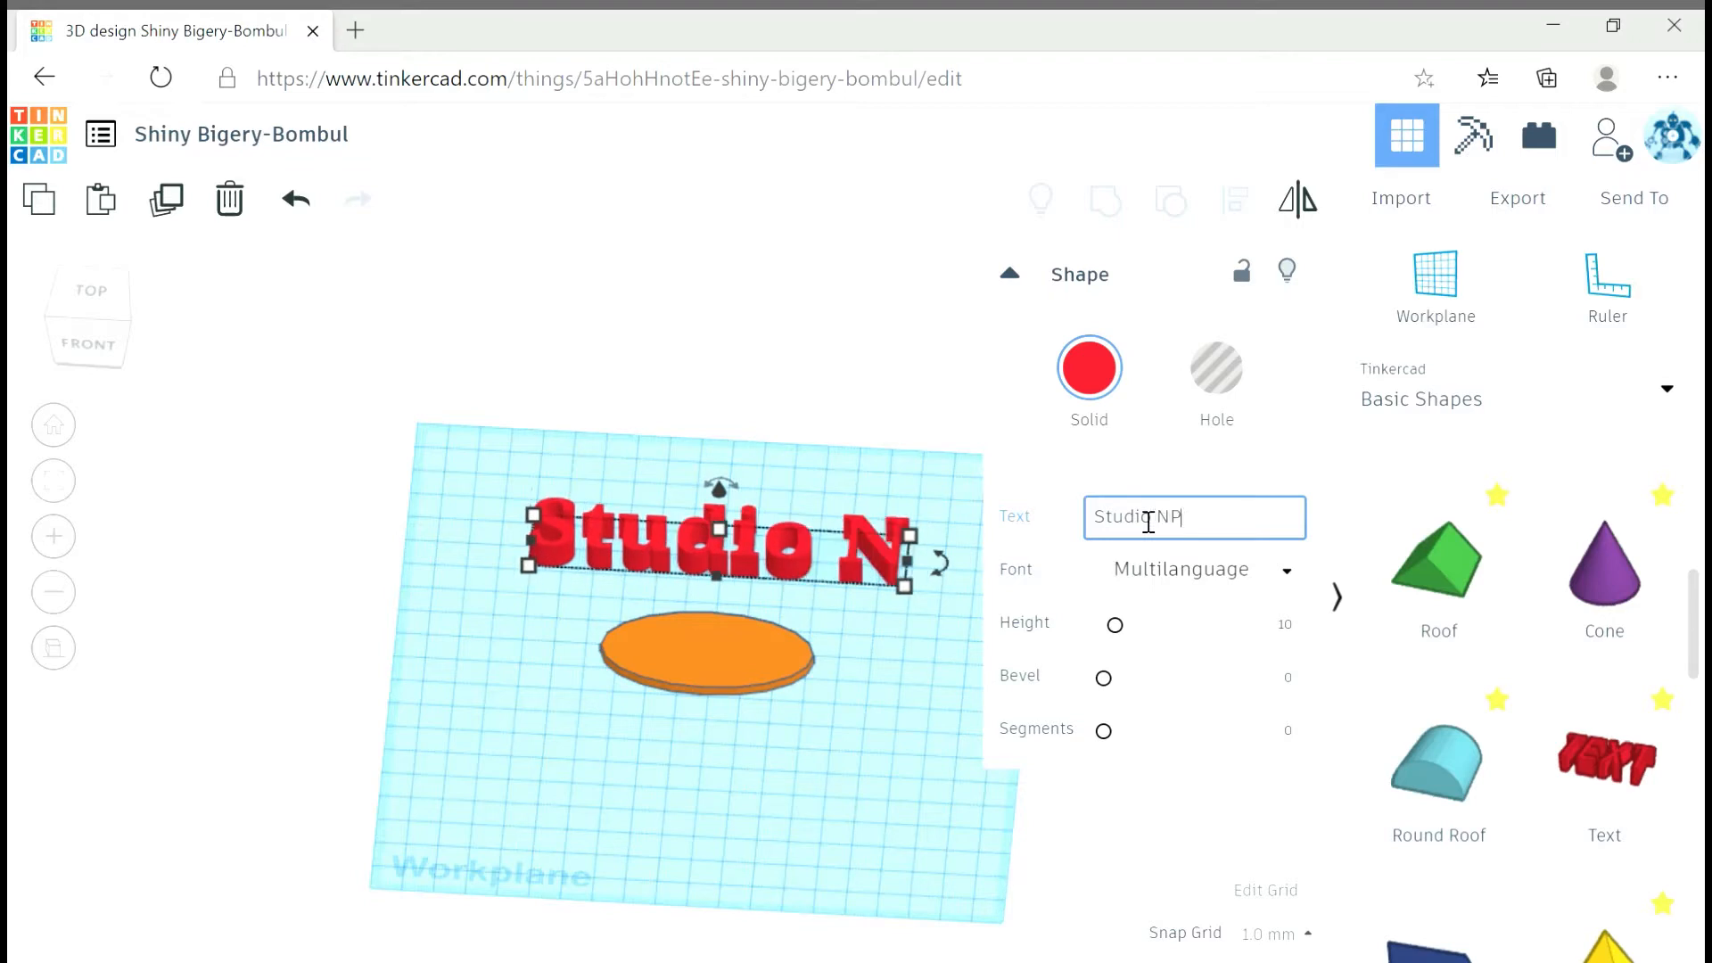
click(521, 818)
Shrink the Studio NPL text until it is narrower than the orange disc, positioned behind the disc's left side.
click(823, 531)
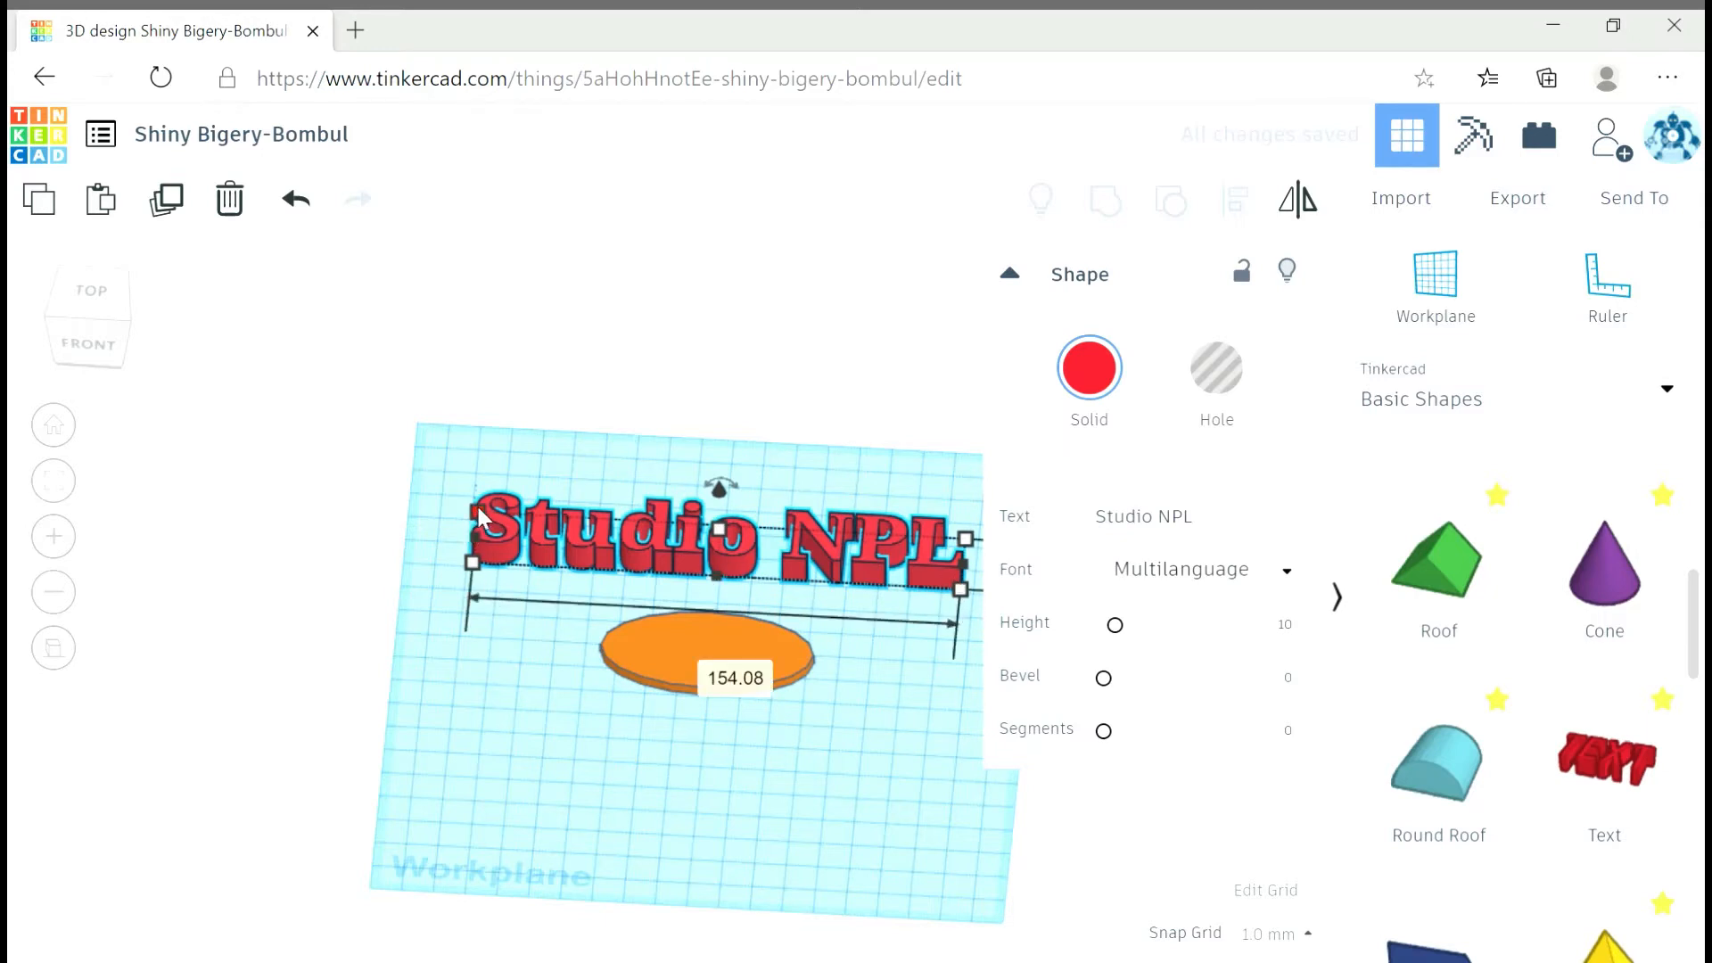
drag(478, 507, 709, 516)
click(838, 623)
click(881, 625)
click(842, 506)
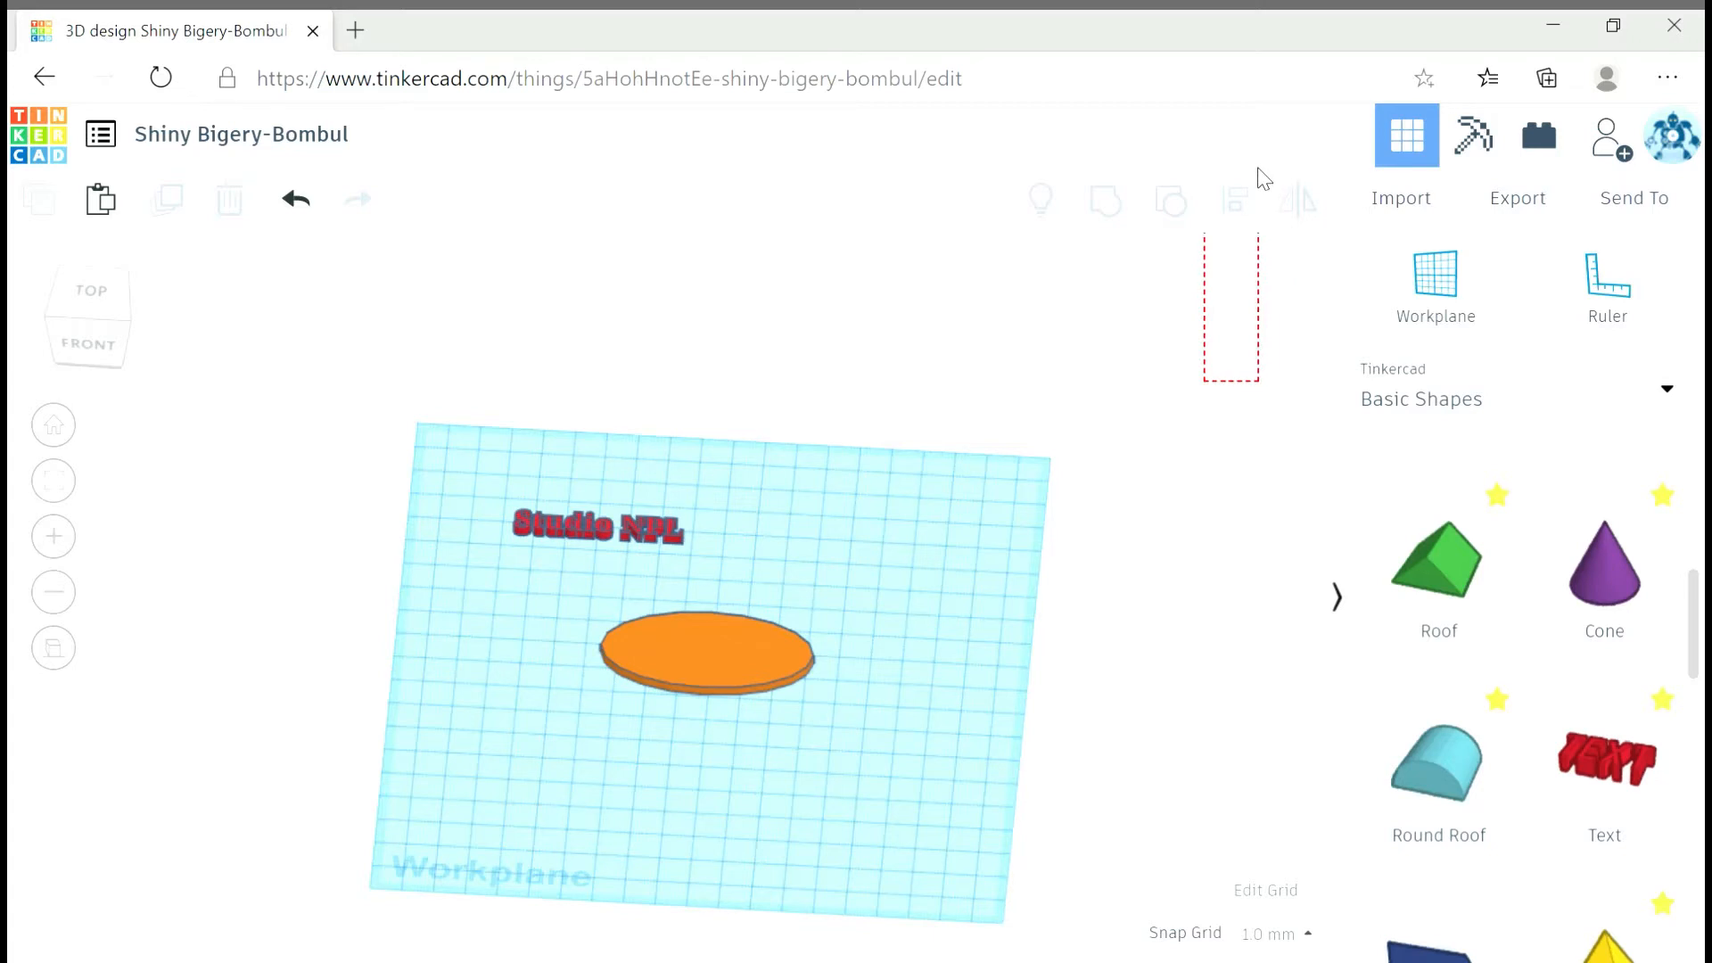
click(692, 668)
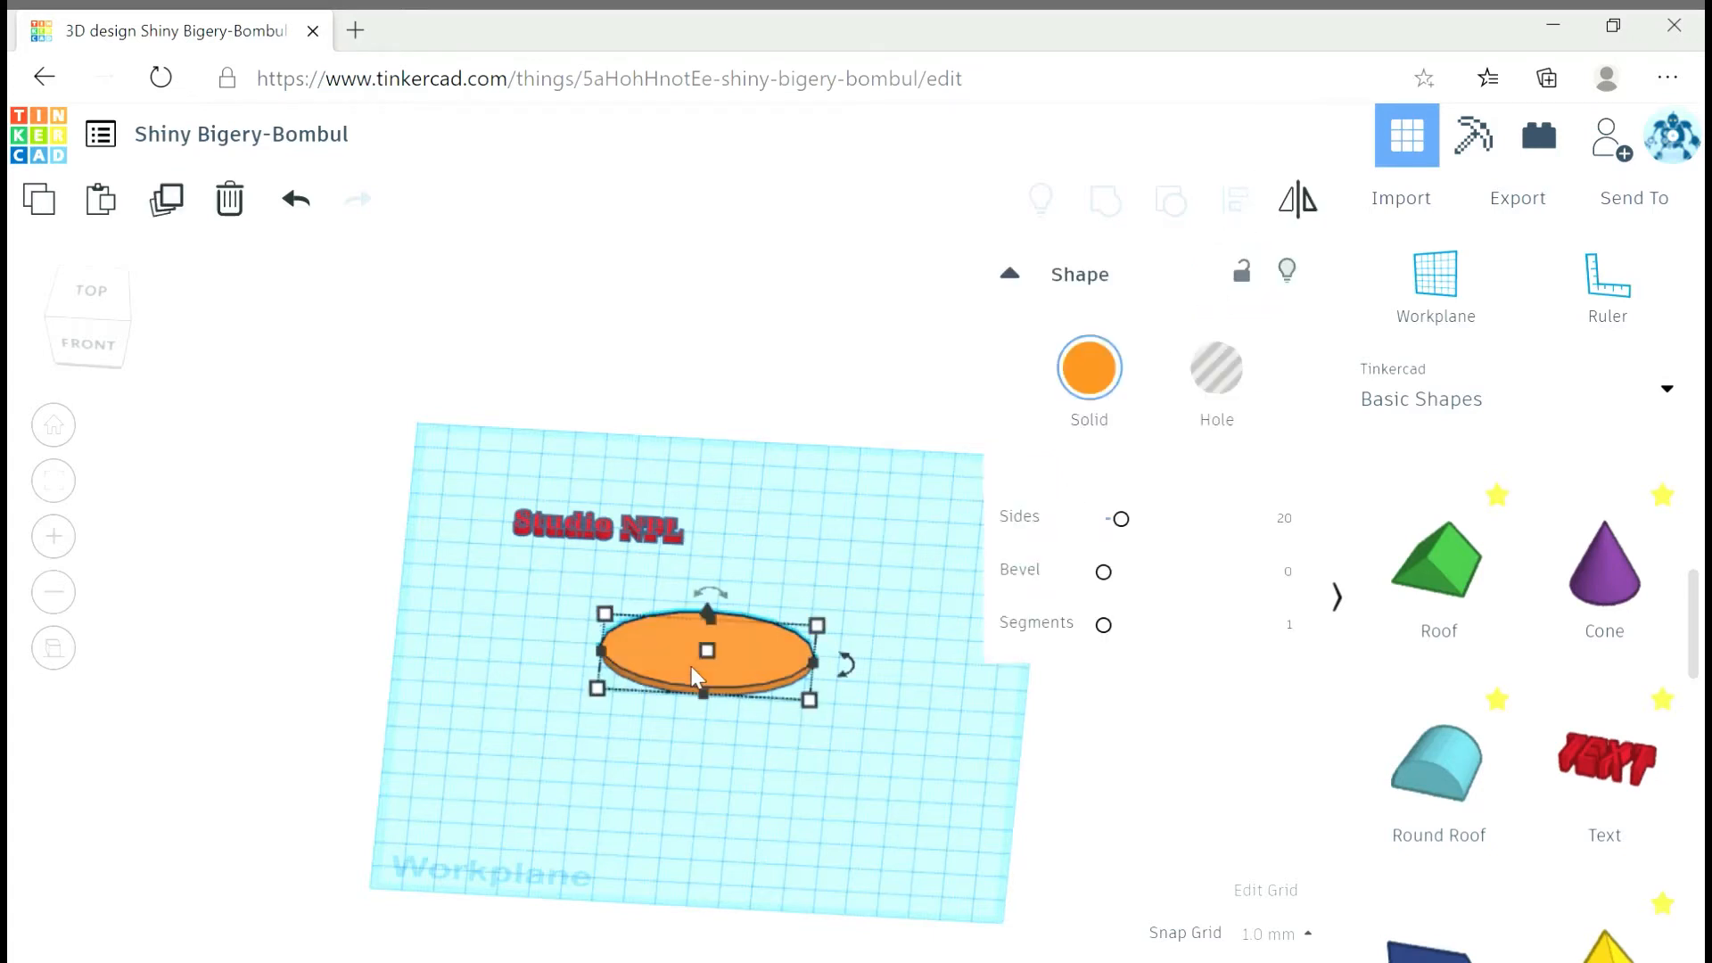
click(496, 705)
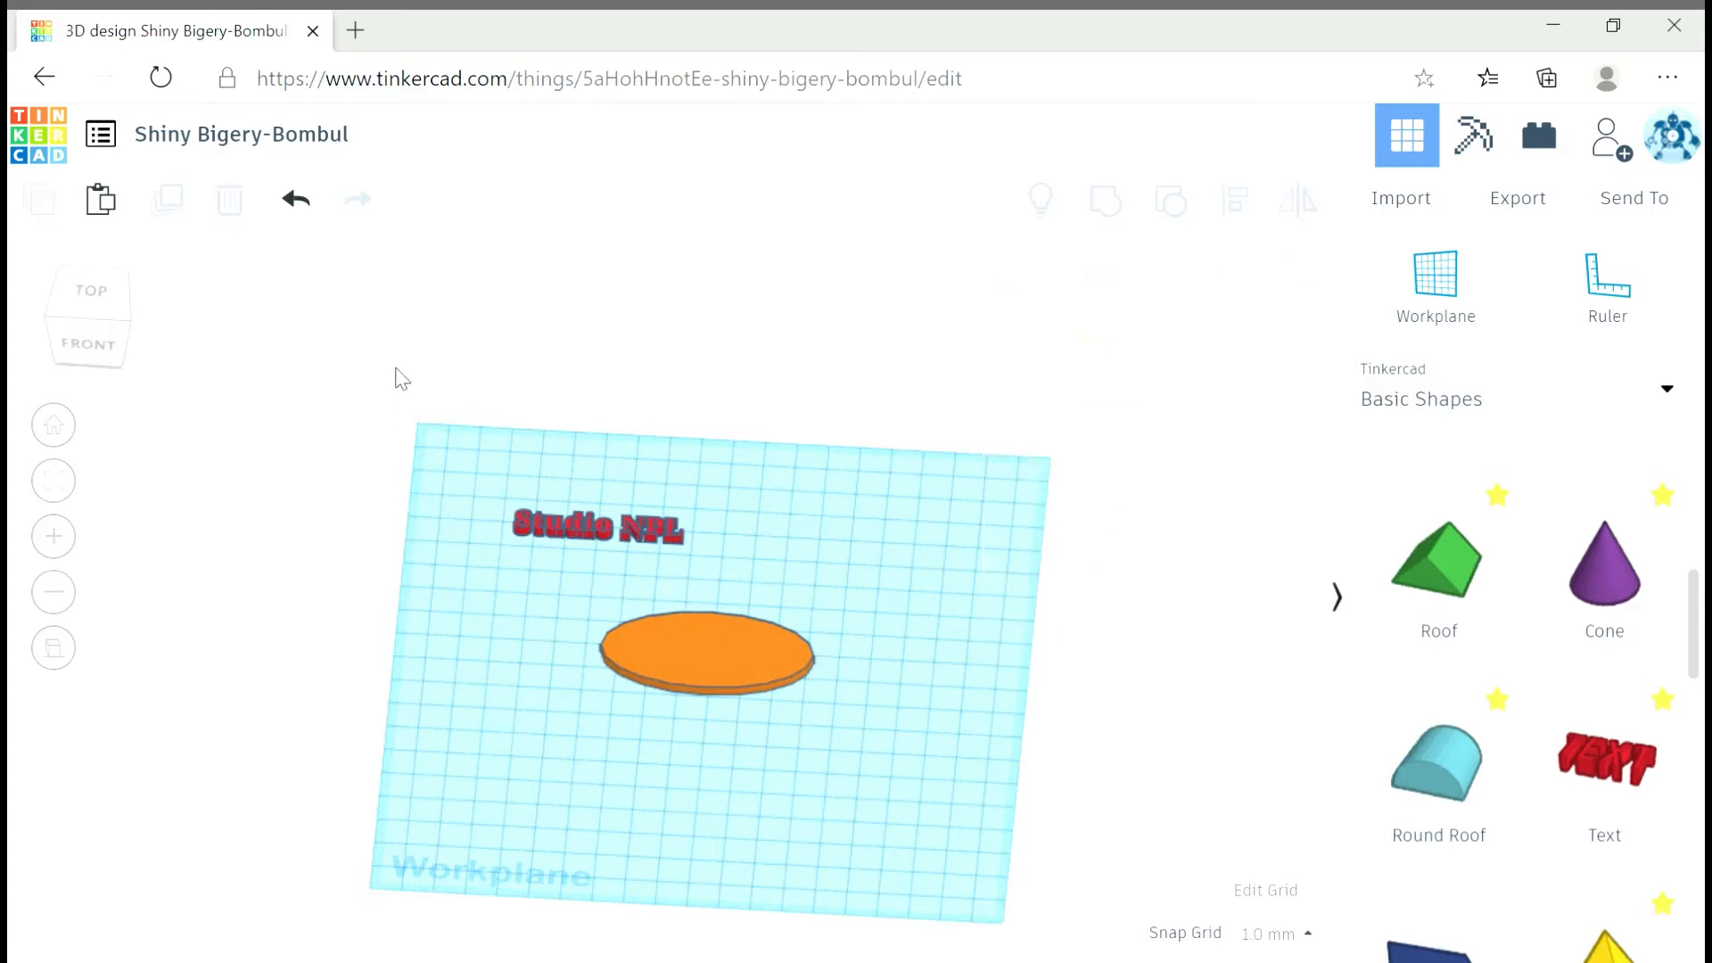
drag(402, 366, 989, 803)
click(988, 799)
click(648, 649)
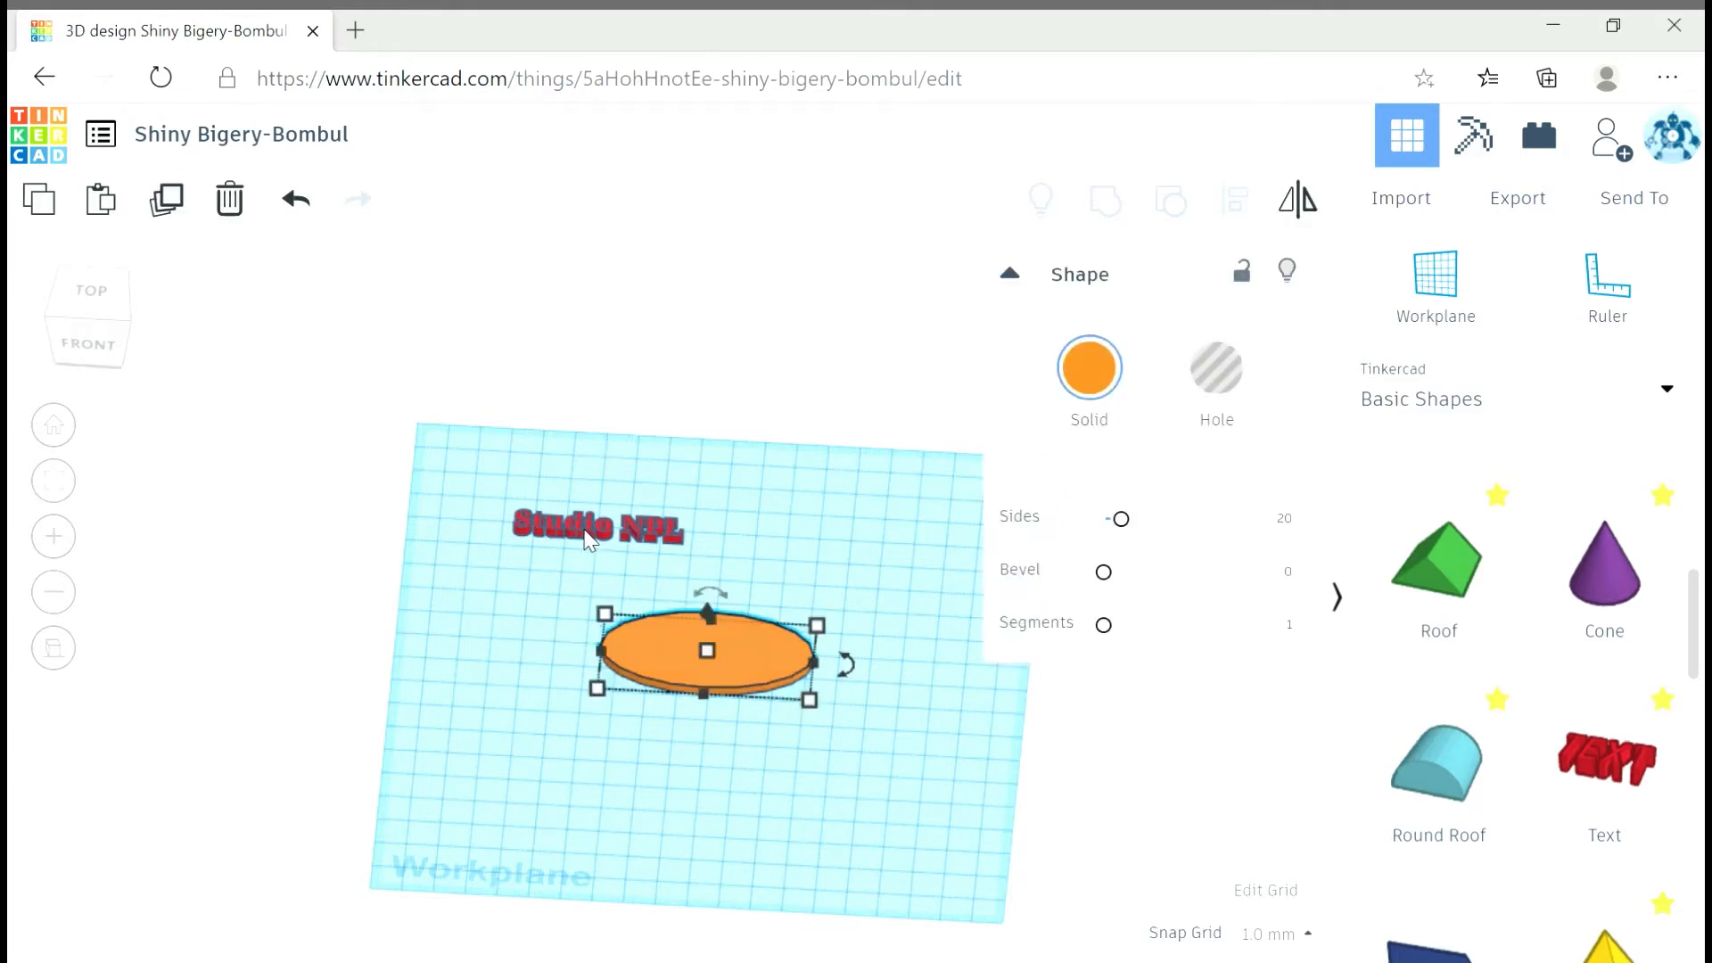
click(710, 594)
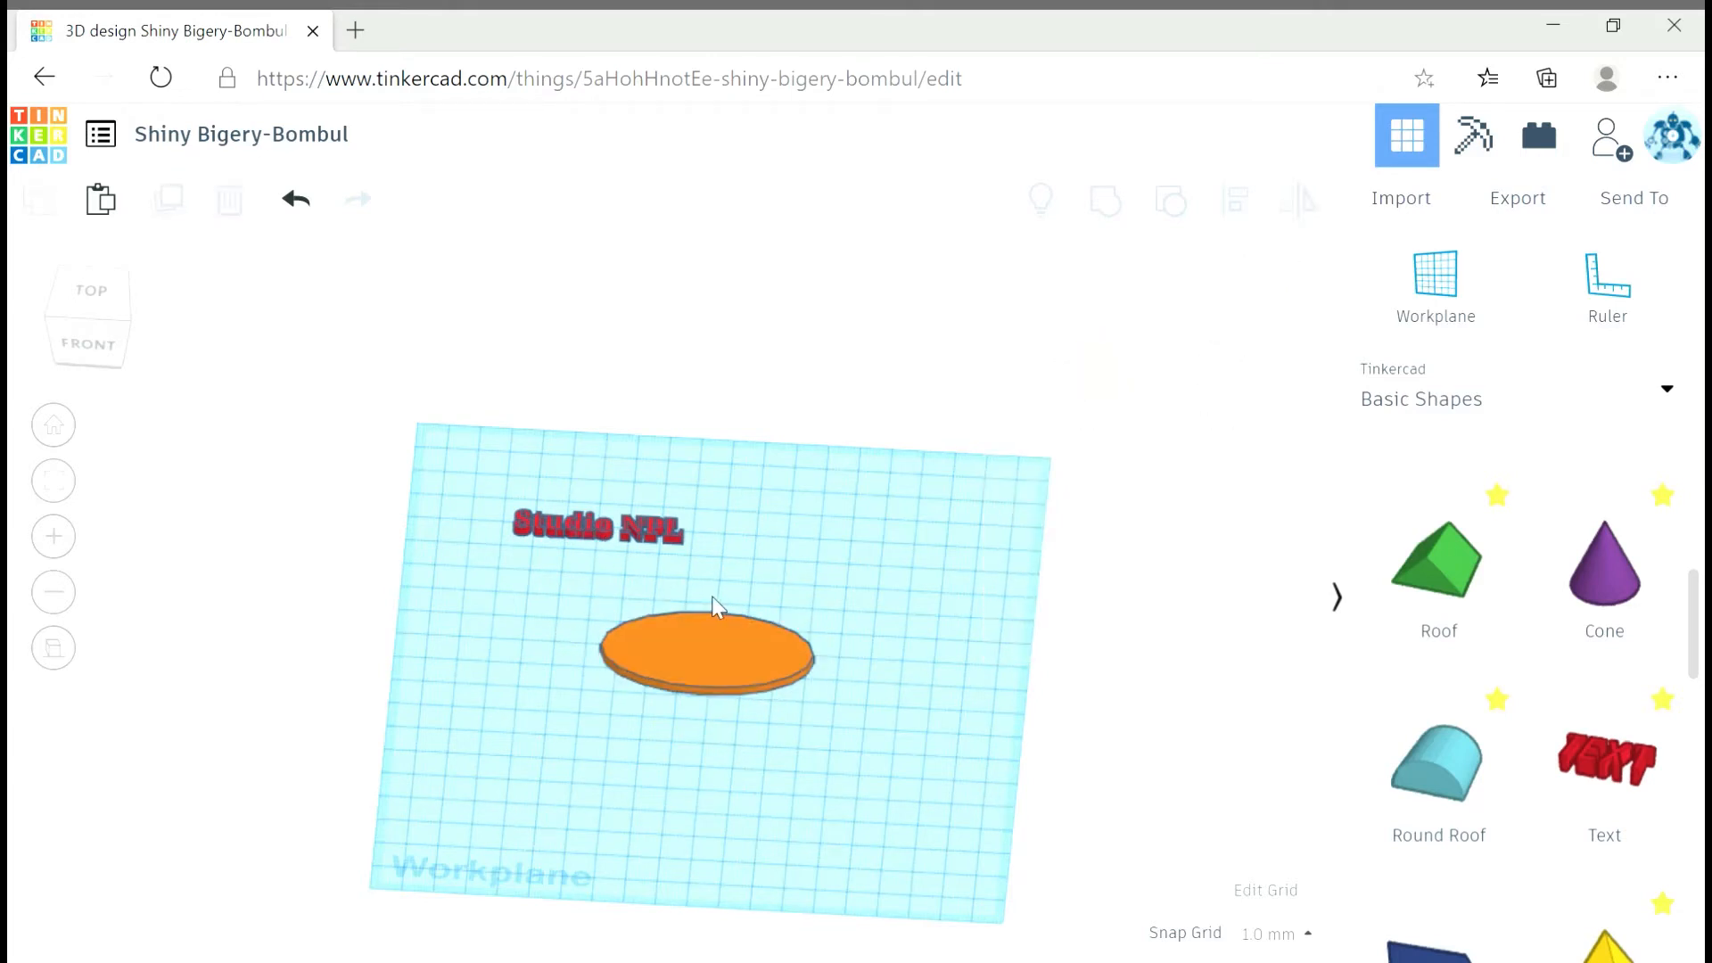
Select the Studio NPL text and the orange disc together and display their alignment handles.
click(545, 531)
shift+click(735, 667)
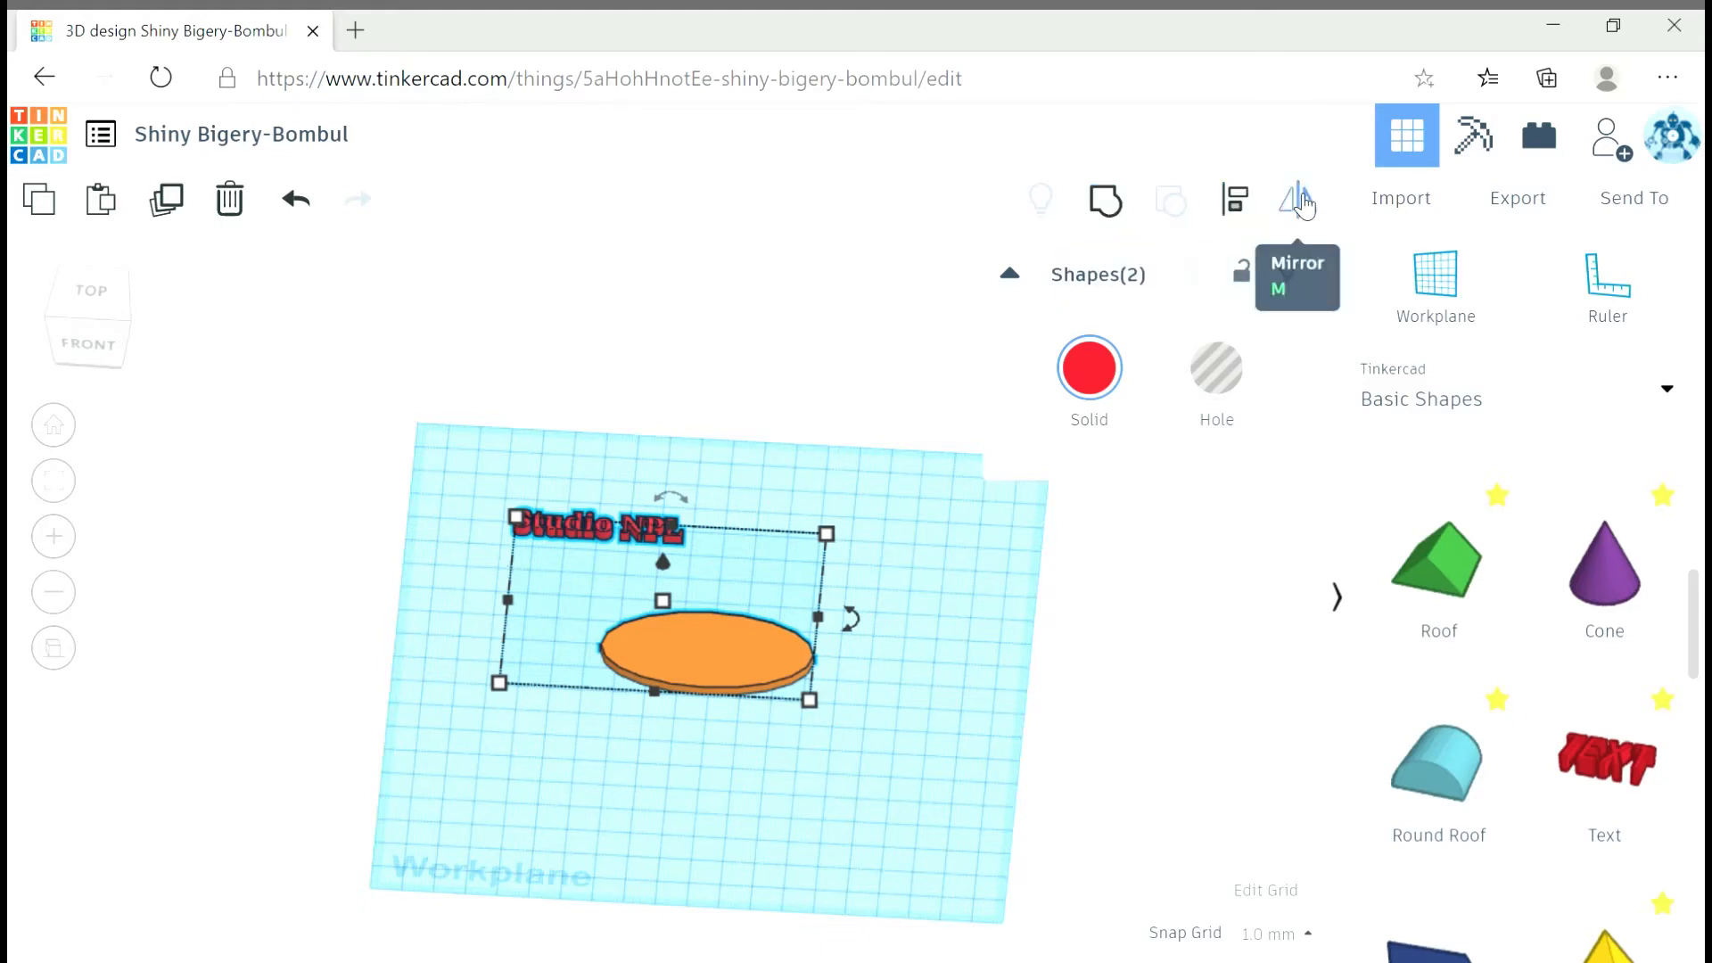
click(1248, 212)
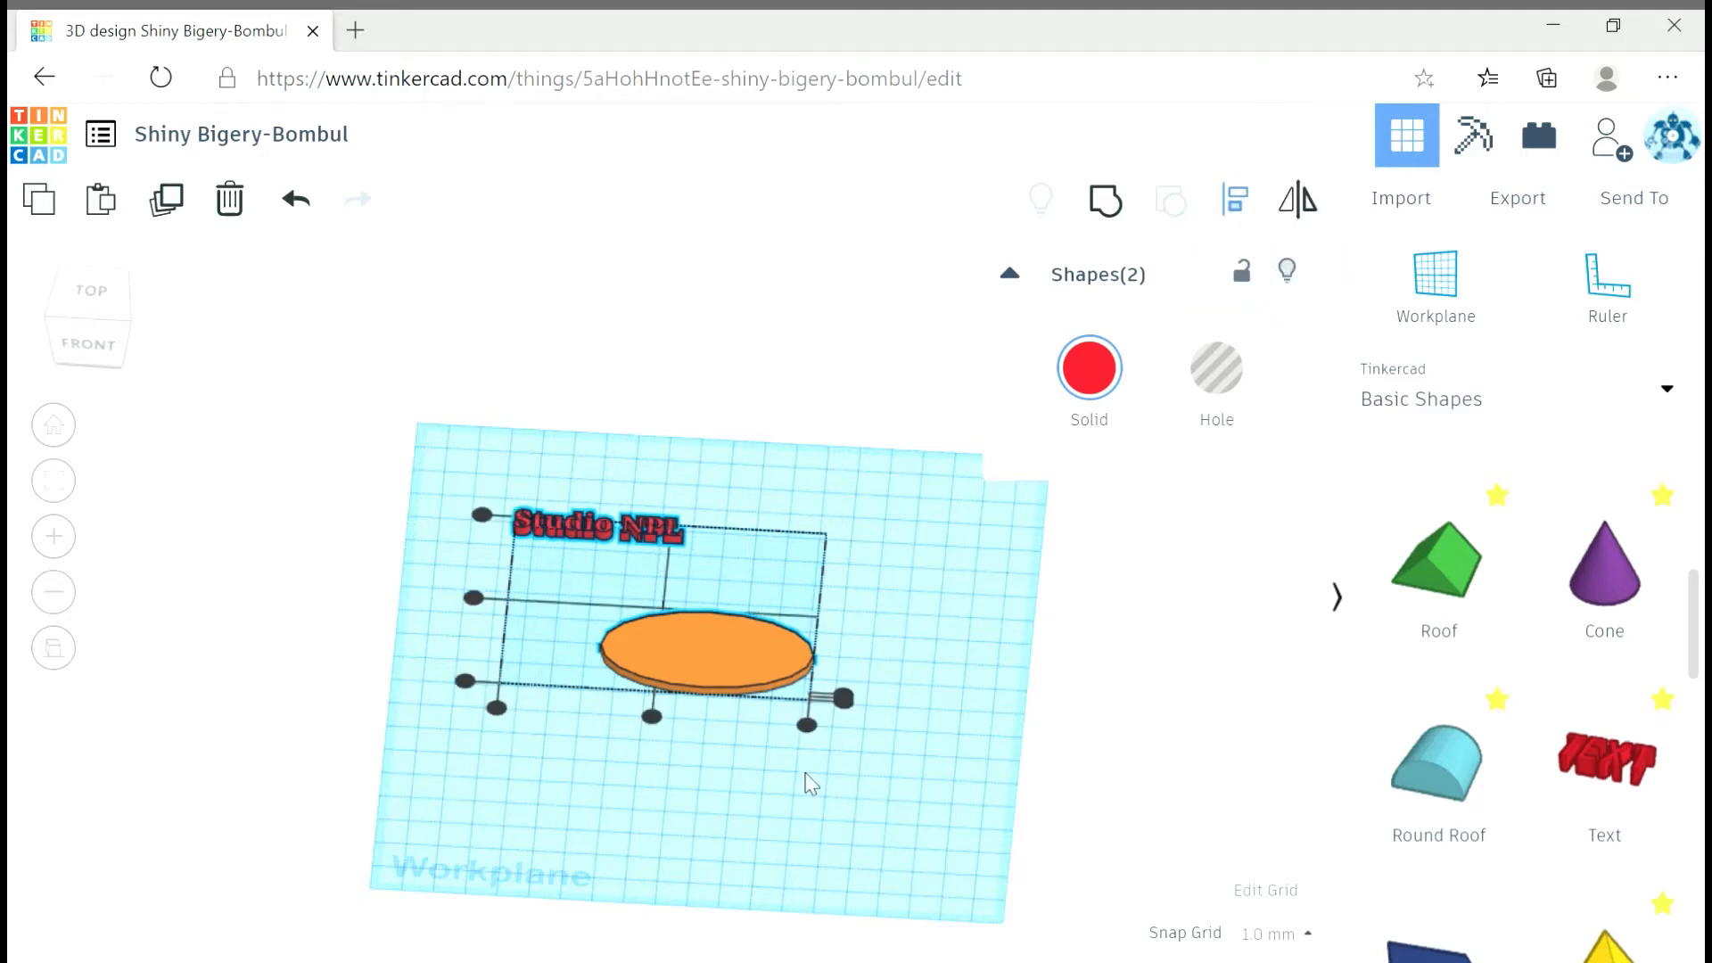
drag(357, 643, 323, 458)
Align the Studio NPL text and the orange disc on their centres in both the width and depth directions.
drag(437, 390, 901, 779)
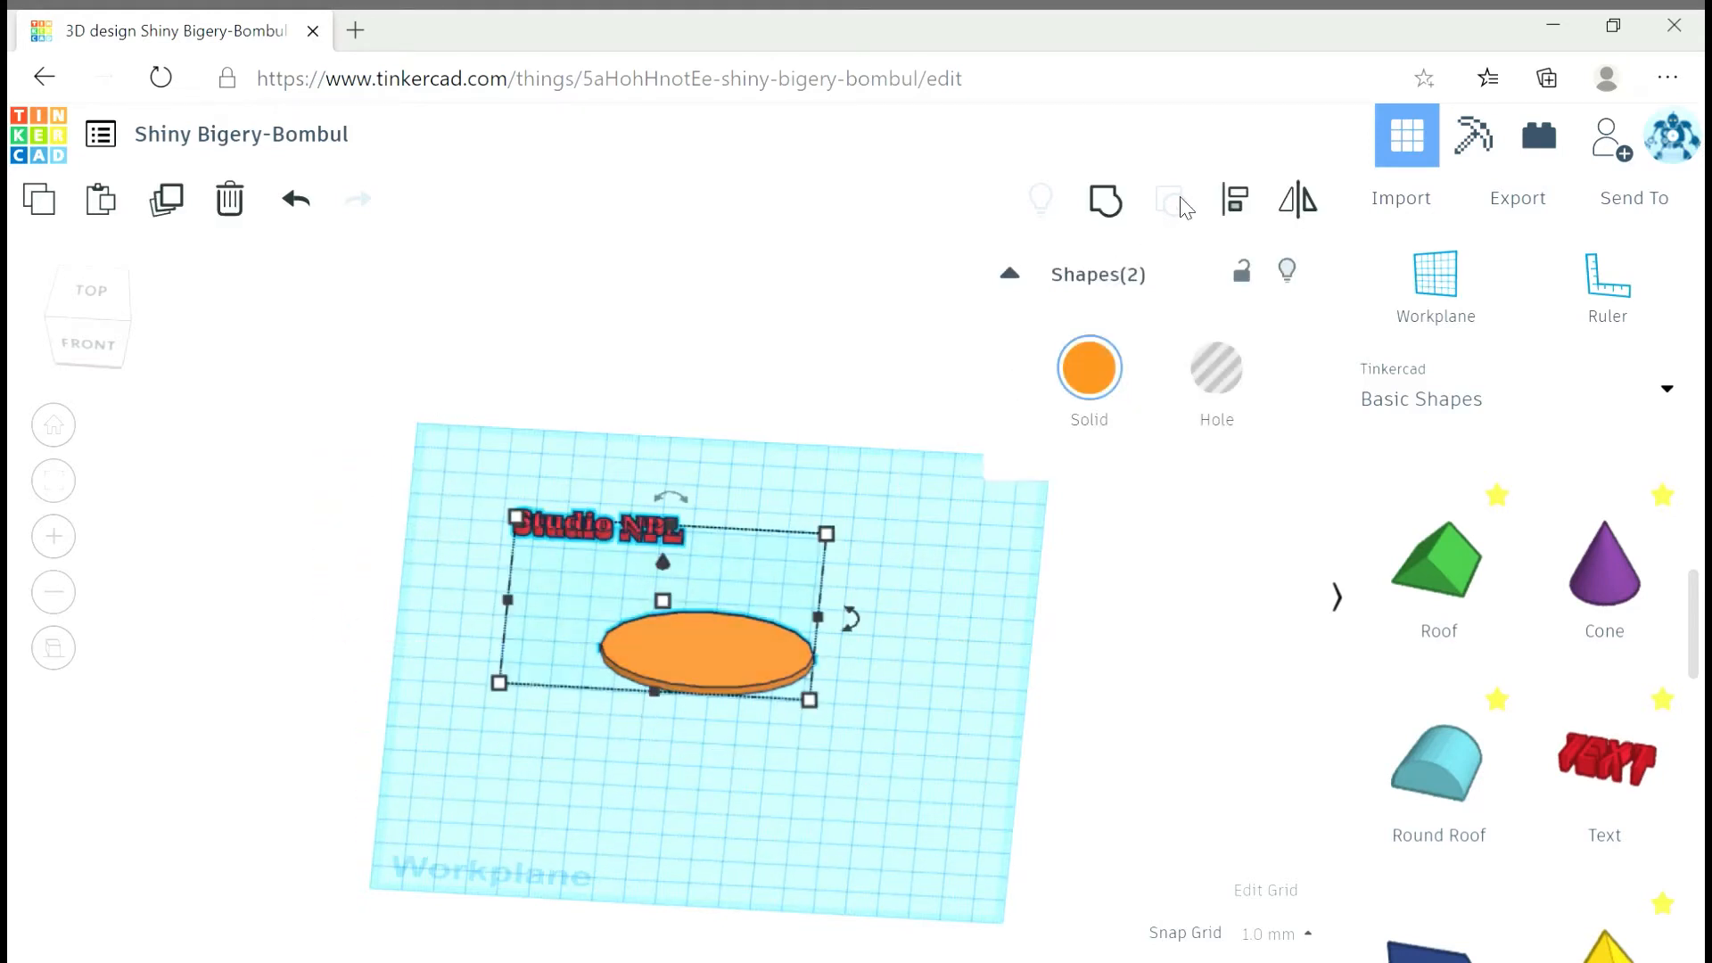
click(1248, 212)
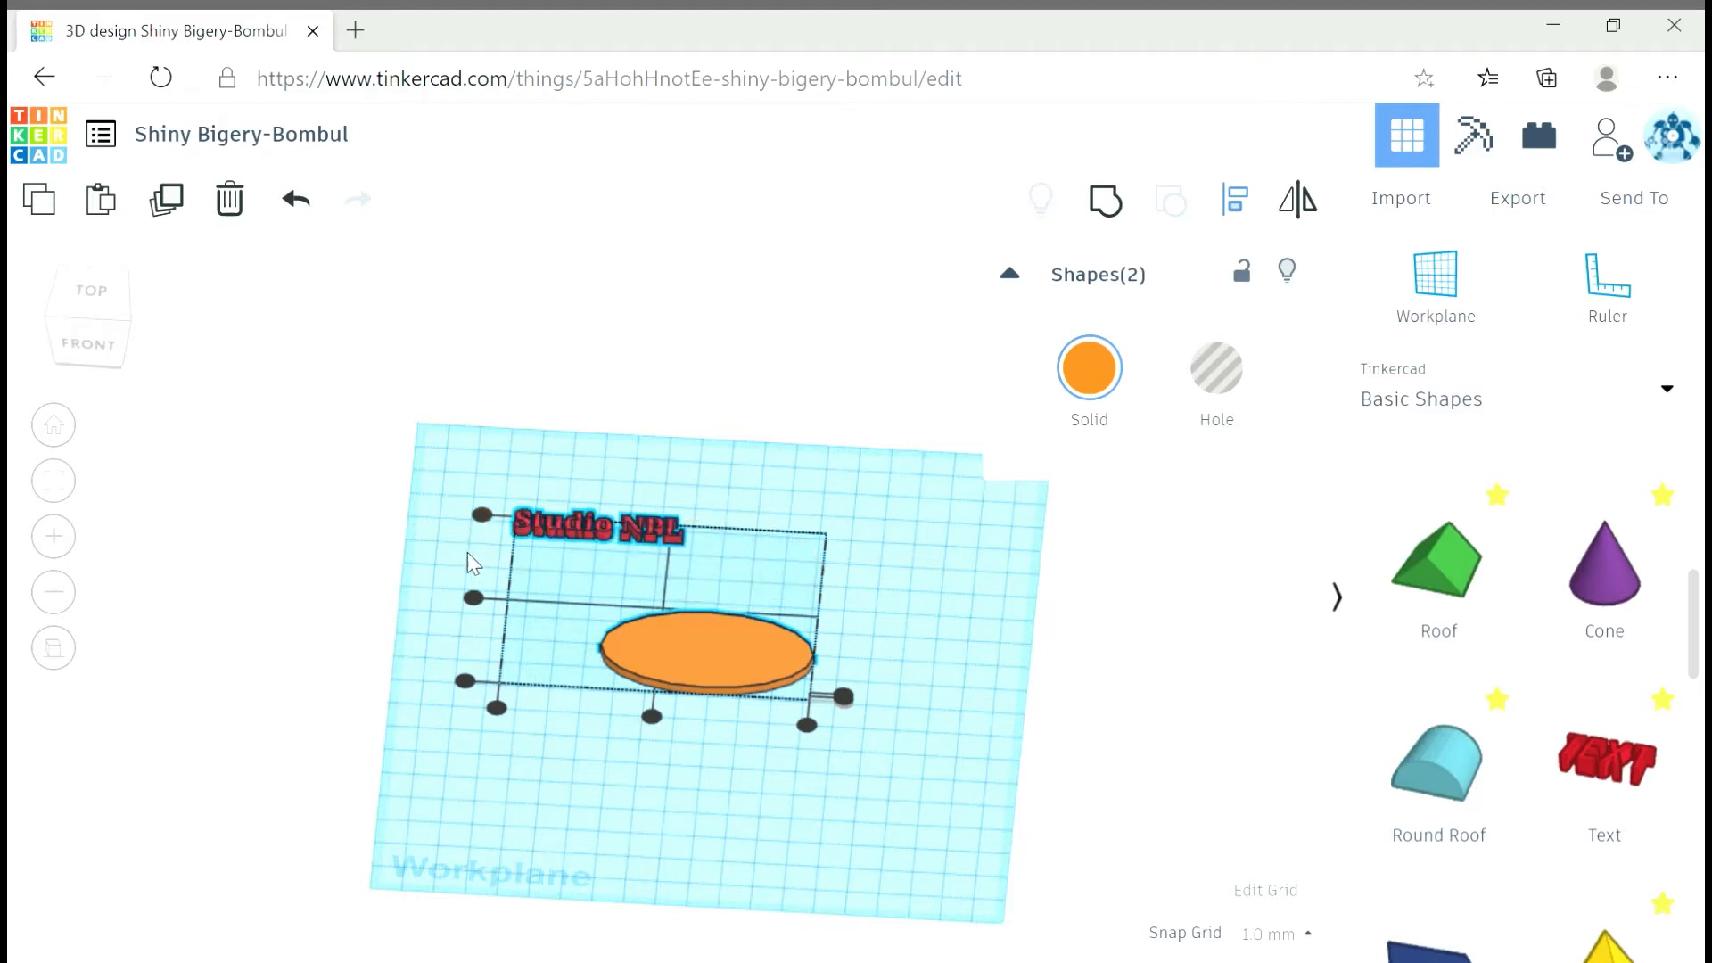
right_drag(474, 783, 481, 661)
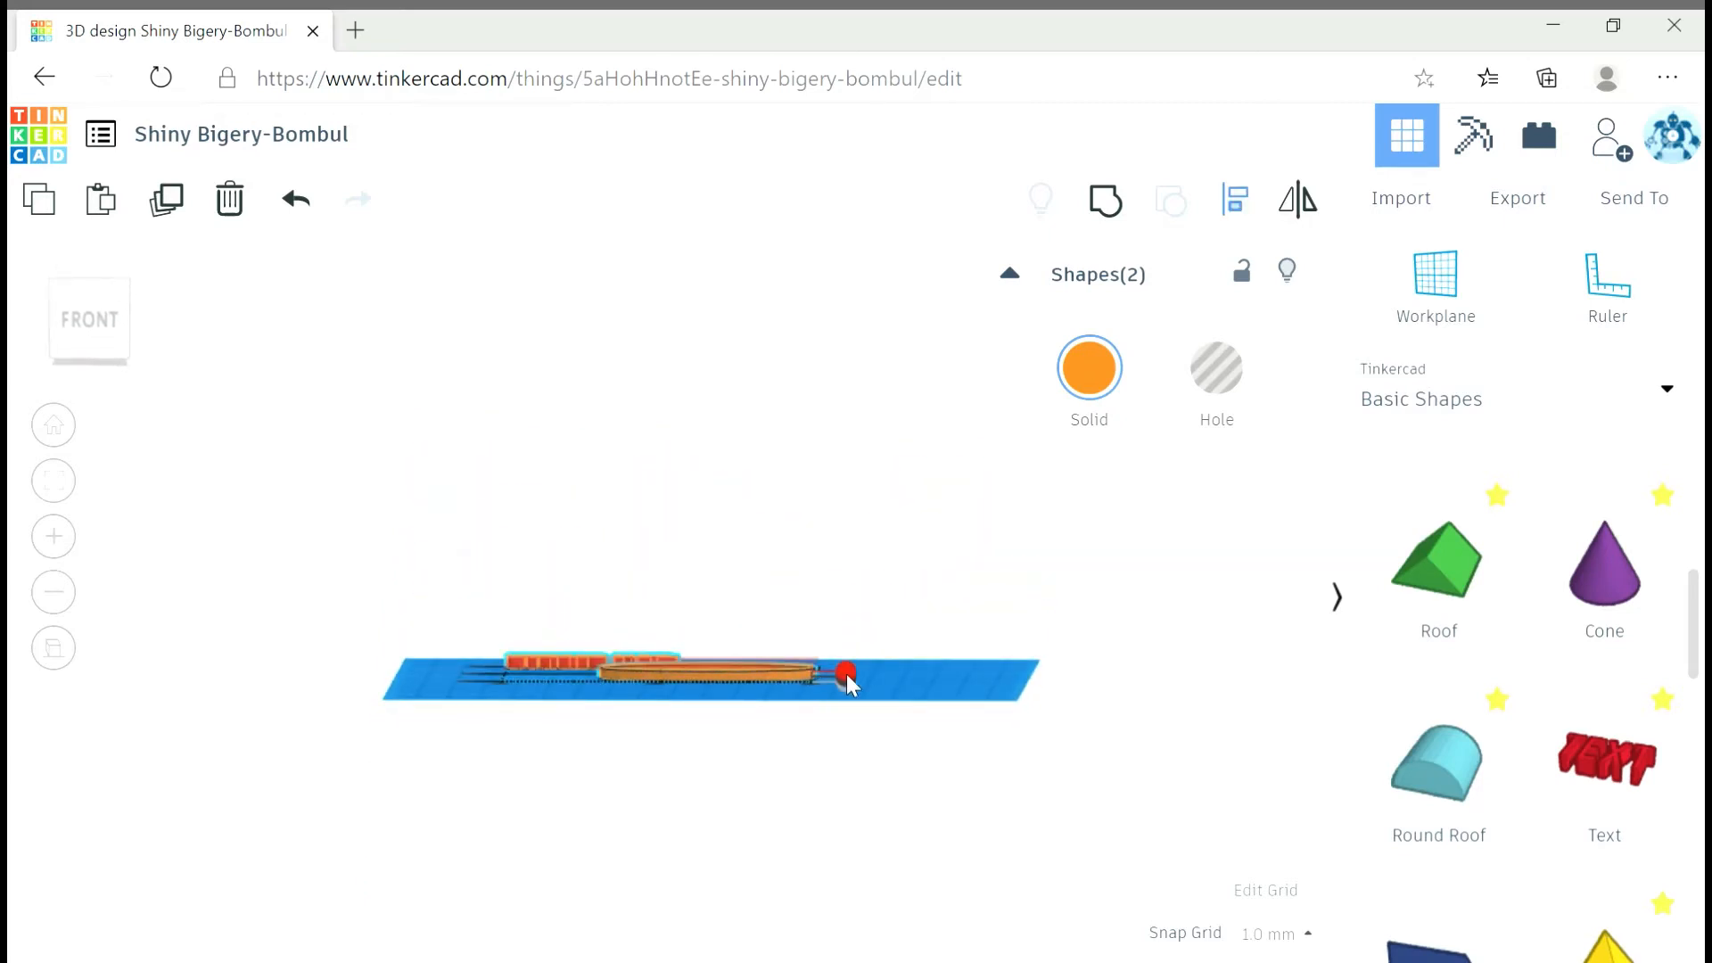
right_drag(363, 542, 360, 749)
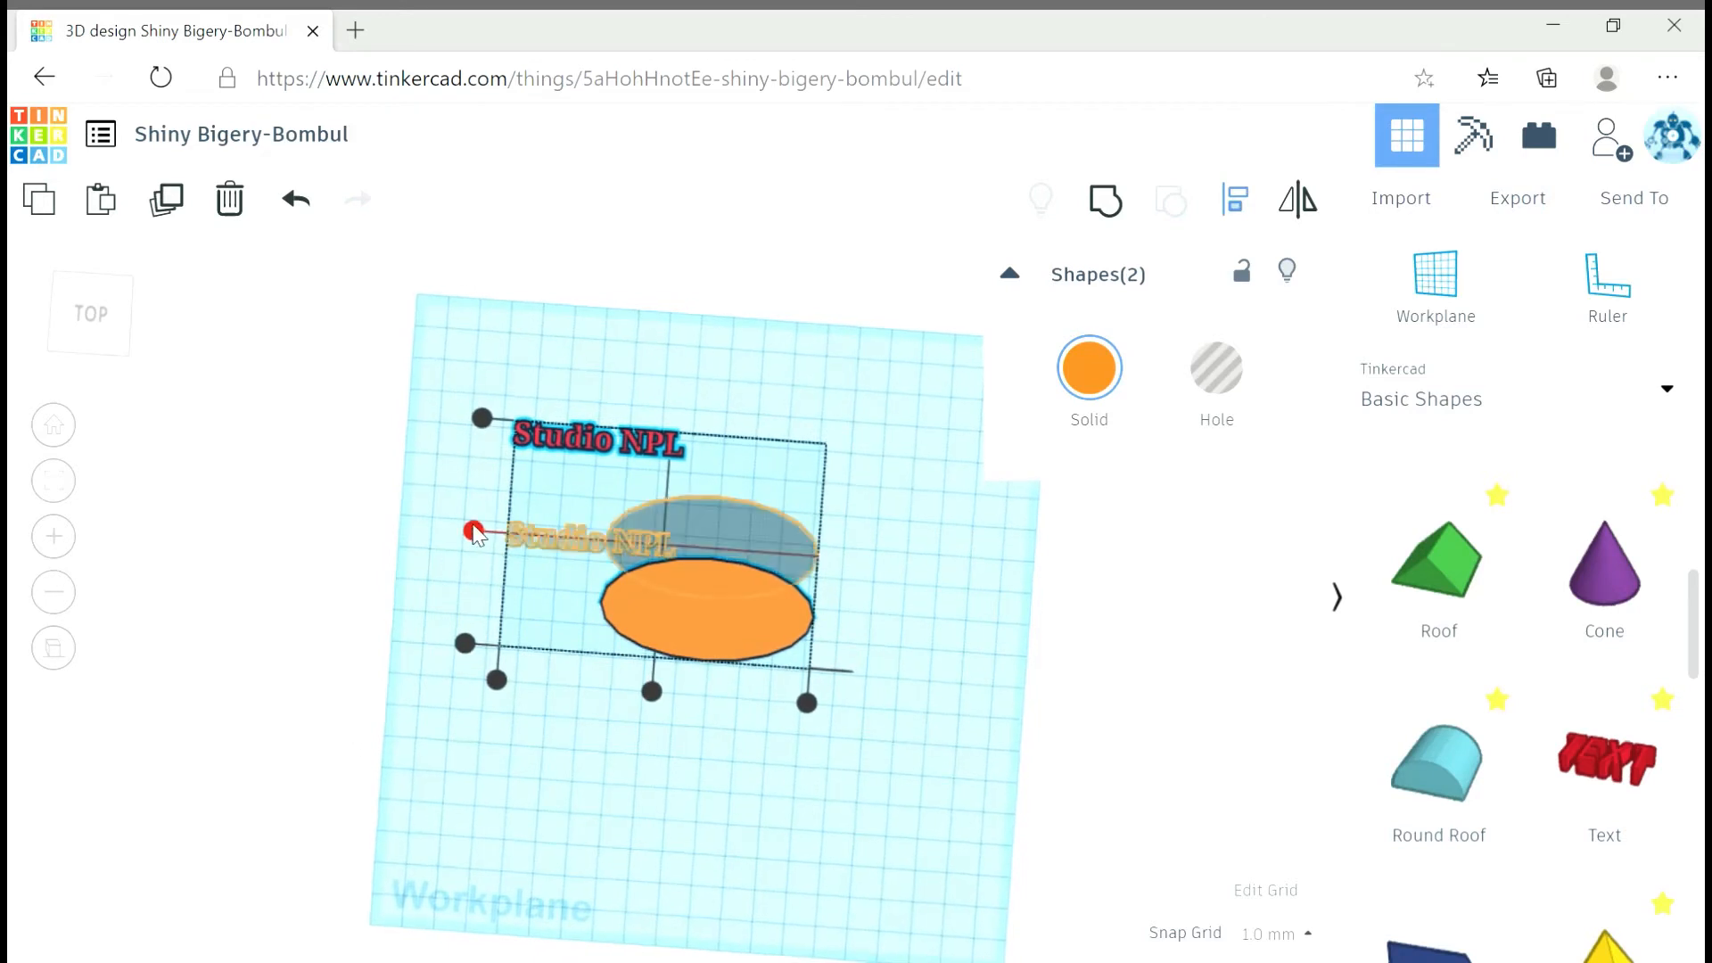
click(474, 531)
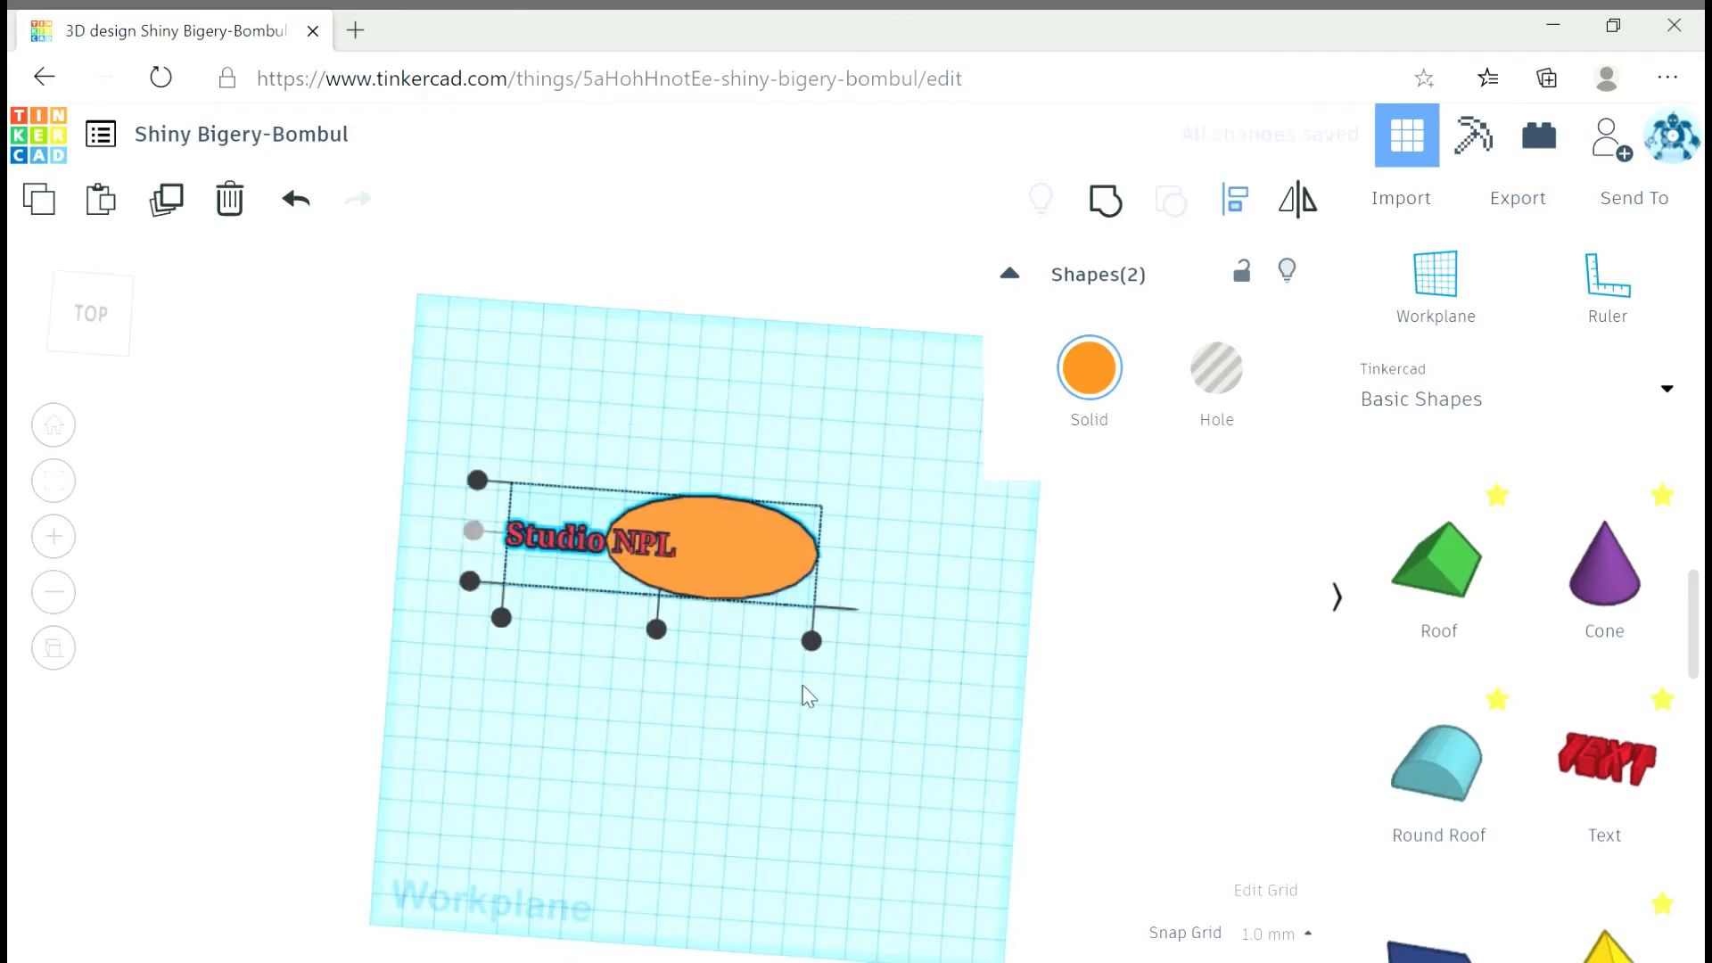
click(656, 631)
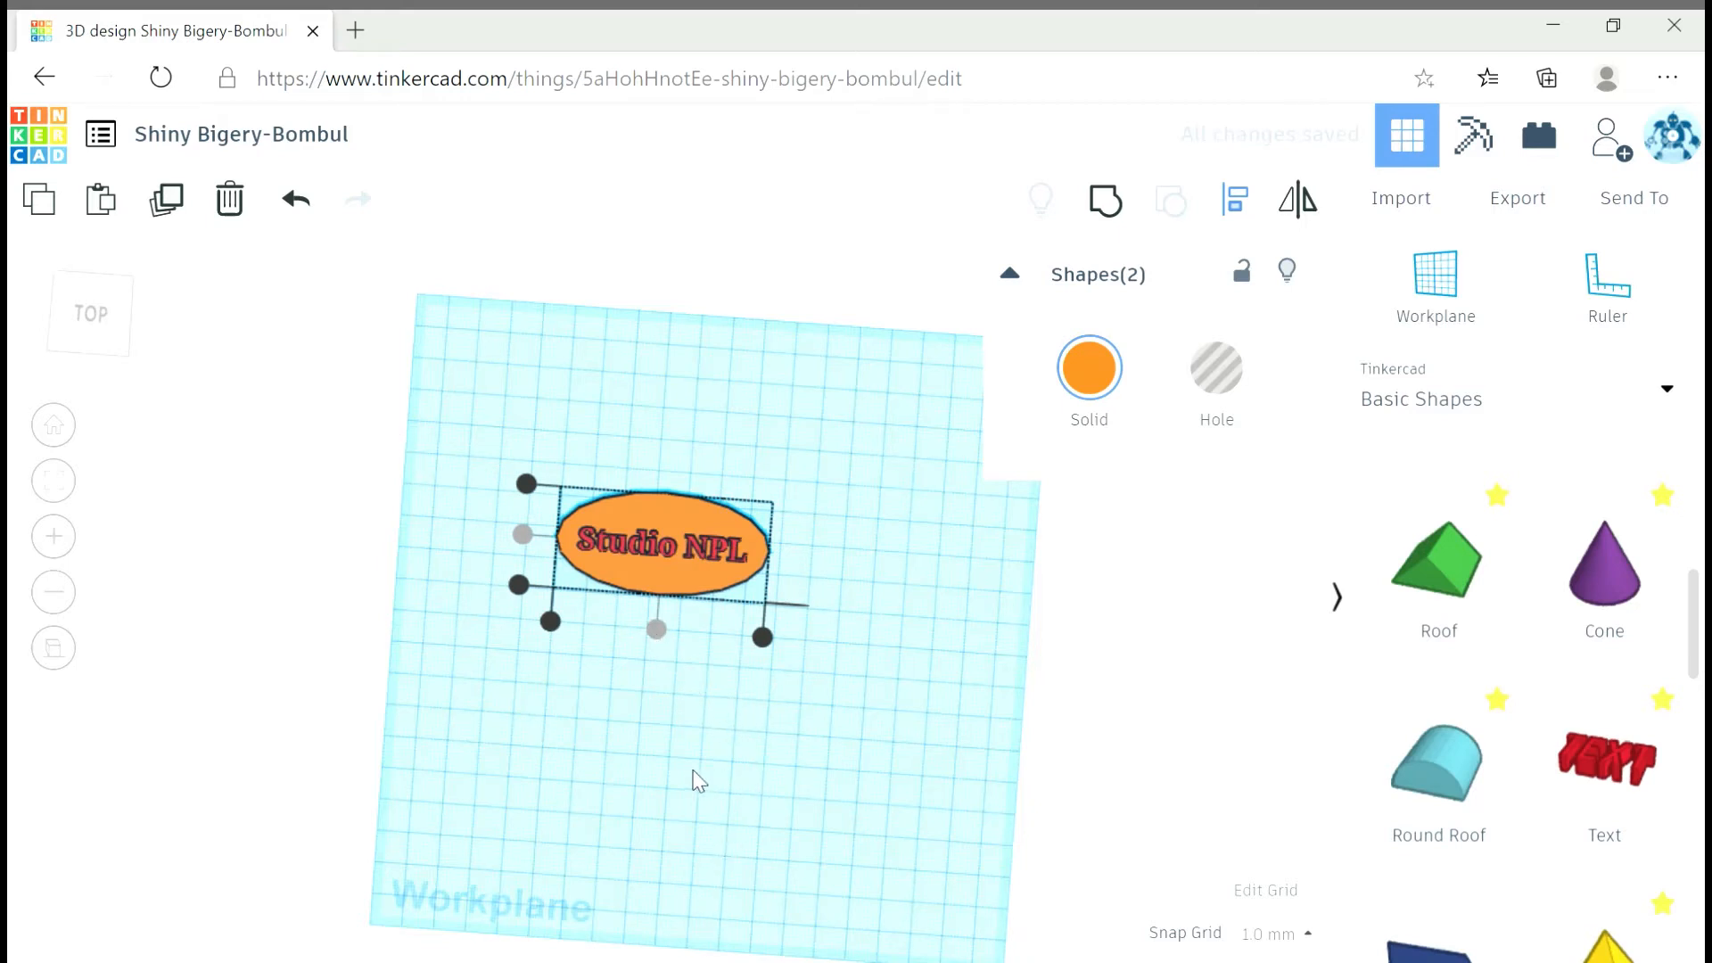
click(500, 499)
Lower the orange disc's height so the Studio NPL text stands out above its top surface.
drag(822, 665, 834, 687)
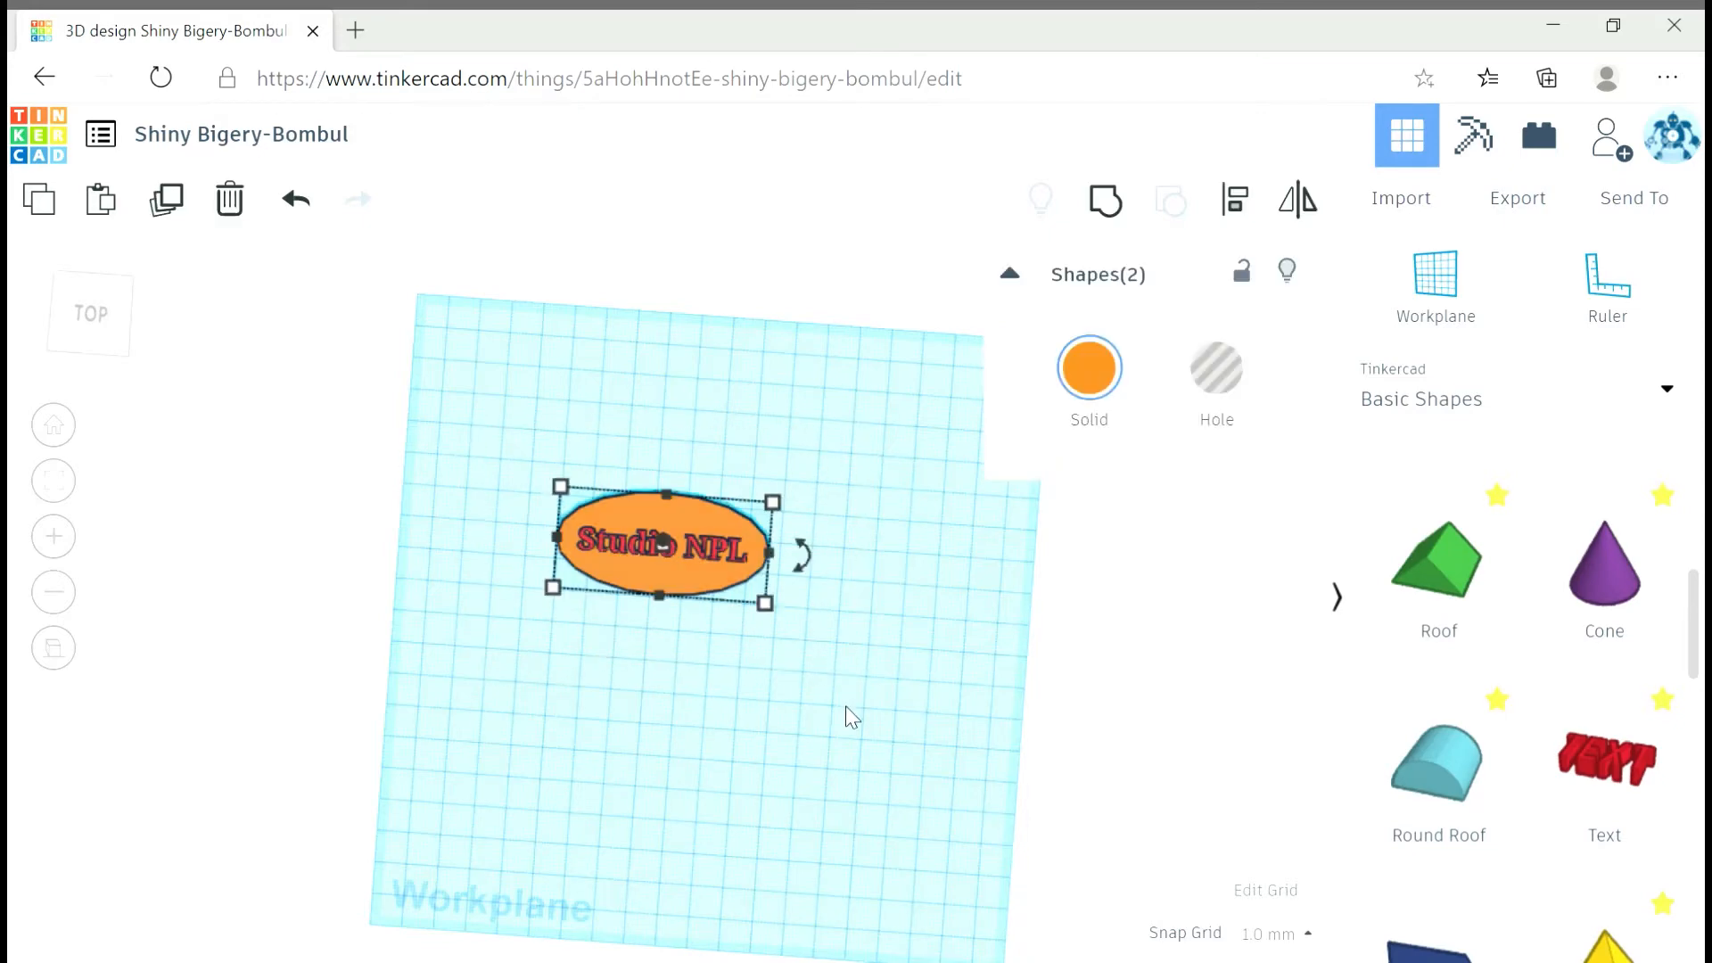
right_drag(847, 714, 868, 538)
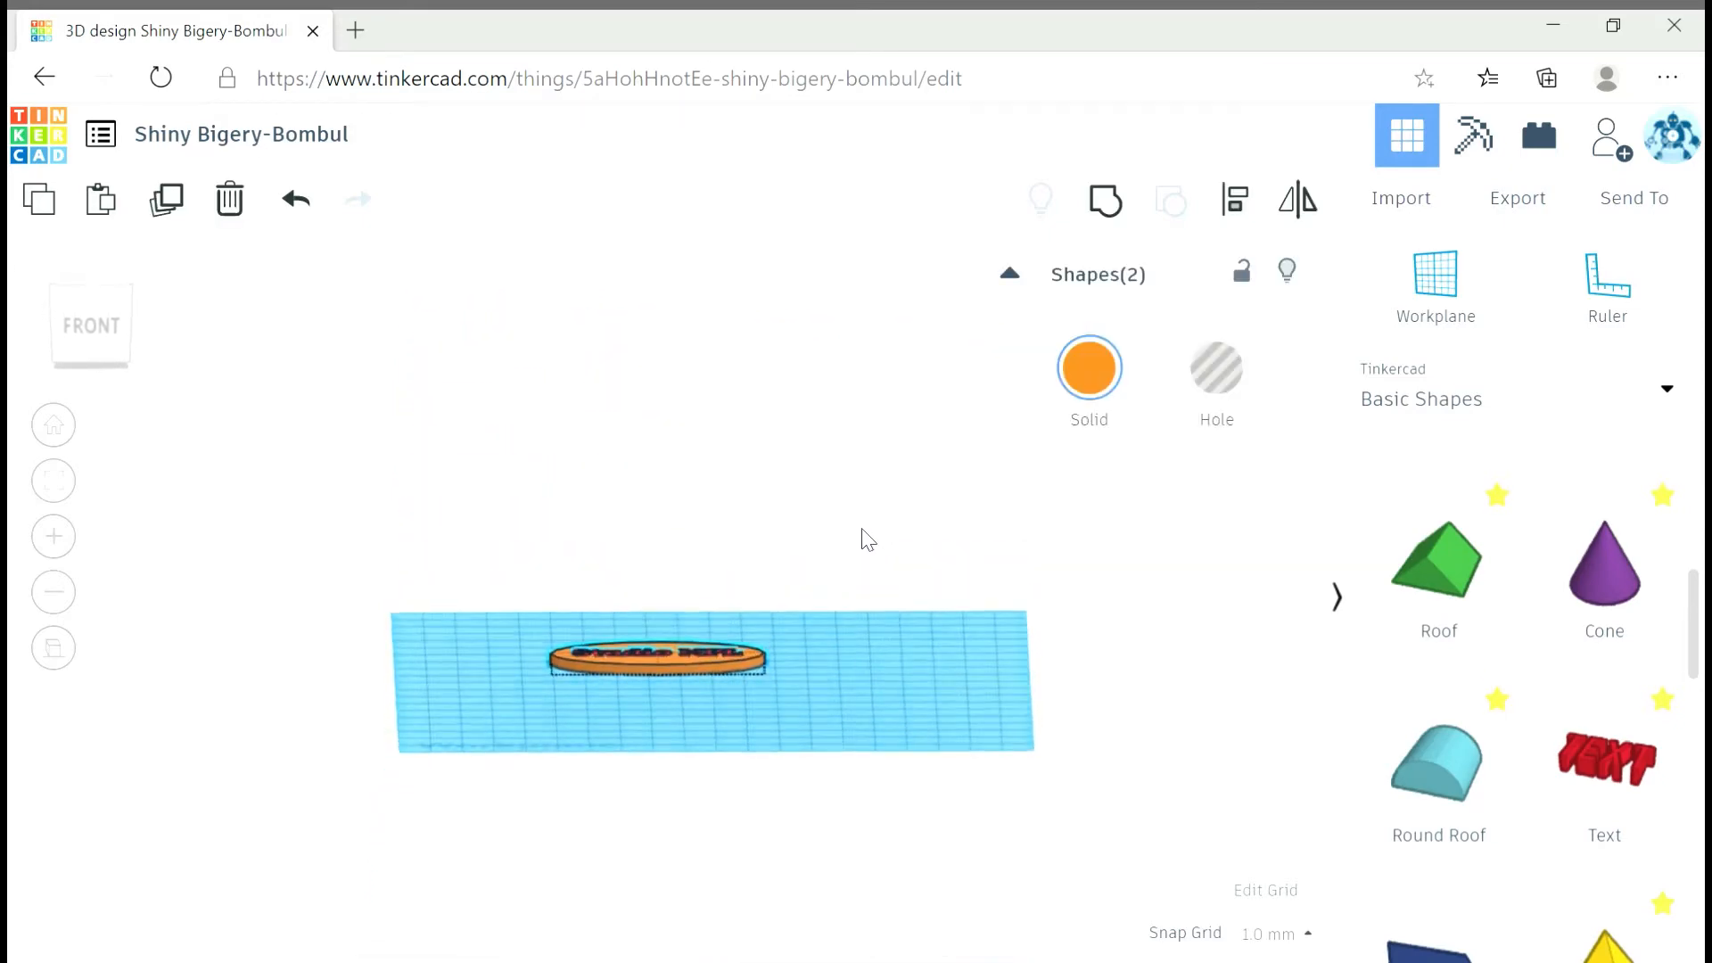
scroll(721, 649, up, 5)
scroll(680, 743, down, 2)
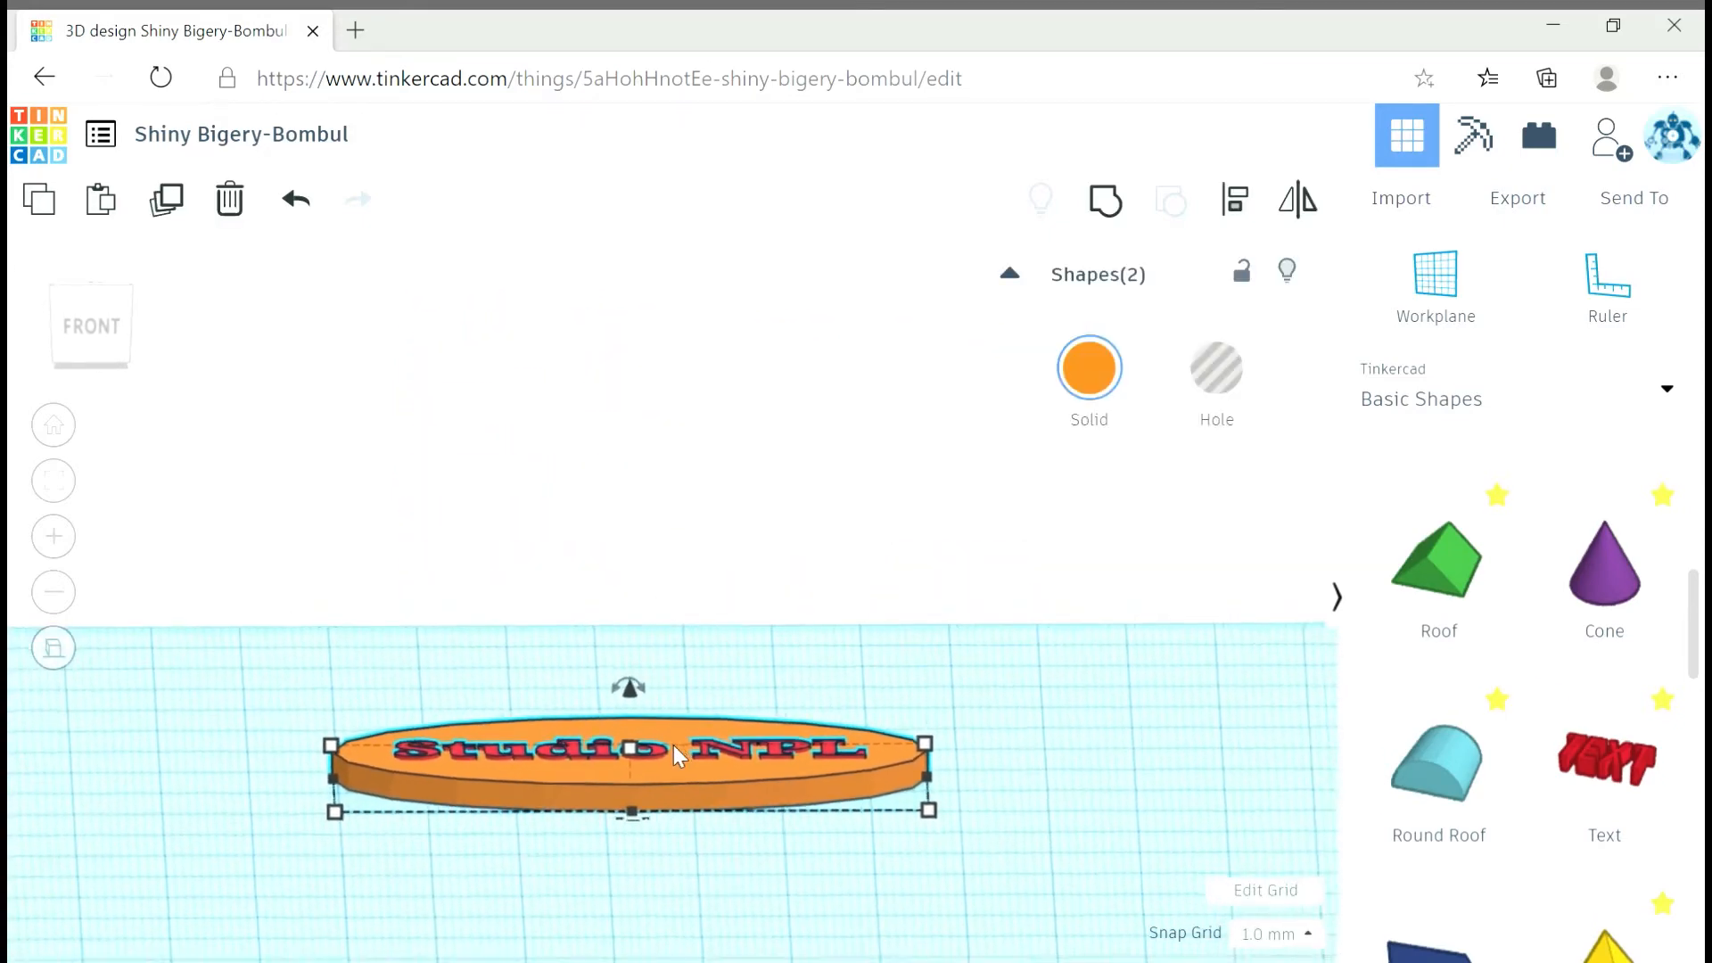
scroll(671, 741, up, 3)
right_drag(613, 894, 642, 924)
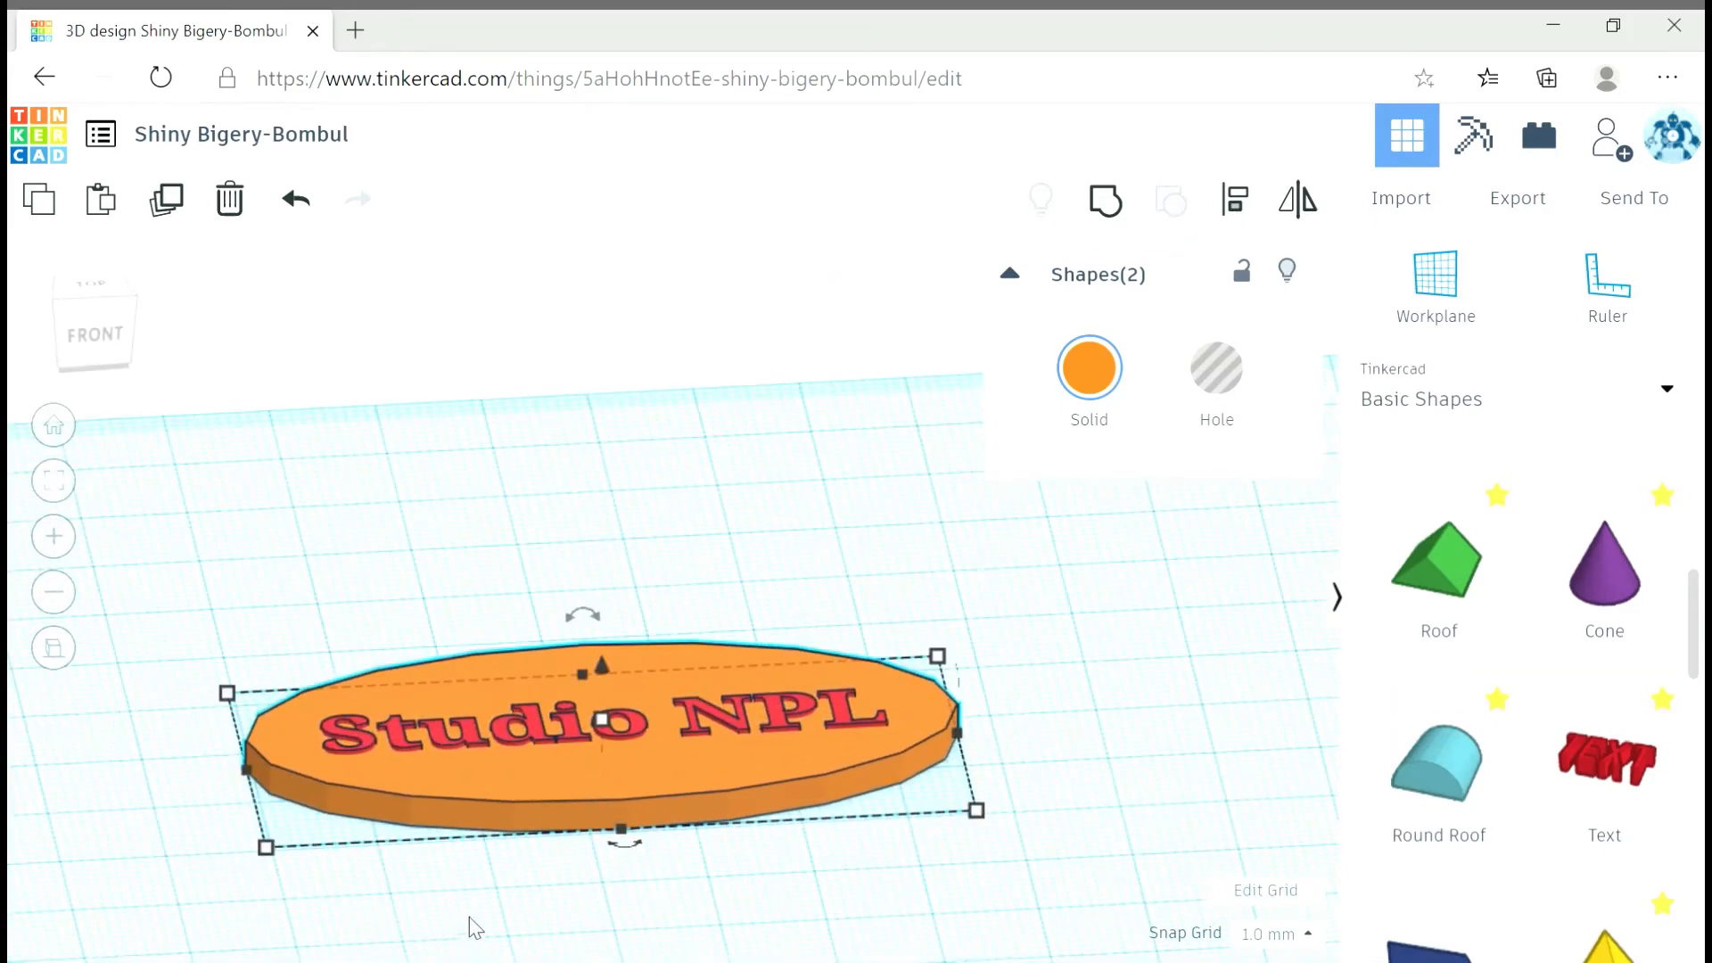
click(507, 896)
right_drag(784, 829, 774, 789)
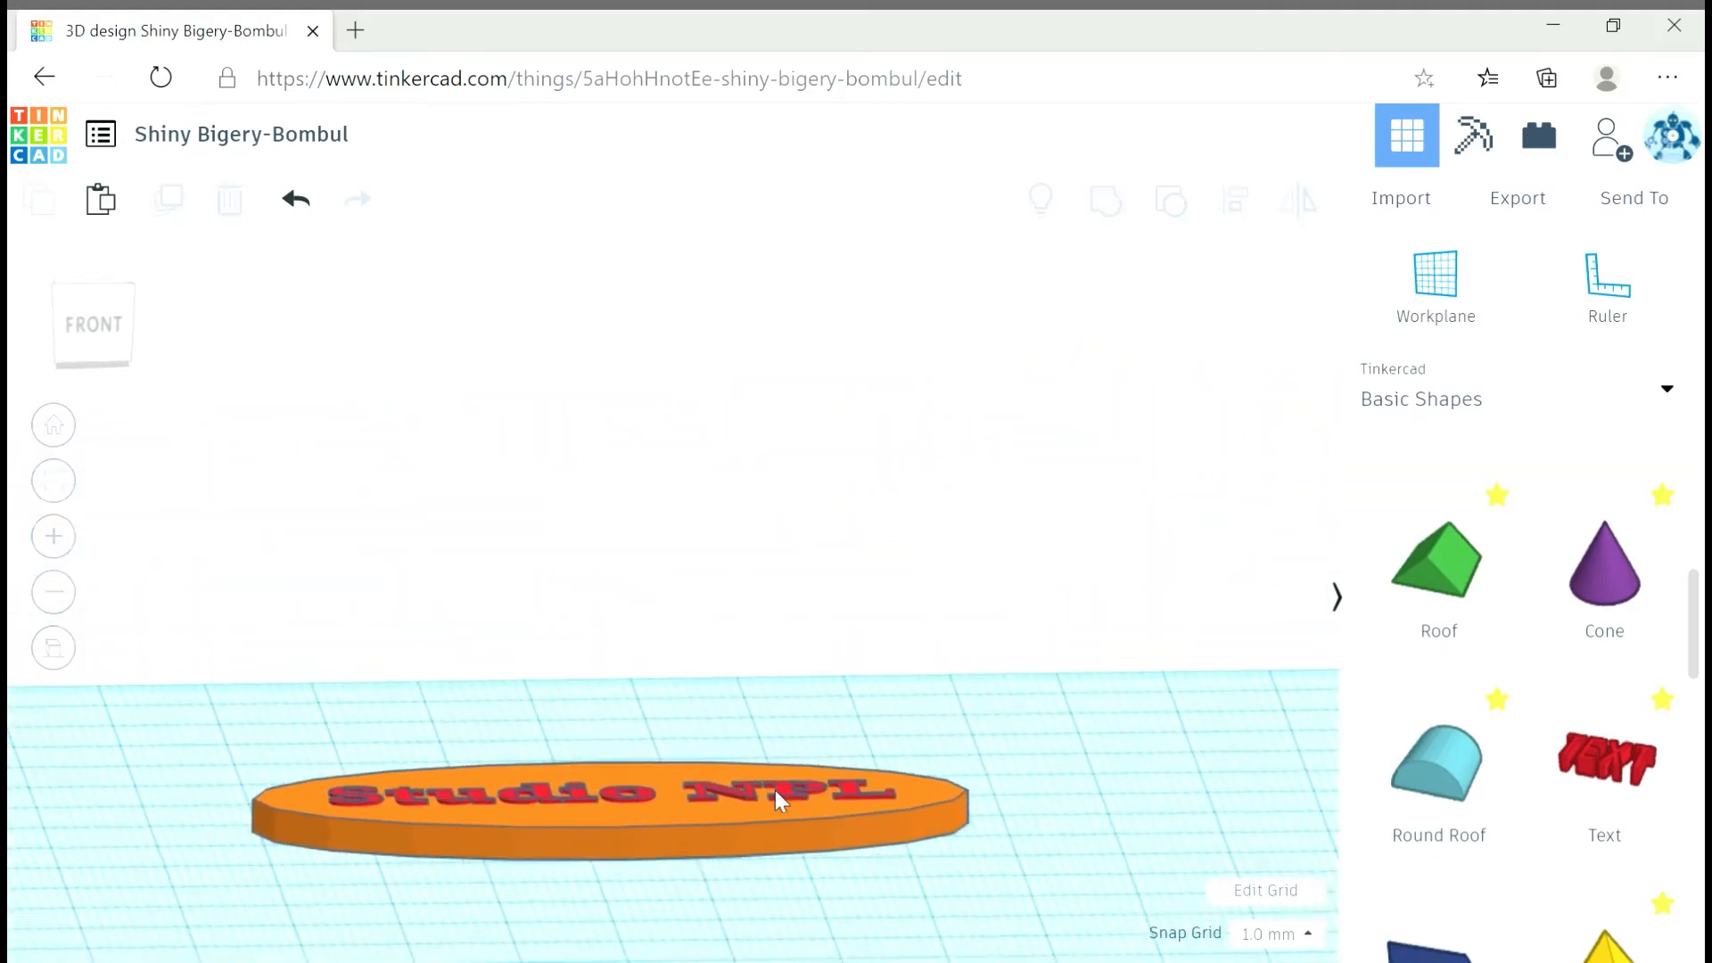
click(604, 847)
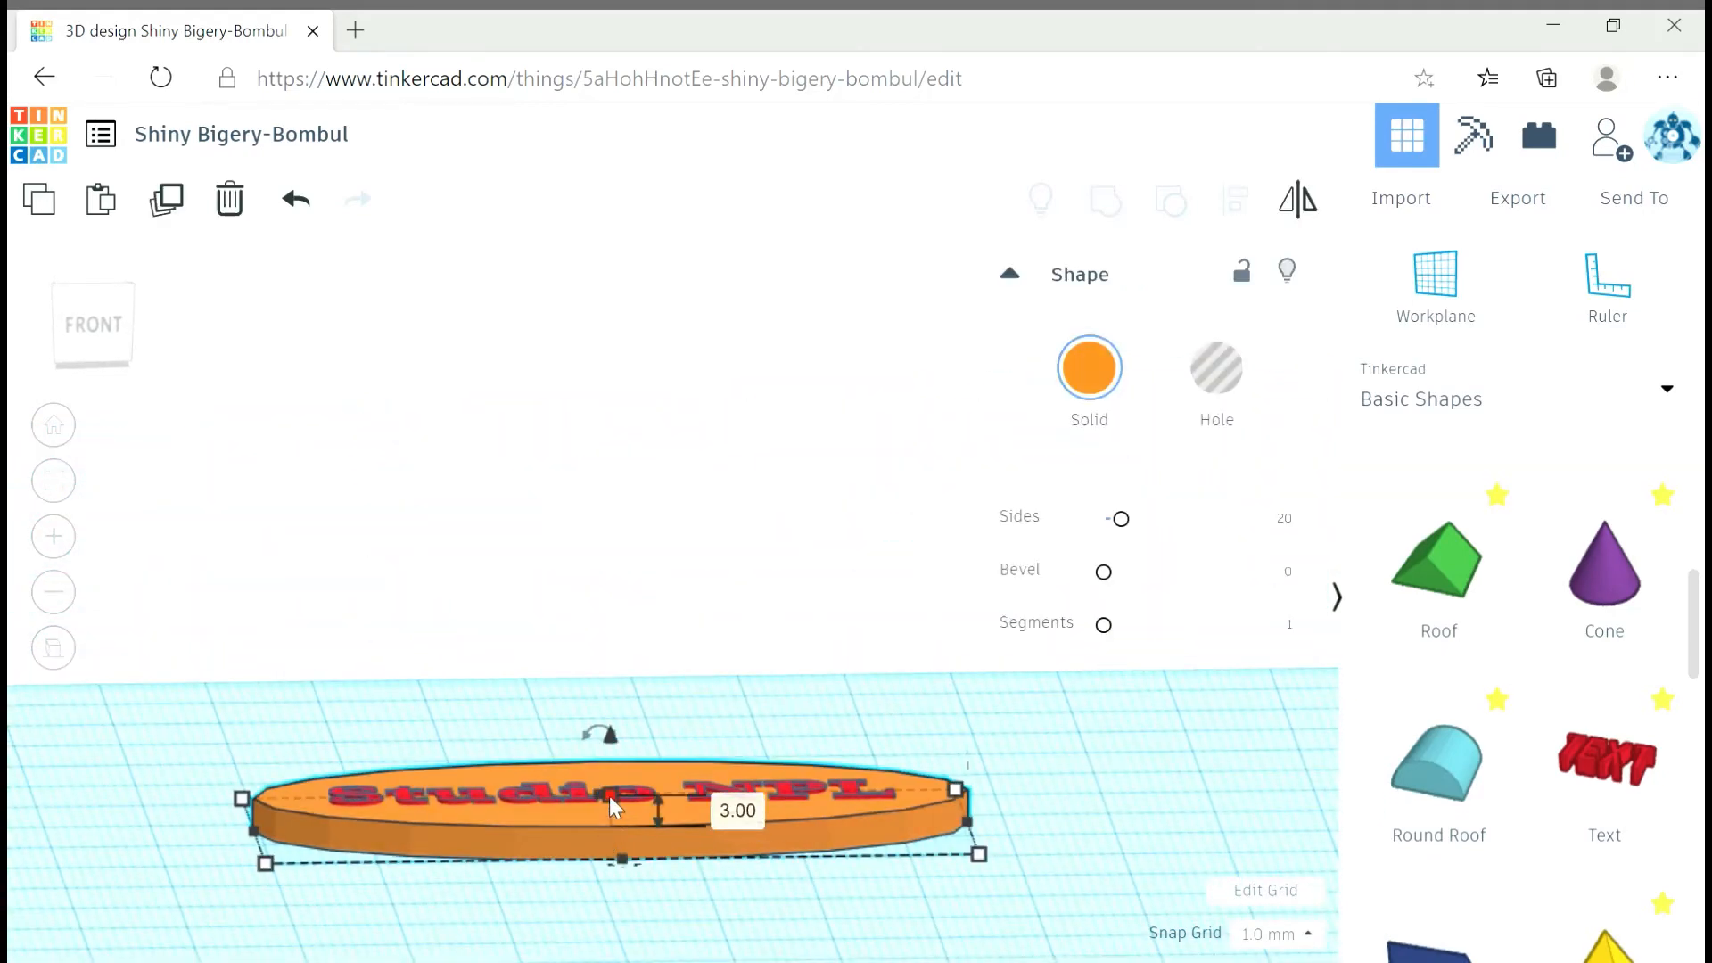
right_drag(515, 905, 559, 817)
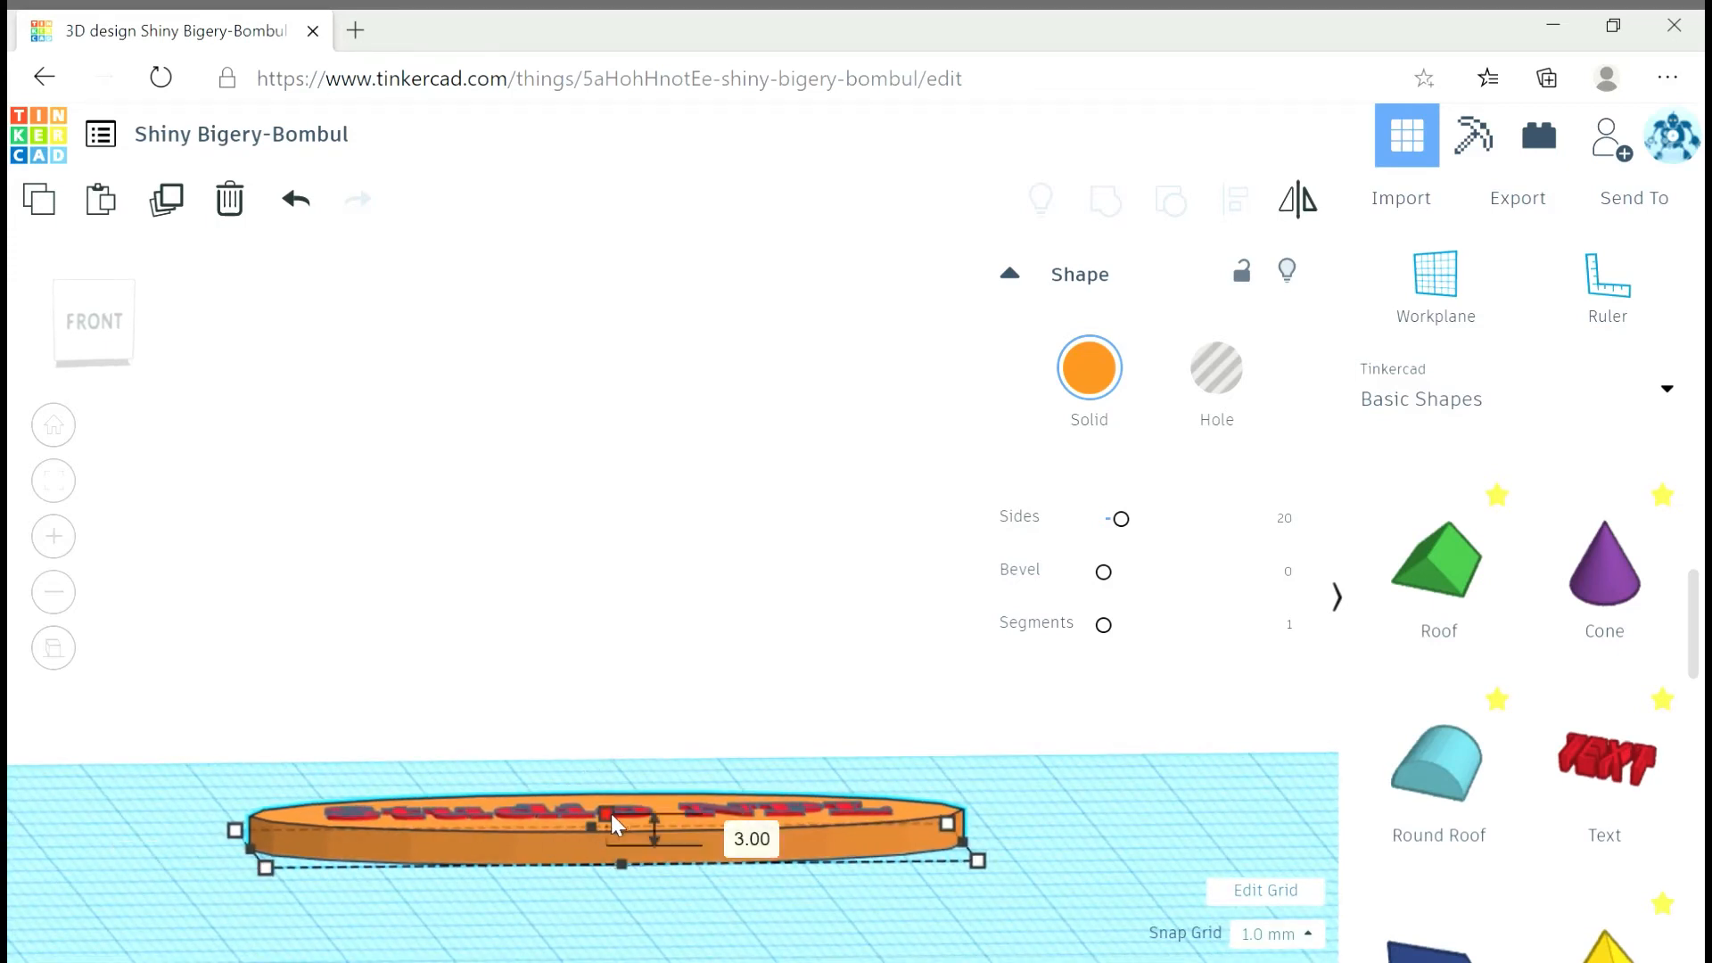
click(475, 664)
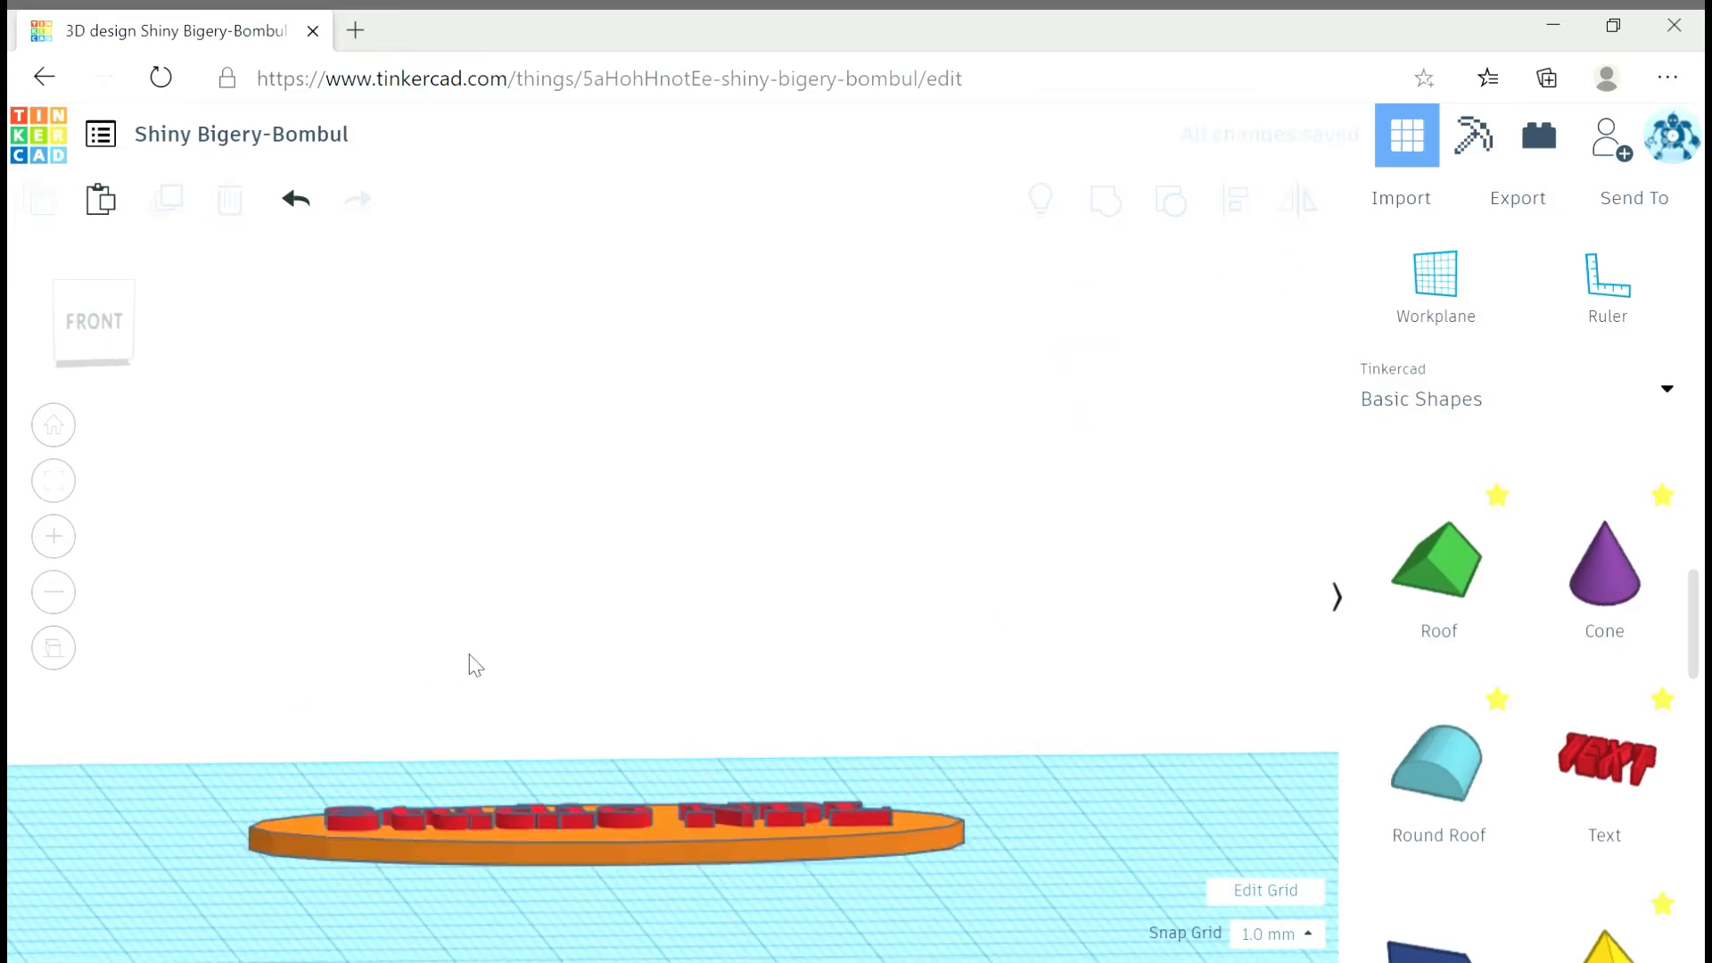
Enlarge the Studio NPL text to about 56.91 by 8 mm and shift it about 2.48 mm to the right on the disc.
right_drag(475, 664, 431, 745)
click(505, 660)
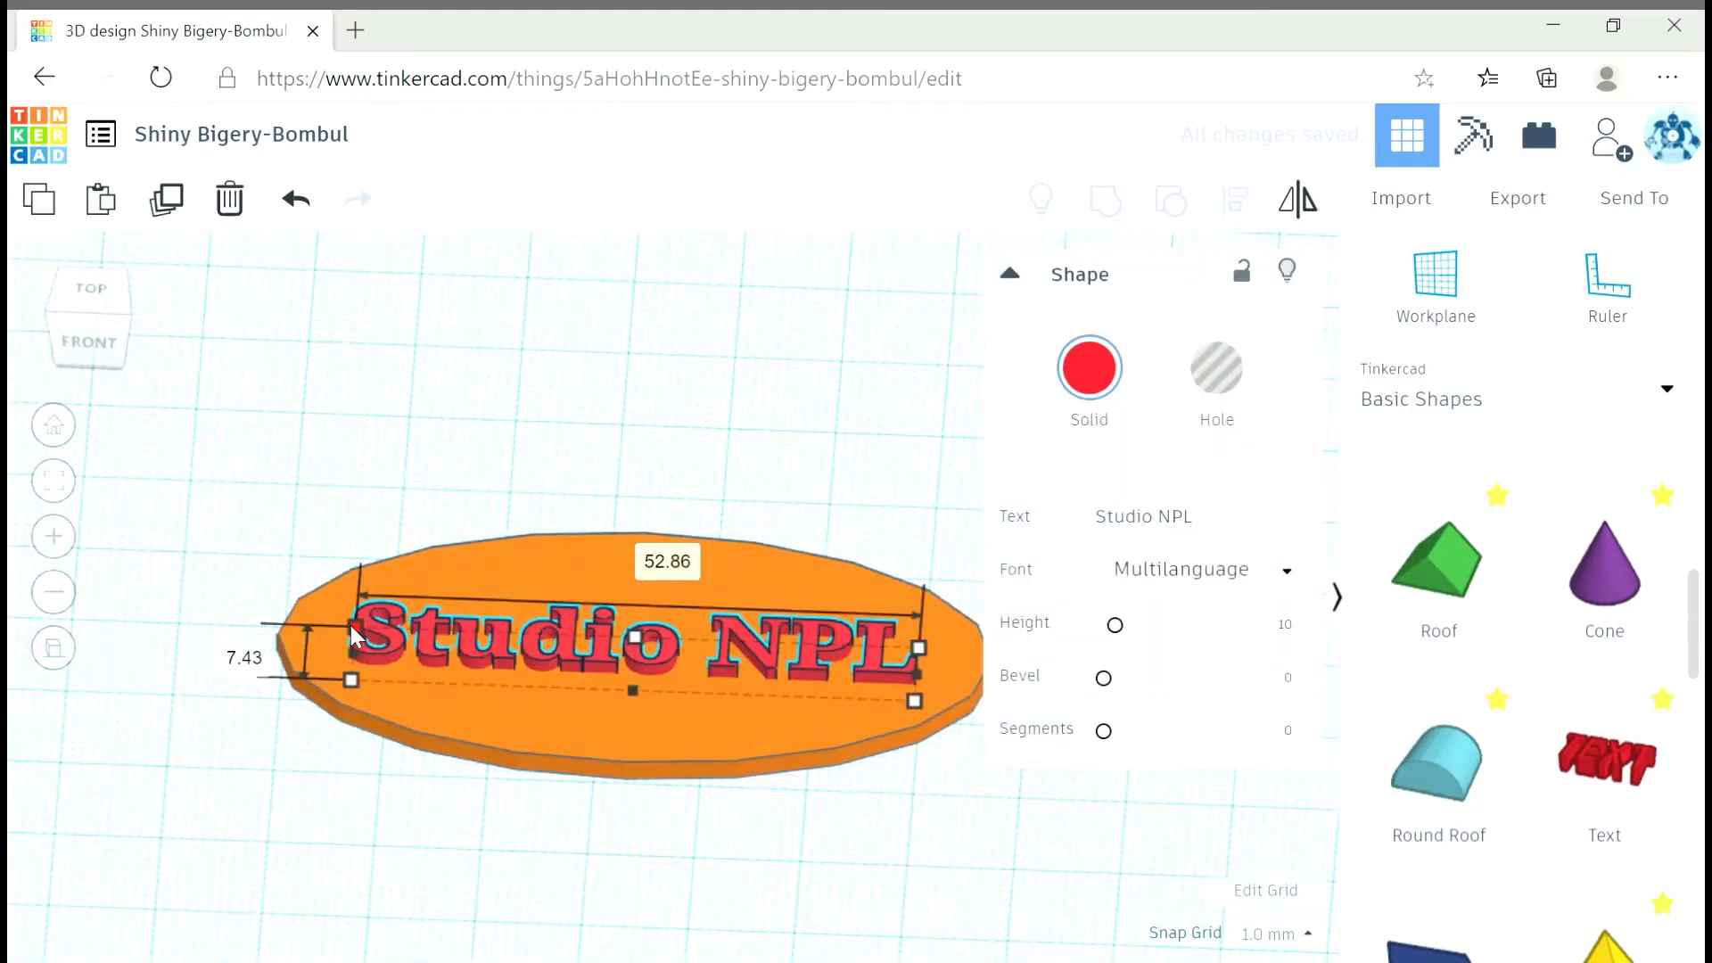
mouse_move(351, 627)
mouse_down()
mouse_move(352, 608)
mouse_move(376, 618)
mouse_up()
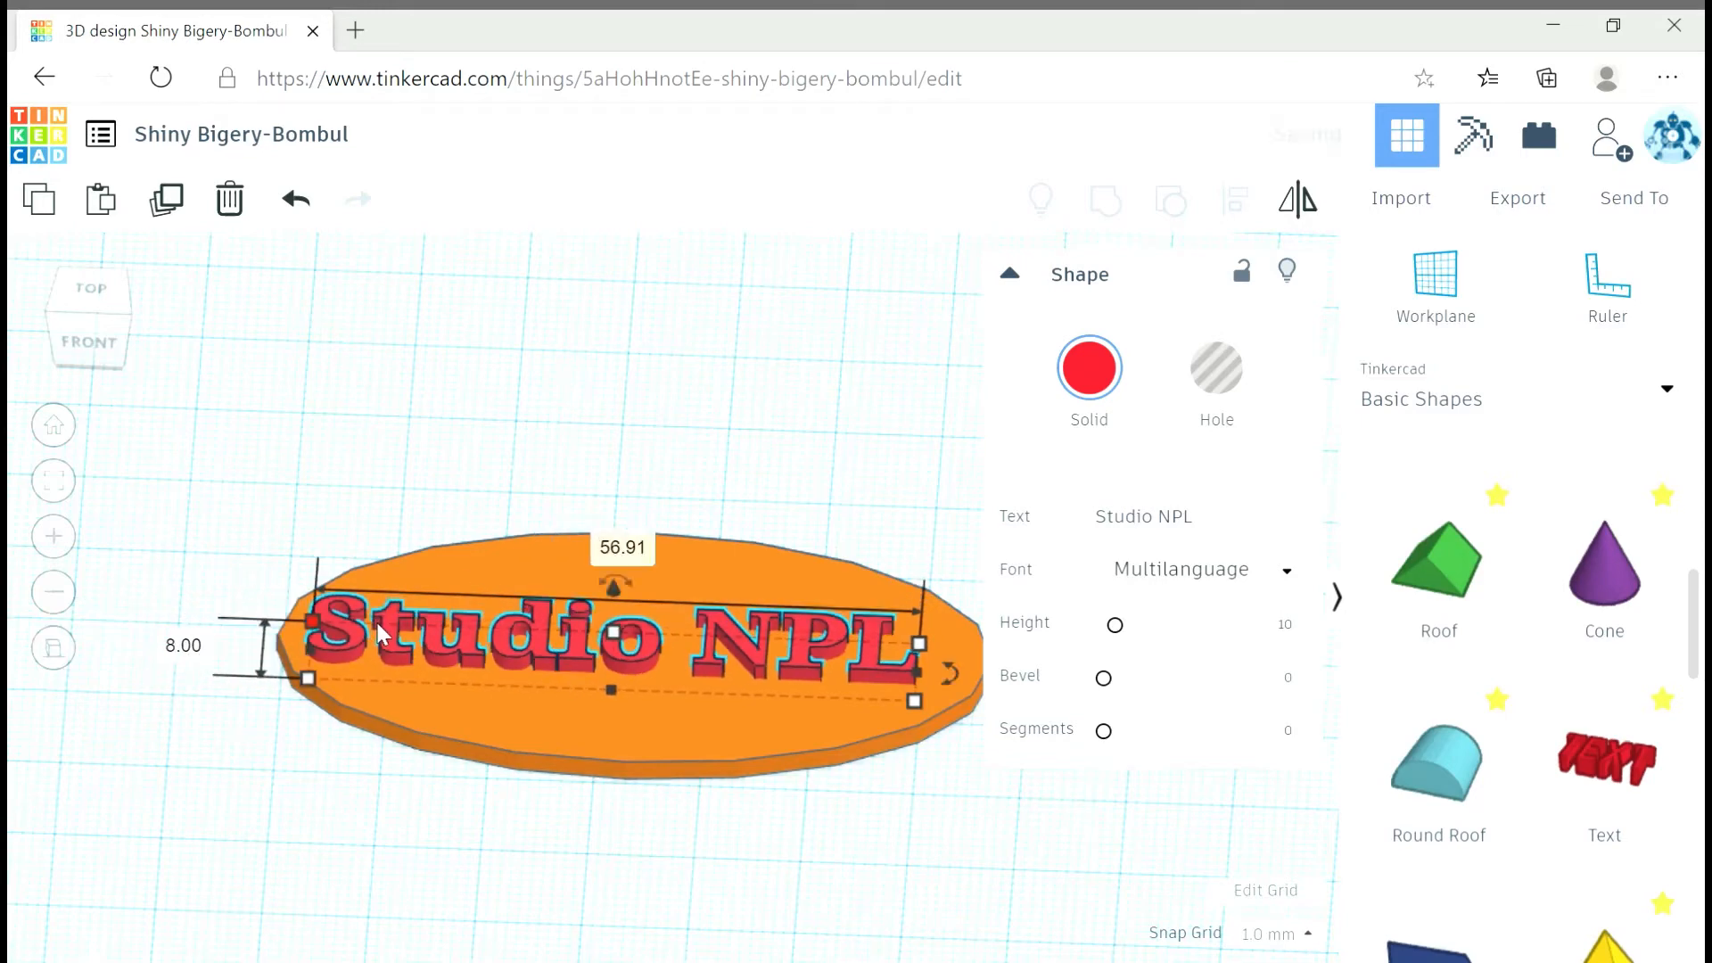
drag(537, 659, 558, 660)
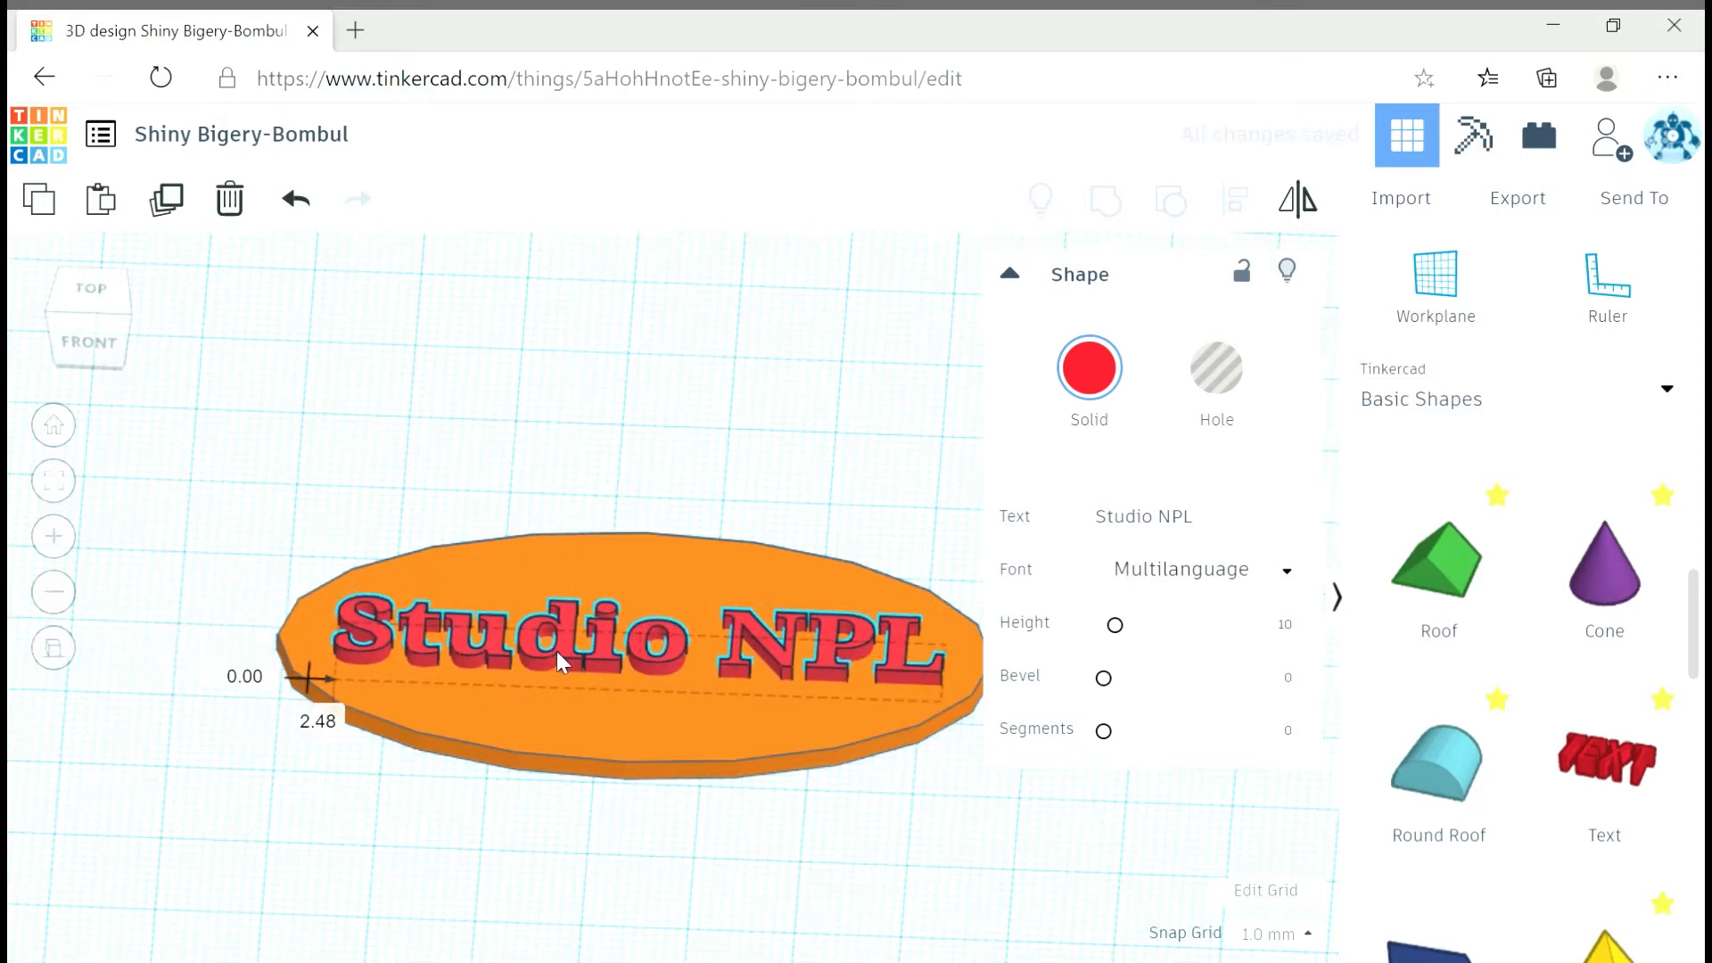
click(568, 381)
Re-centre the enlarged Studio NPL text on the orange disc in both the width and depth directions.
right_drag(561, 371, 543, 583)
scroll(537, 587, down, 3)
drag(337, 314, 899, 713)
click(1239, 202)
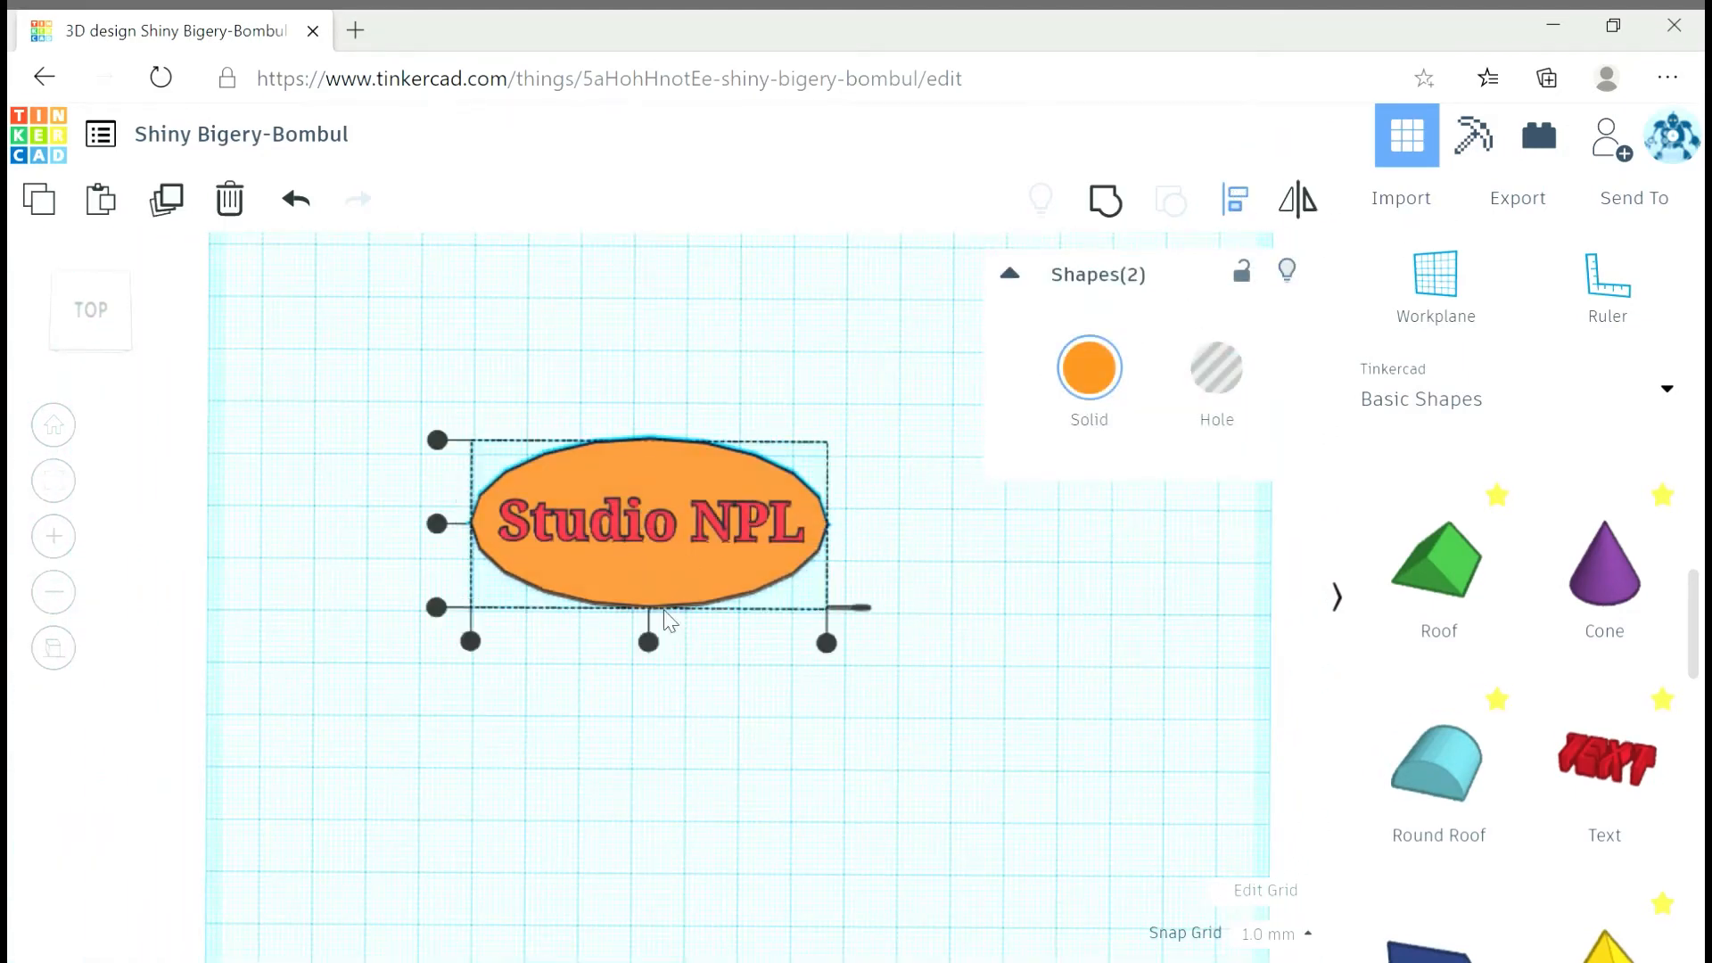
click(649, 642)
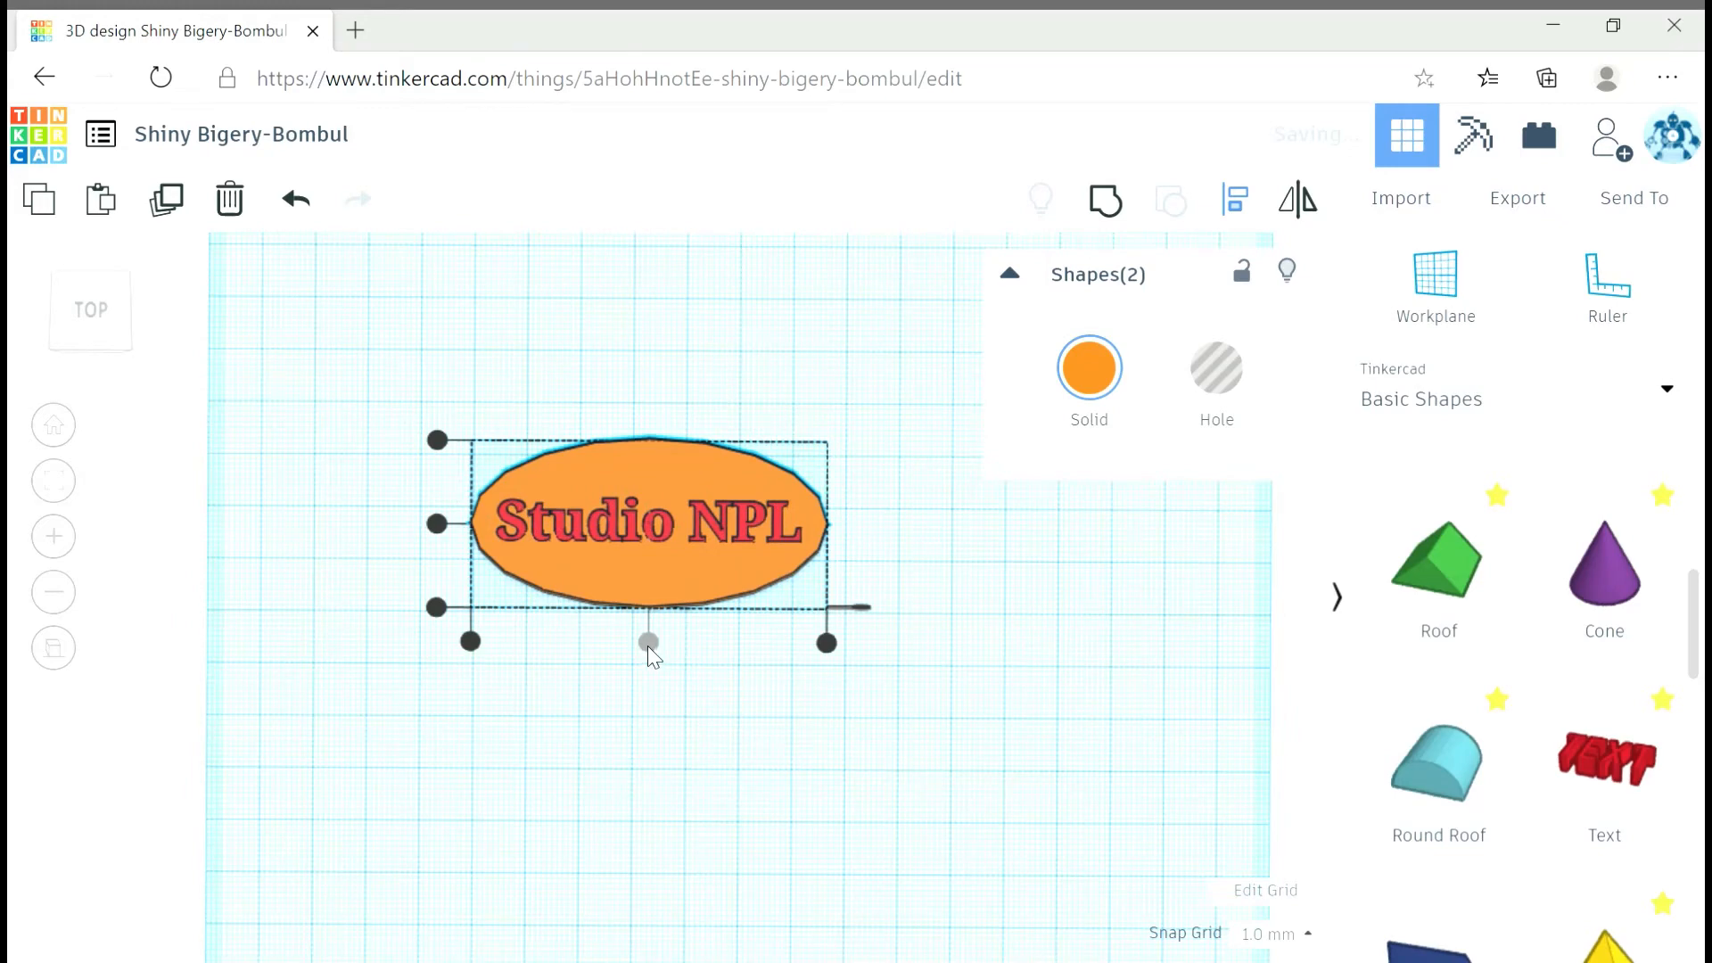
click(436, 523)
click(327, 638)
Group the orange disc and the Studio NPL text into a single solid shape and deselect it.
right_drag(327, 637, 336, 710)
drag(323, 383, 1062, 772)
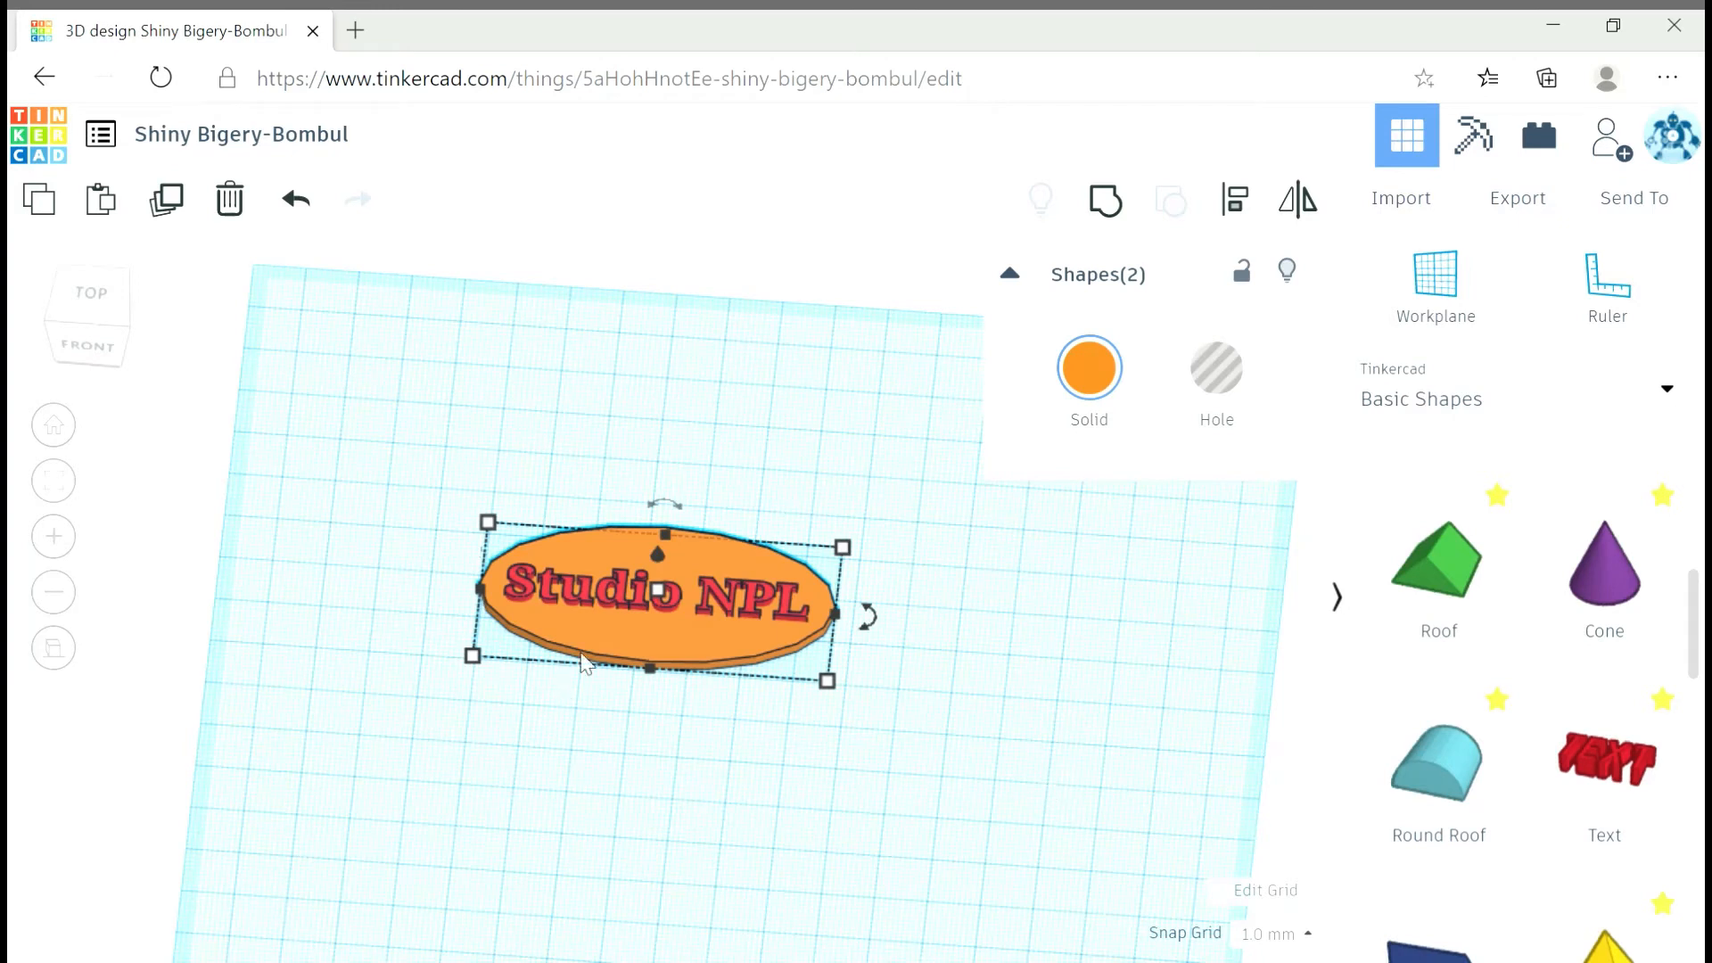
click(1119, 214)
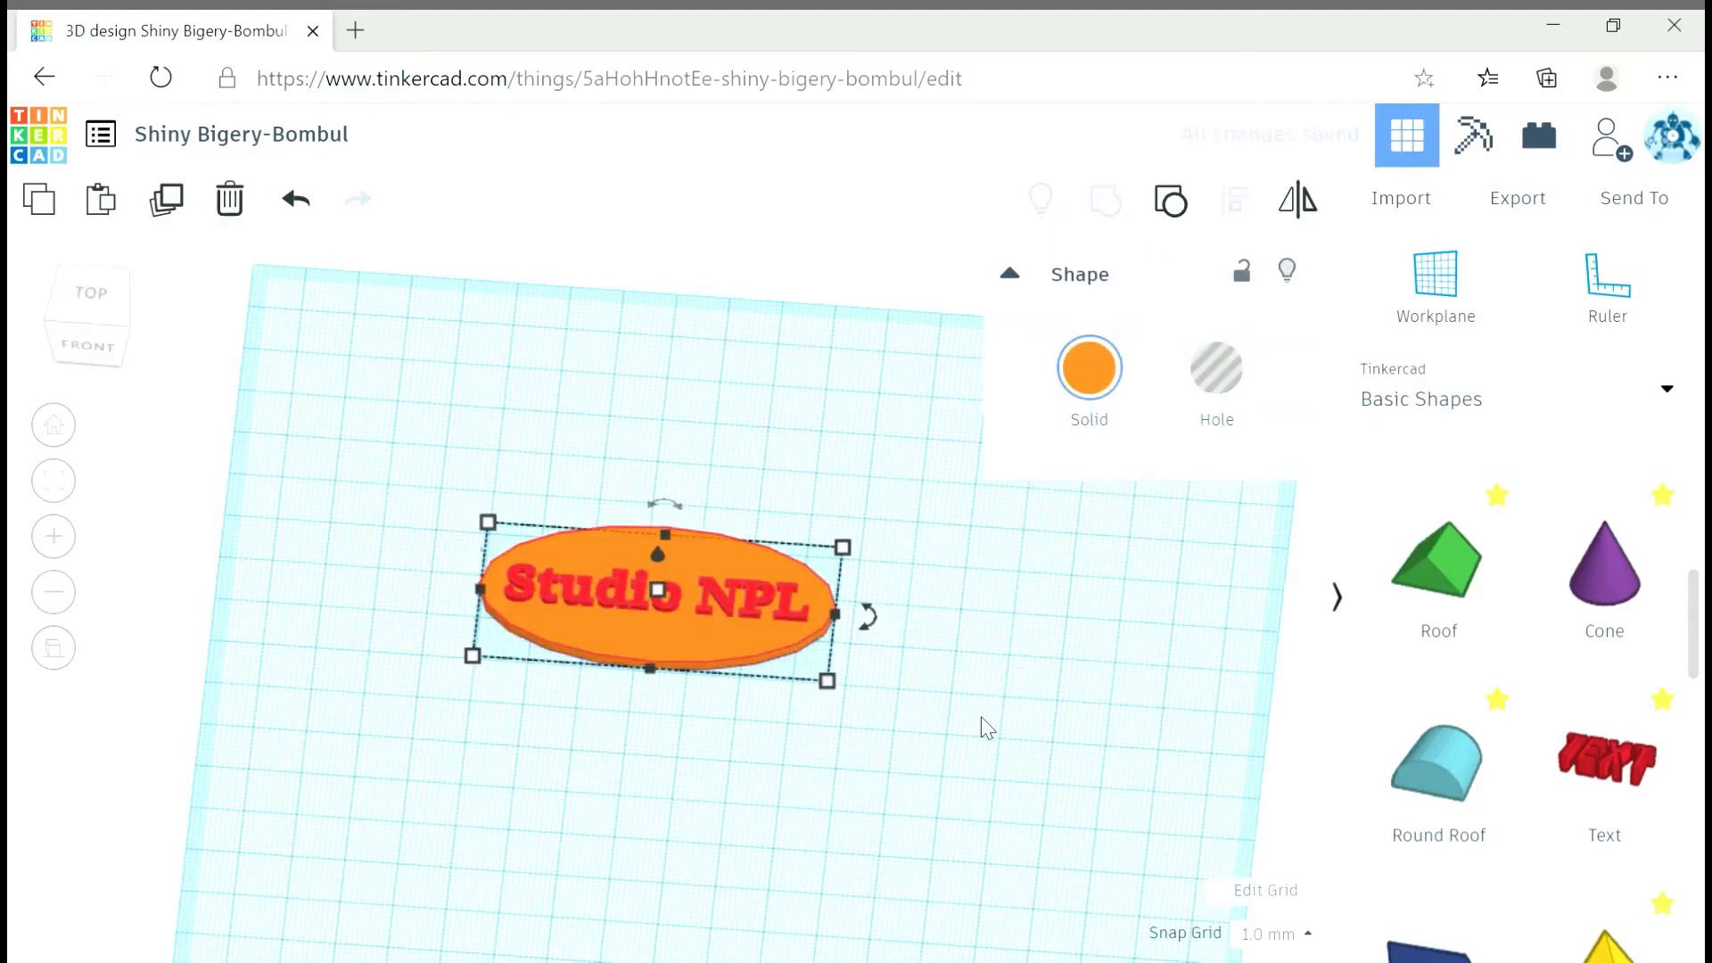
mouse_move(983, 715)
right_down()
mouse_move(1017, 640)
mouse_move(996, 720)
right_up()
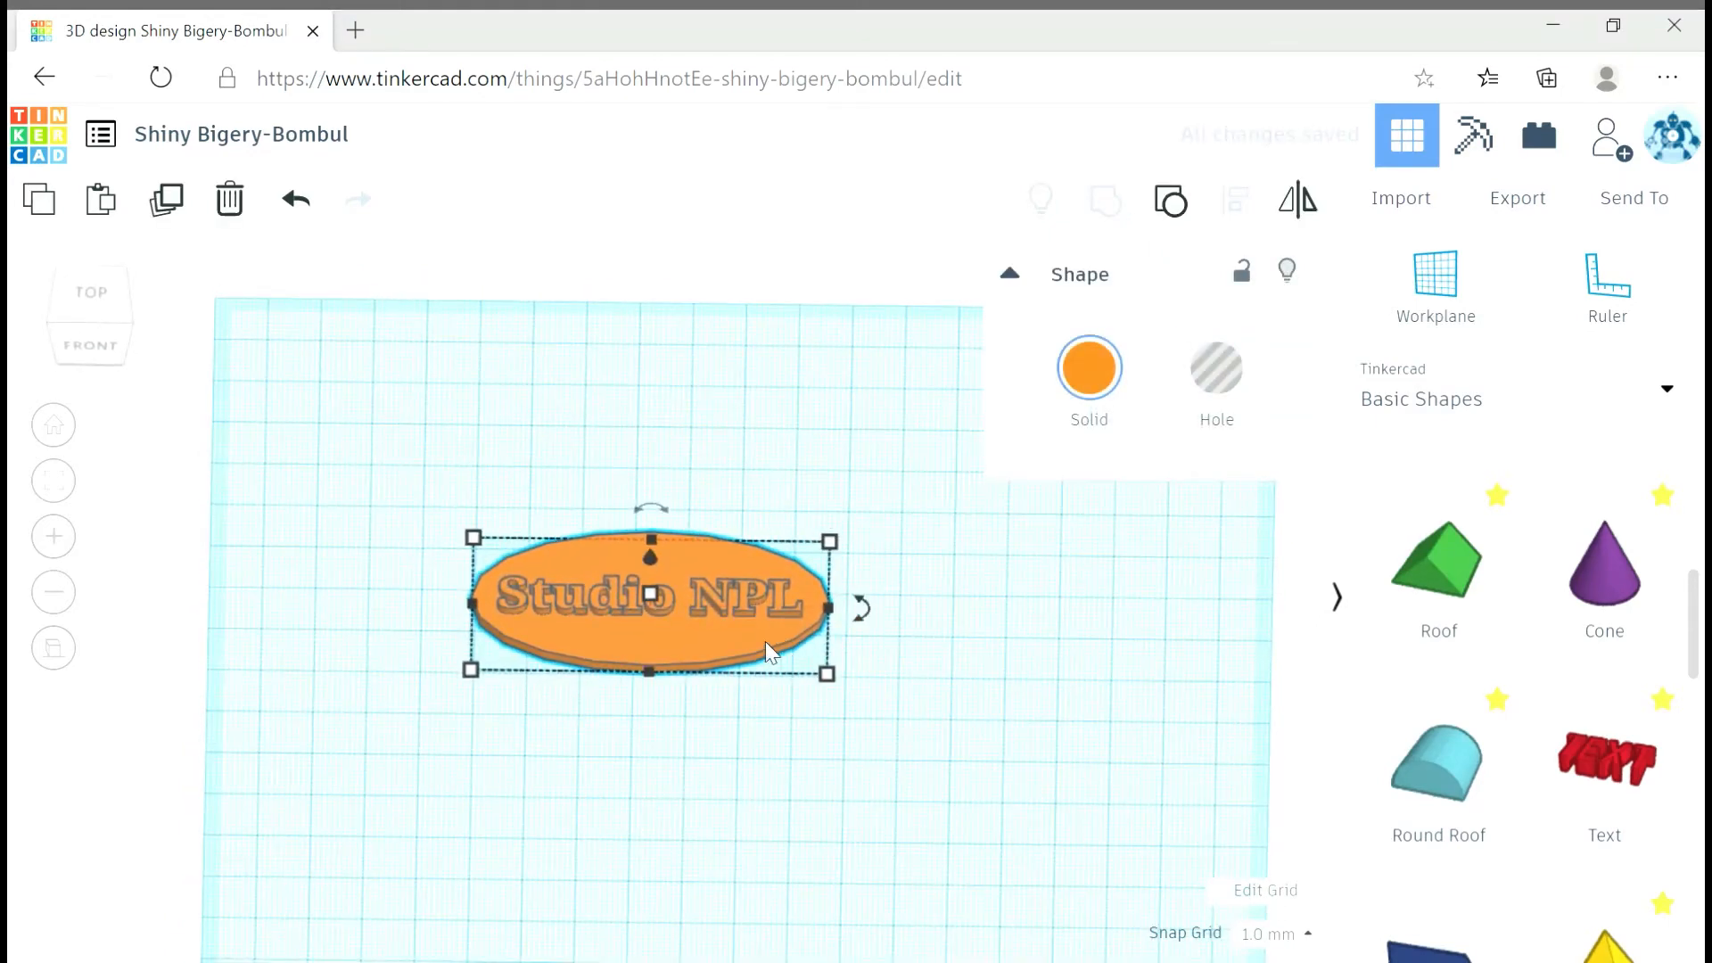
click(814, 753)
Enlarge the grouped Studio NPL disc and move it about 11 mm left and 20 mm back on the workplane.
click(724, 600)
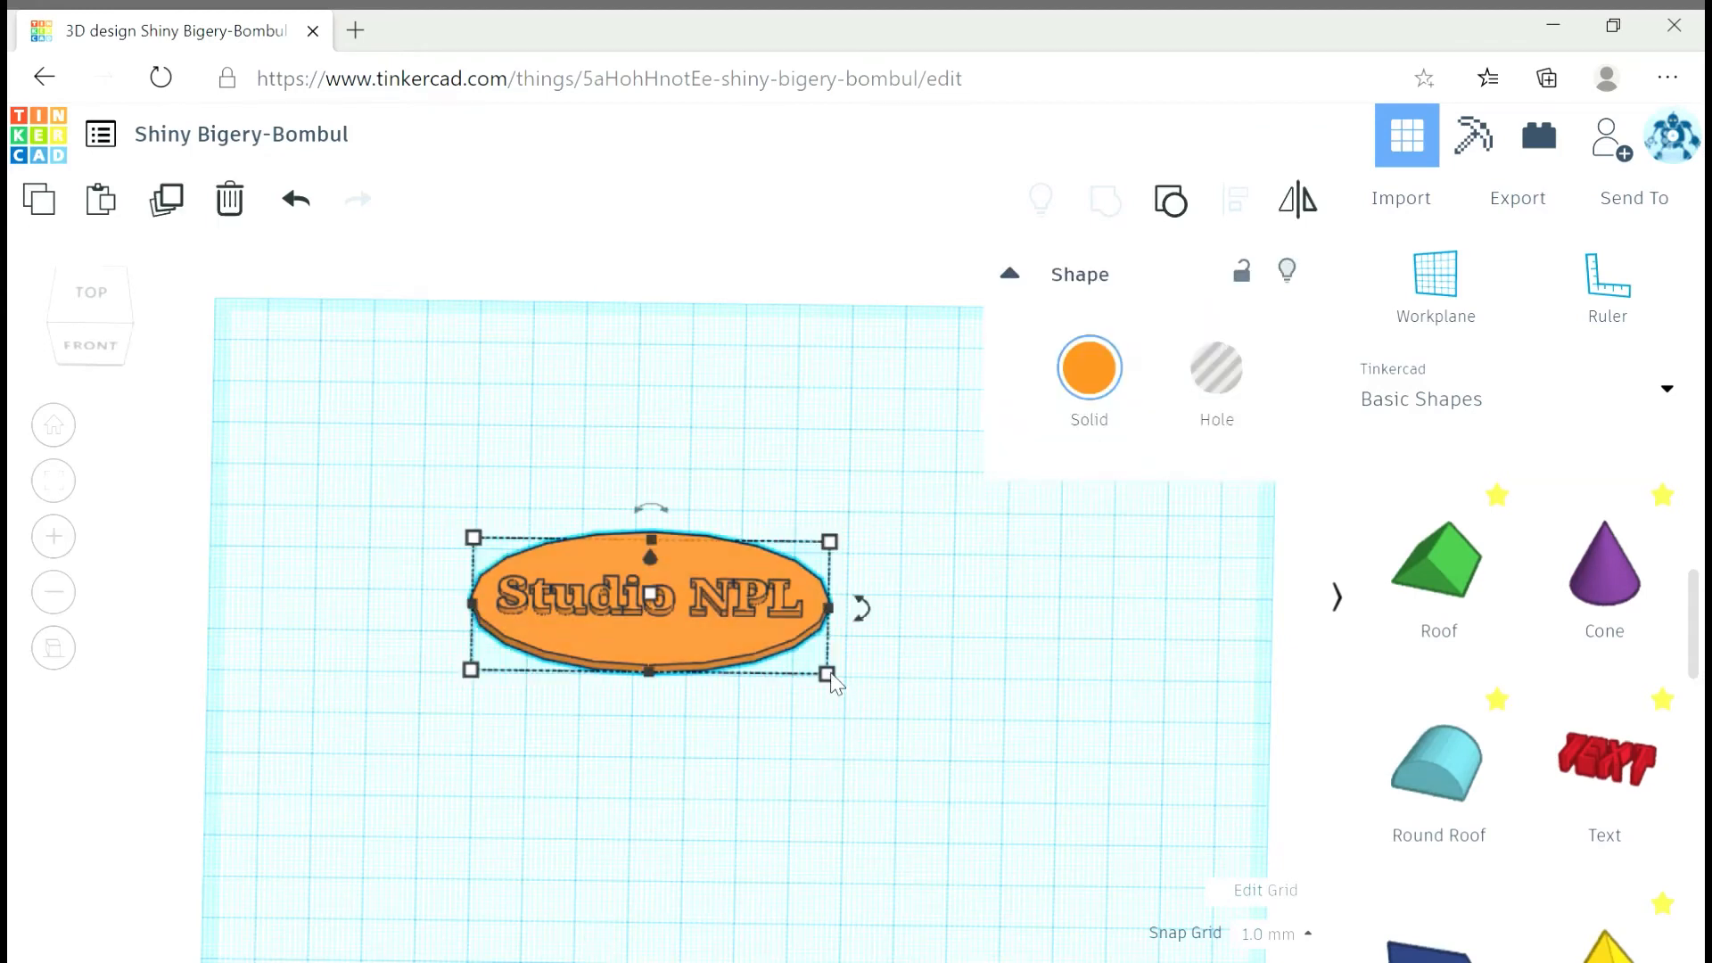
drag(829, 676, 1056, 782)
drag(804, 602, 684, 577)
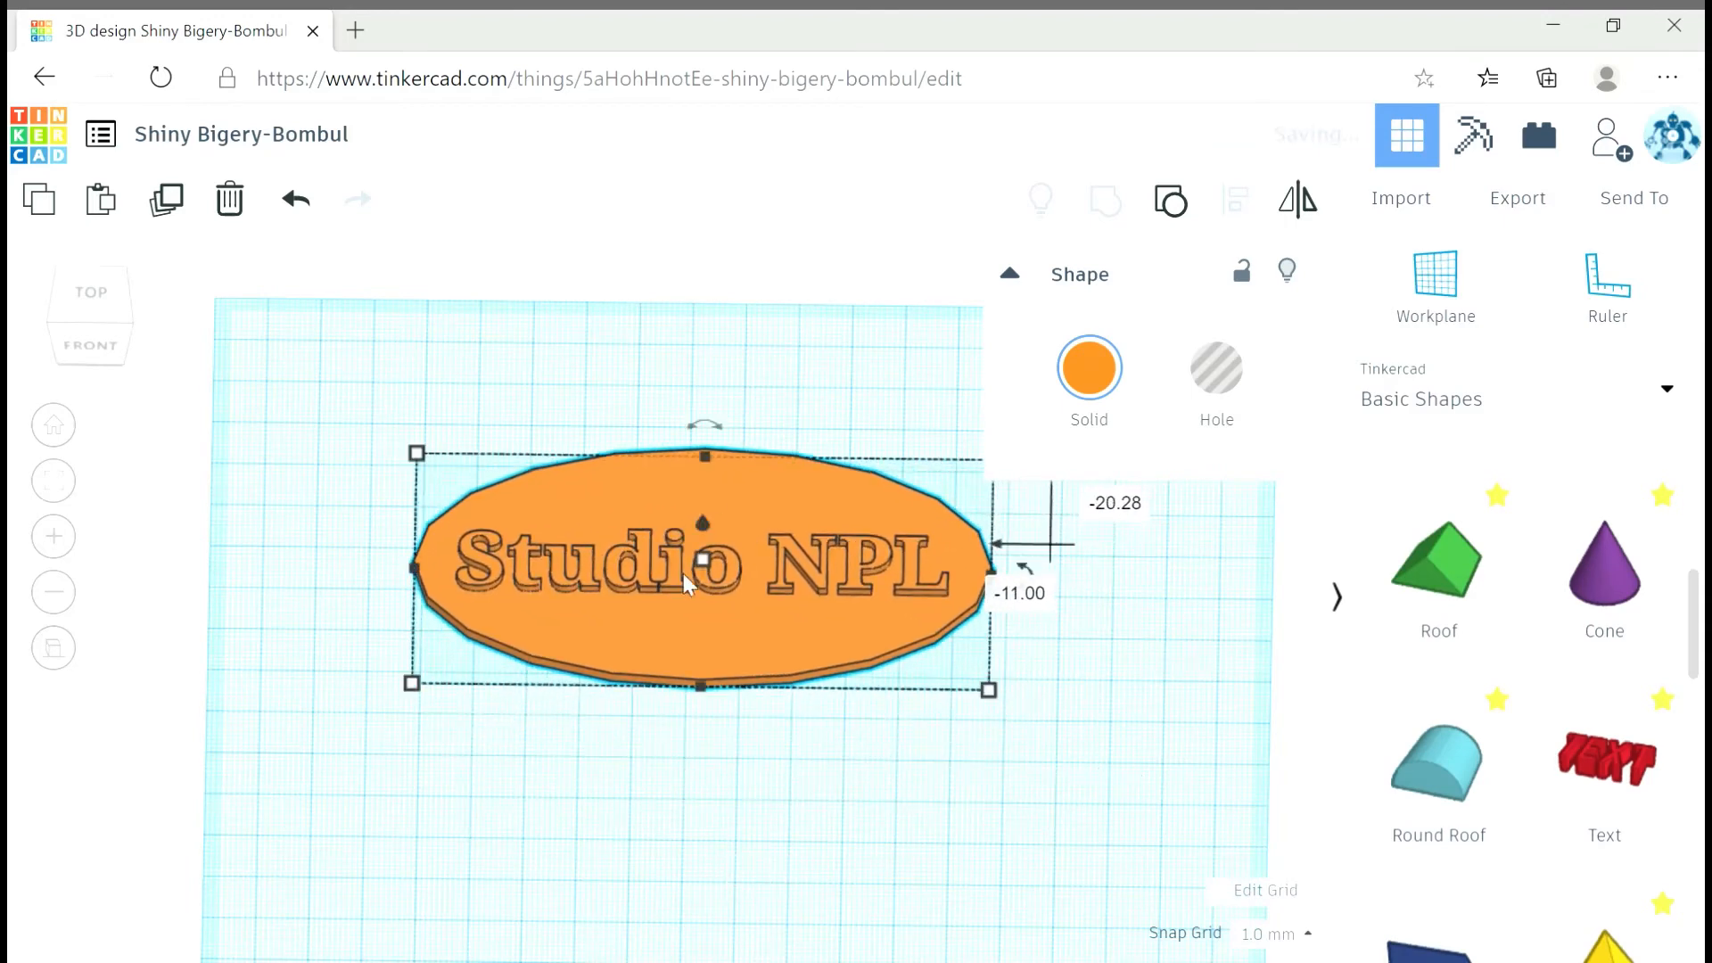
Set the overall height of the grouped Studio NPL disc to 4 mm.
right_drag(648, 833, 673, 667)
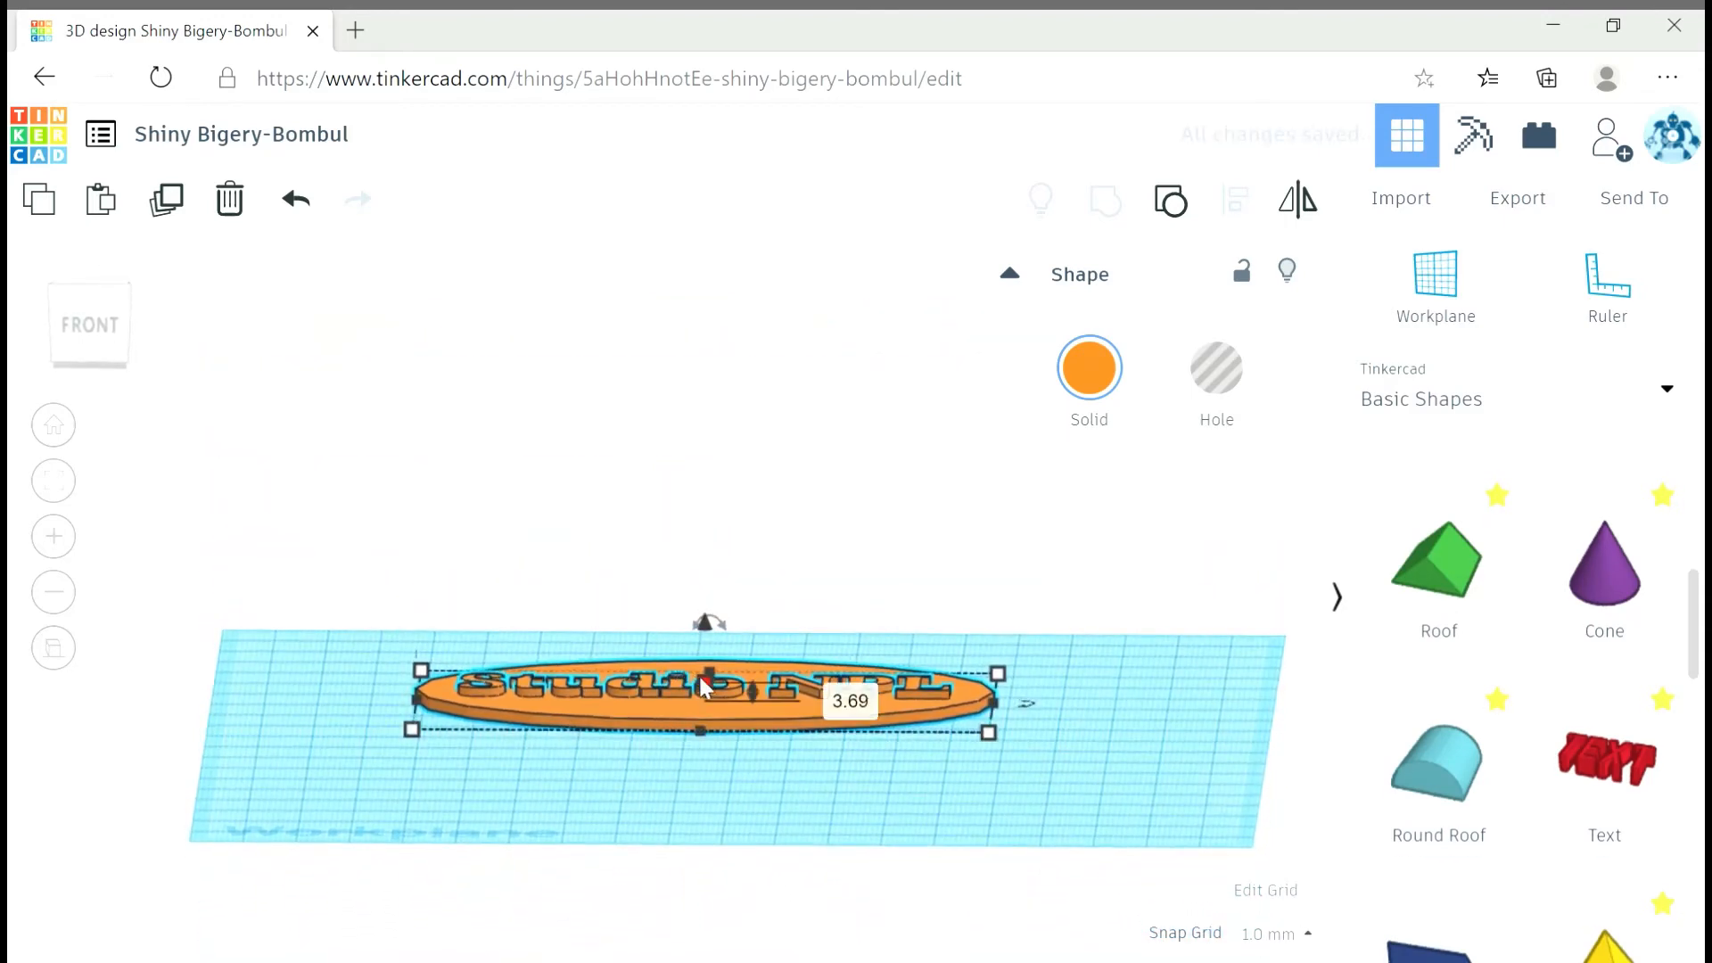
mouse_move(701, 670)
mouse_down()
mouse_move(705, 644)
mouse_move(711, 684)
mouse_up()
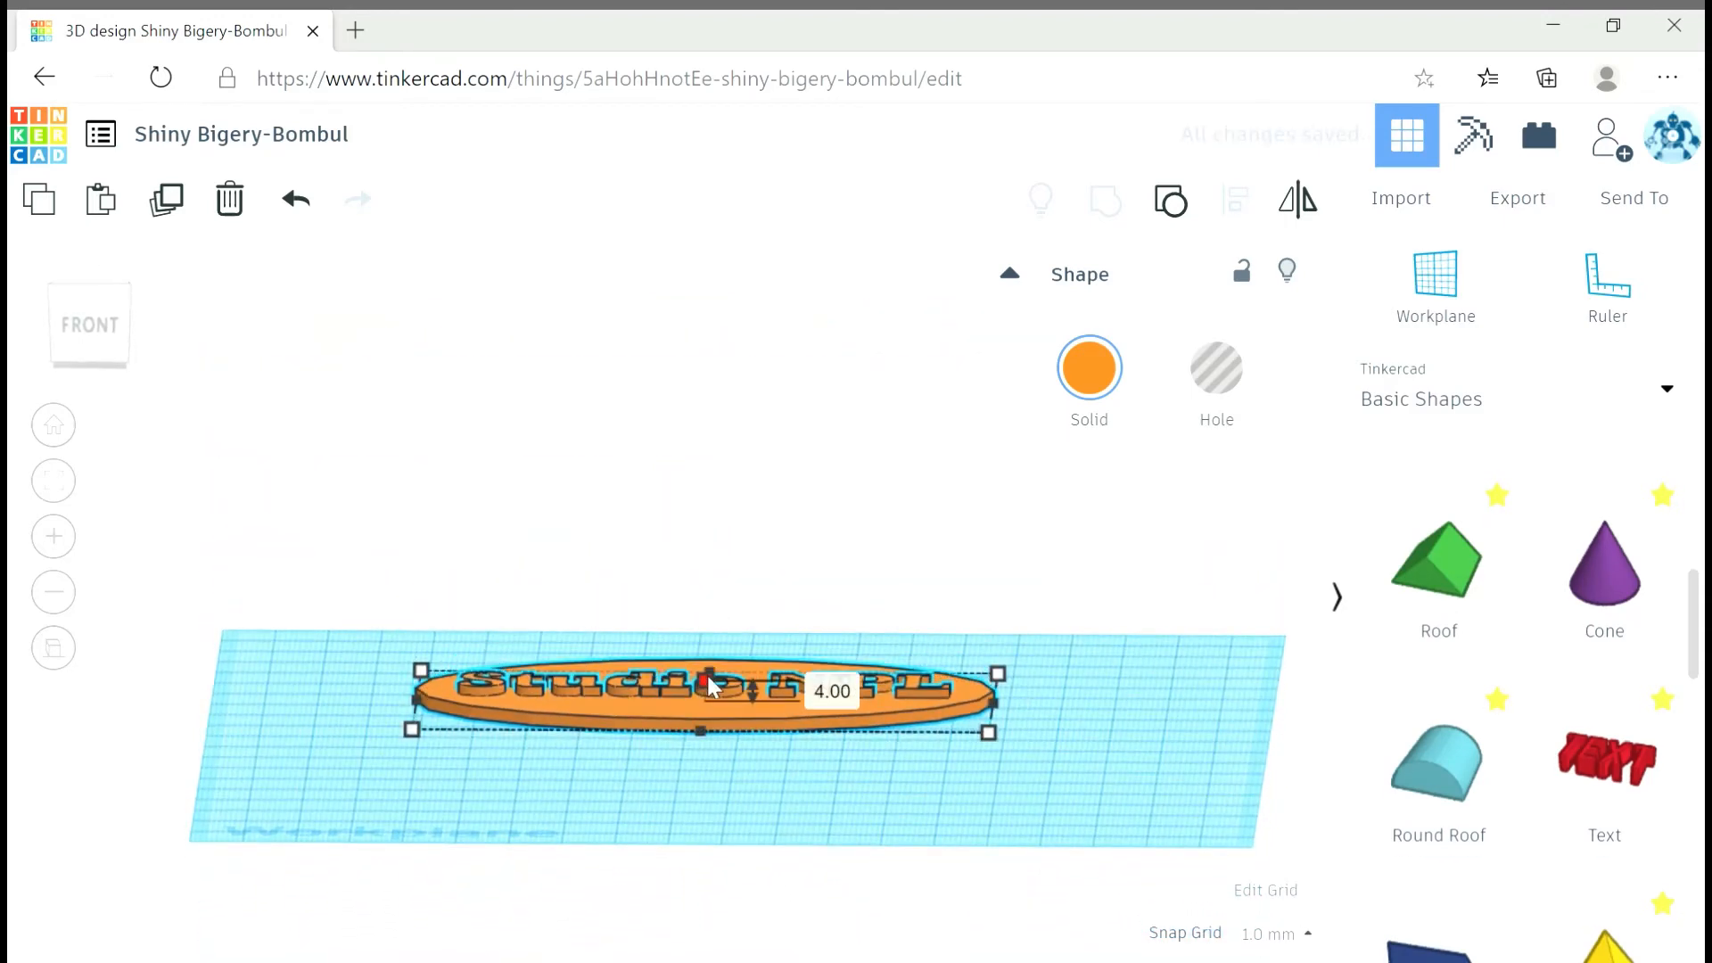
right_drag(311, 603, 379, 894)
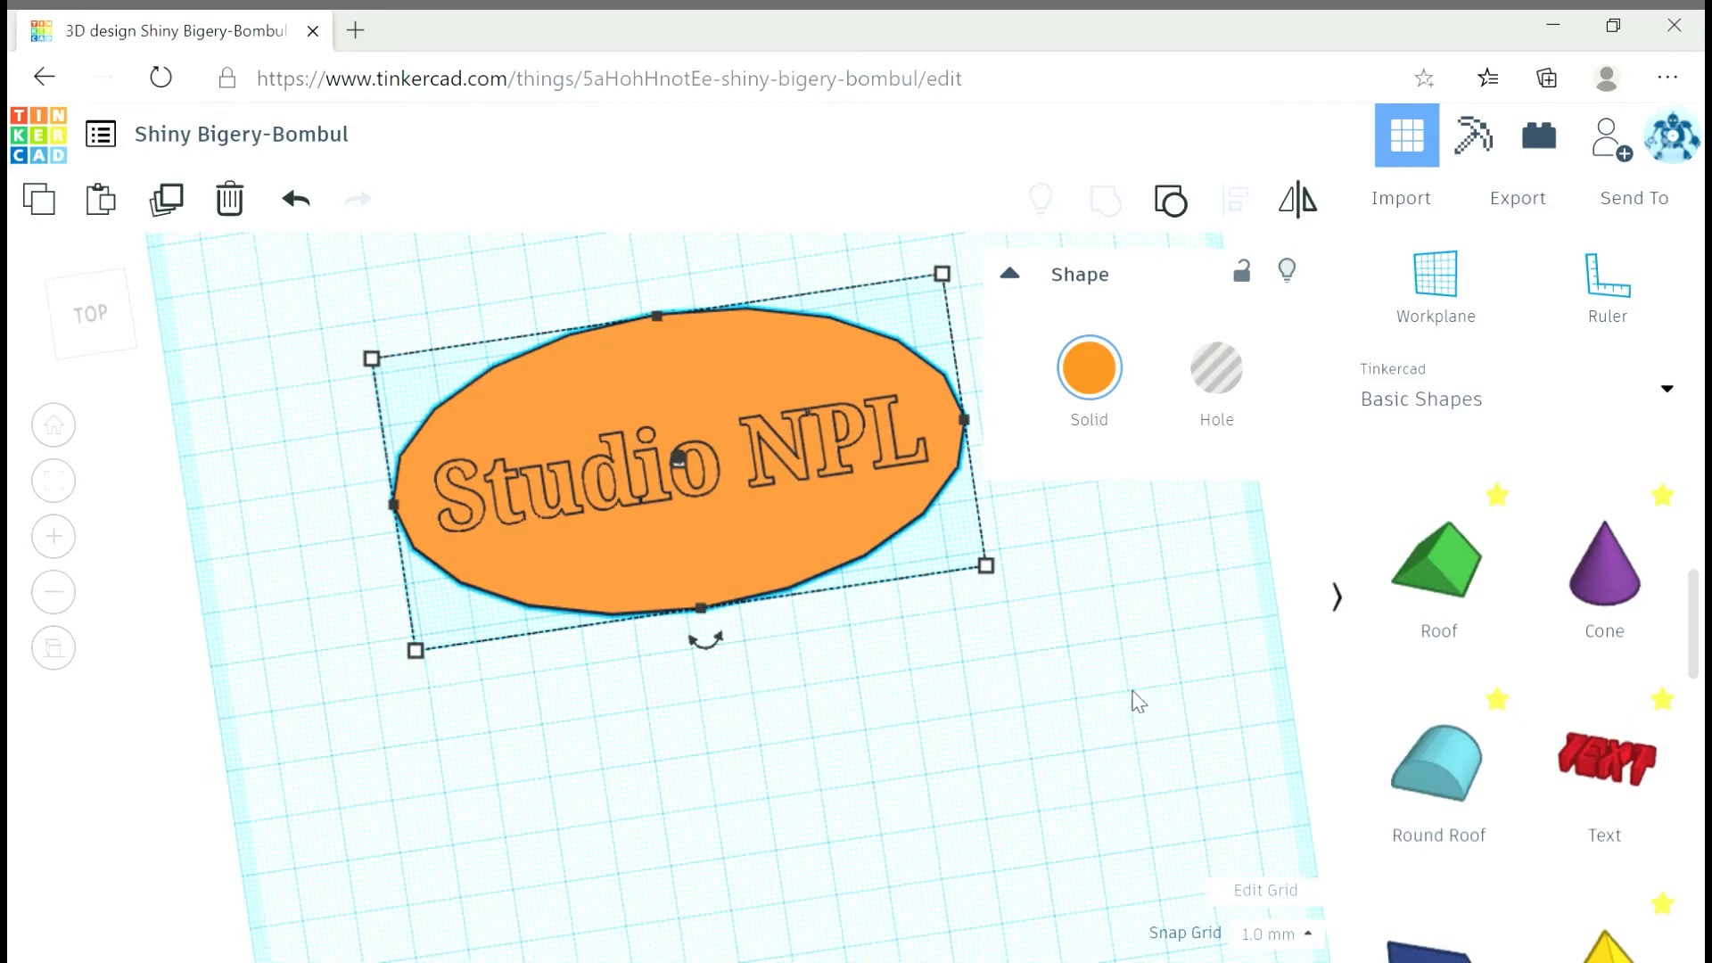
right_drag(1138, 702, 1139, 652)
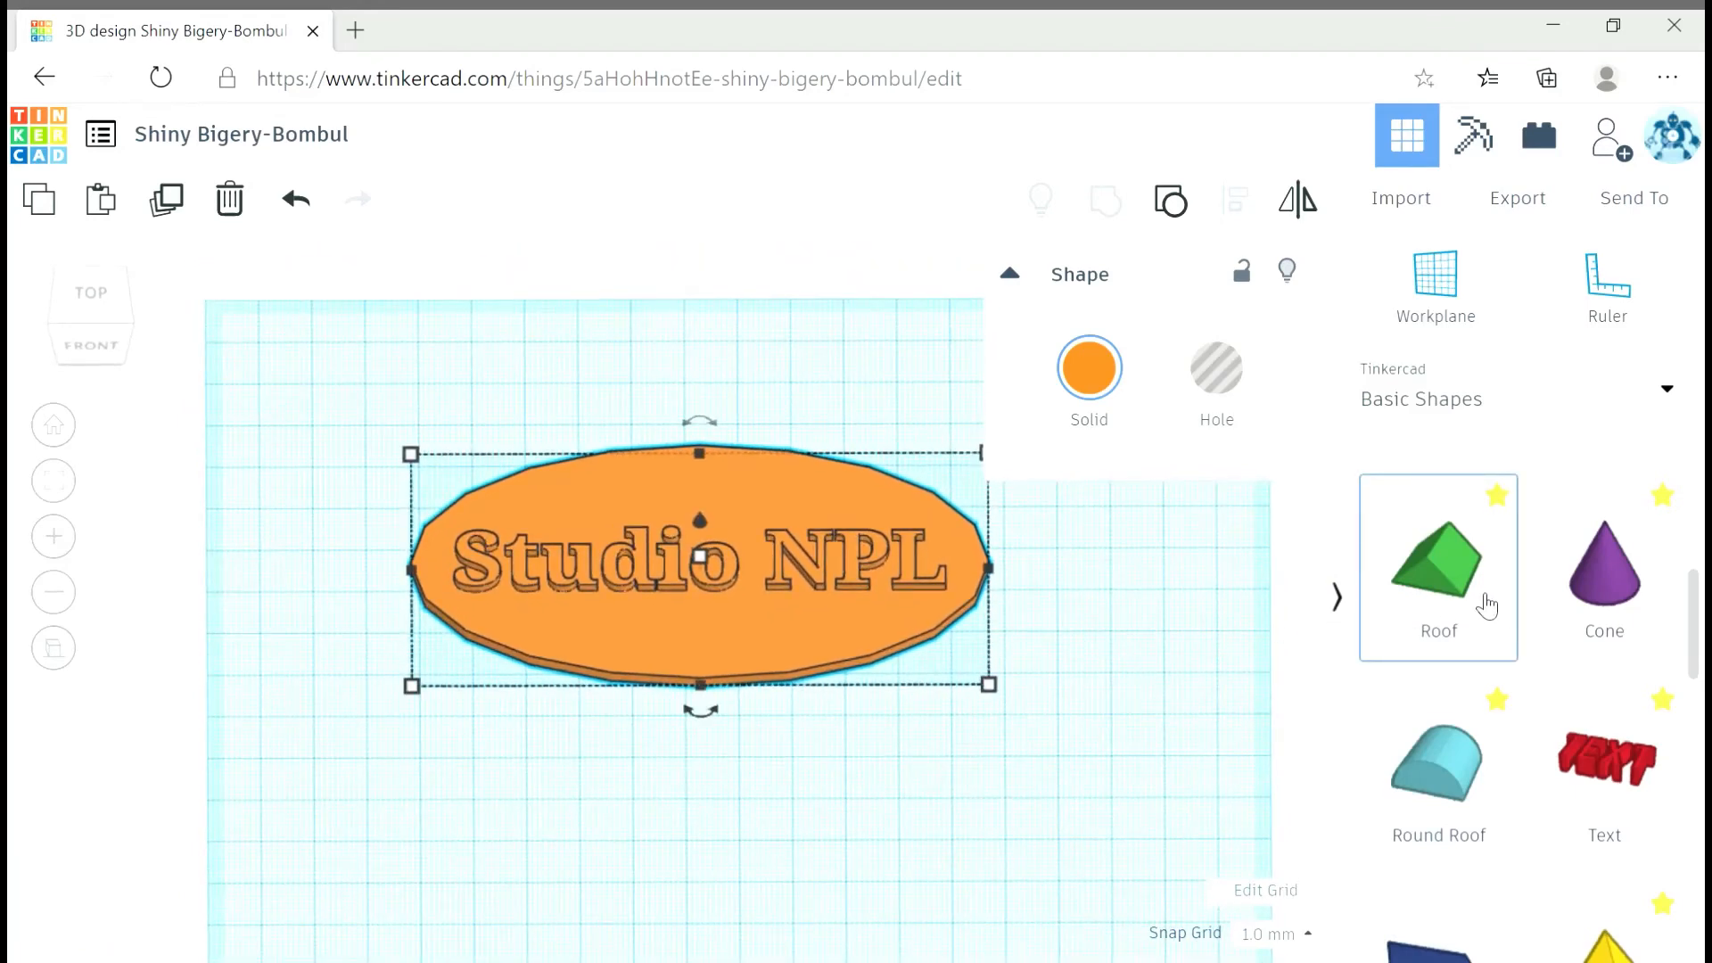
Place a red box and an orange cylinder from the basic shapes near the workplane's back edge, behind the Studio NPL disc.
scroll(1513, 611, up, 5)
scroll(1524, 624, down, 1)
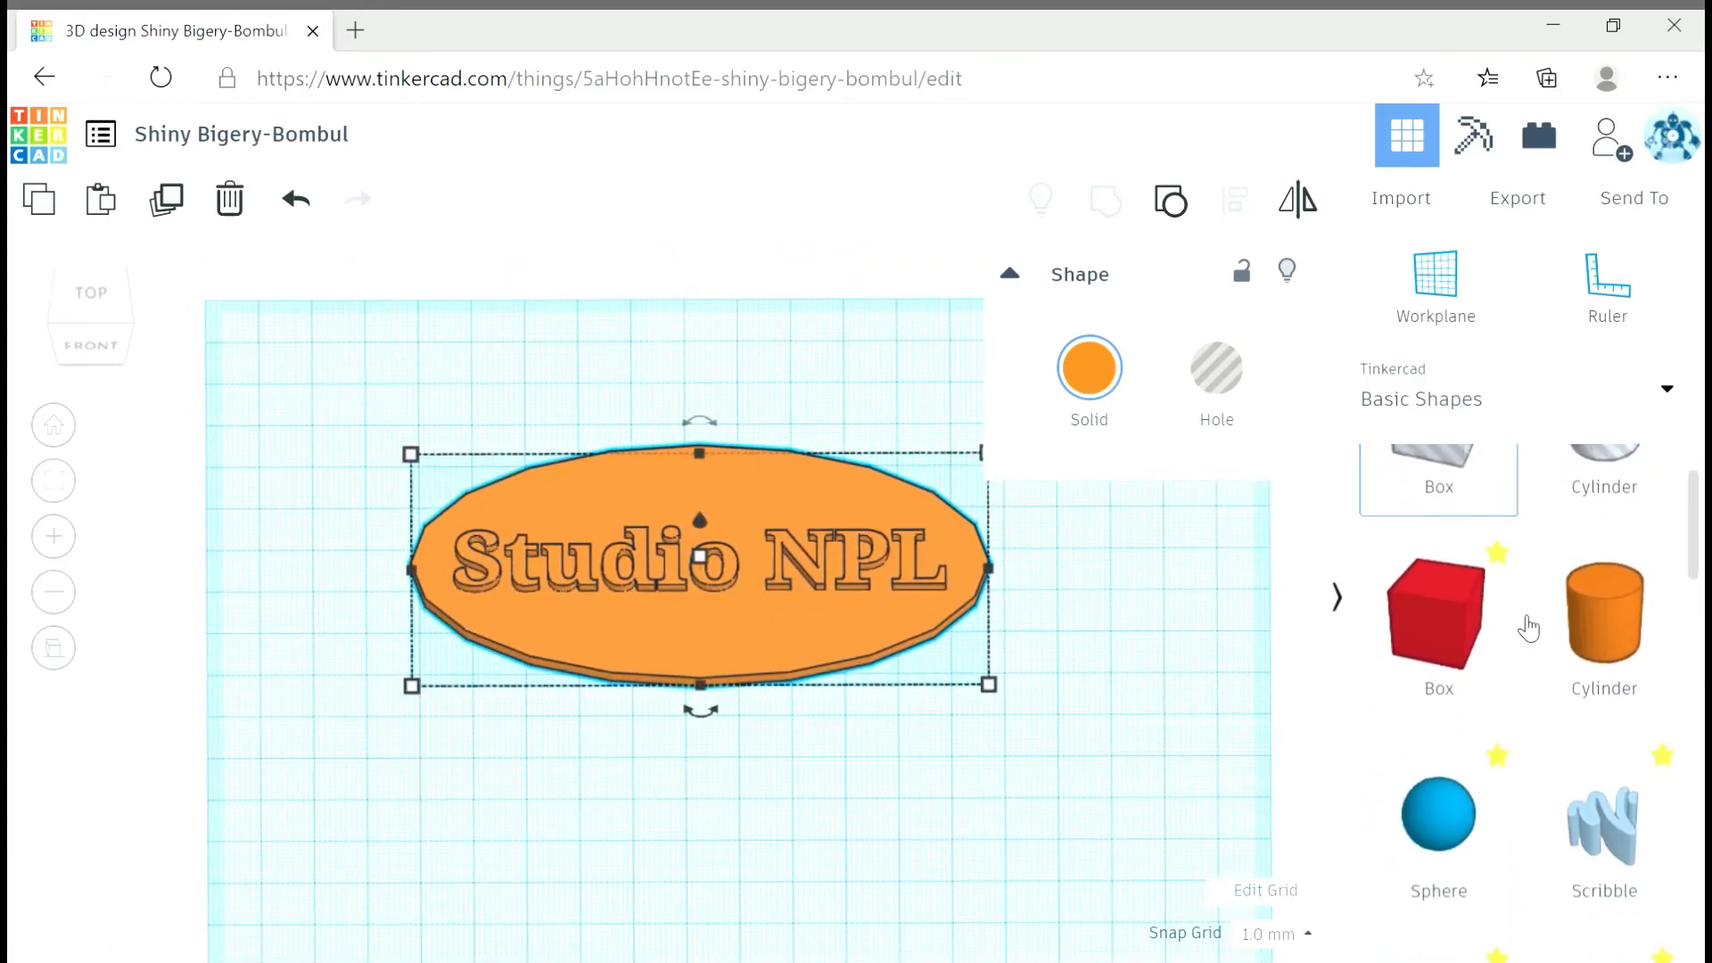
scroll(1507, 702, down, 4)
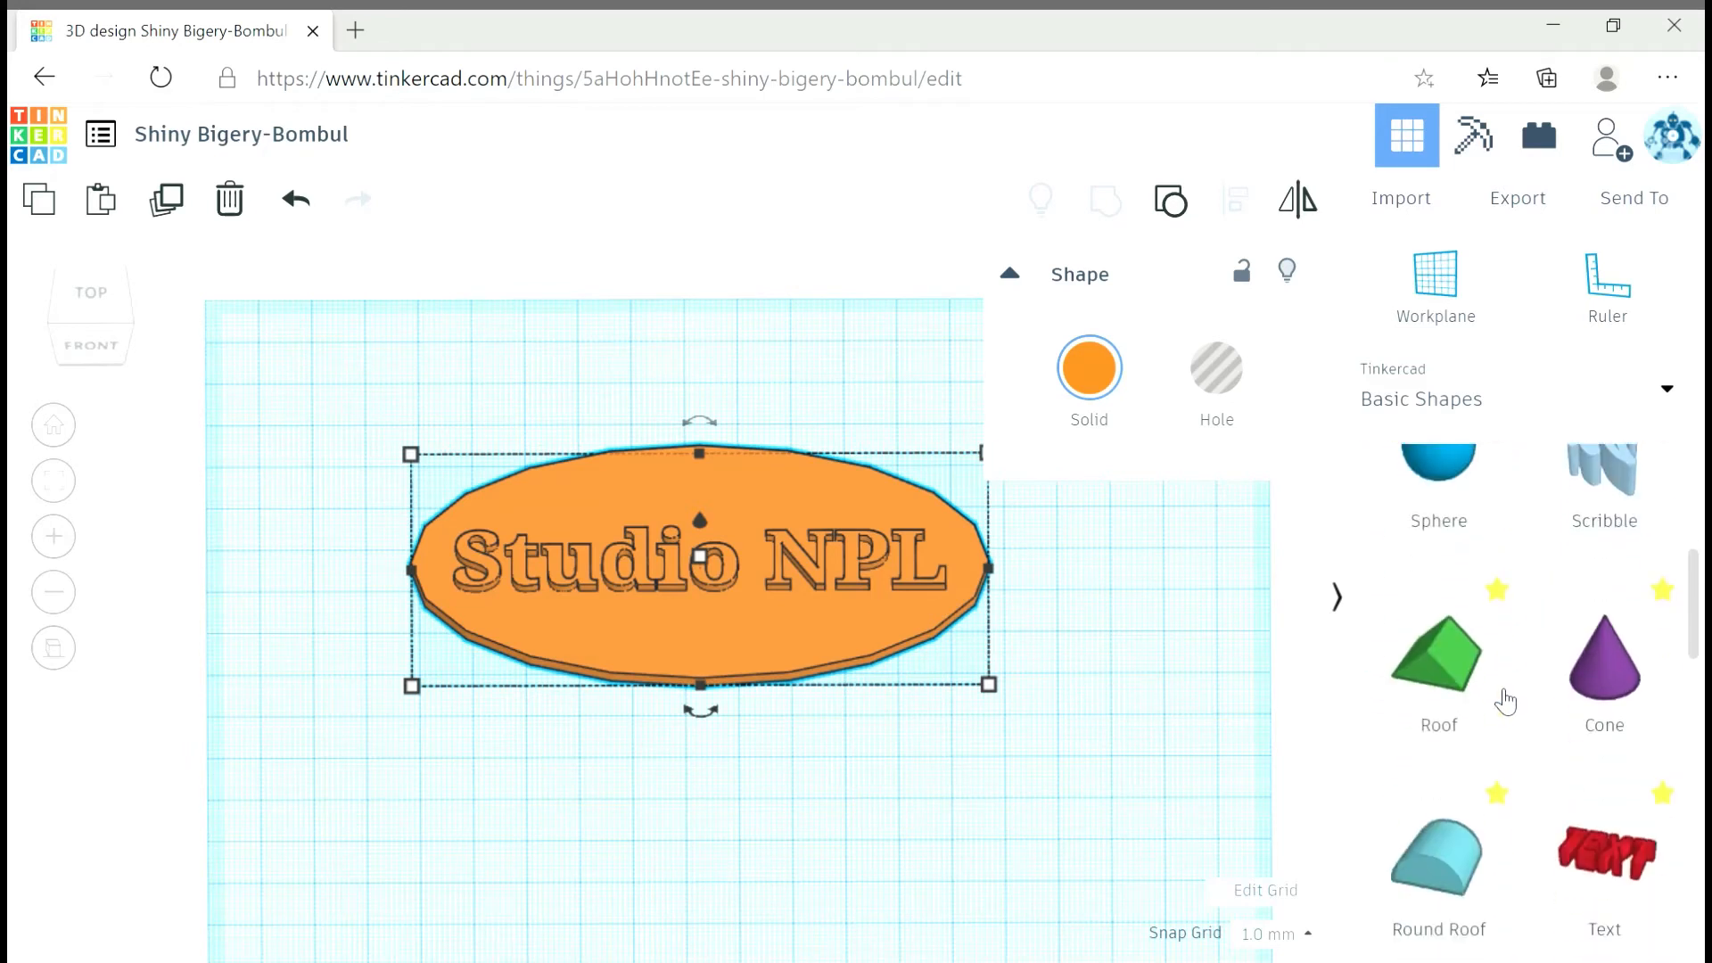
scroll(1497, 691, up, 5)
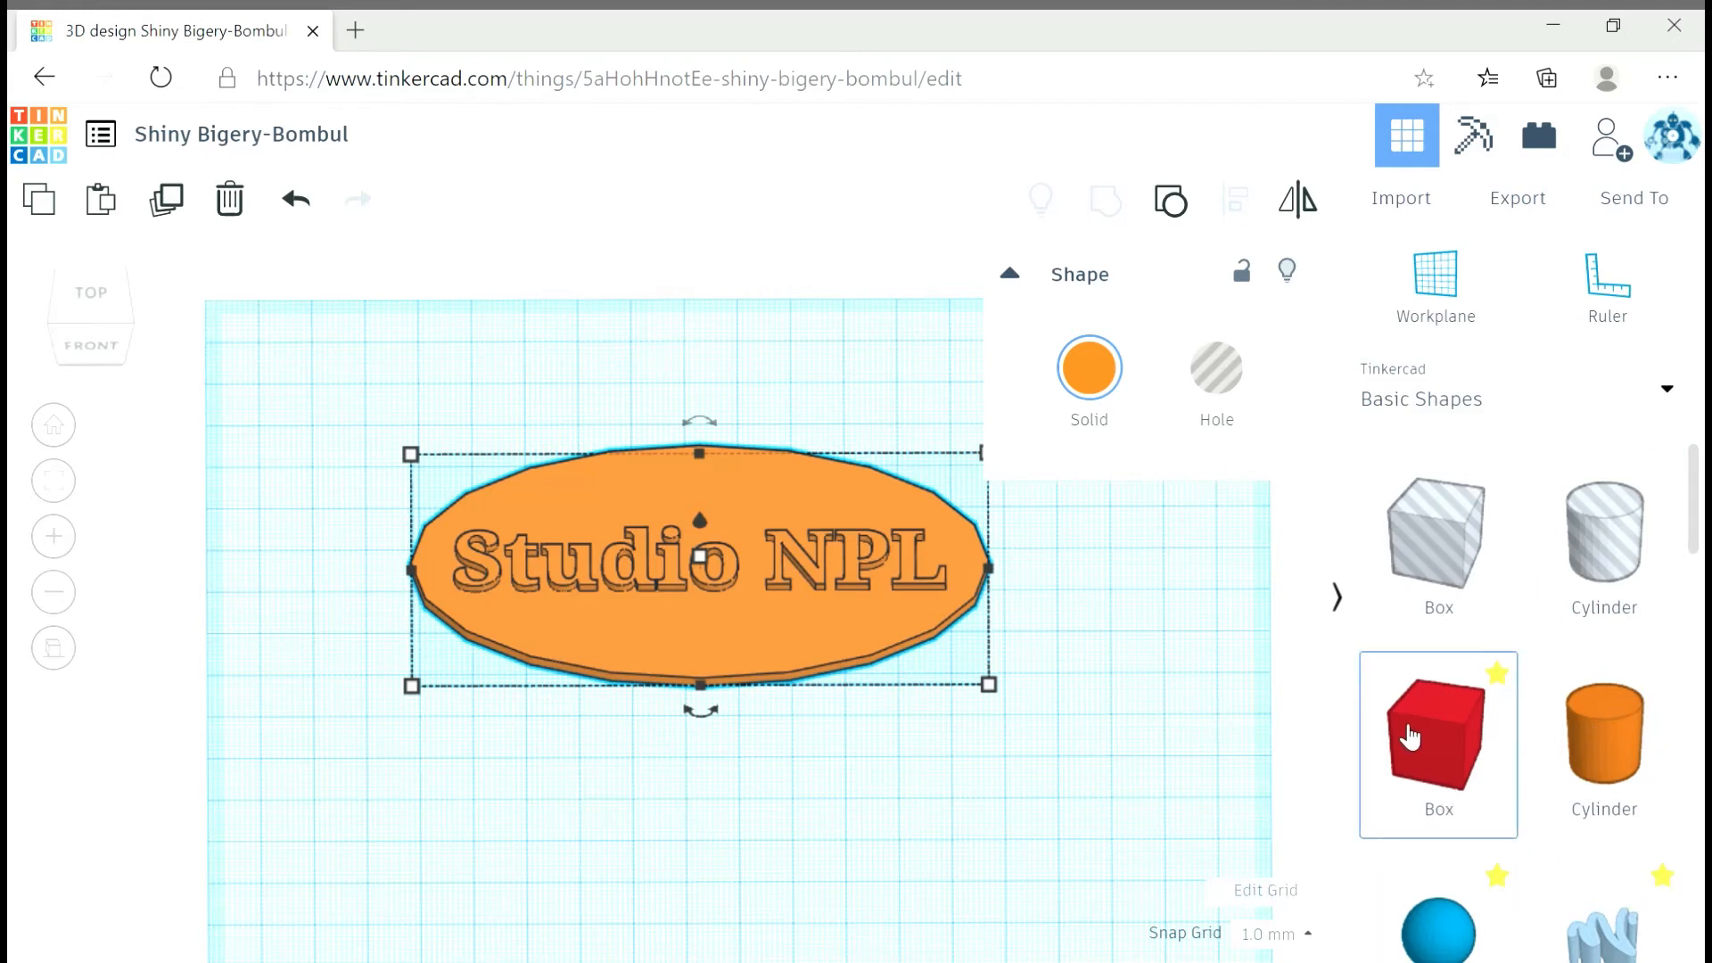
scroll(1444, 727, down, 1)
scroll(1454, 745, up, 1)
drag(1462, 762, 356, 436)
drag(1605, 745, 546, 404)
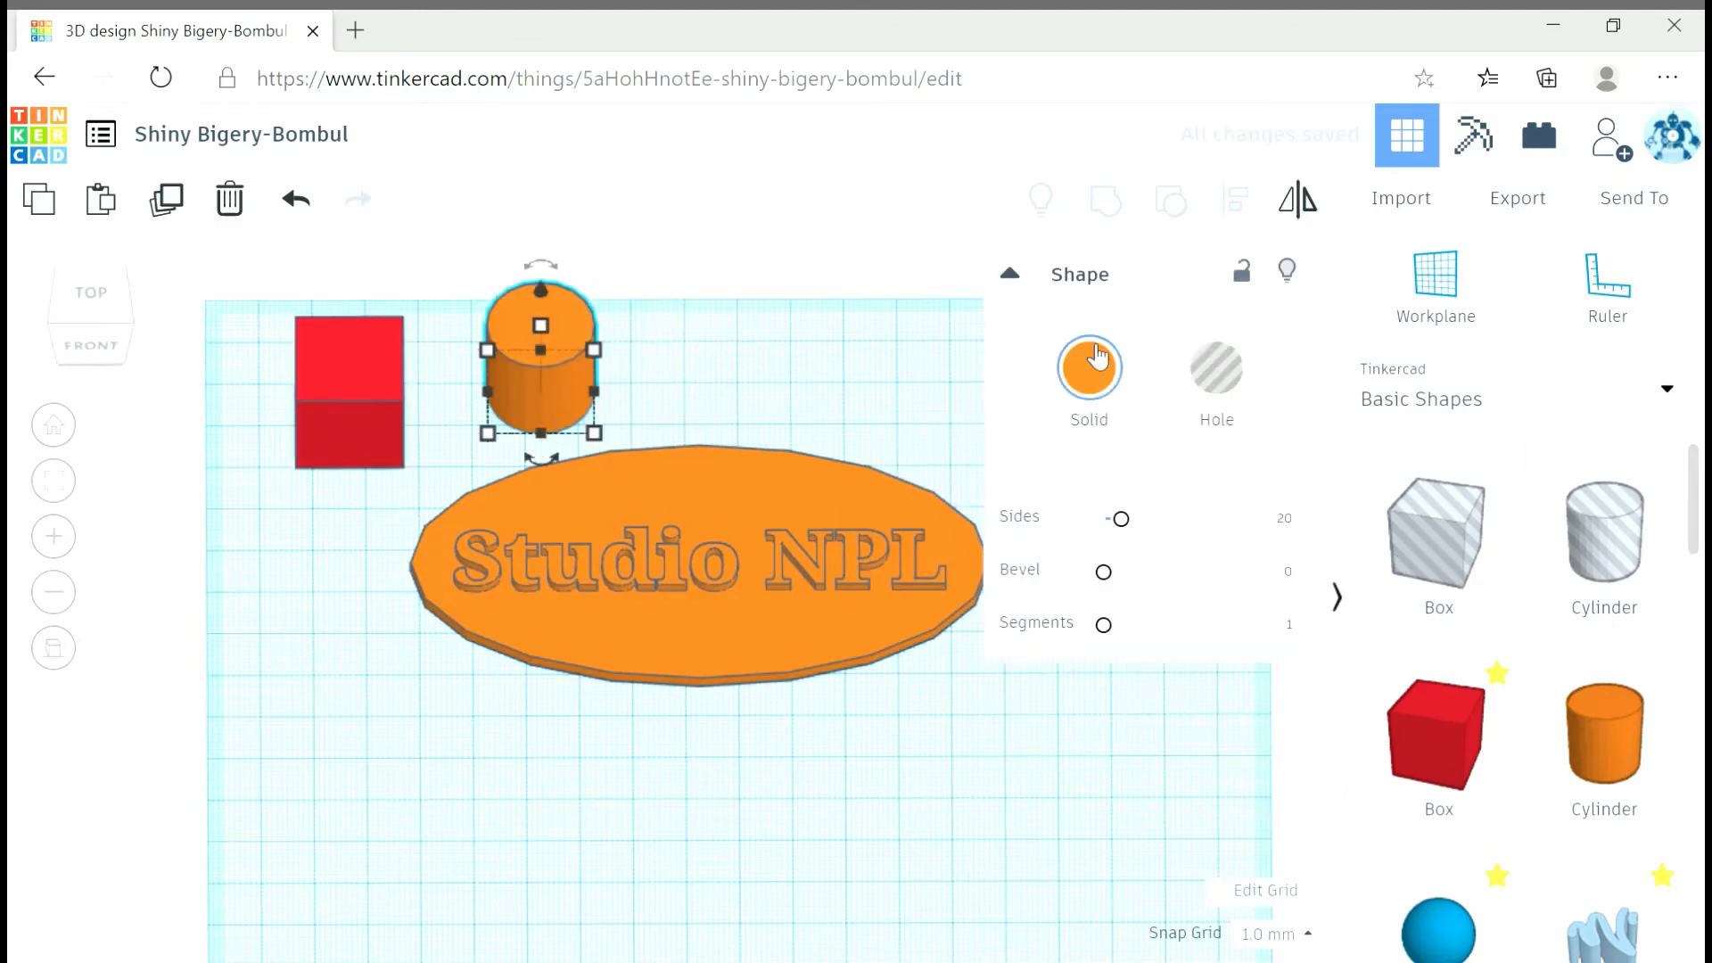
Recolour the new cylinder, trying green and blue before settling on purple.
click(1097, 358)
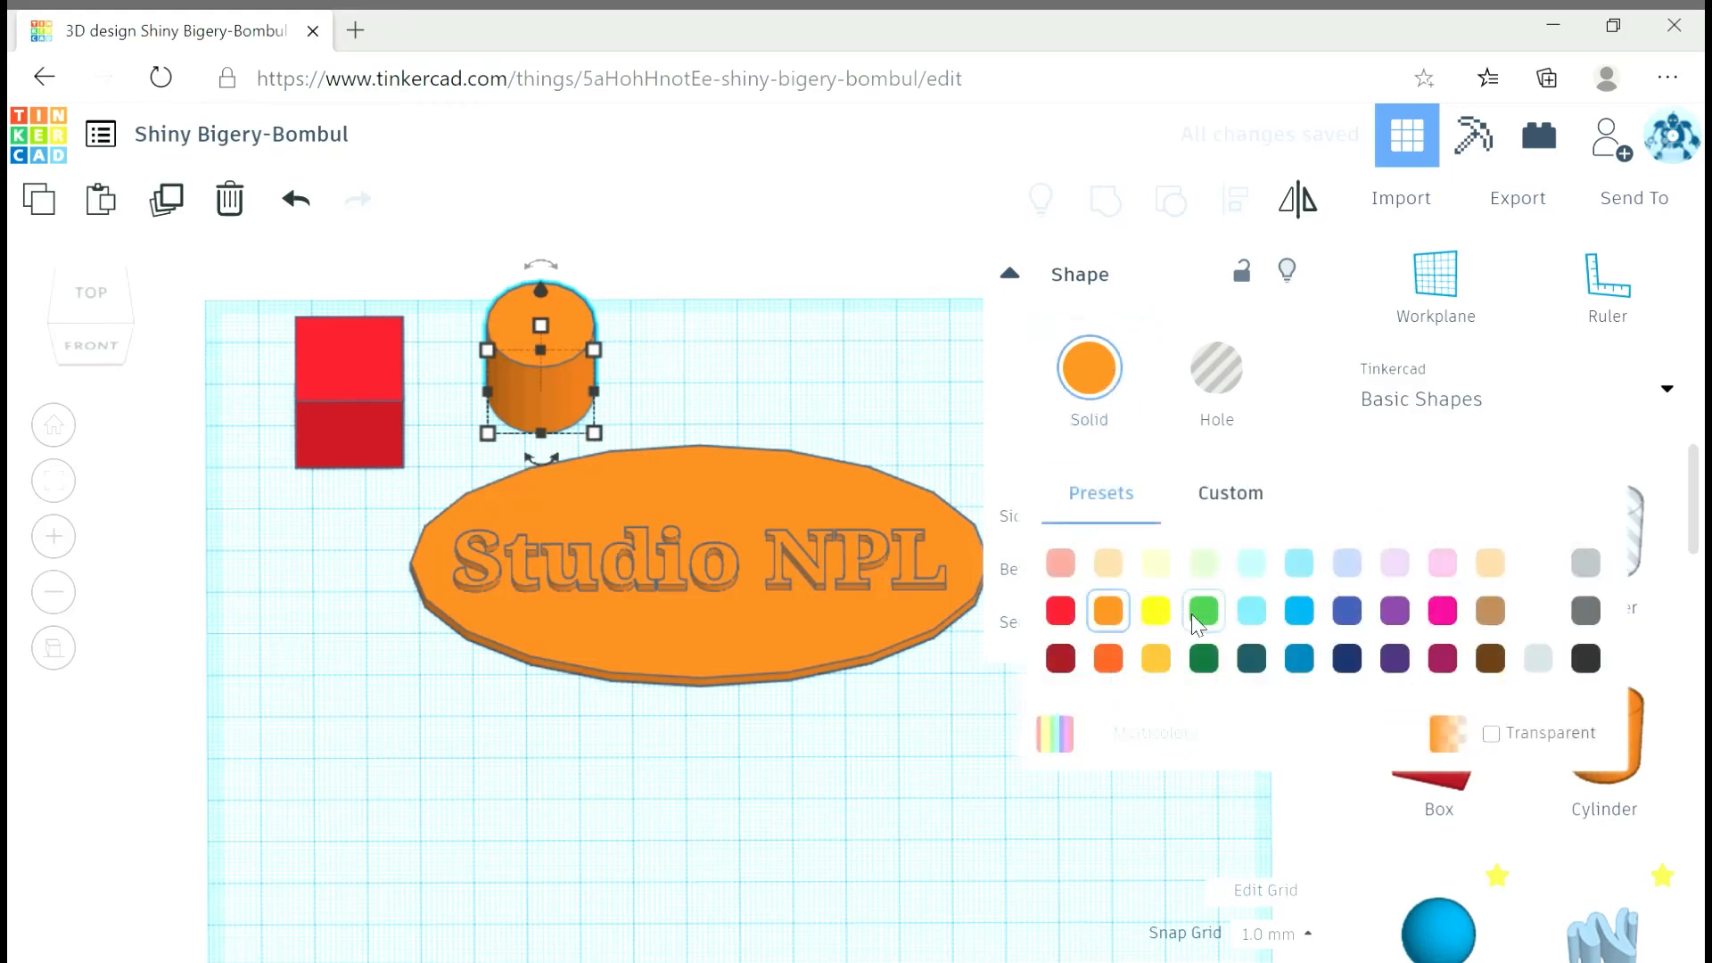
click(1200, 611)
click(1079, 389)
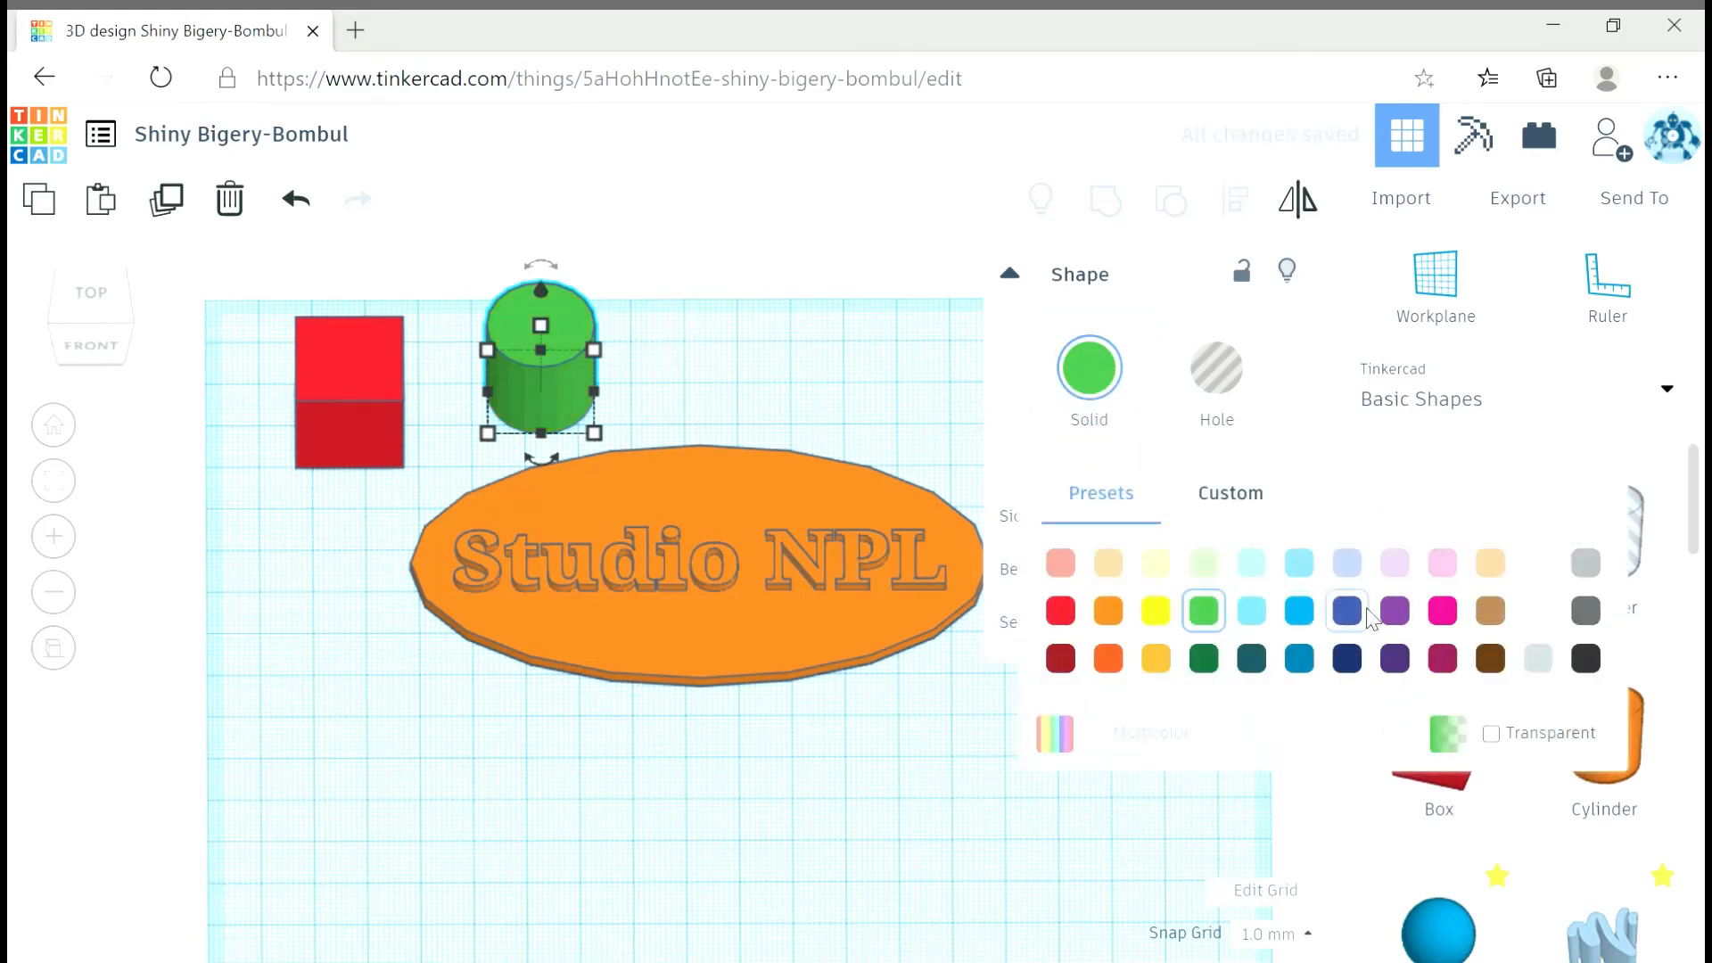
click(1387, 609)
click(1106, 409)
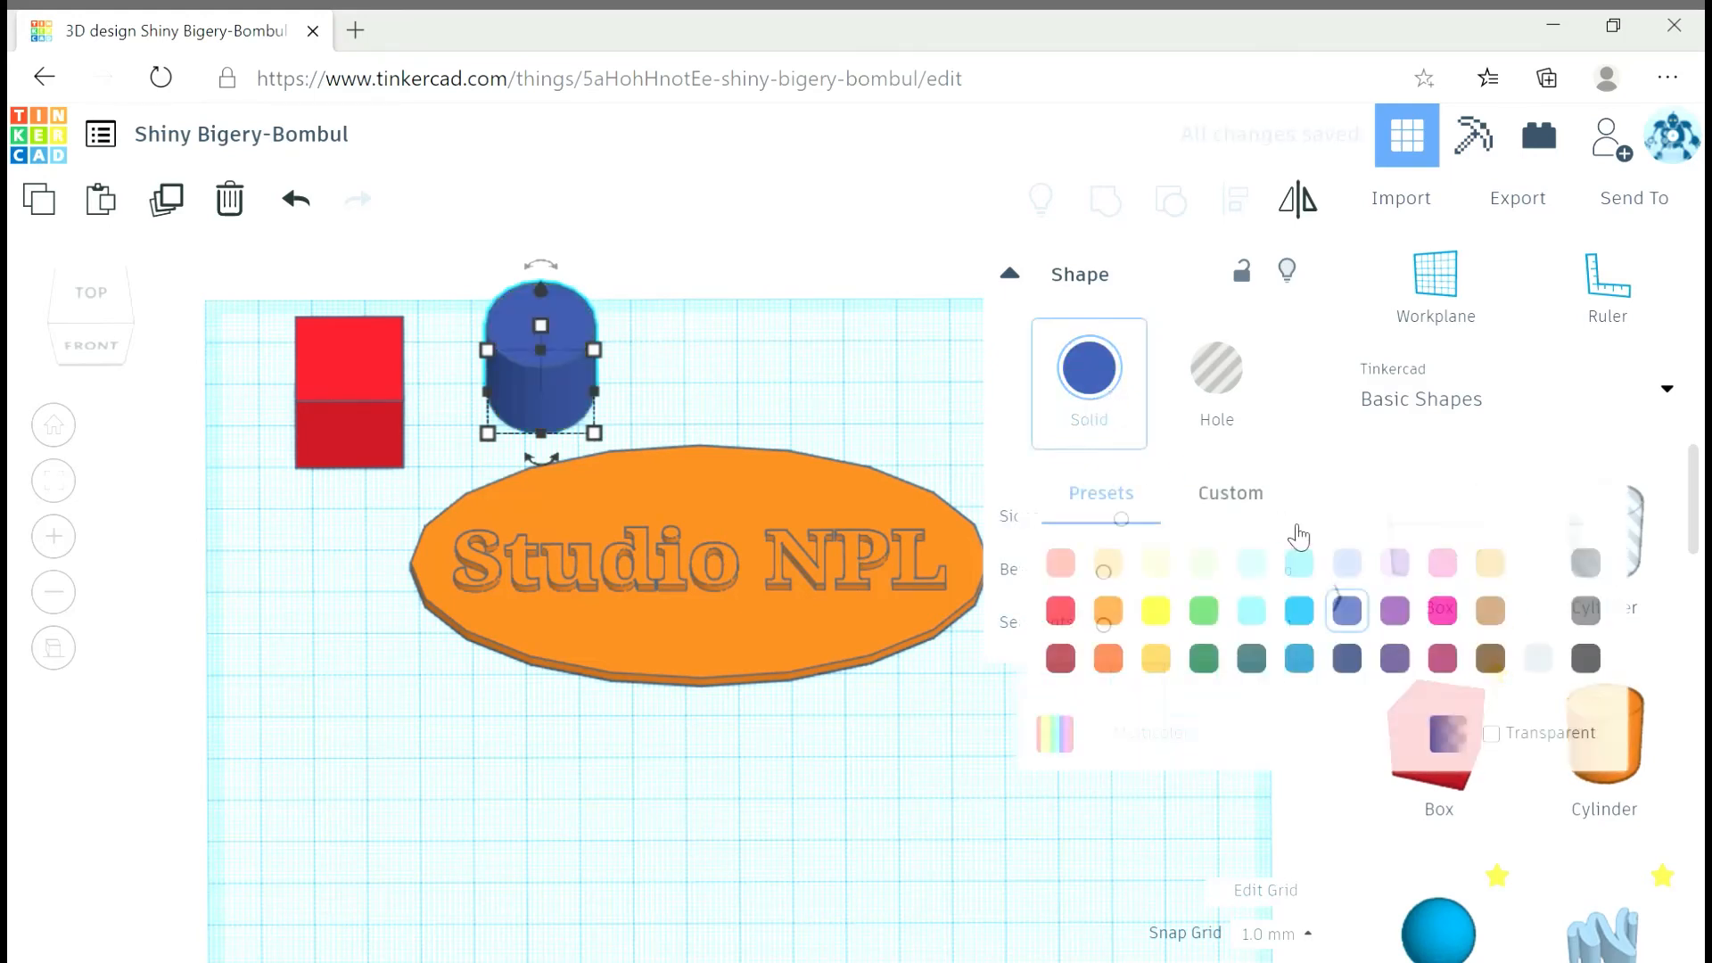
click(1396, 616)
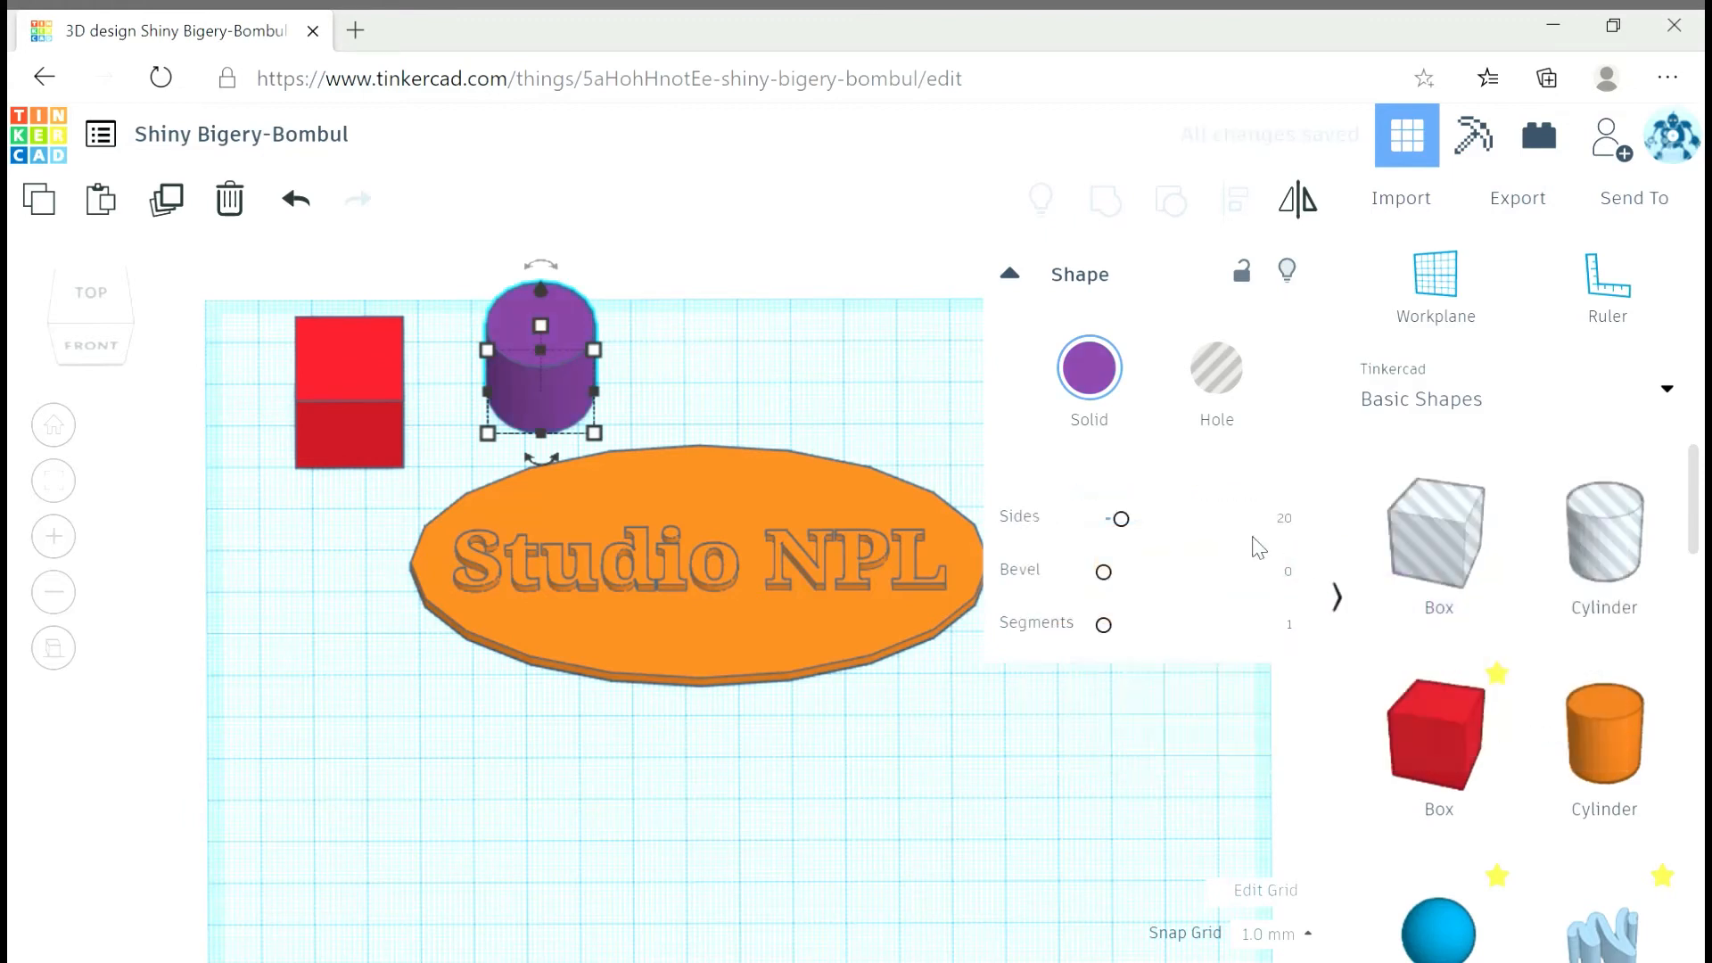
Make both the purple cylinder and the red box transparent.
click(1120, 411)
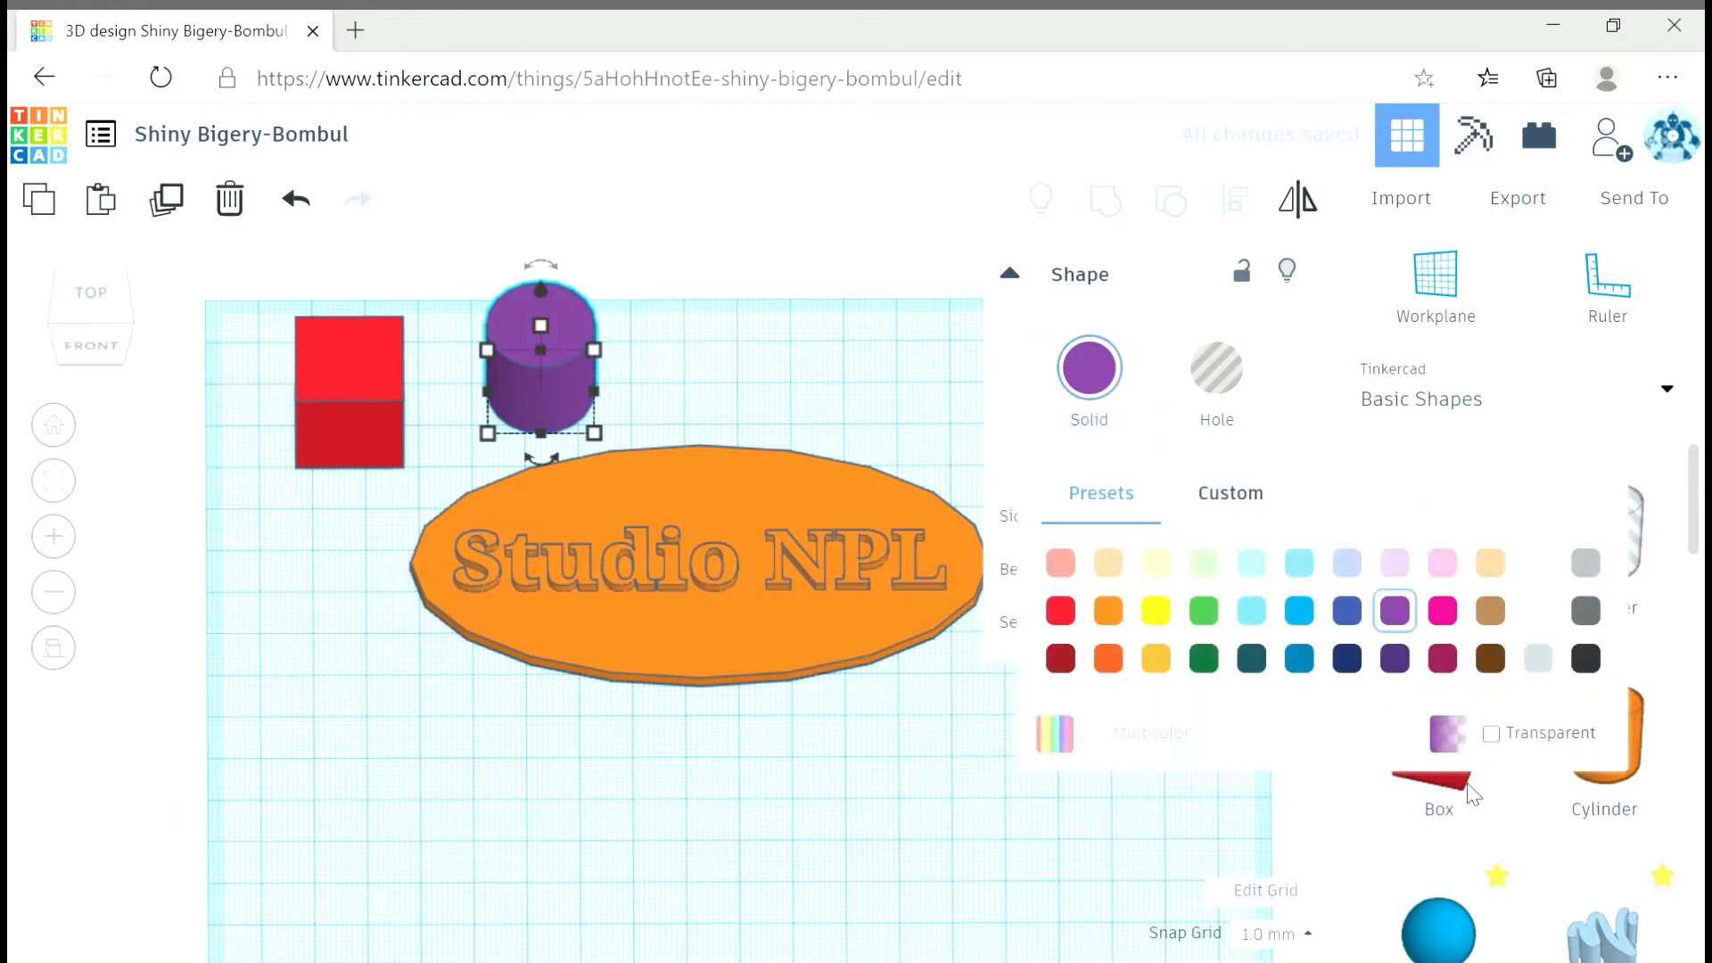
click(1490, 734)
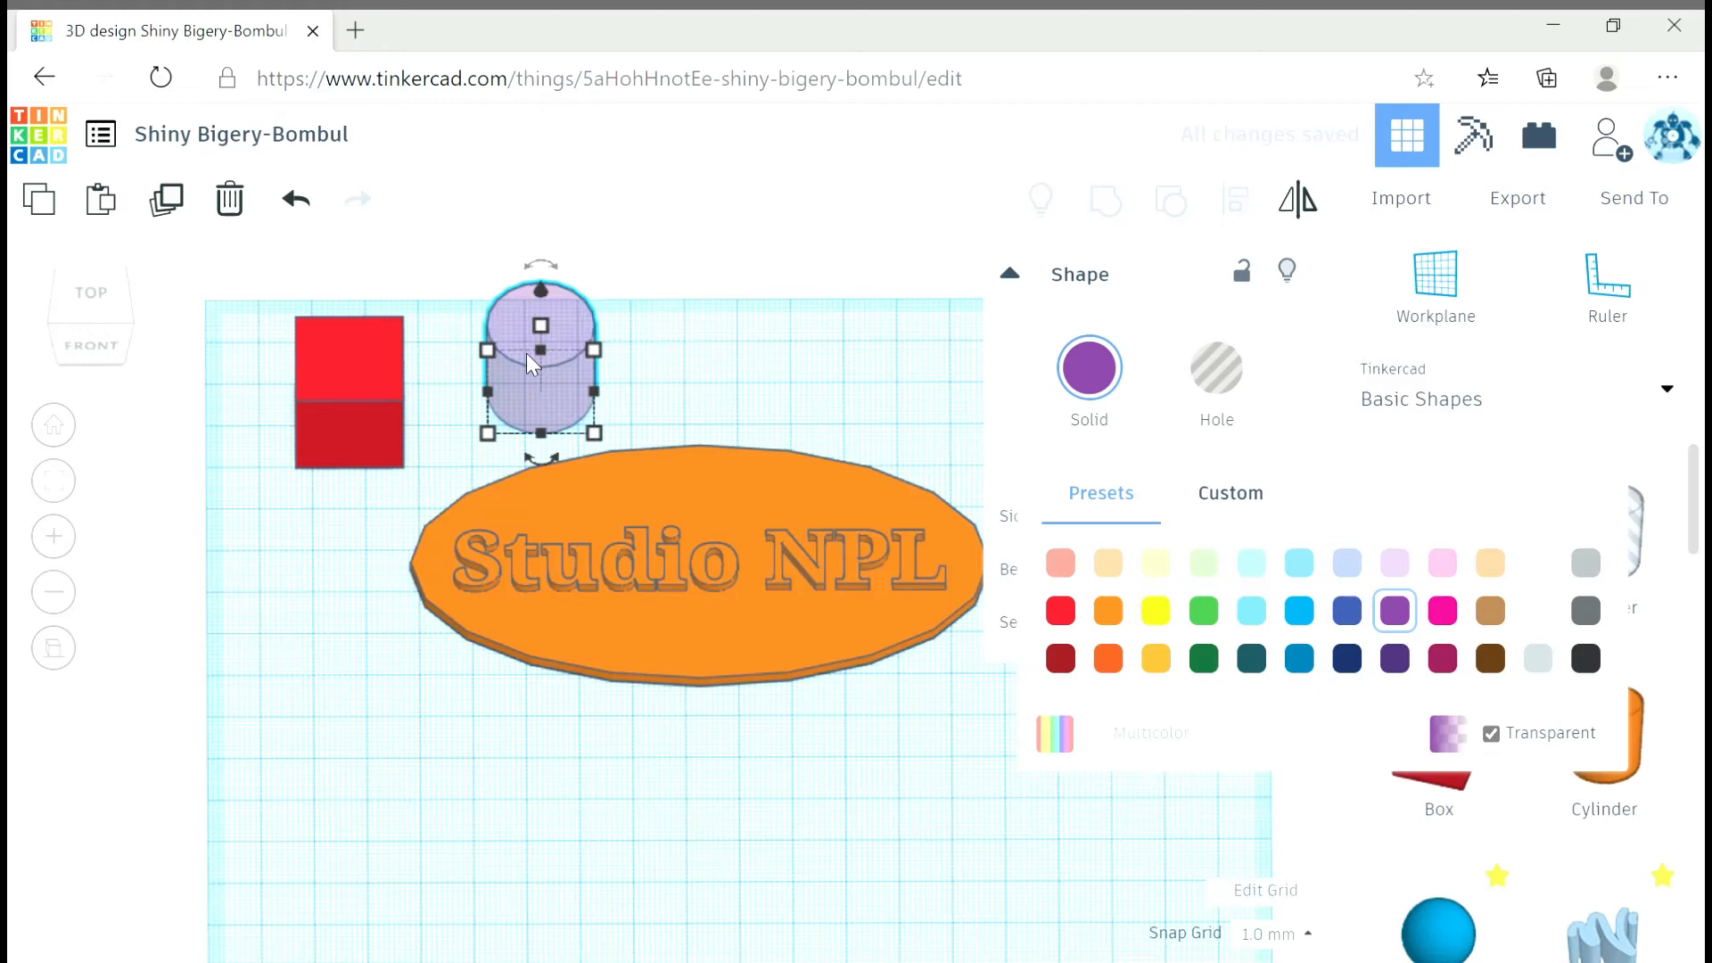
click(331, 377)
click(1106, 364)
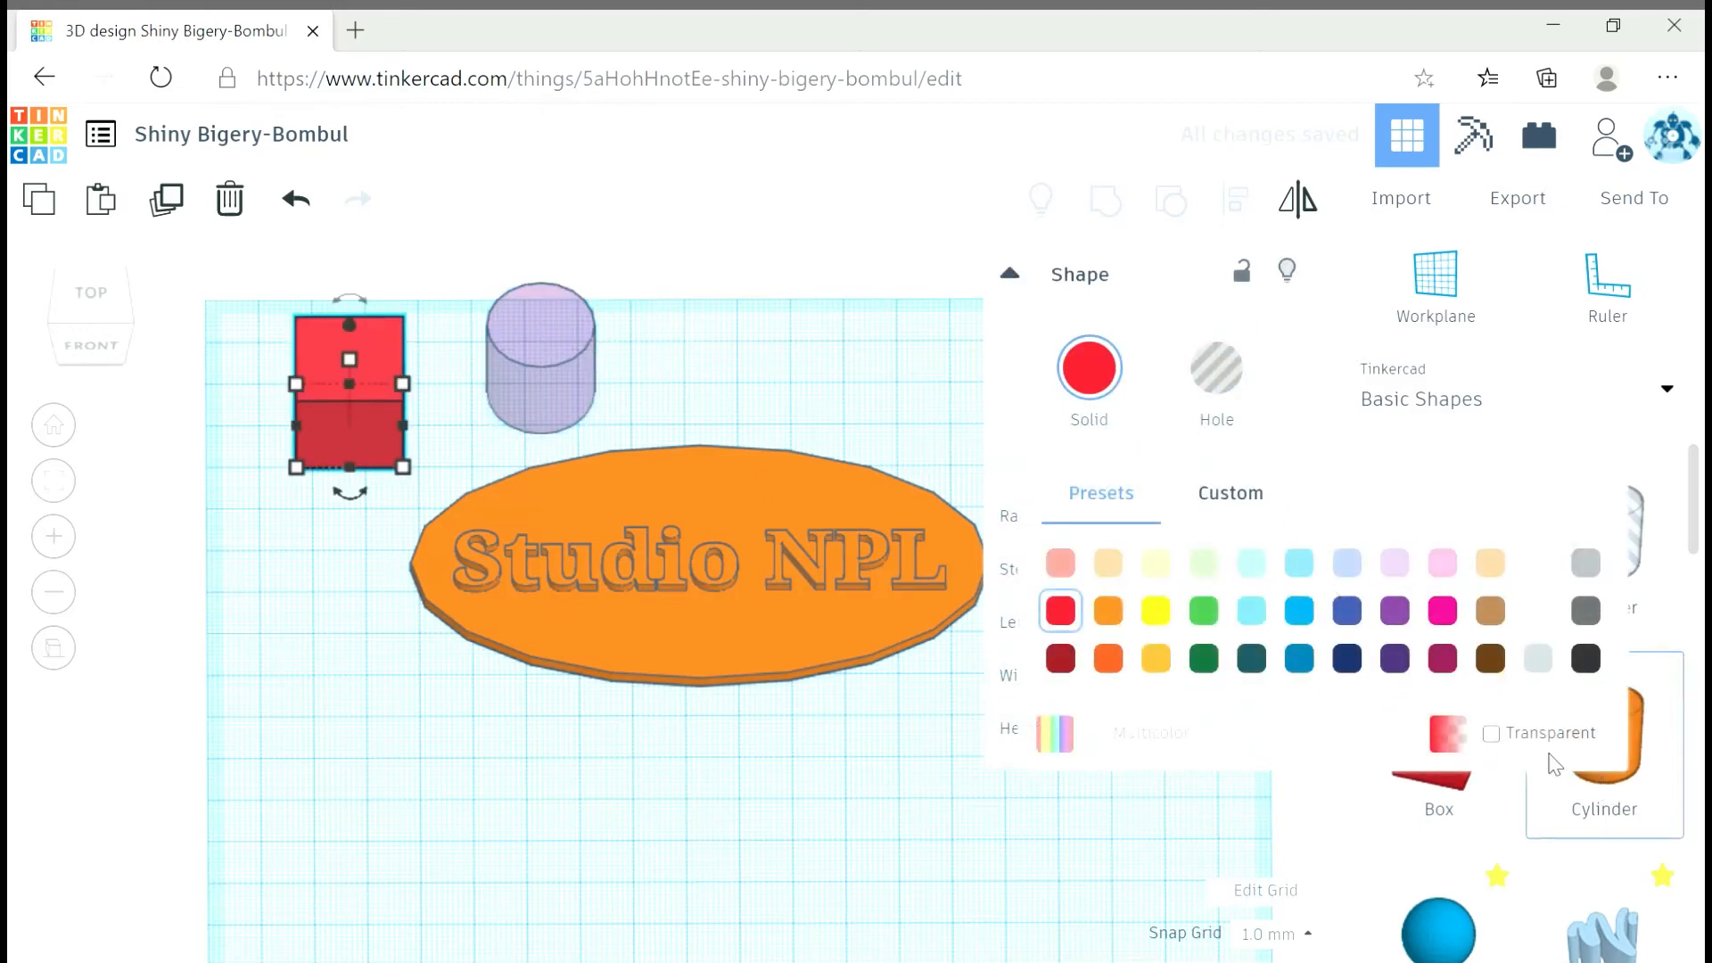
click(1491, 734)
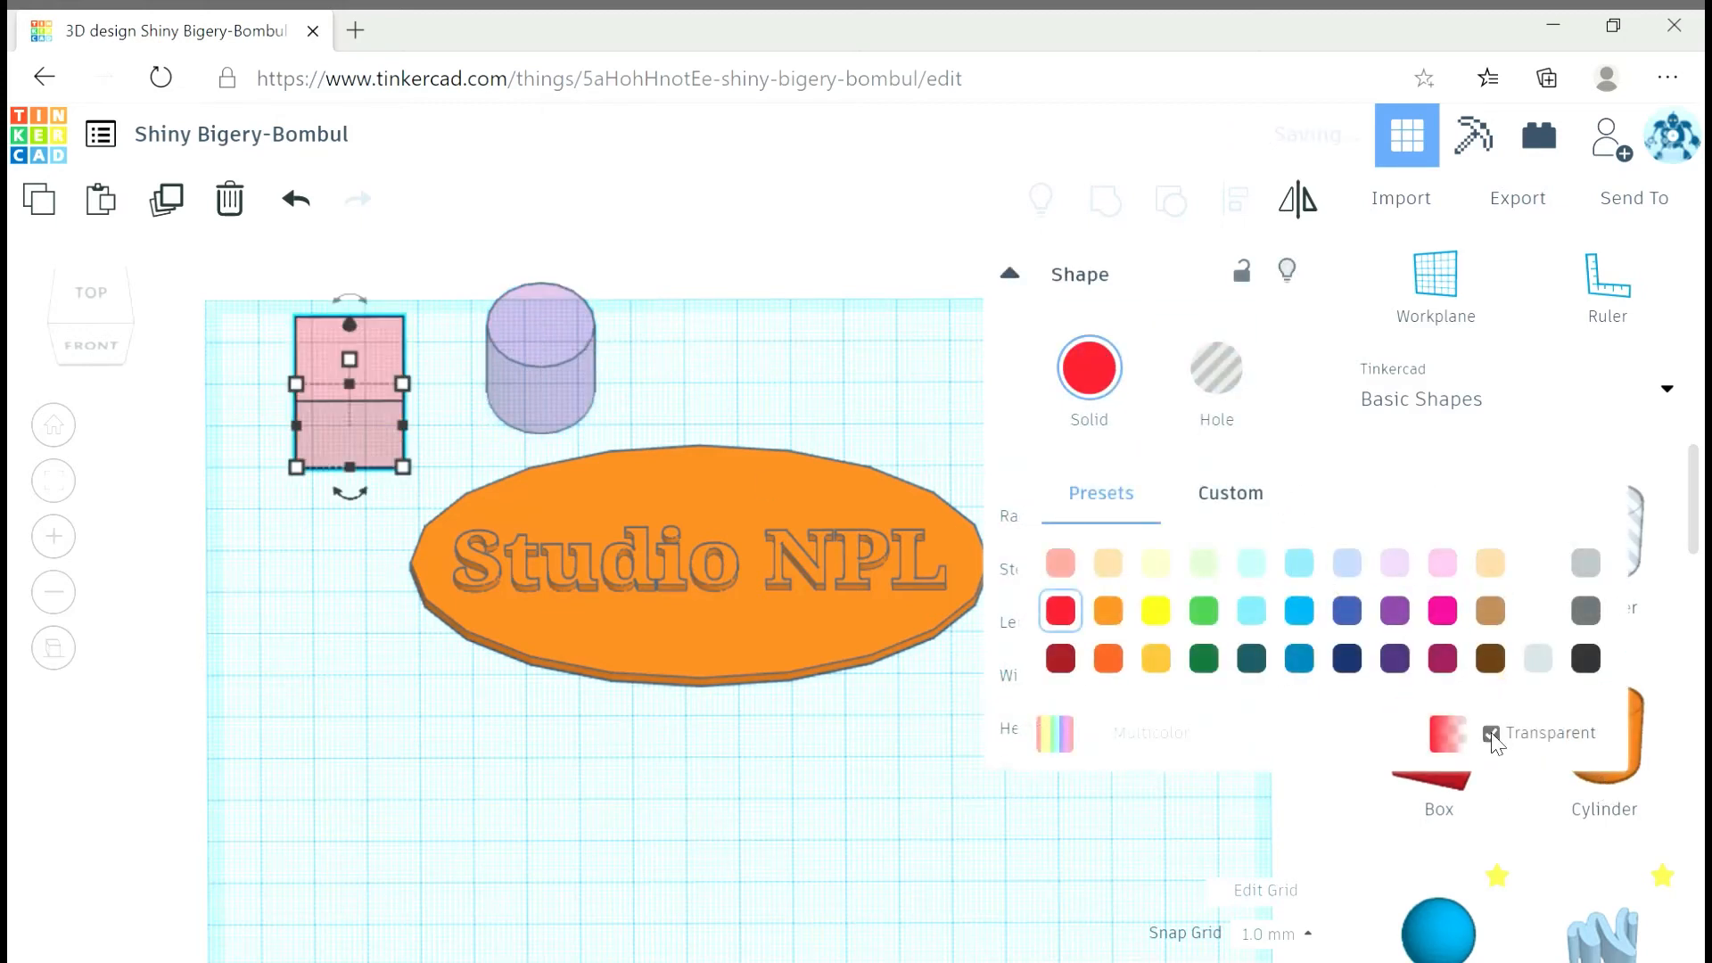
Move the purple cylinder left so it overlaps the red box, and reduce the box's height to 15 mm.
right_drag(310, 540, 267, 546)
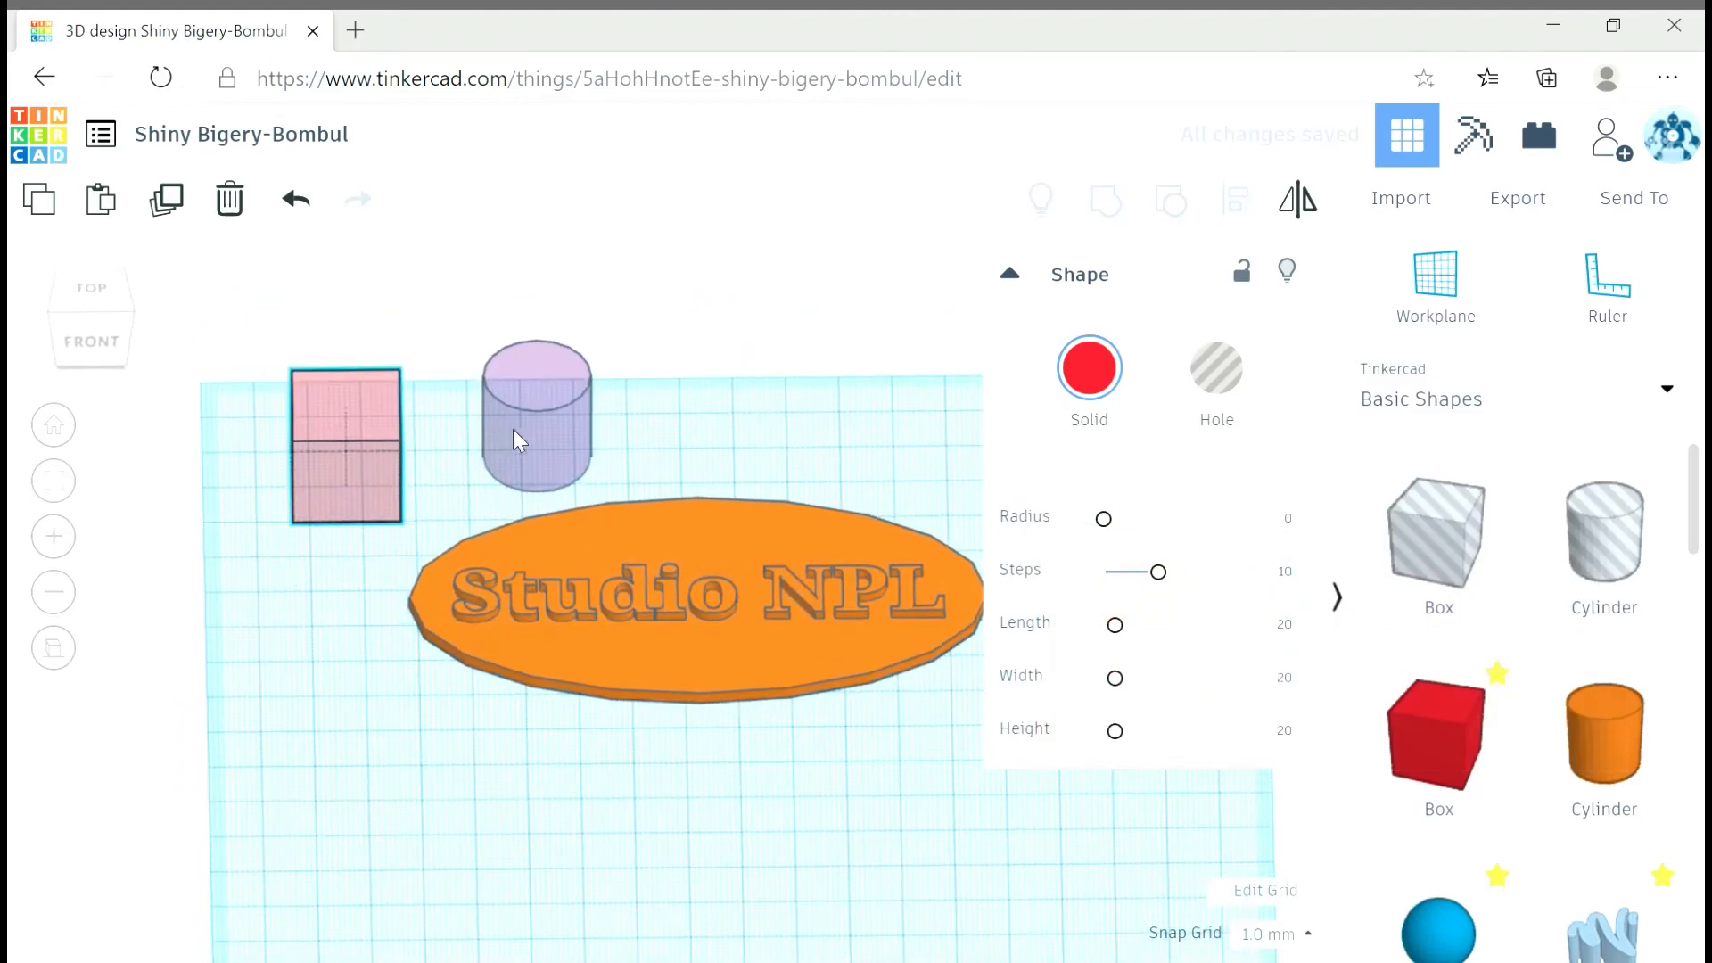
drag(513, 431, 375, 452)
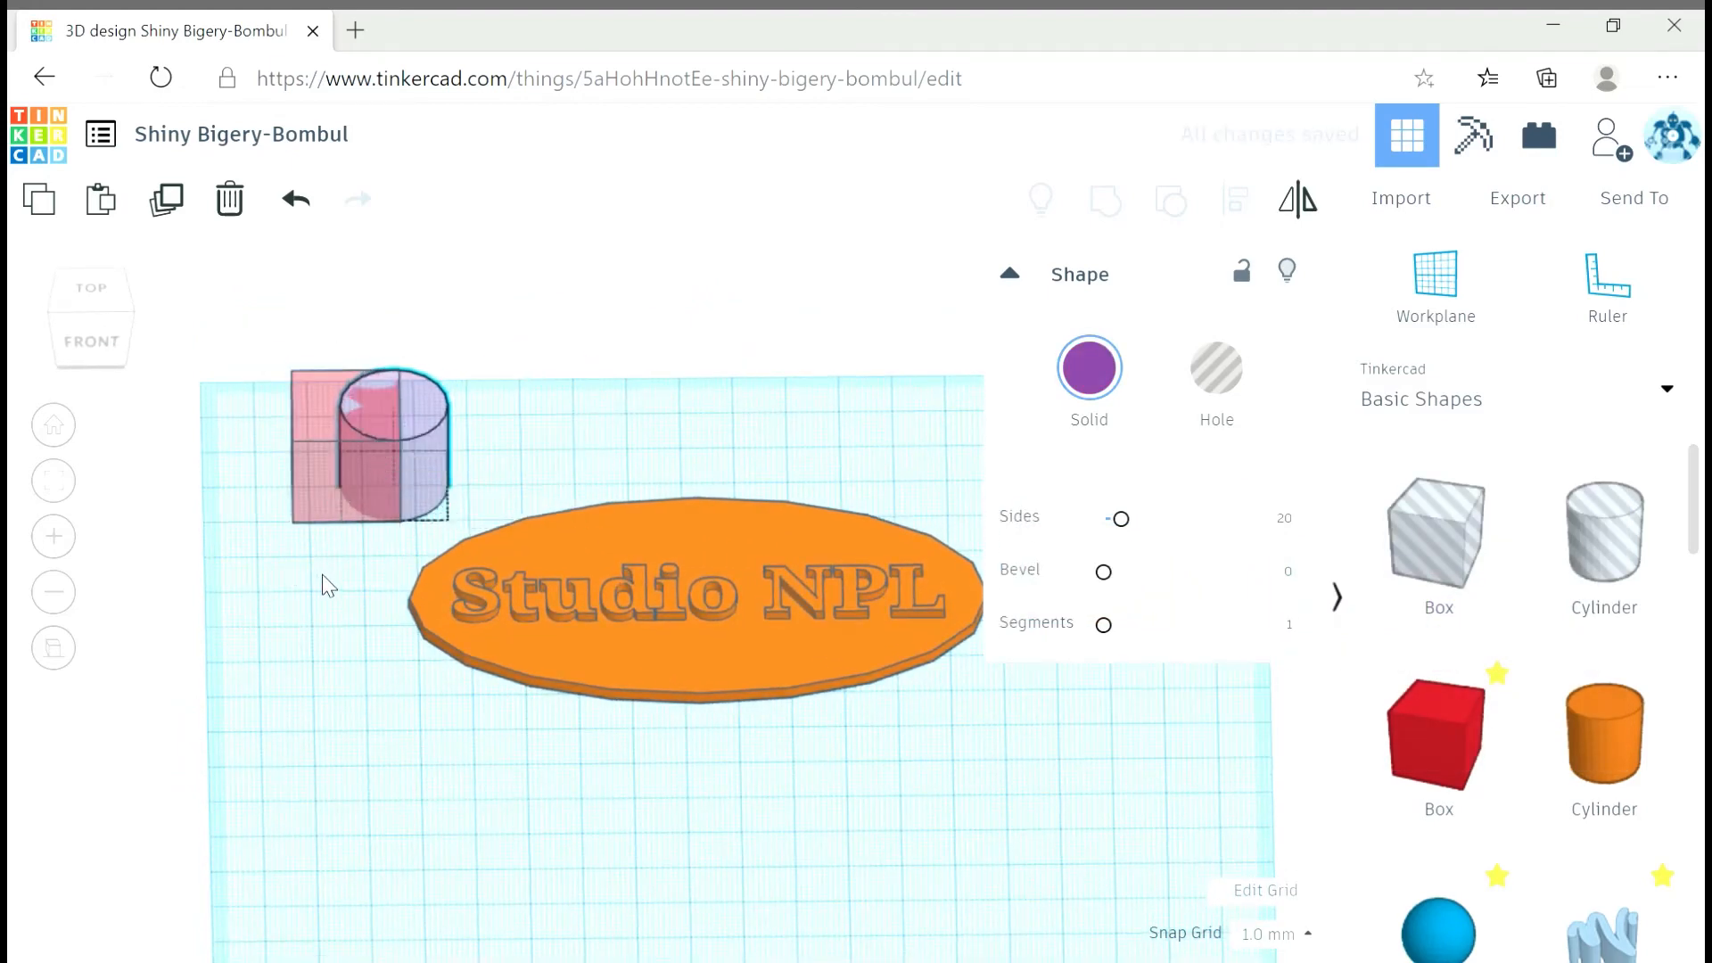
mouse_move(322, 575)
right_down()
mouse_move(313, 444)
mouse_move(312, 501)
mouse_move(532, 826)
mouse_move(584, 806)
mouse_move(398, 695)
mouse_move(314, 604)
right_up()
click(313, 604)
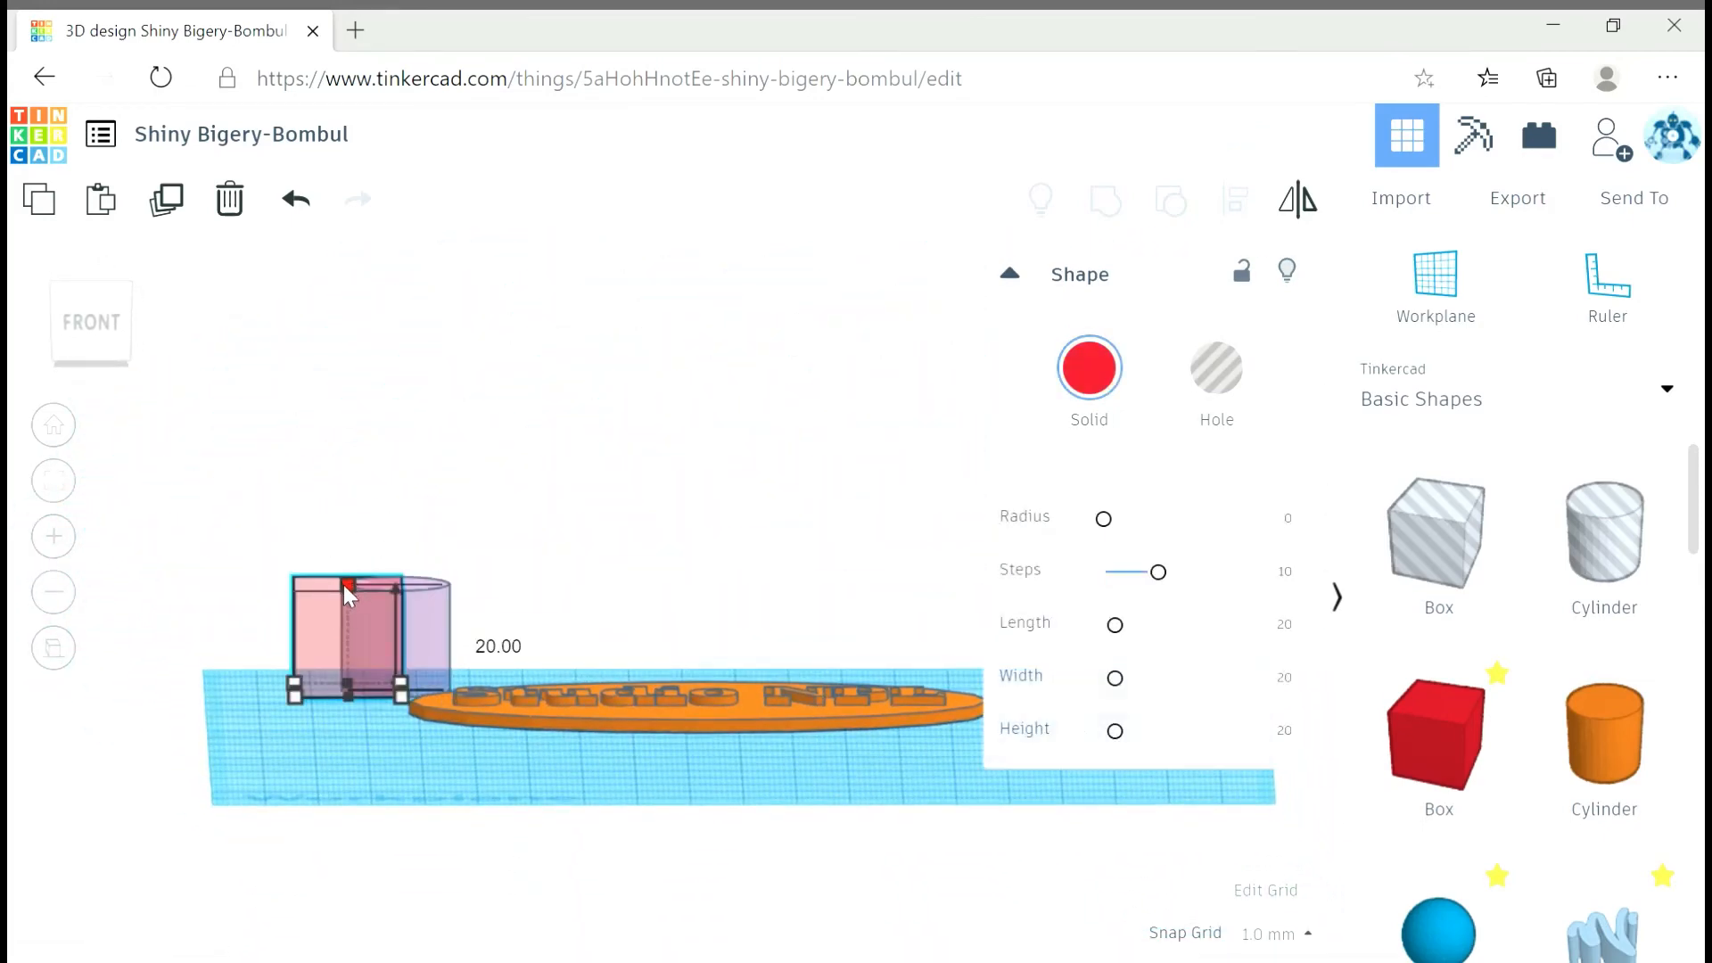
drag(344, 585, 349, 608)
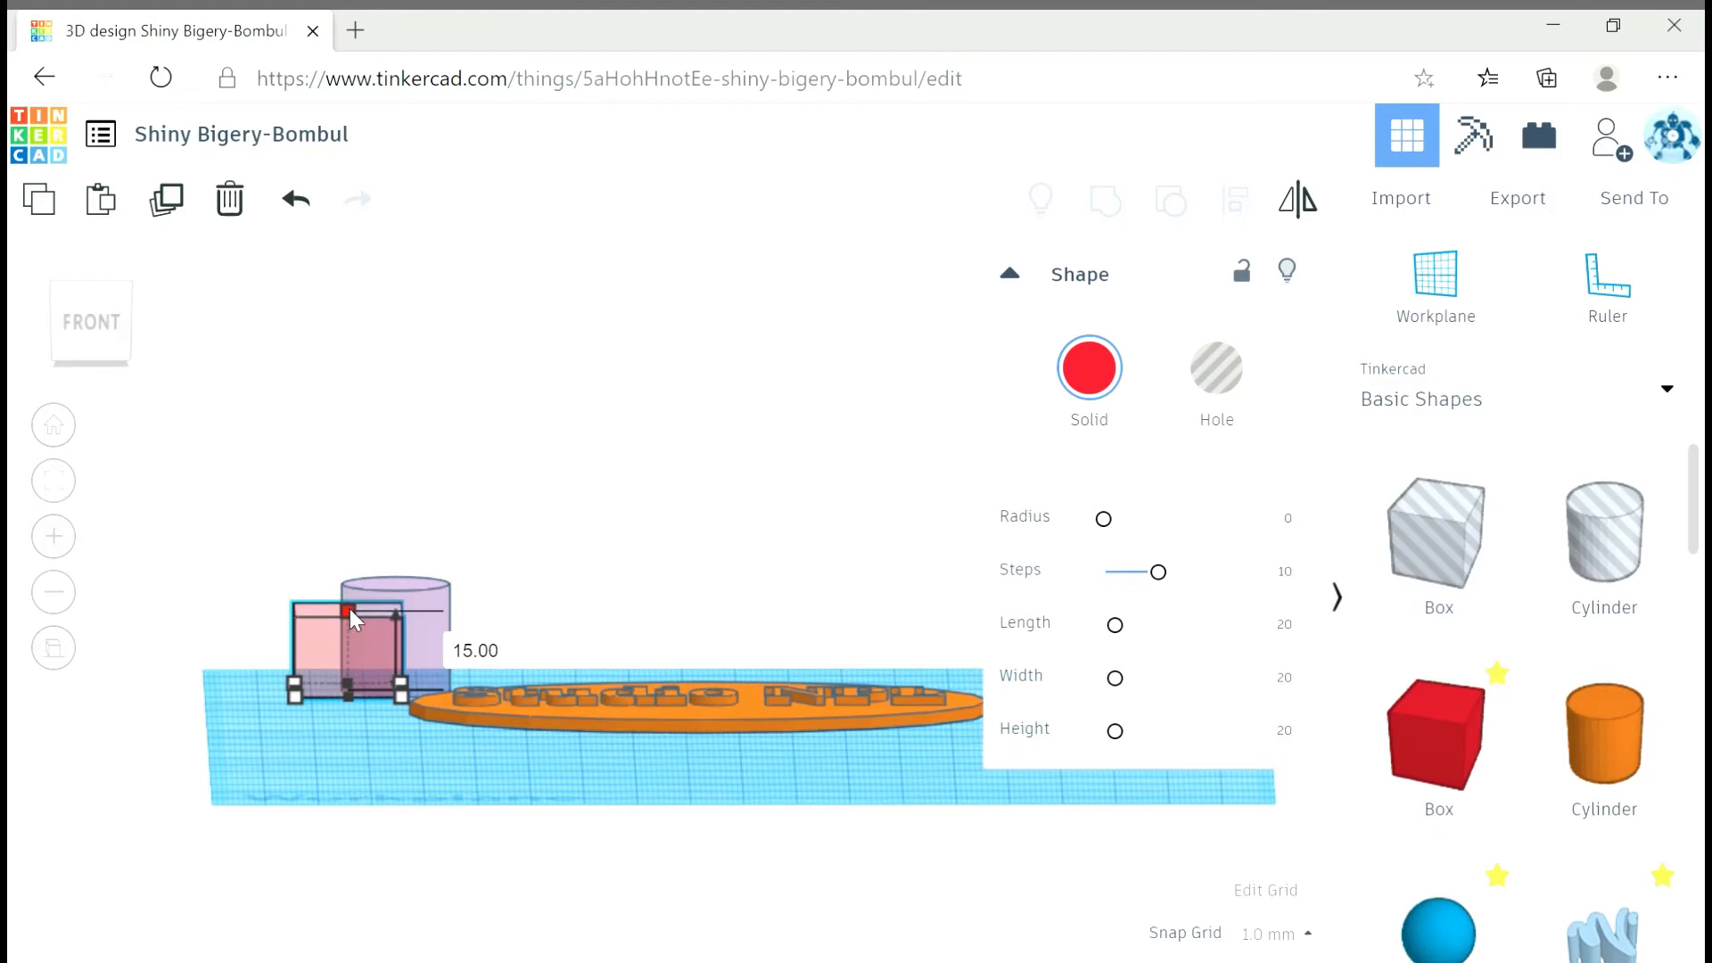
Turn off transparency for the red box and the purple cylinder.
right_drag(365, 588, 634, 612)
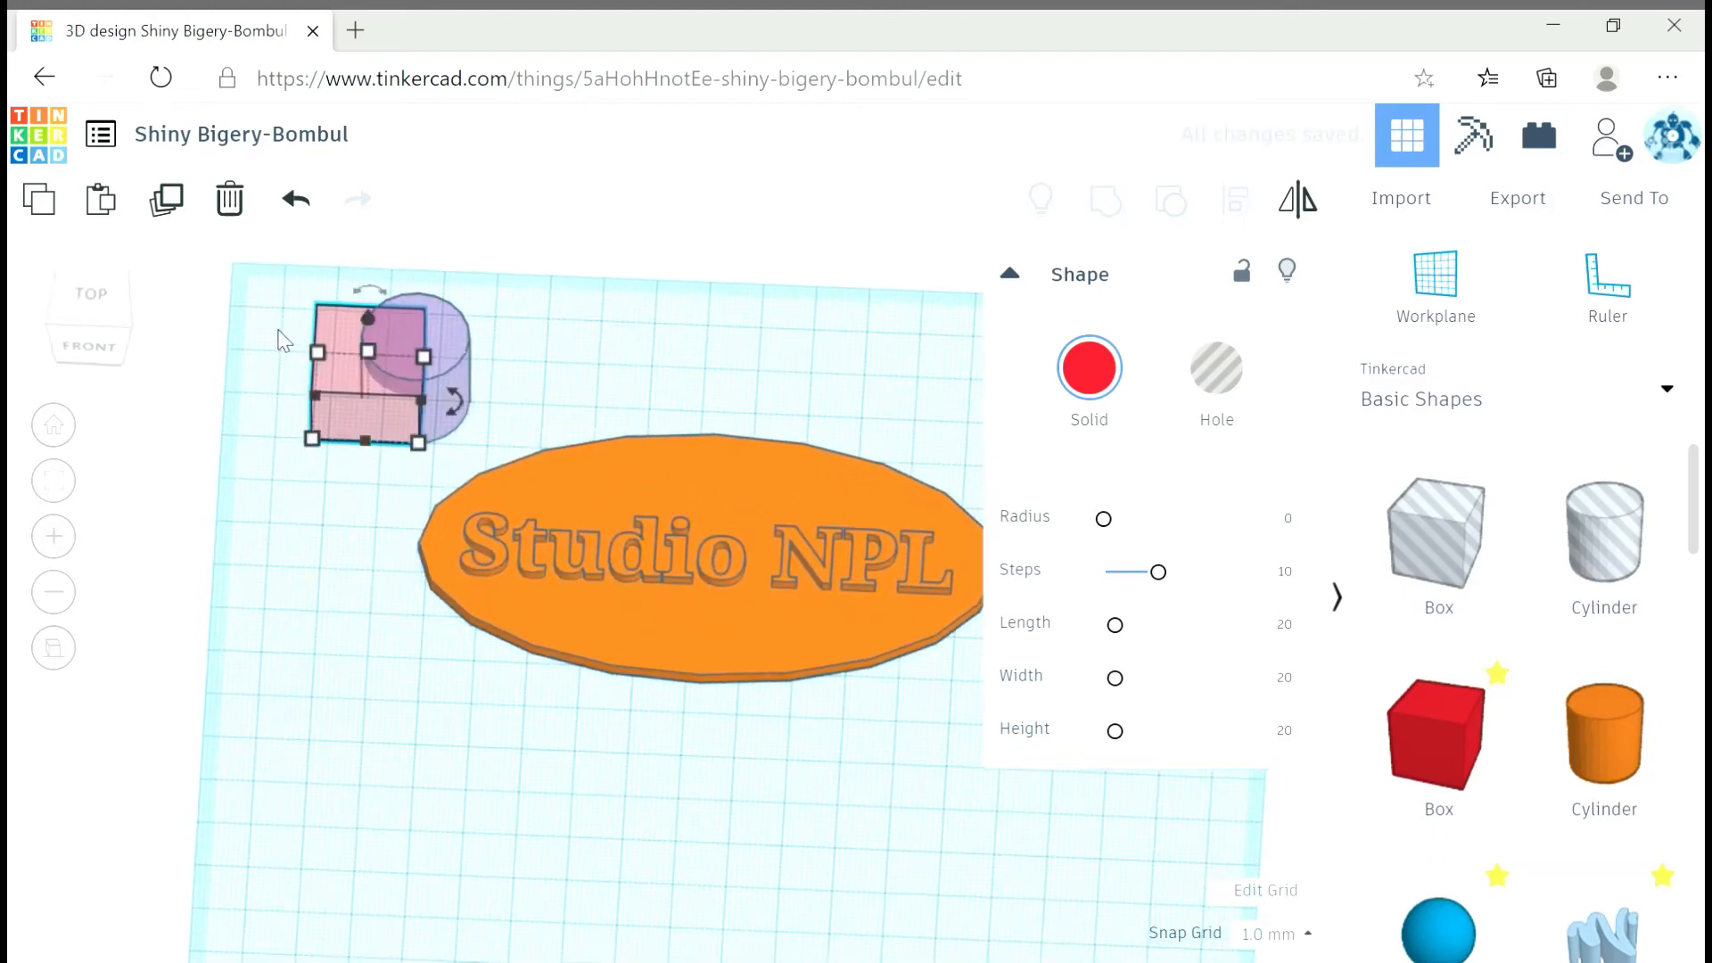
click(1081, 383)
click(1490, 733)
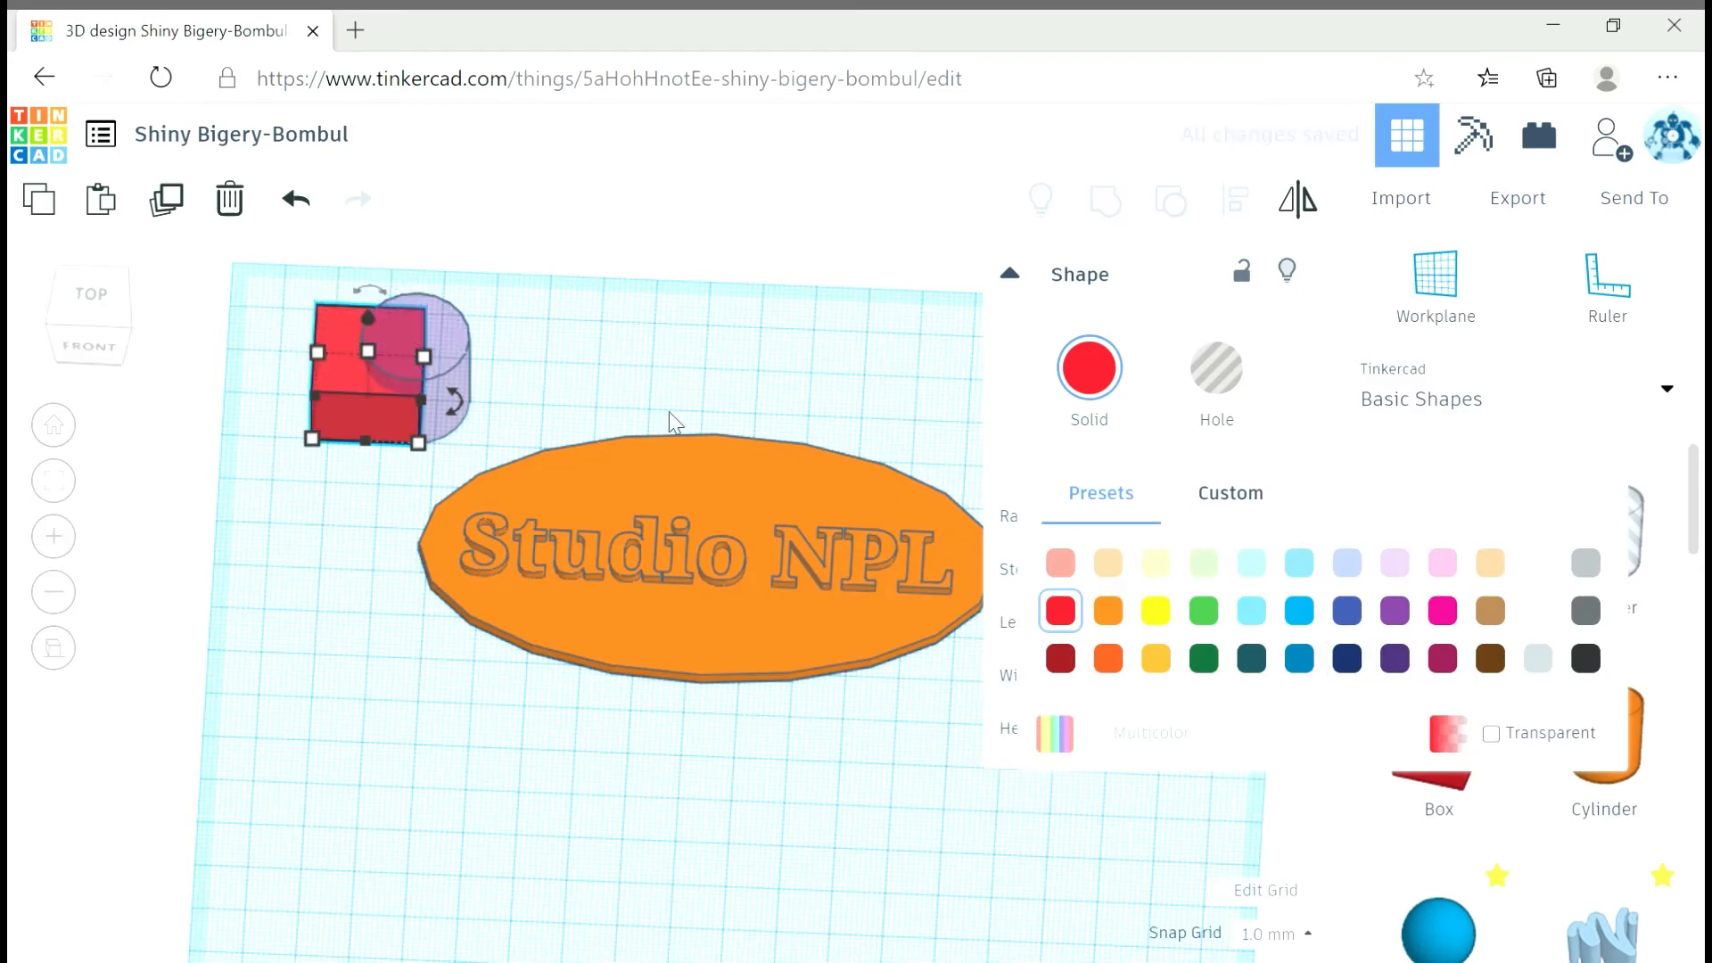
click(469, 356)
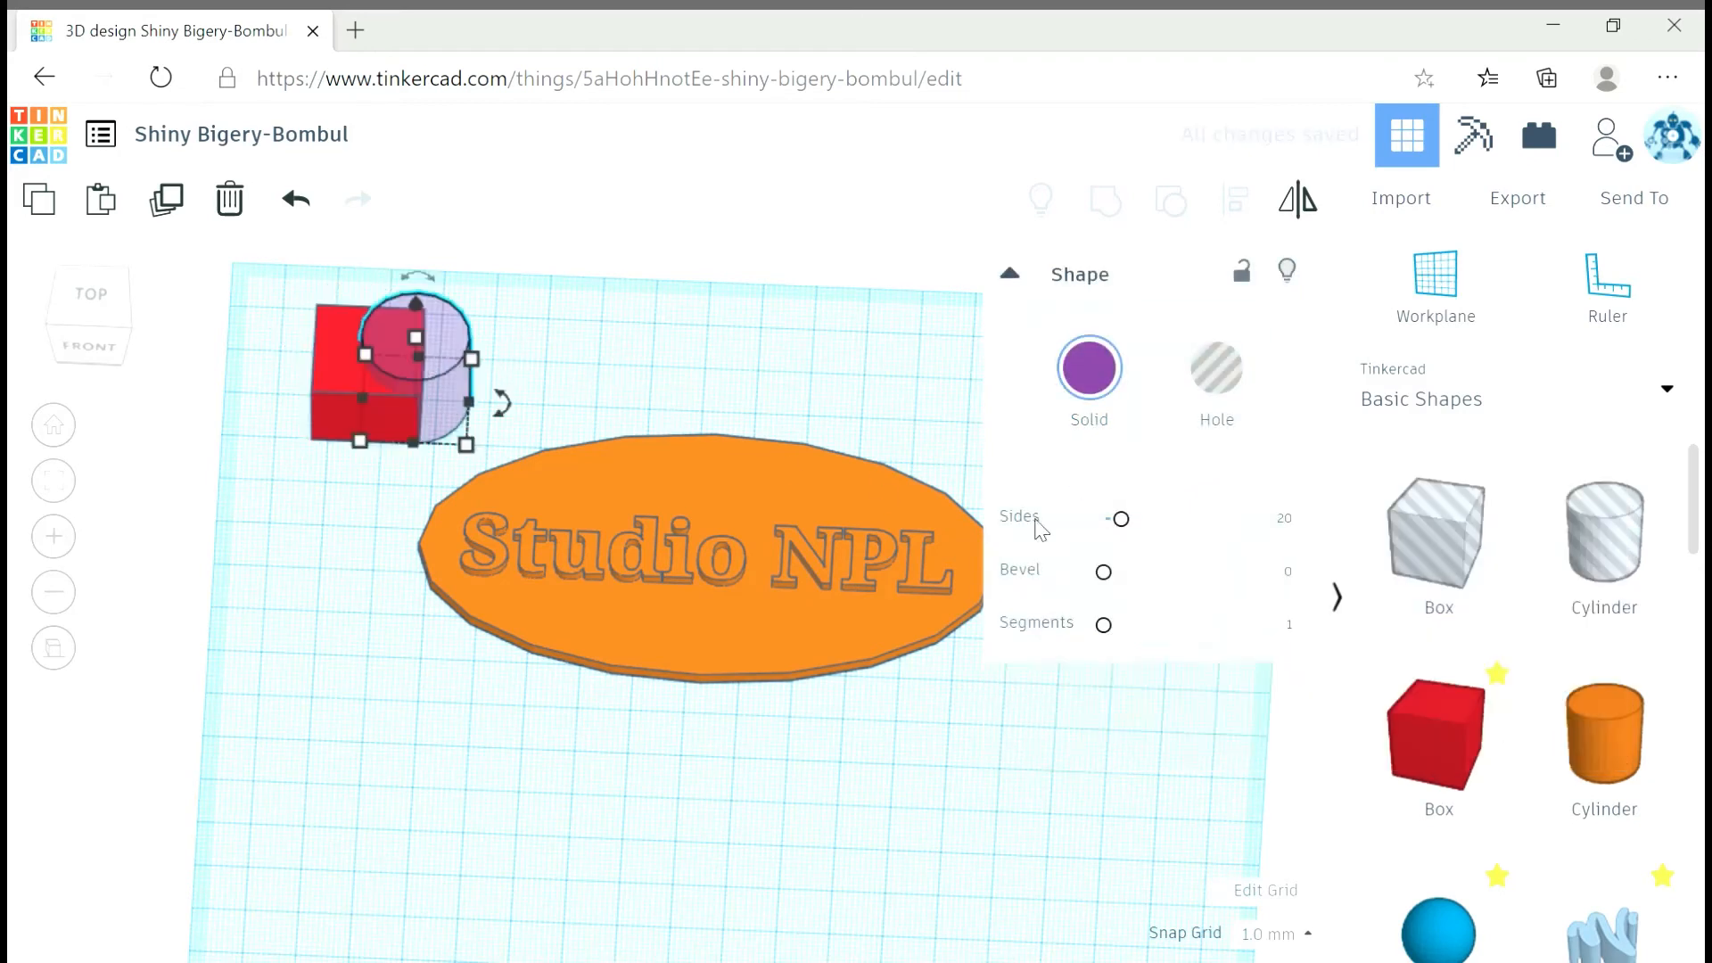
click(1089, 367)
click(1496, 733)
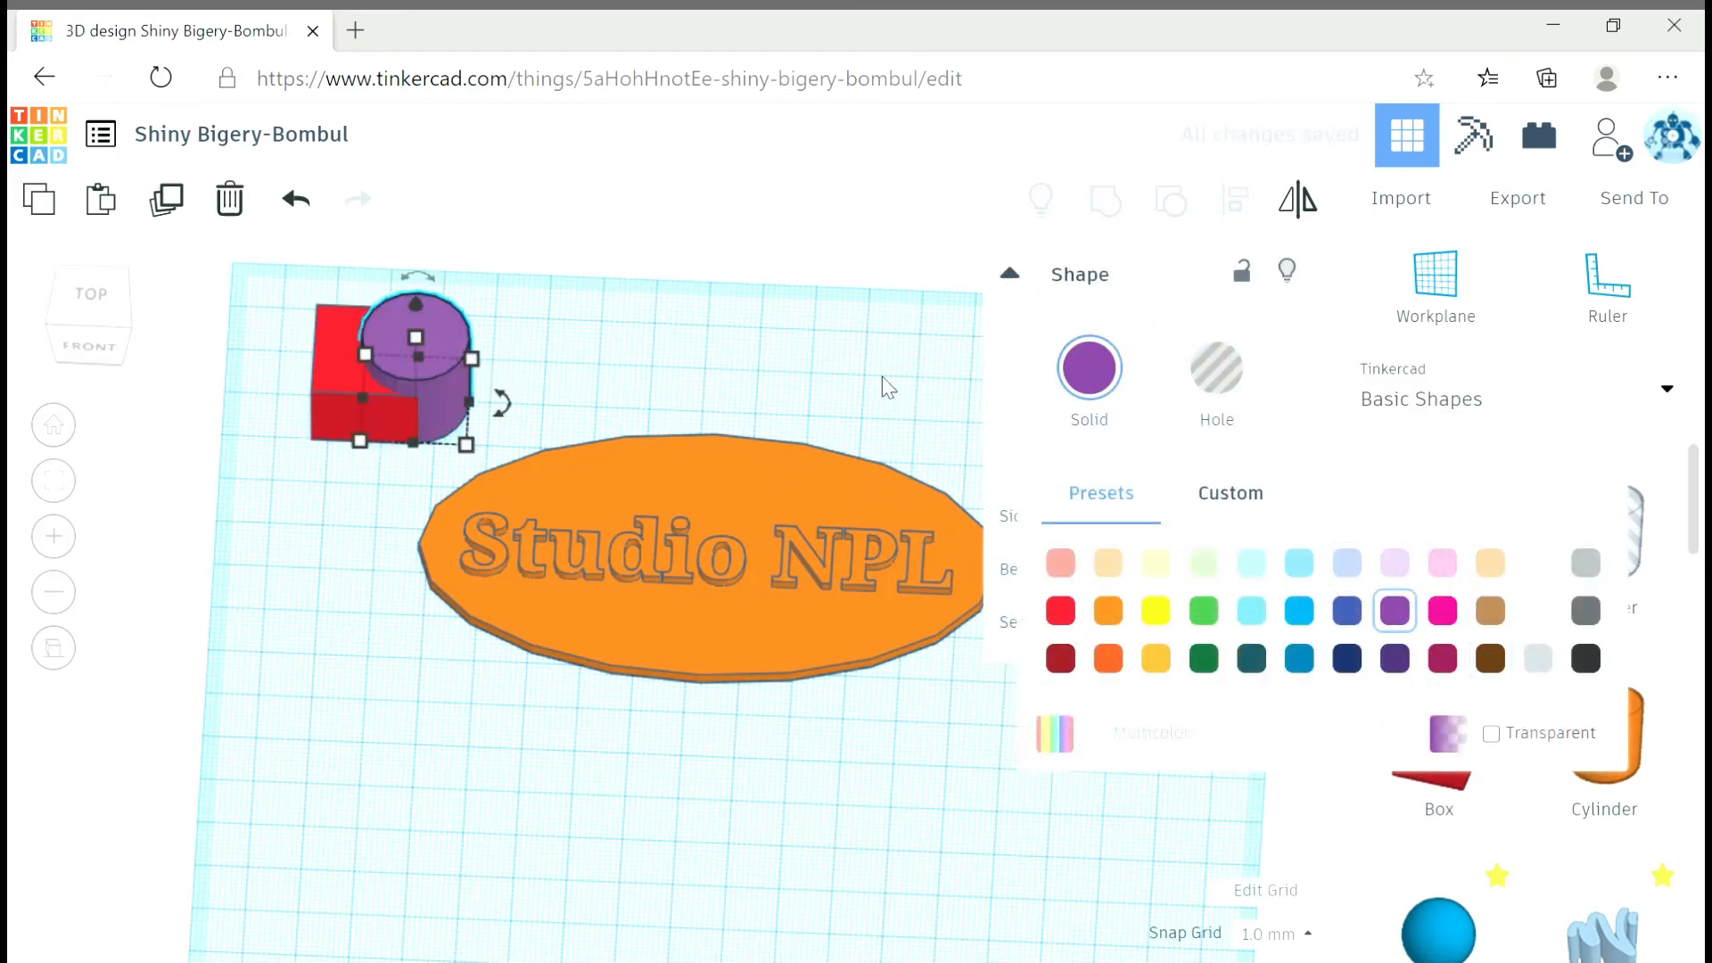
Turn the purple cylinder into a hole and lower it to 2 mm below the workplane.
right_drag(712, 338, 728, 401)
mouse_move(391, 357)
right_down()
mouse_move(371, 399)
mouse_move(377, 357)
right_up()
click(1089, 372)
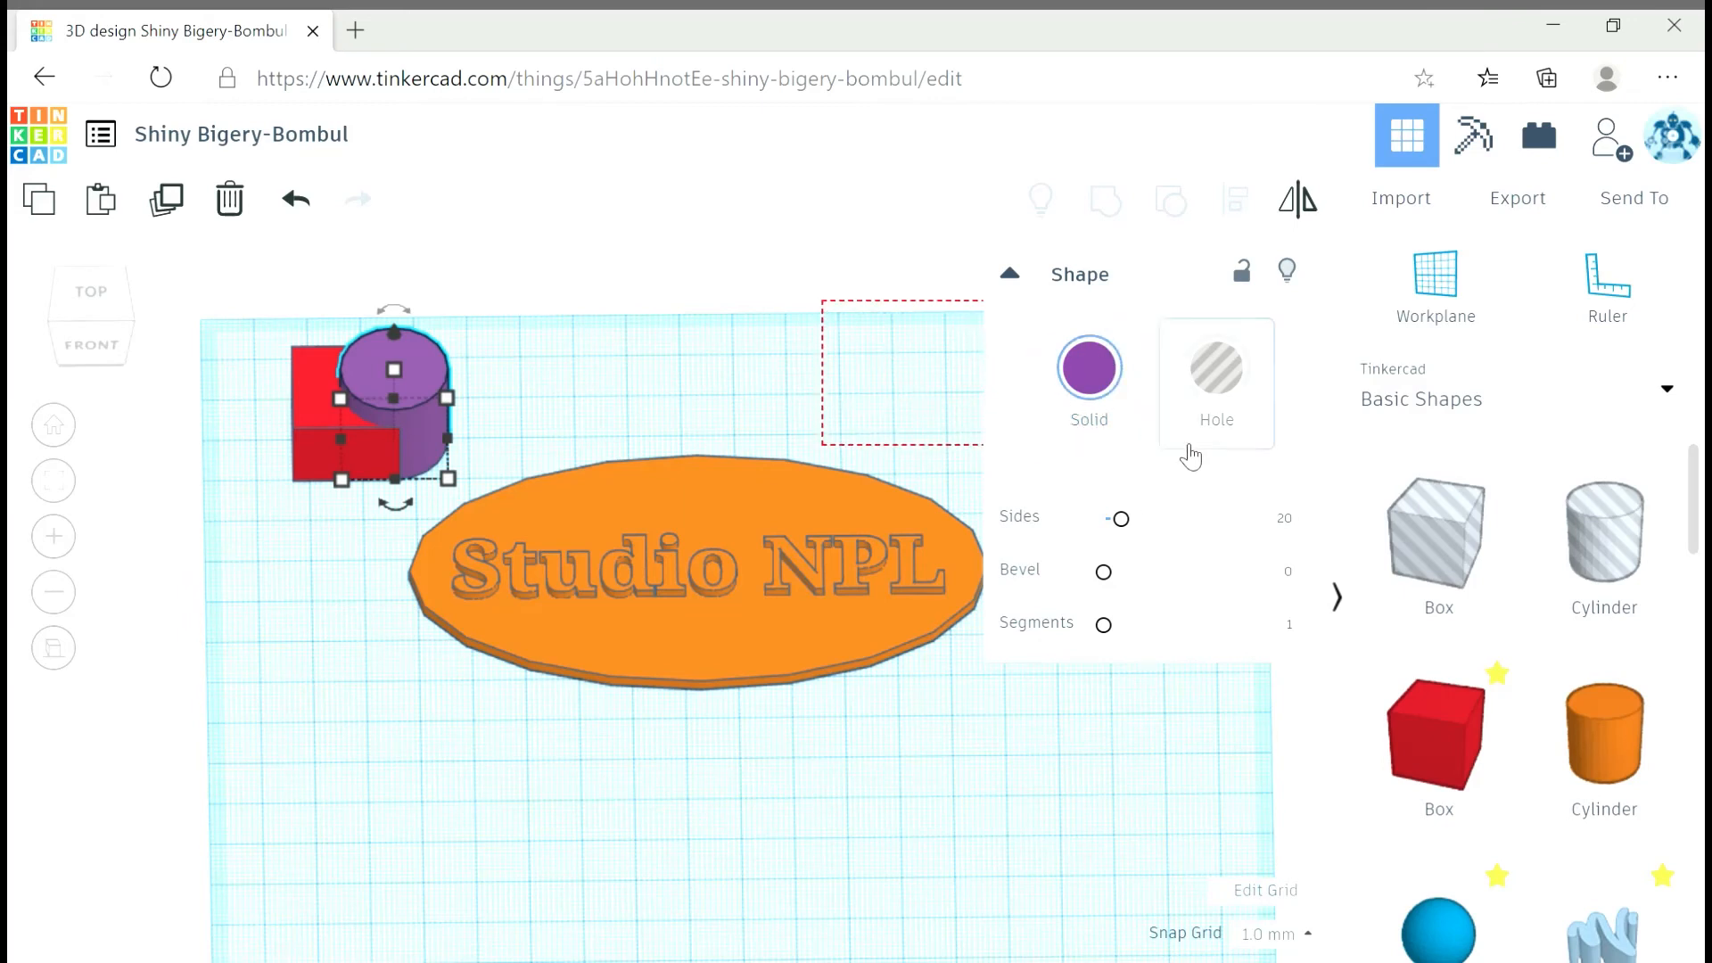
drag(1188, 446, 1194, 396)
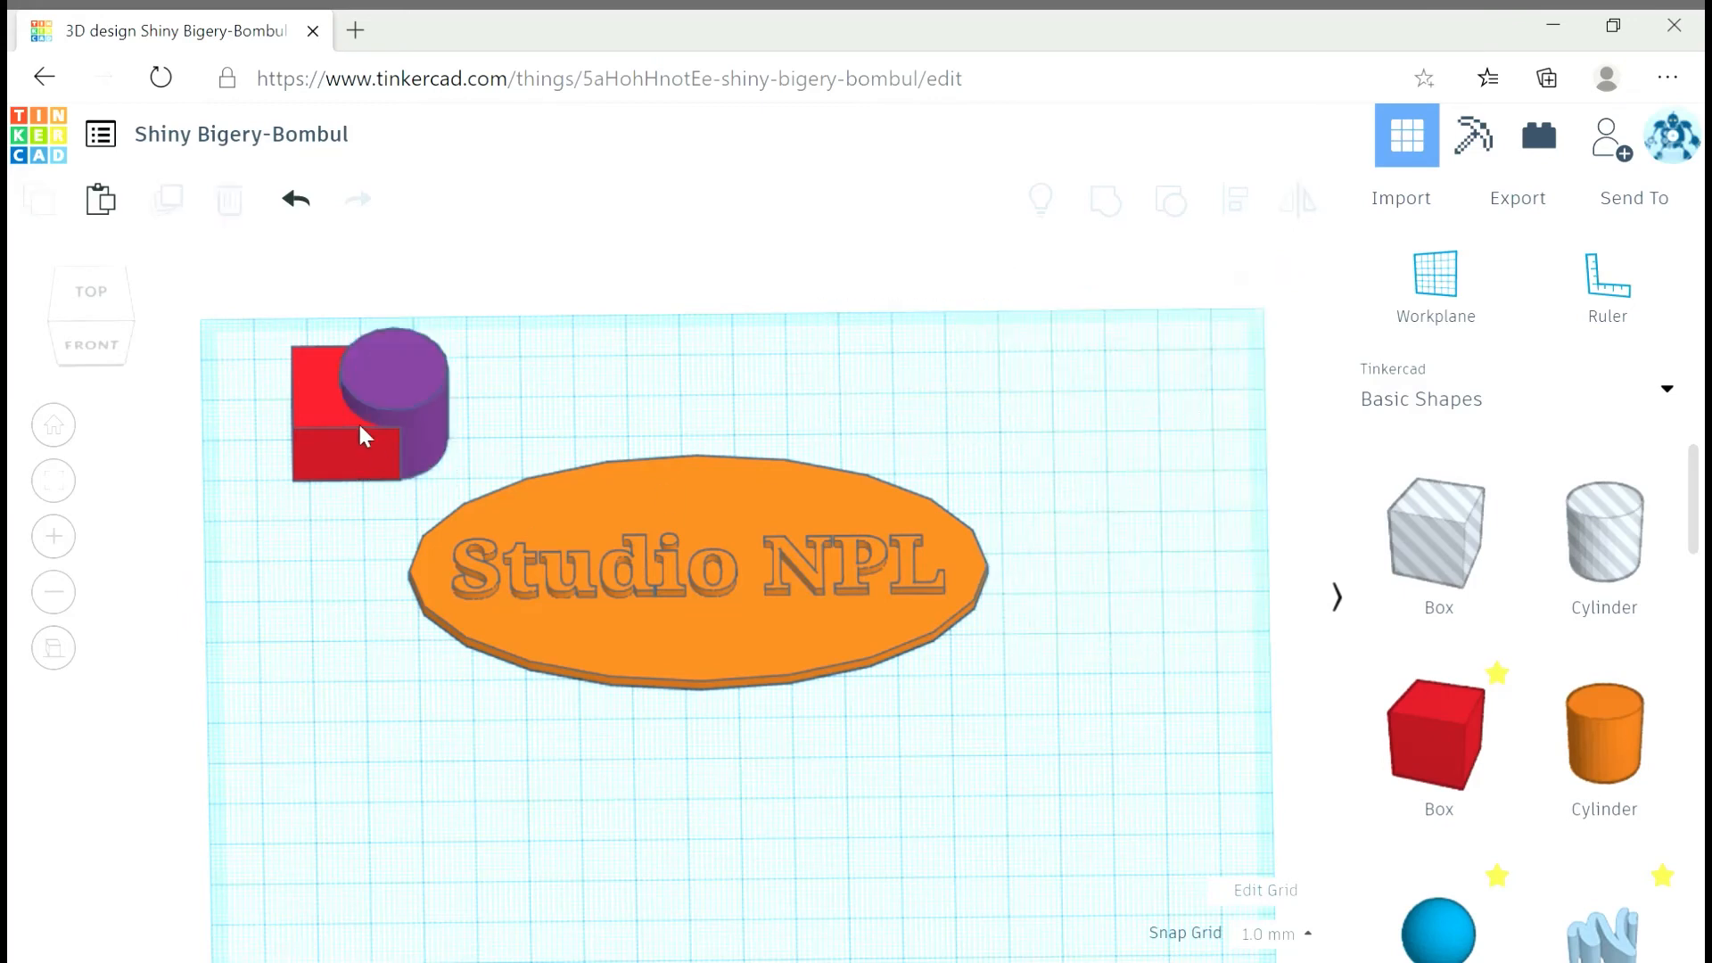
click(435, 384)
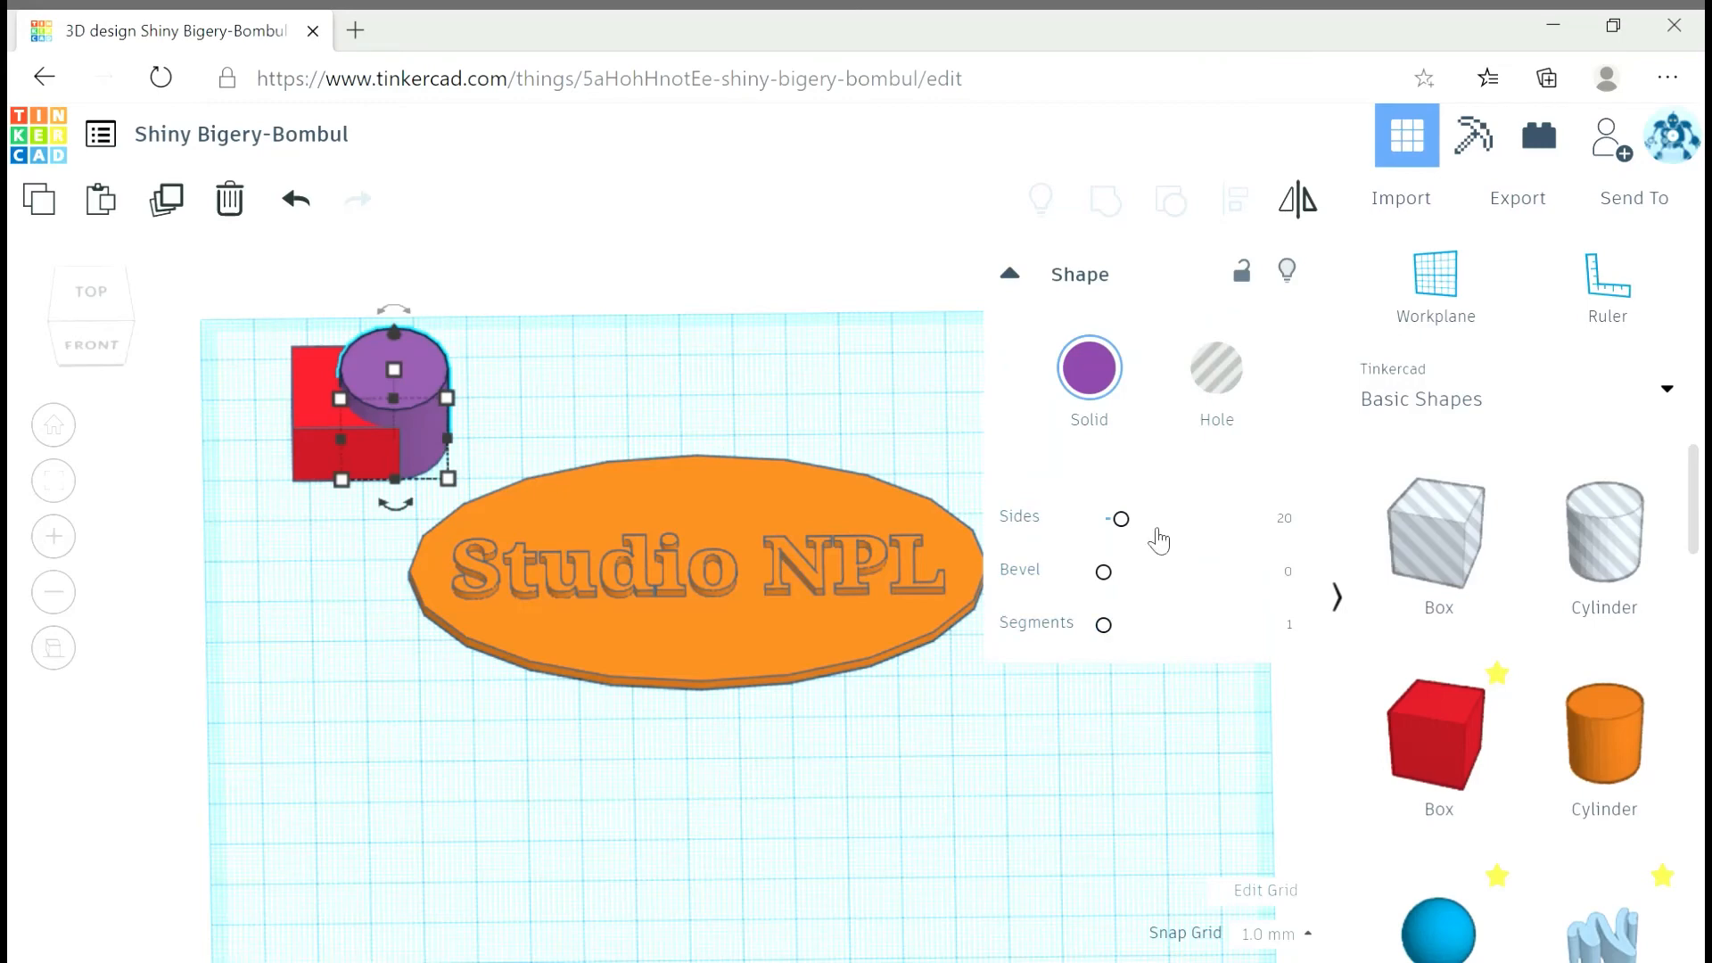
click(1209, 379)
right_drag(329, 546, 412, 490)
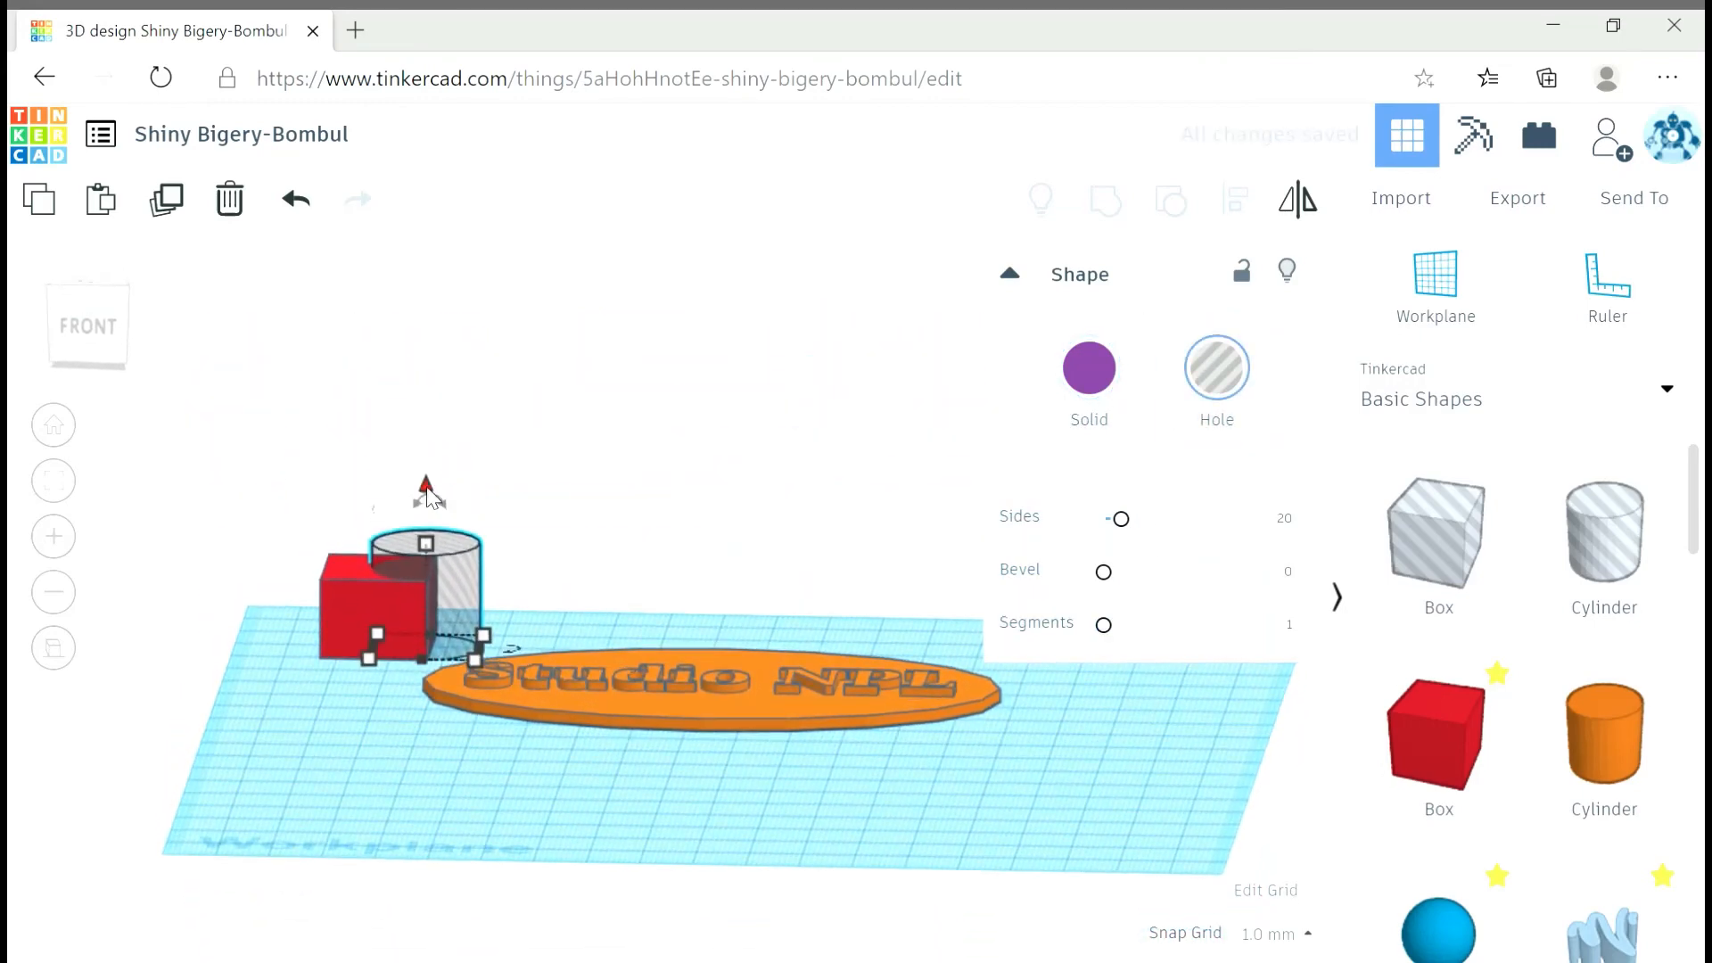
drag(428, 497, 432, 504)
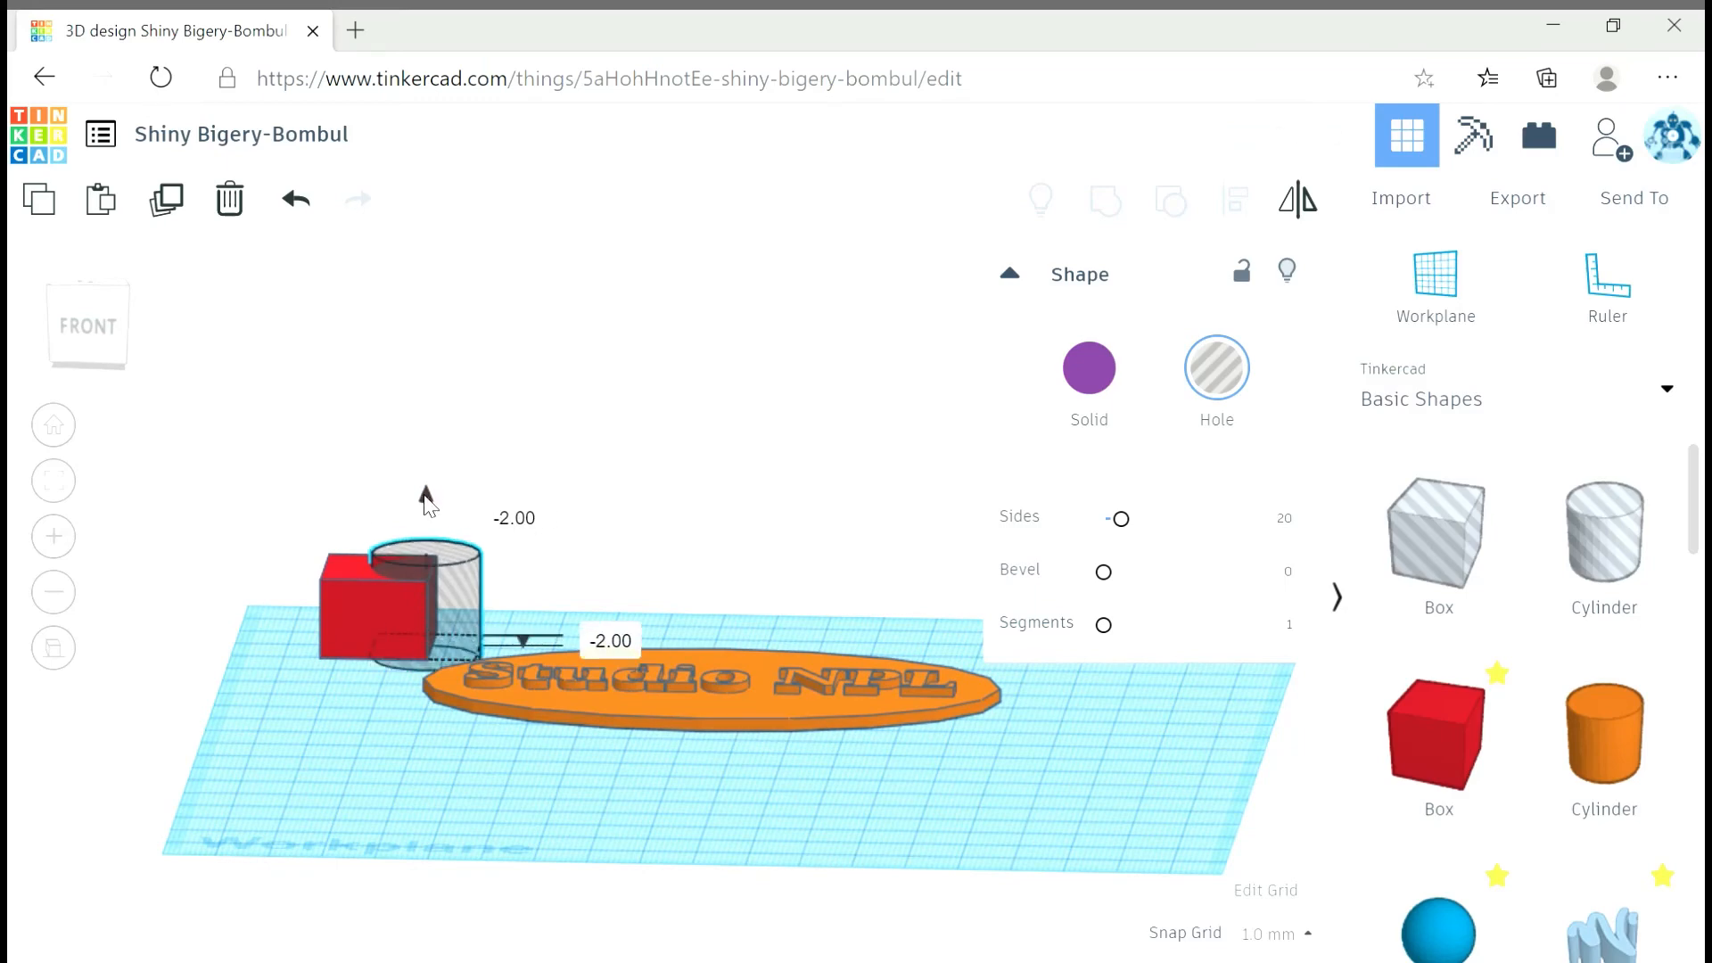
Select the red box and the cylinder hole together and move them 42 mm right and 99 mm forward, in front of the disc.
right_drag(302, 778, 255, 812)
scroll(218, 405, down, 2)
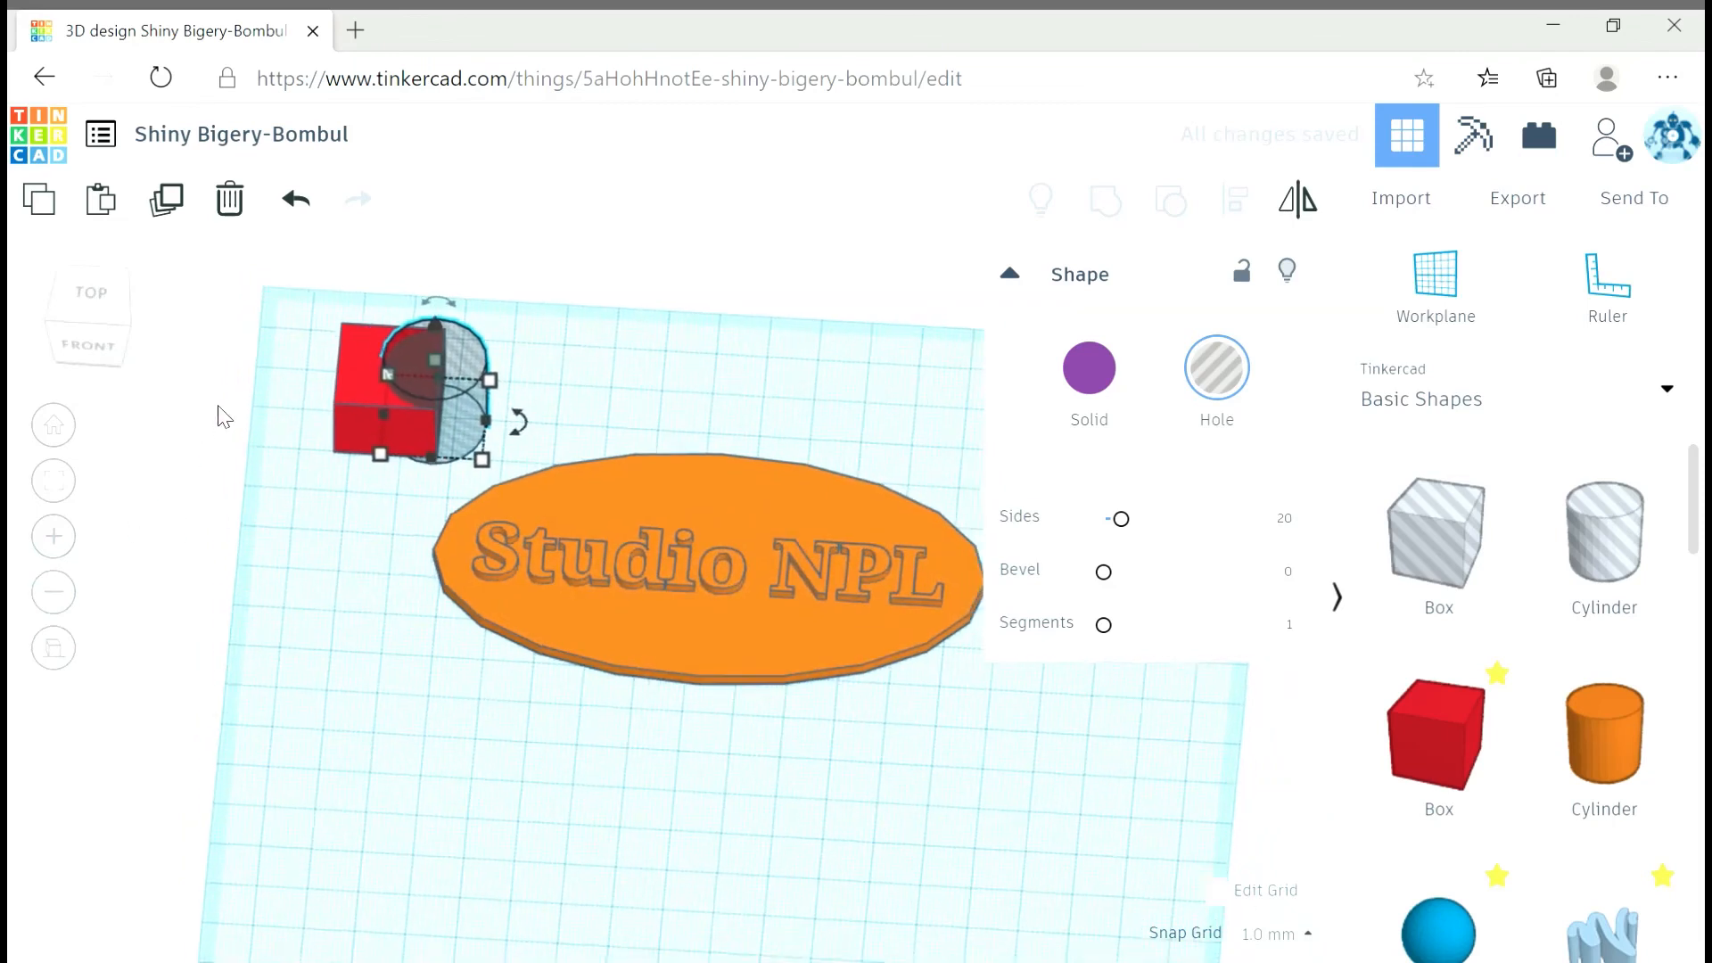
drag(261, 349, 521, 453)
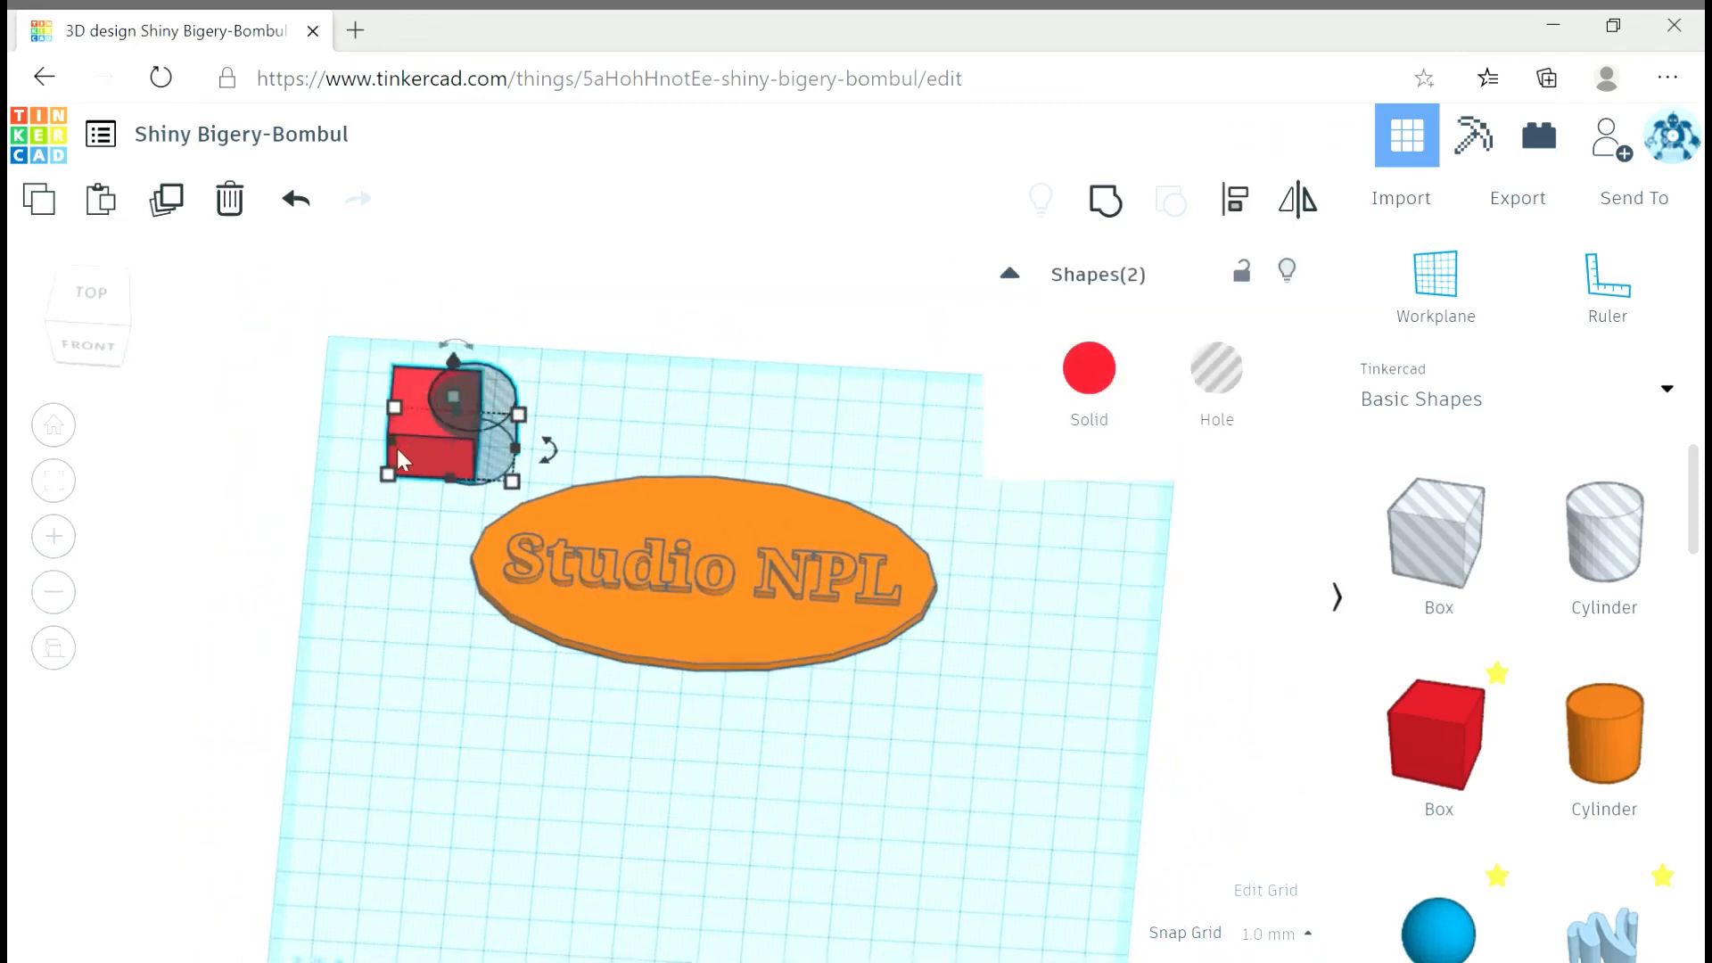
drag(416, 457, 561, 795)
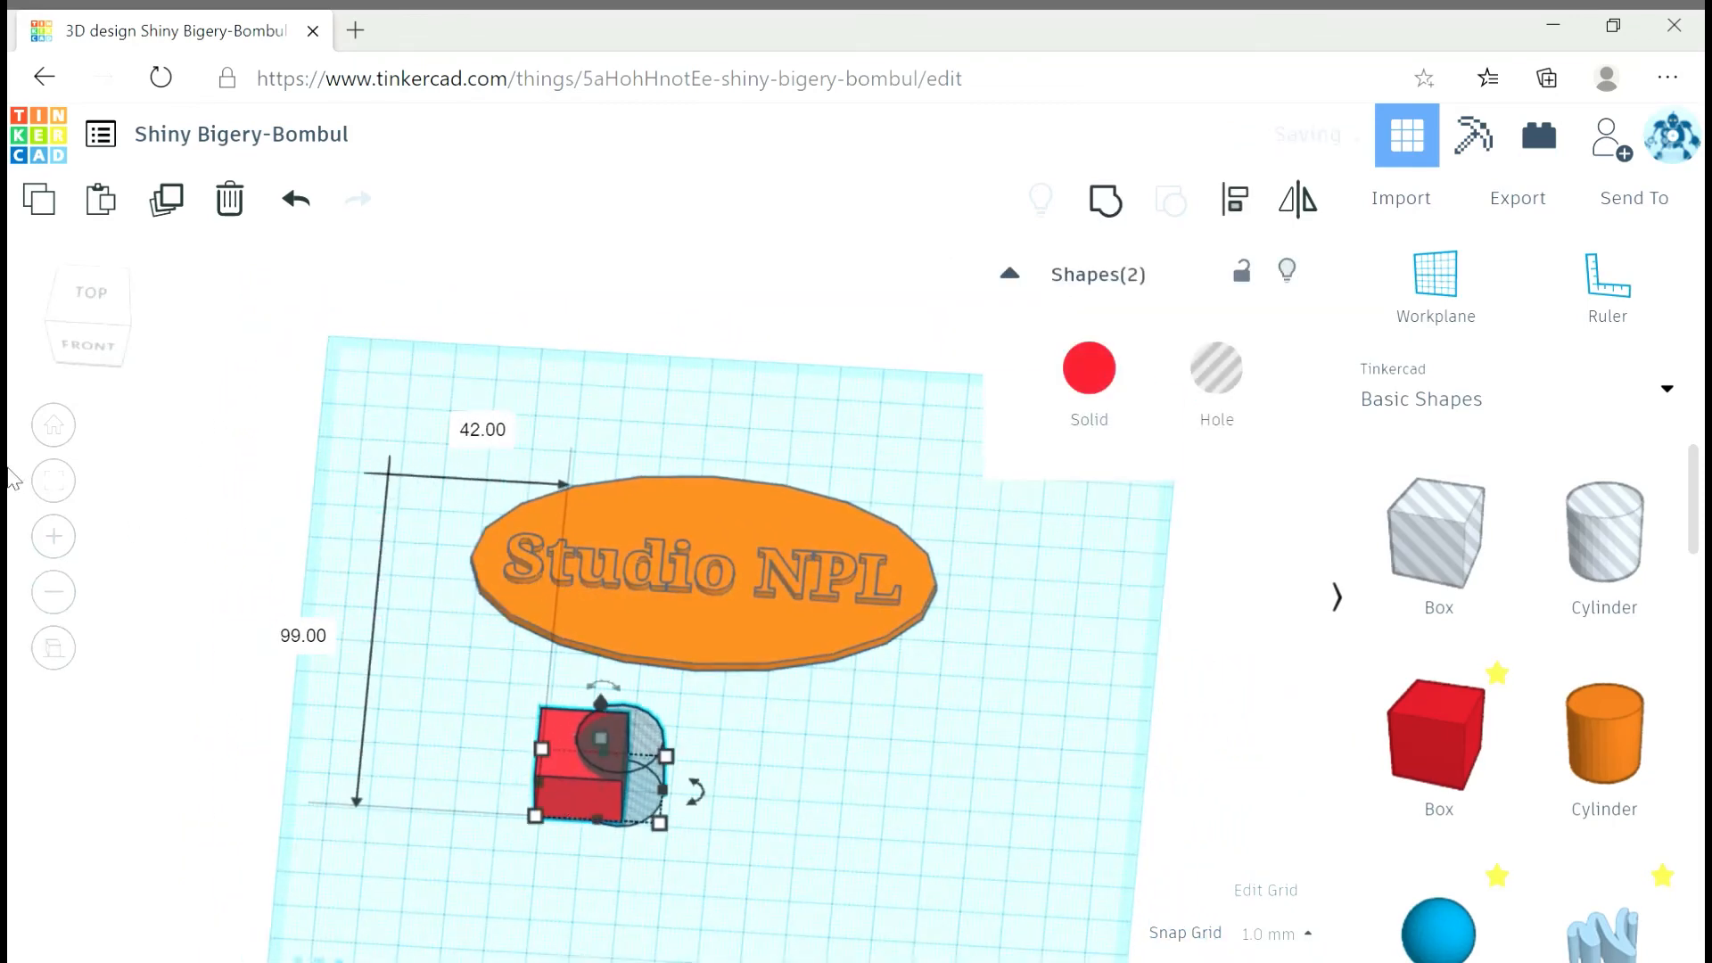
Group the red box with the cylinder hole to cut a rounded notch in the box, and inspect the cut.
click(78, 485)
click(66, 483)
drag(441, 661, 526, 725)
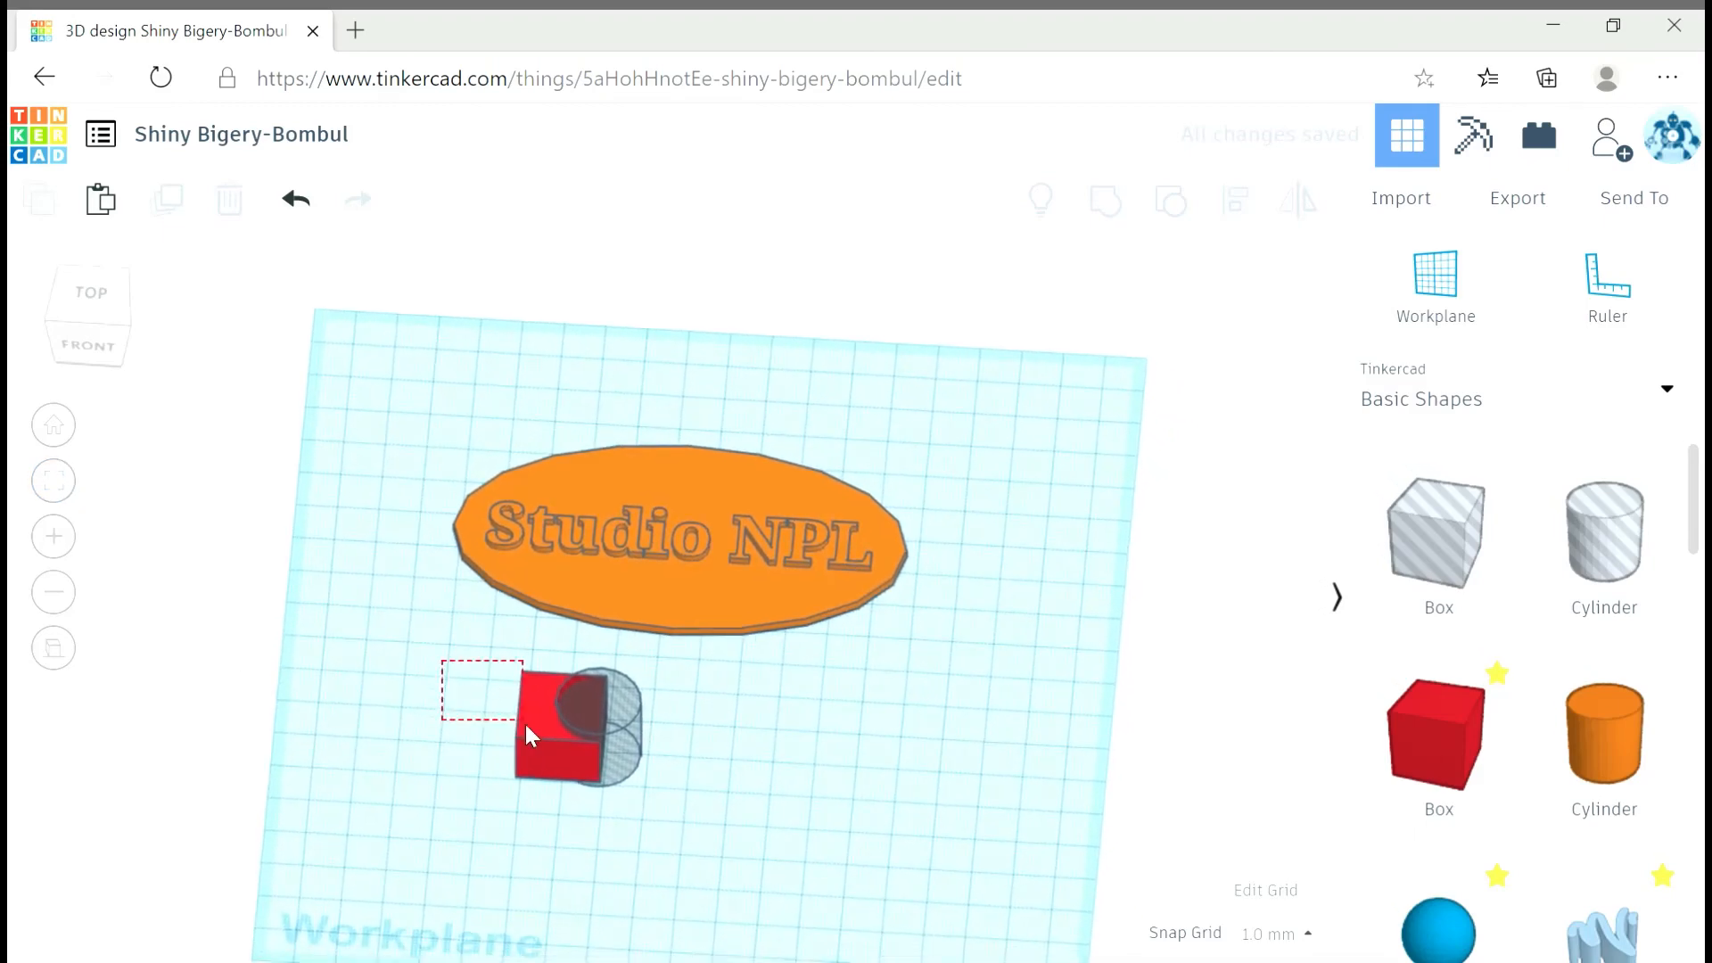
drag(632, 805, 632, 805)
click(71, 496)
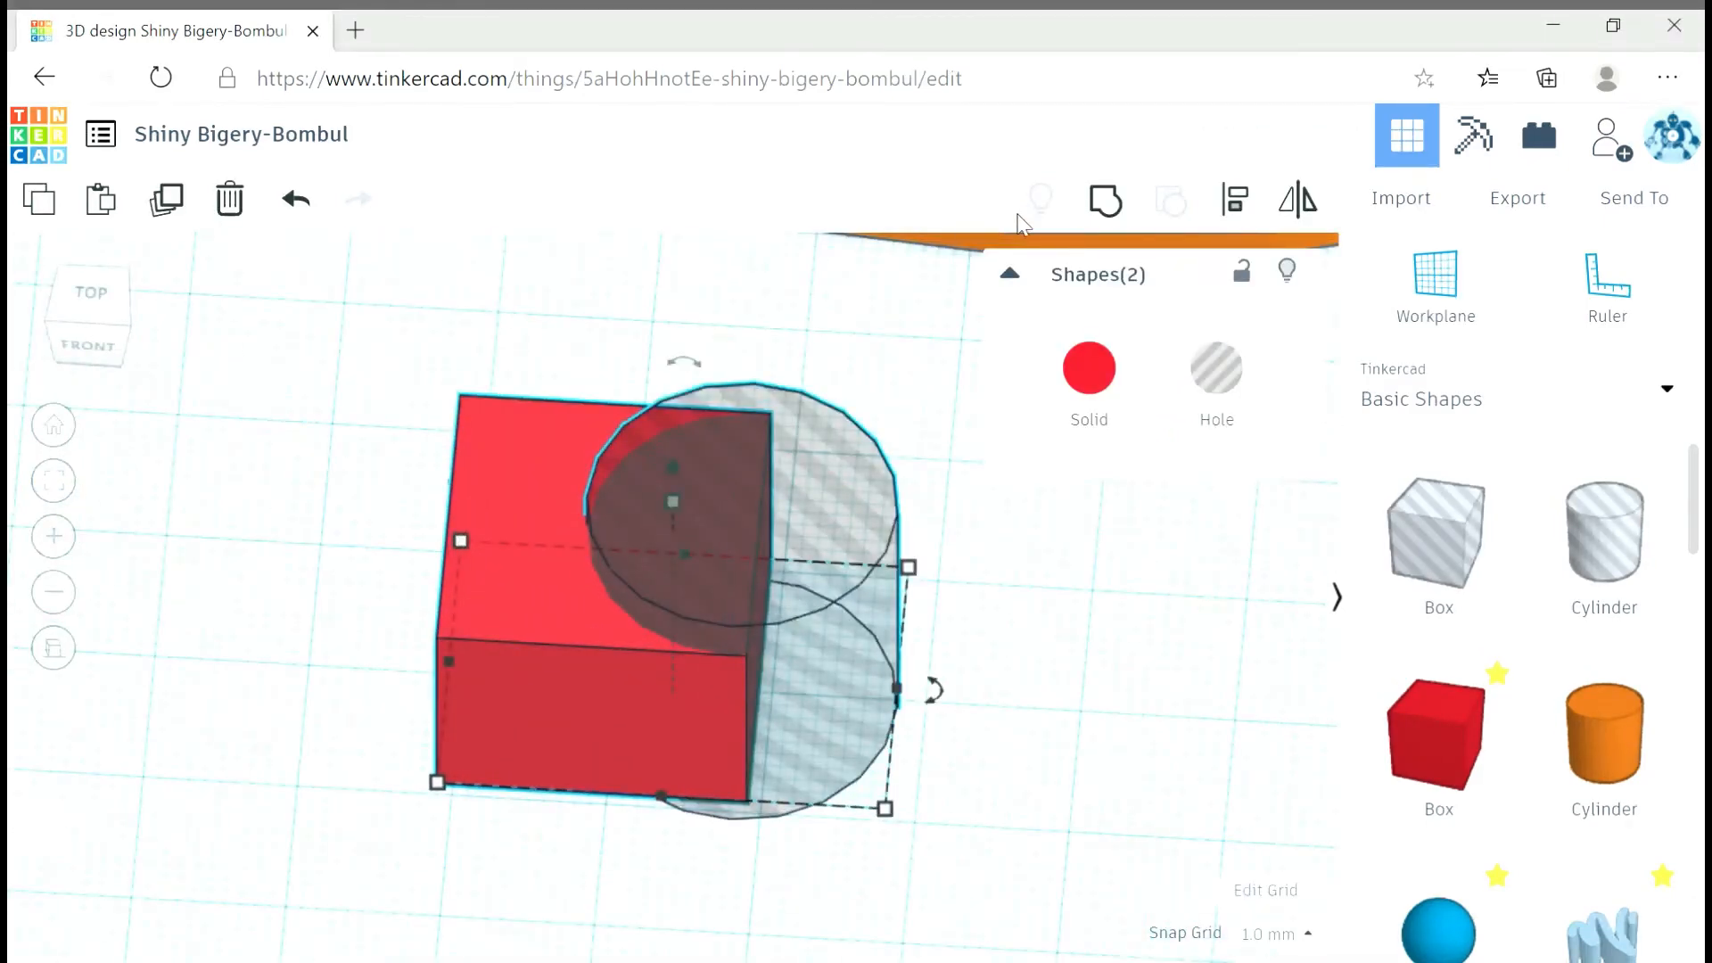
click(1110, 200)
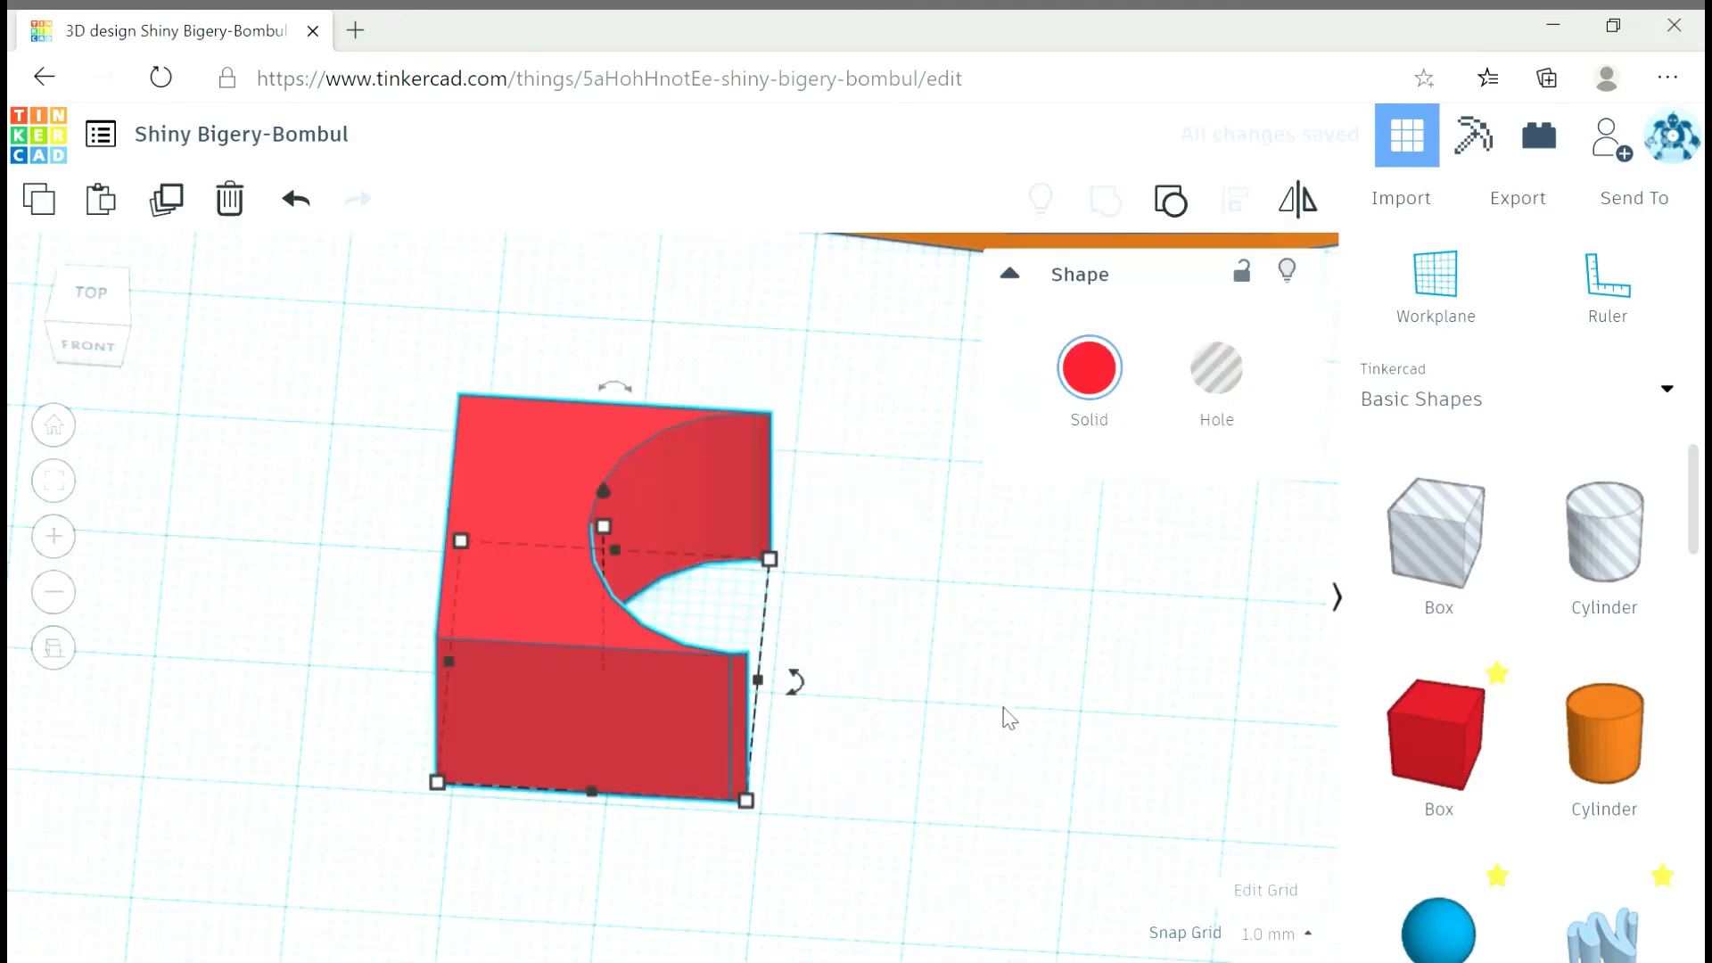
right_drag(907, 736, 780, 595)
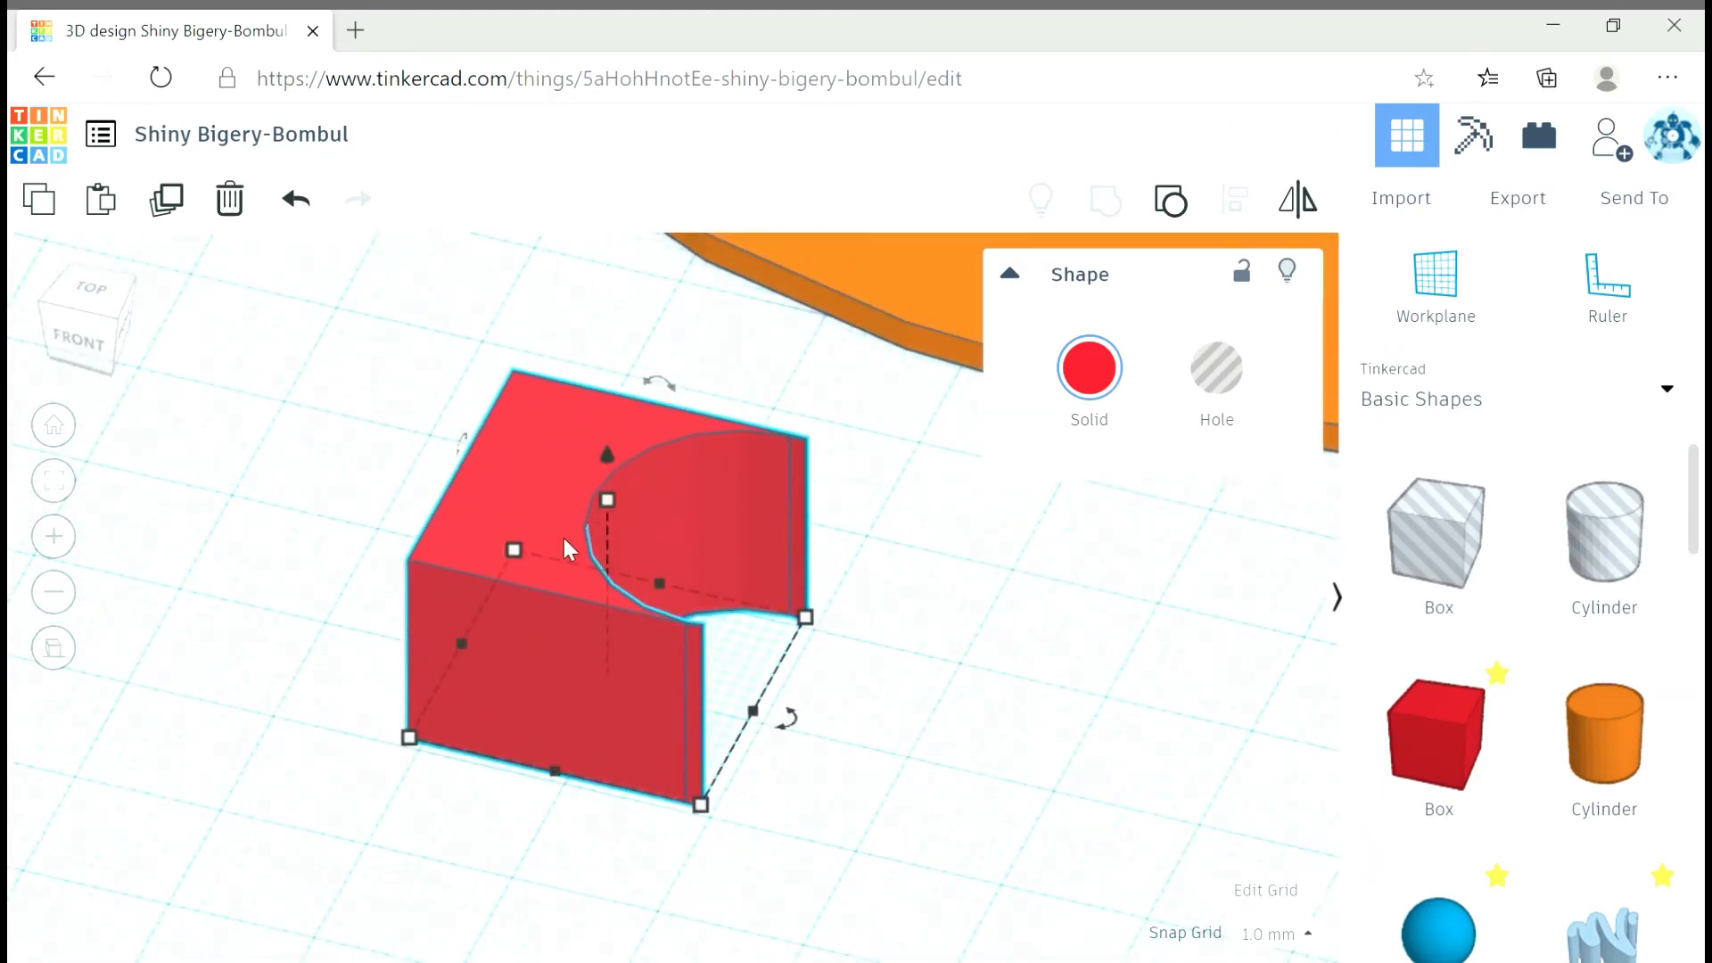
Undo the grouping of the box and cylinder hole, and turn the cylinder back into a purple solid.
click(296, 200)
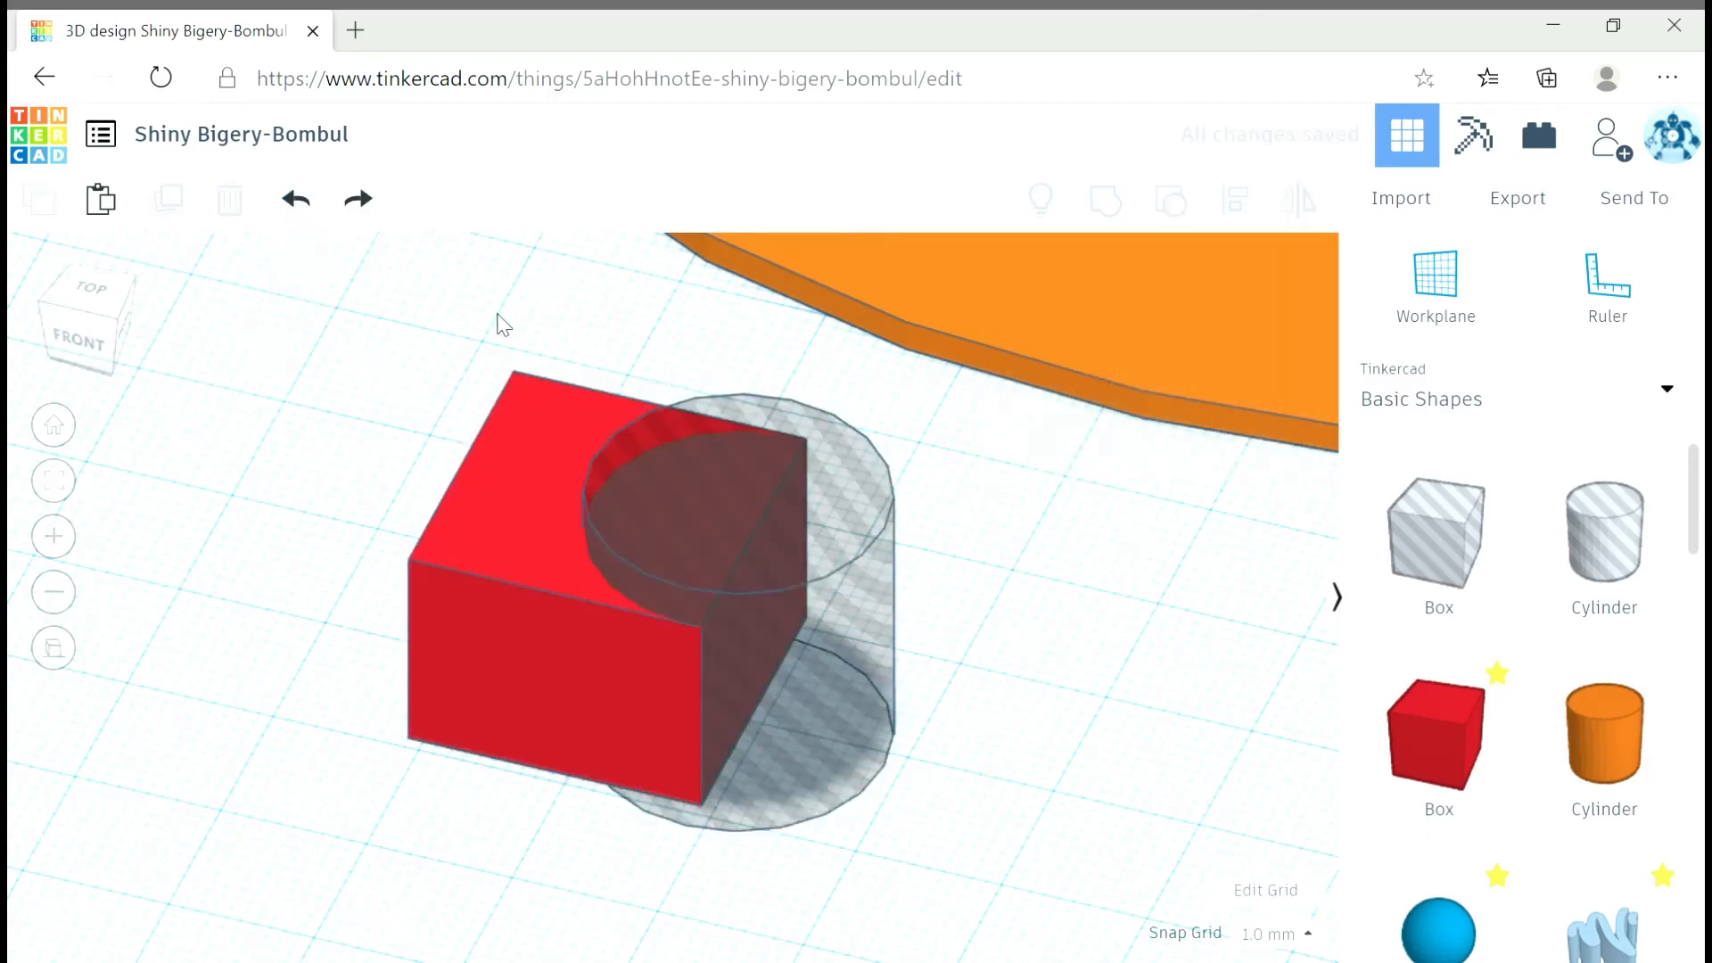
click(841, 657)
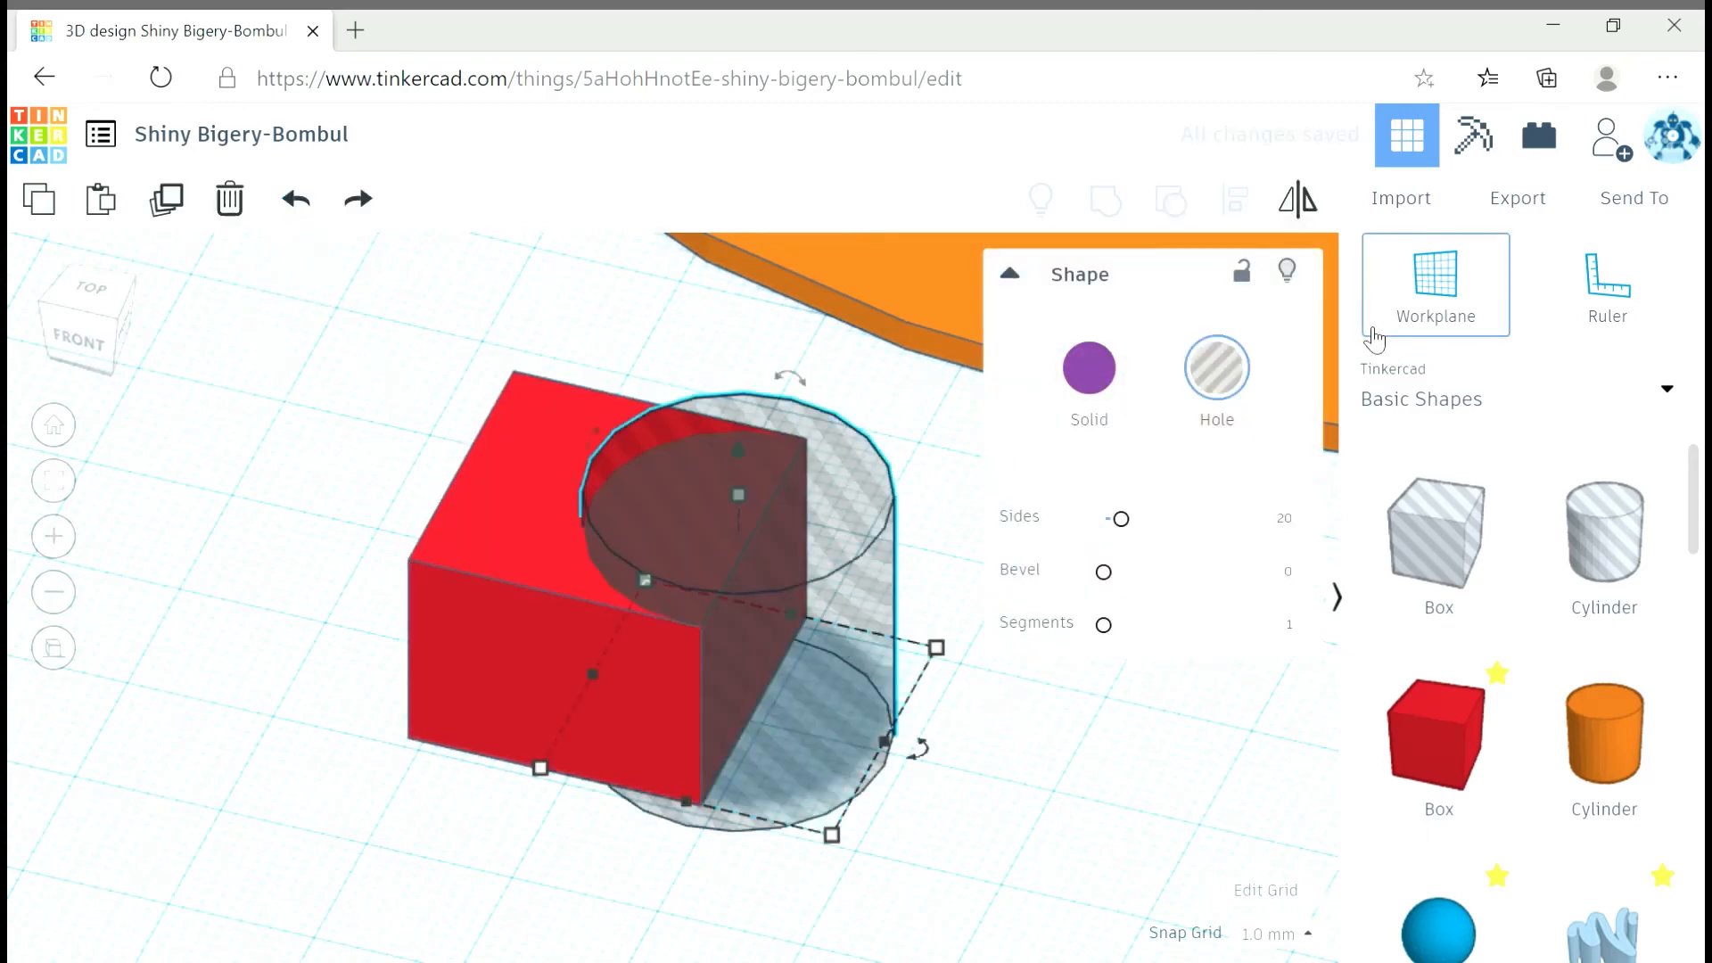
click(1088, 367)
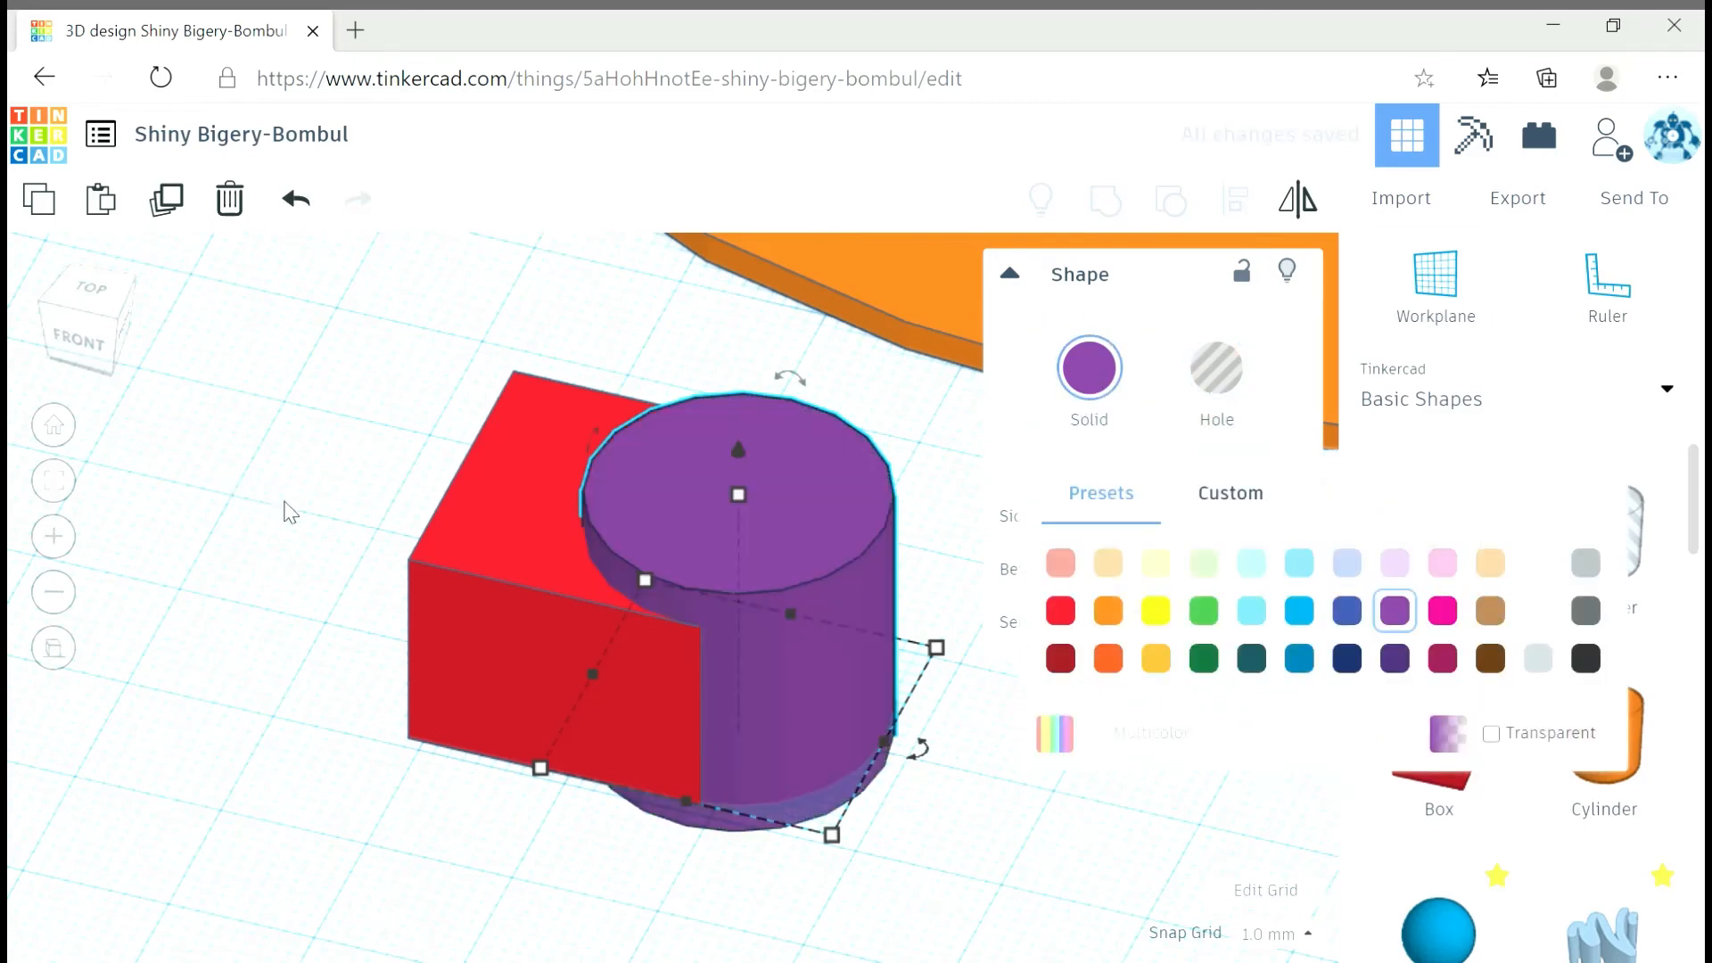
Group the red box and the purple cylinder as solids, inspect the merged shape, and undo the grouping.
drag(224, 478, 934, 813)
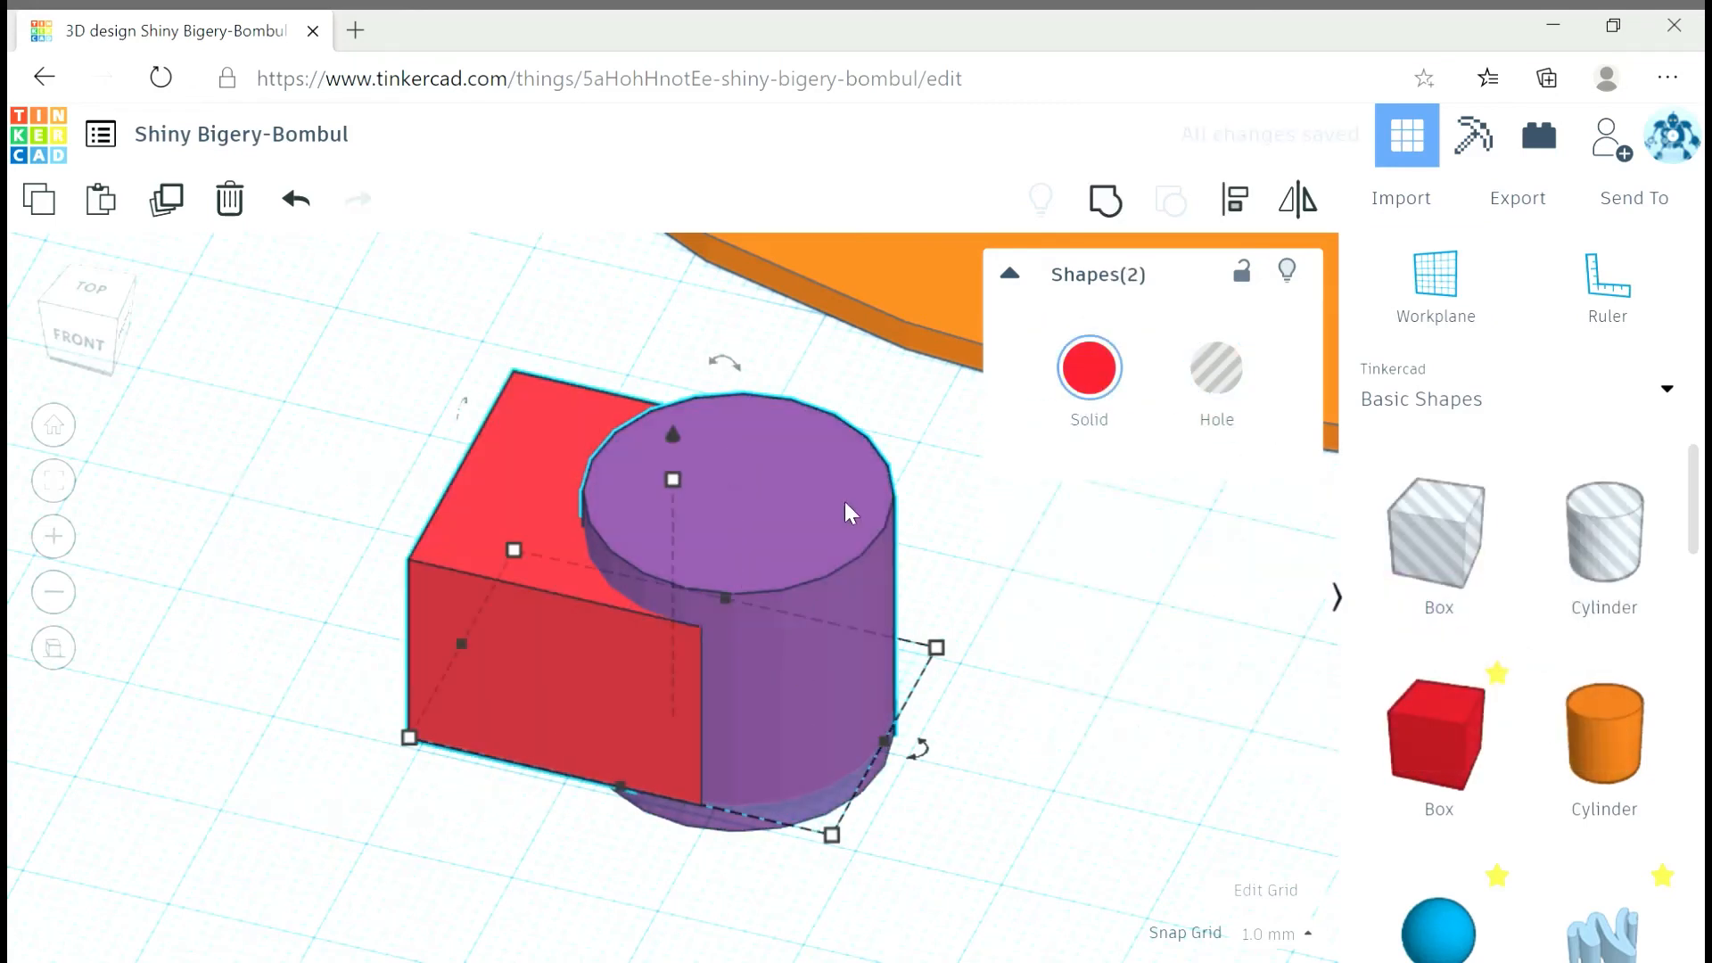
click(1106, 203)
right_drag(286, 669, 330, 699)
scroll(669, 584, down, 2)
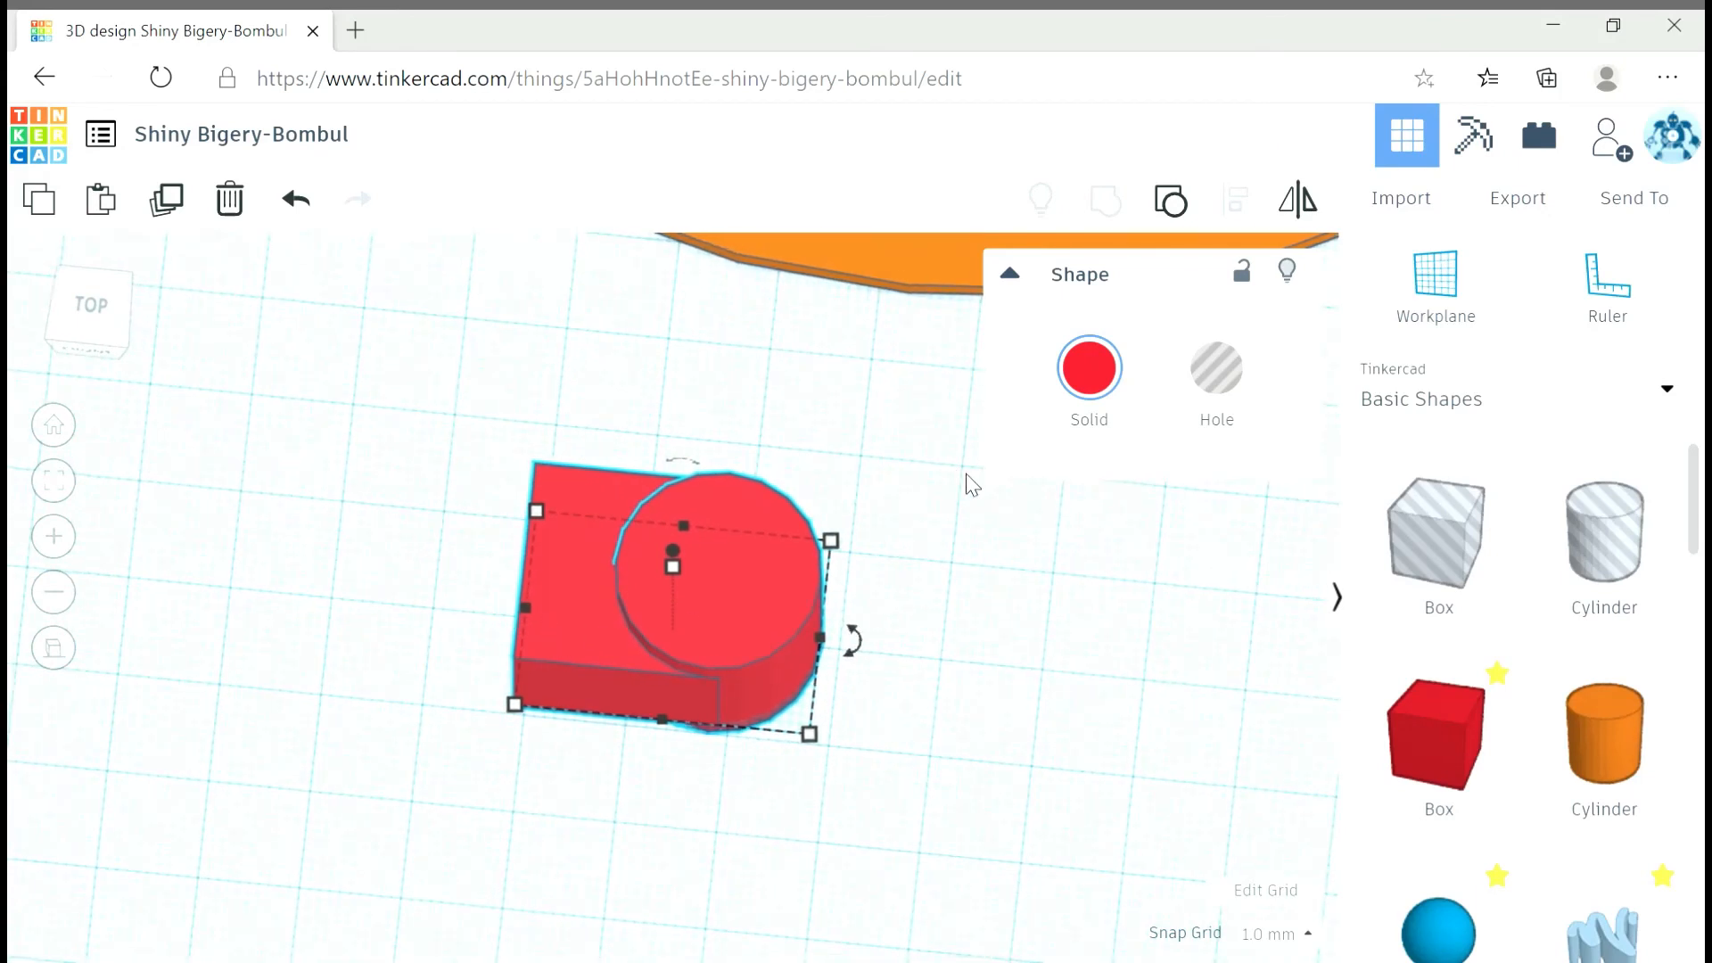
click(303, 201)
Turn the purple cylinder into a hole and group it with the red box to cut a rounded notch in the box.
click(785, 536)
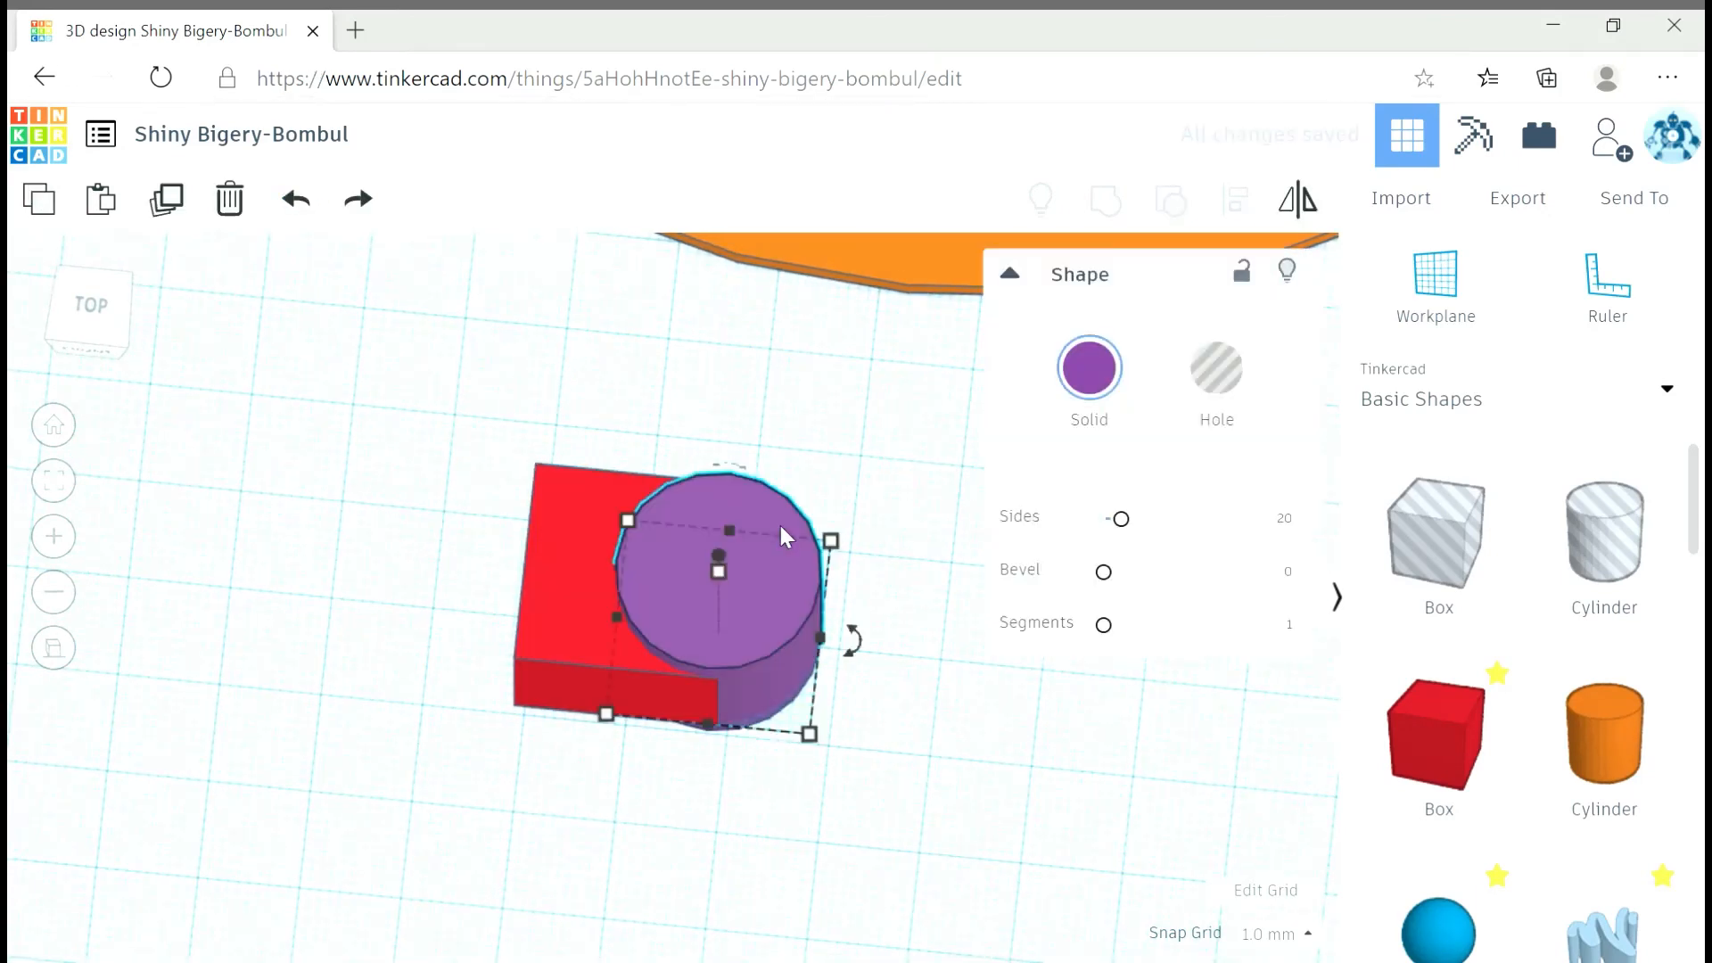
click(1216, 367)
drag(385, 452, 942, 749)
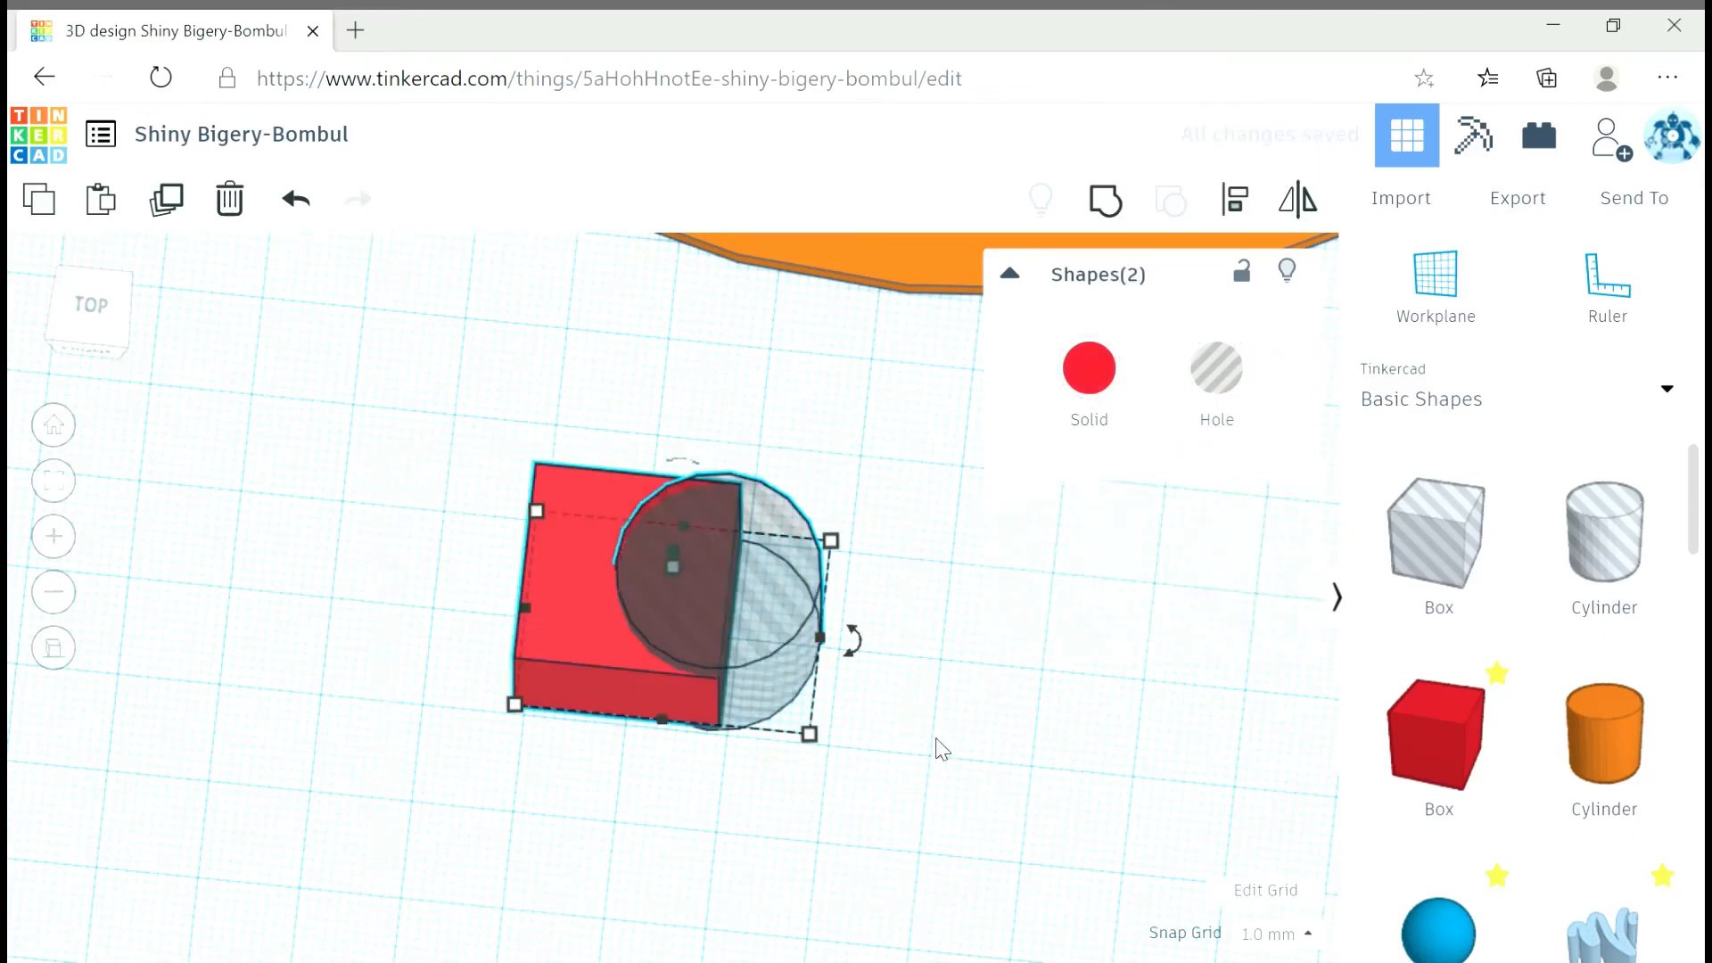
click(1088, 214)
mouse_move(905, 756)
right_down()
mouse_move(599, 592)
mouse_move(837, 843)
mouse_move(981, 791)
mouse_move(986, 757)
mouse_move(955, 741)
mouse_move(935, 759)
right_up()
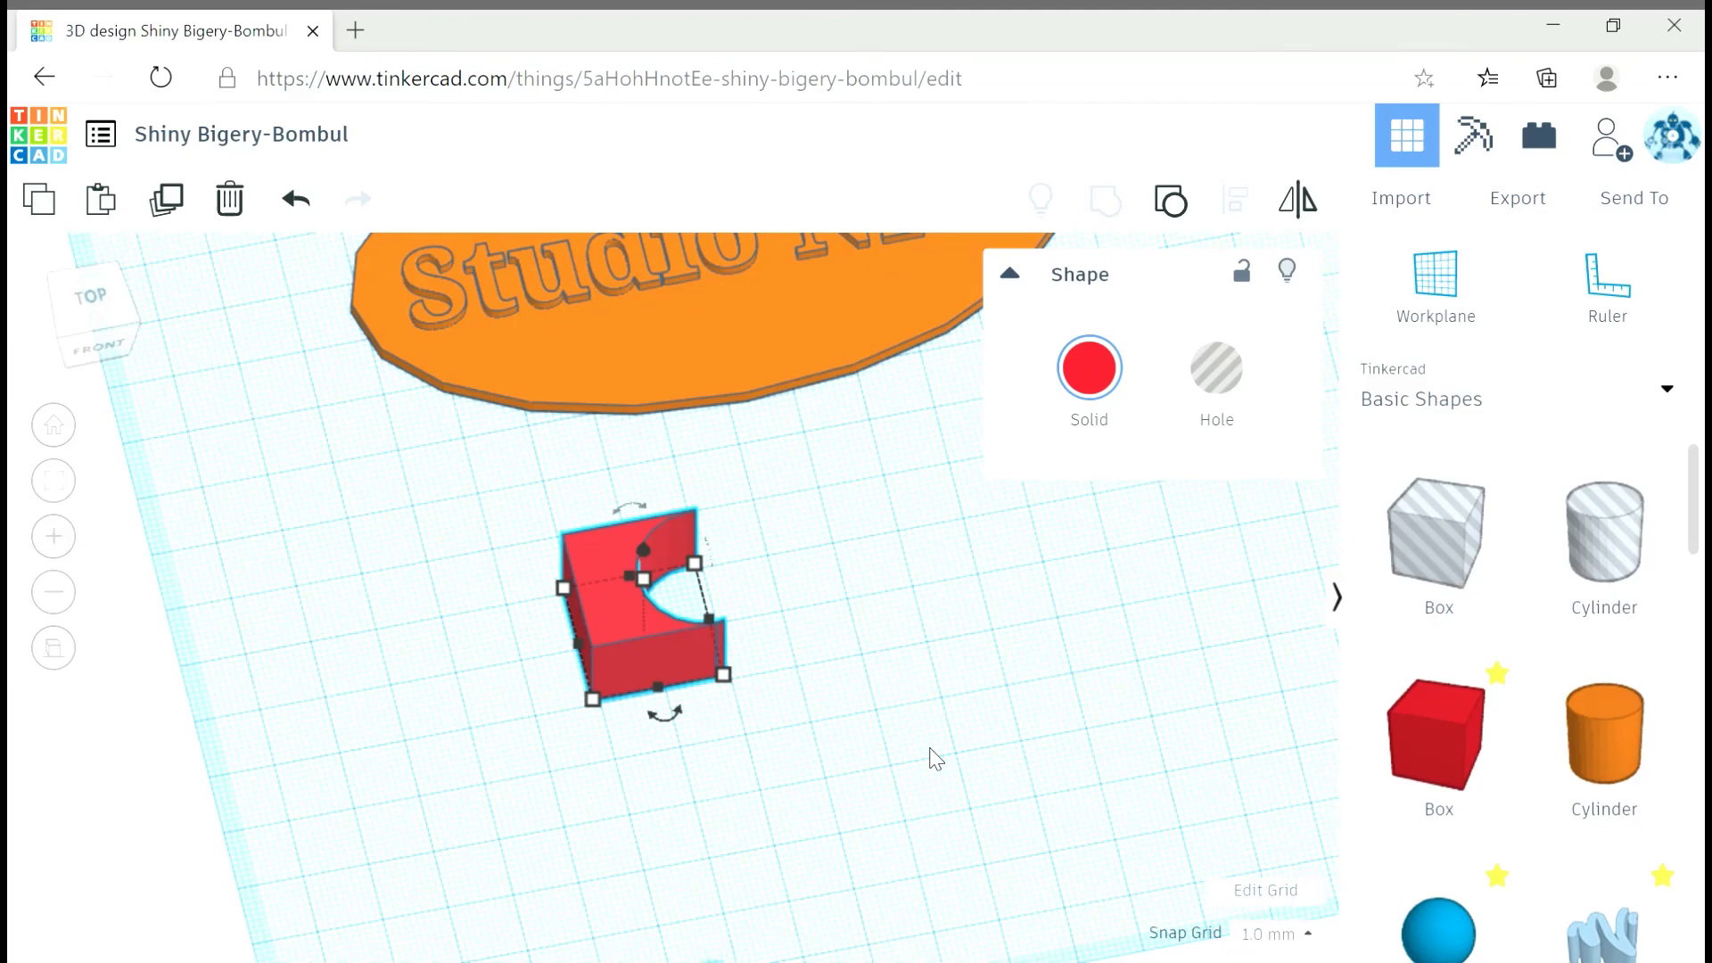
Delete the notched red box and move the Studio NPL disc 4 mm right and 11.29 mm forward on the workplane.
key(Delete)
right_drag(820, 579, 793, 535)
right_drag(743, 813, 787, 752)
drag(729, 579, 756, 618)
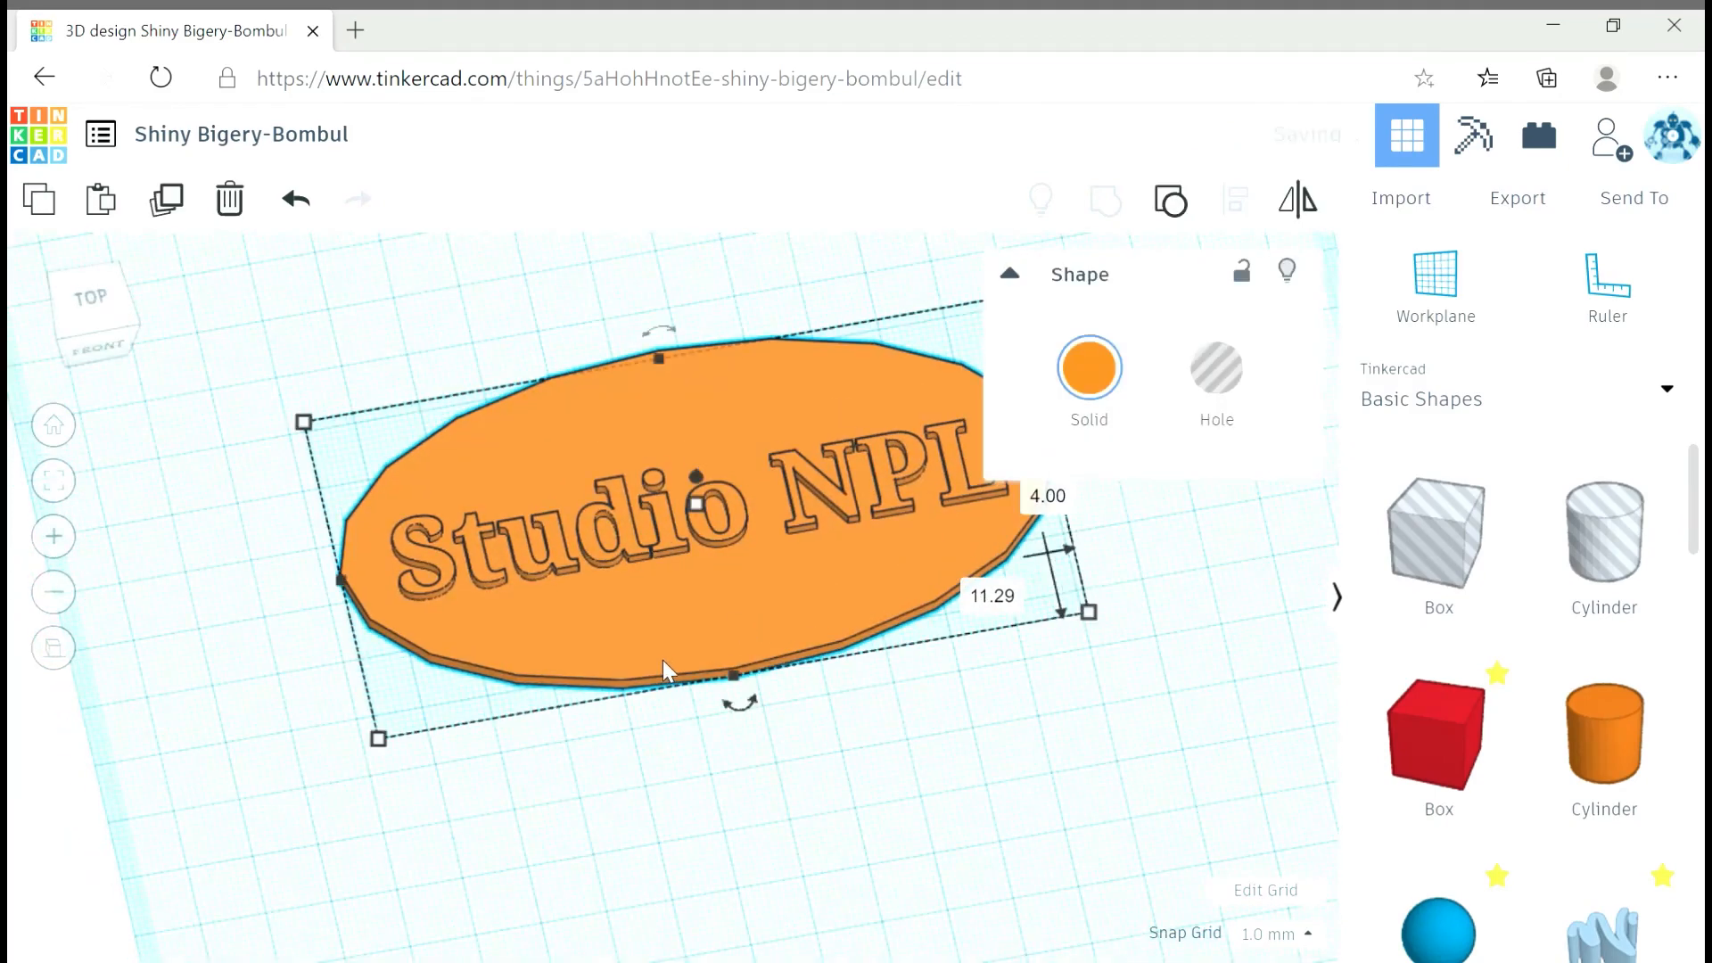
Place a cylinder near the disc's rear edge above the S of the text and resize it to a thin pin 23 mm tall.
click(1605, 733)
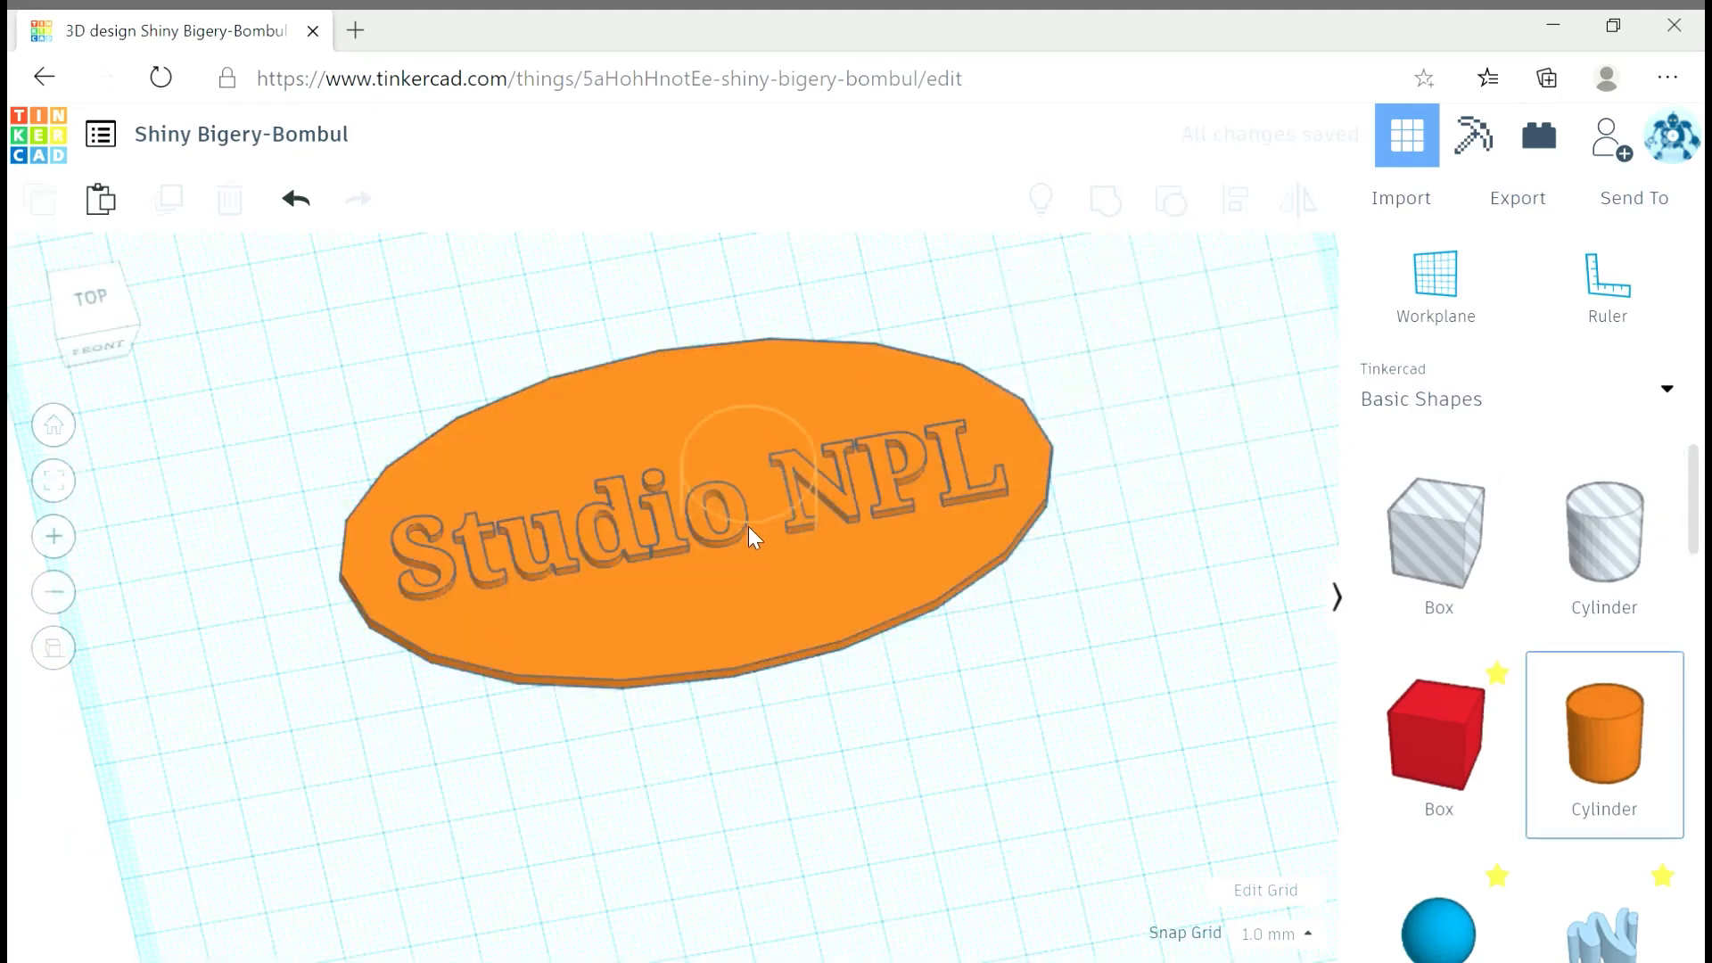
click(457, 473)
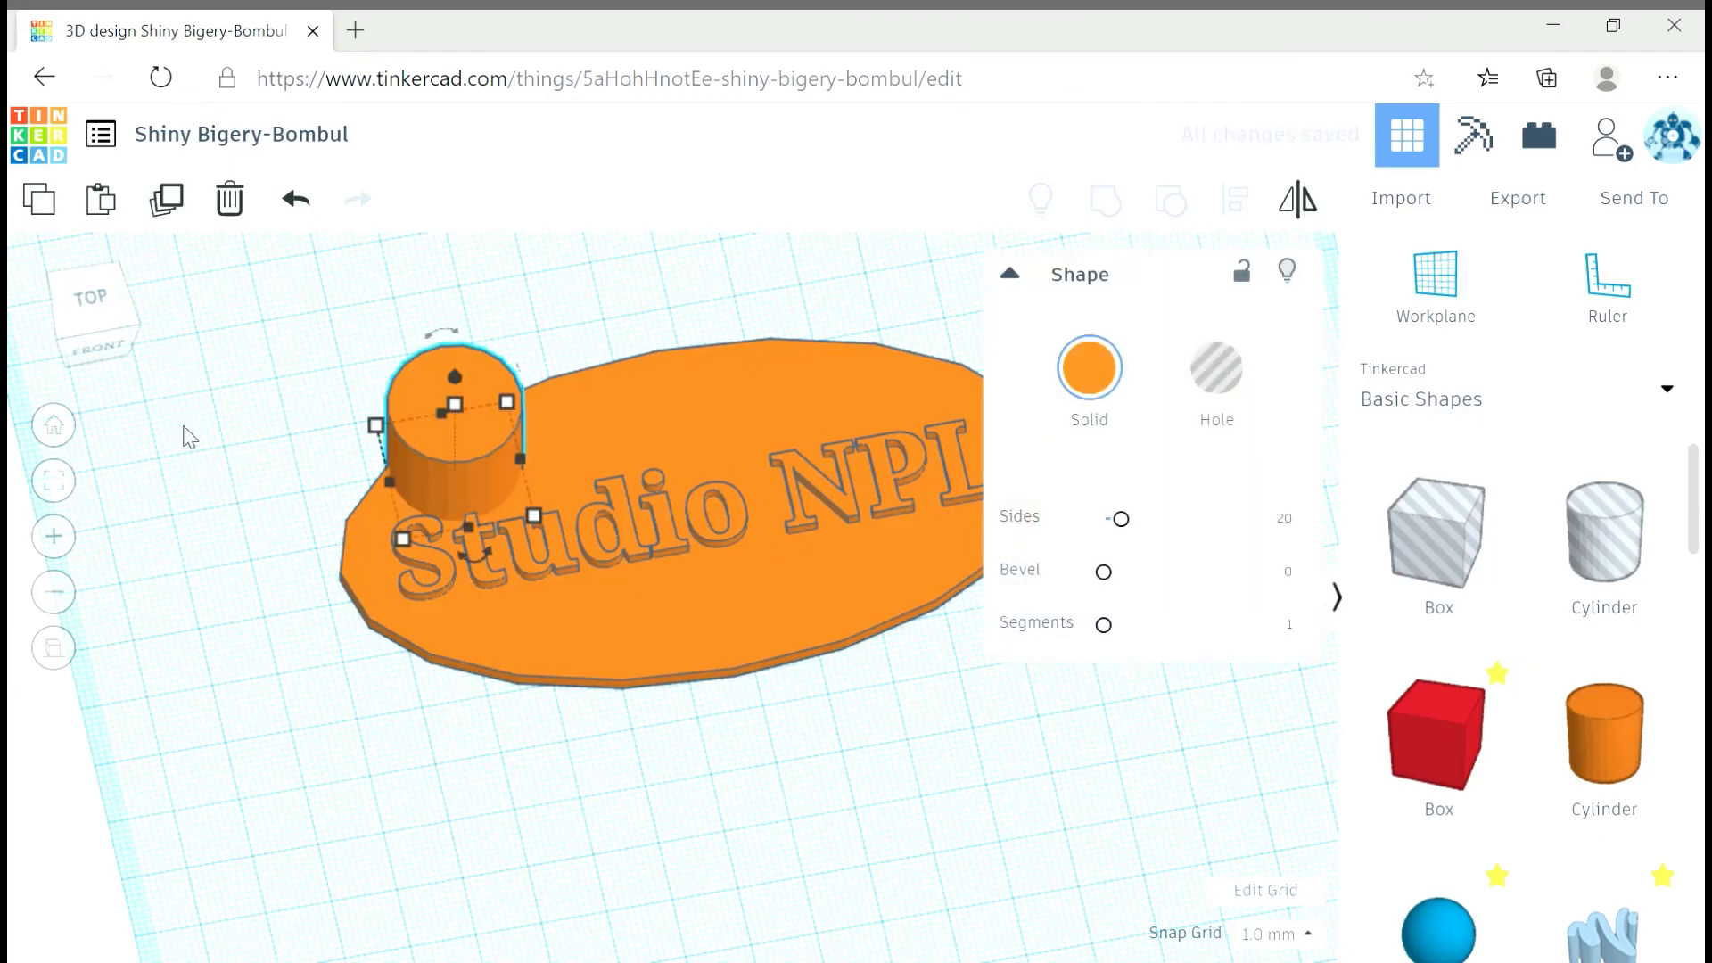
scroll(218, 433, down, 3)
right_drag(308, 476, 313, 458)
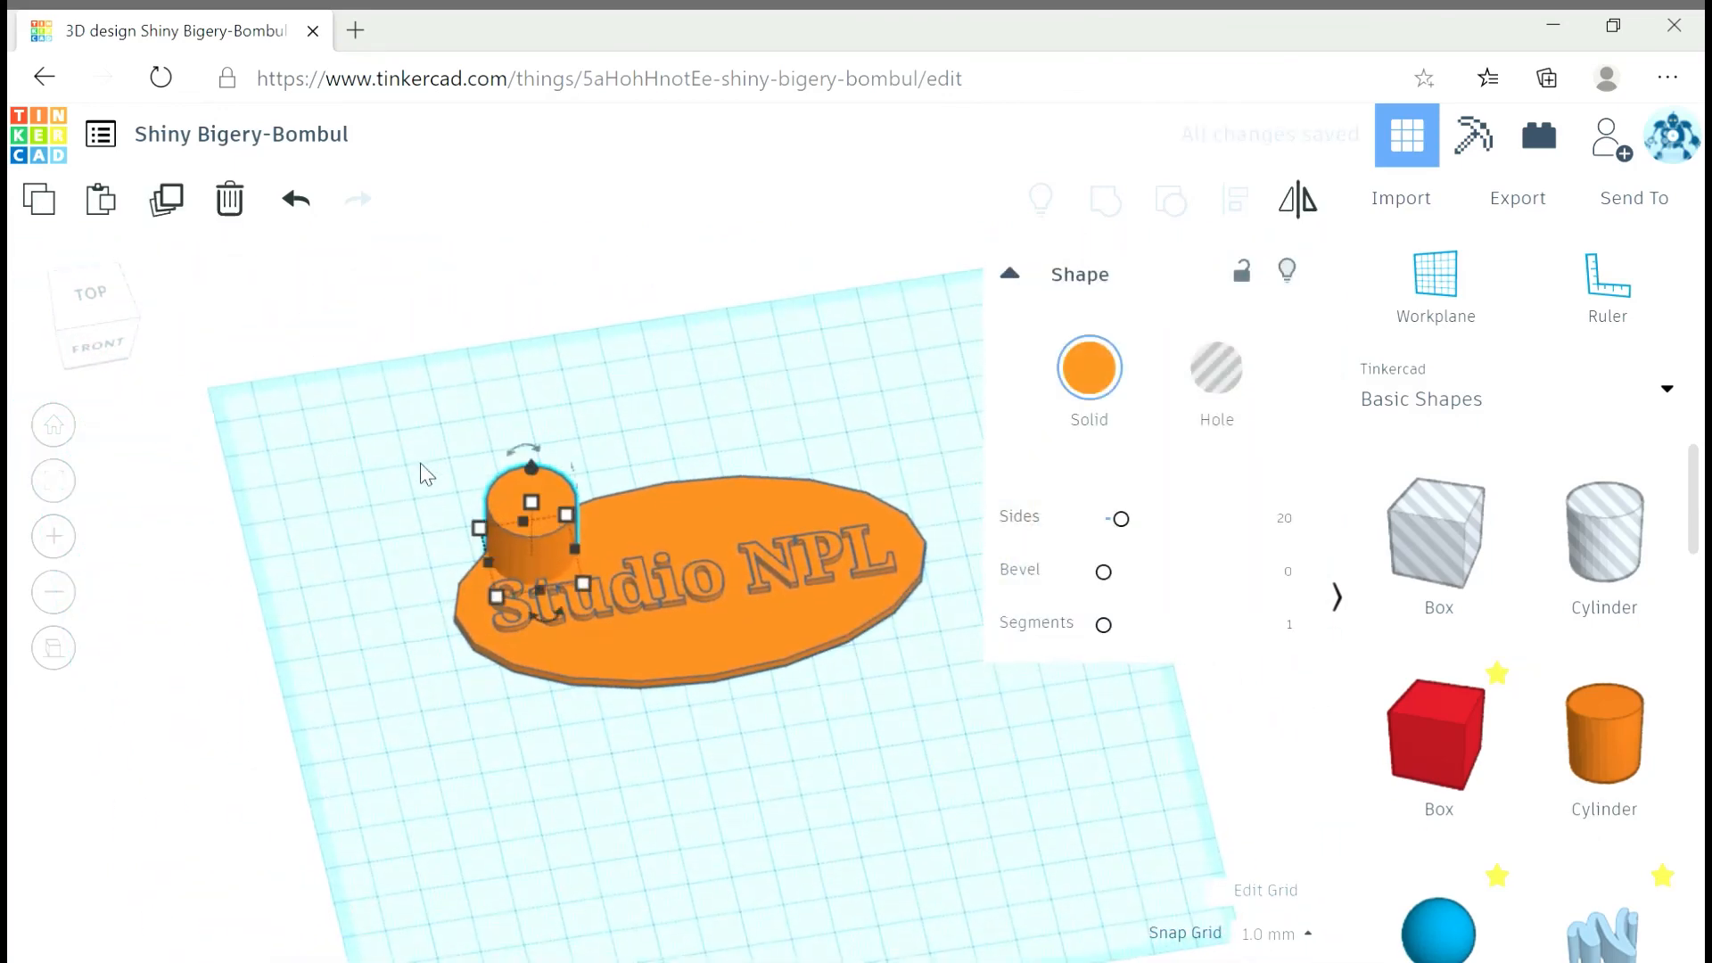
mouse_move(528, 492)
mouse_down()
mouse_move(526, 355)
mouse_move(558, 493)
mouse_up()
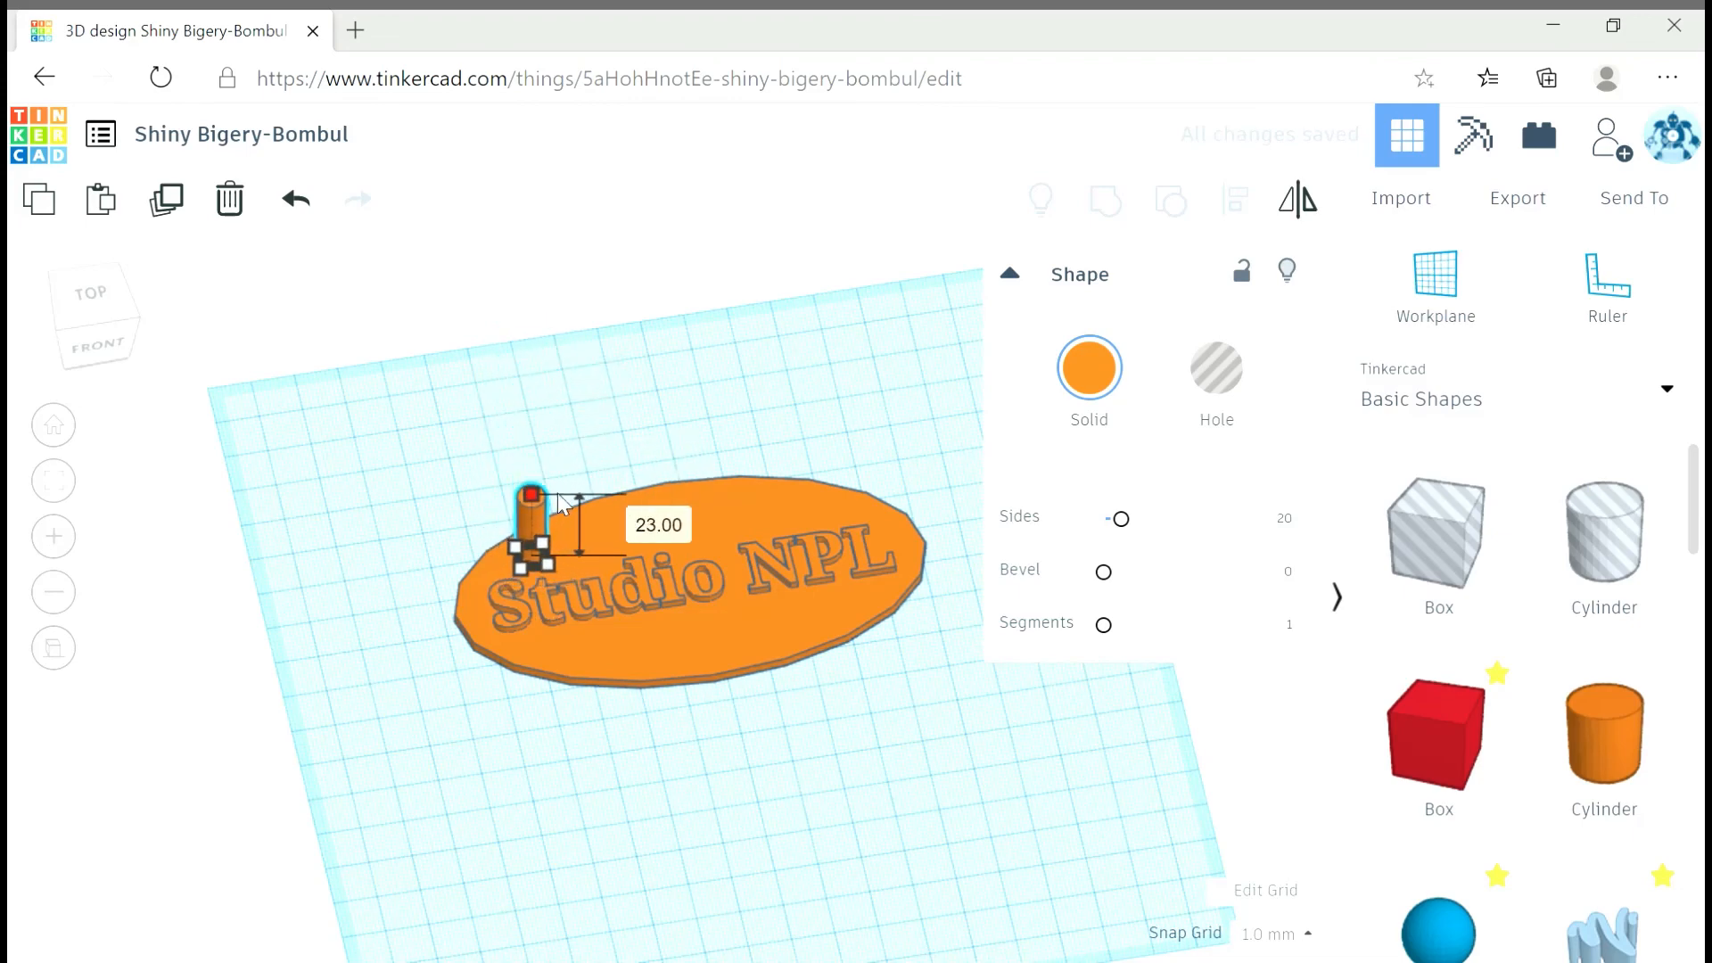
Lower the thin cylinder to 7 mm below the workplane so it passes through the disc.
right_drag(382, 618, 339, 330)
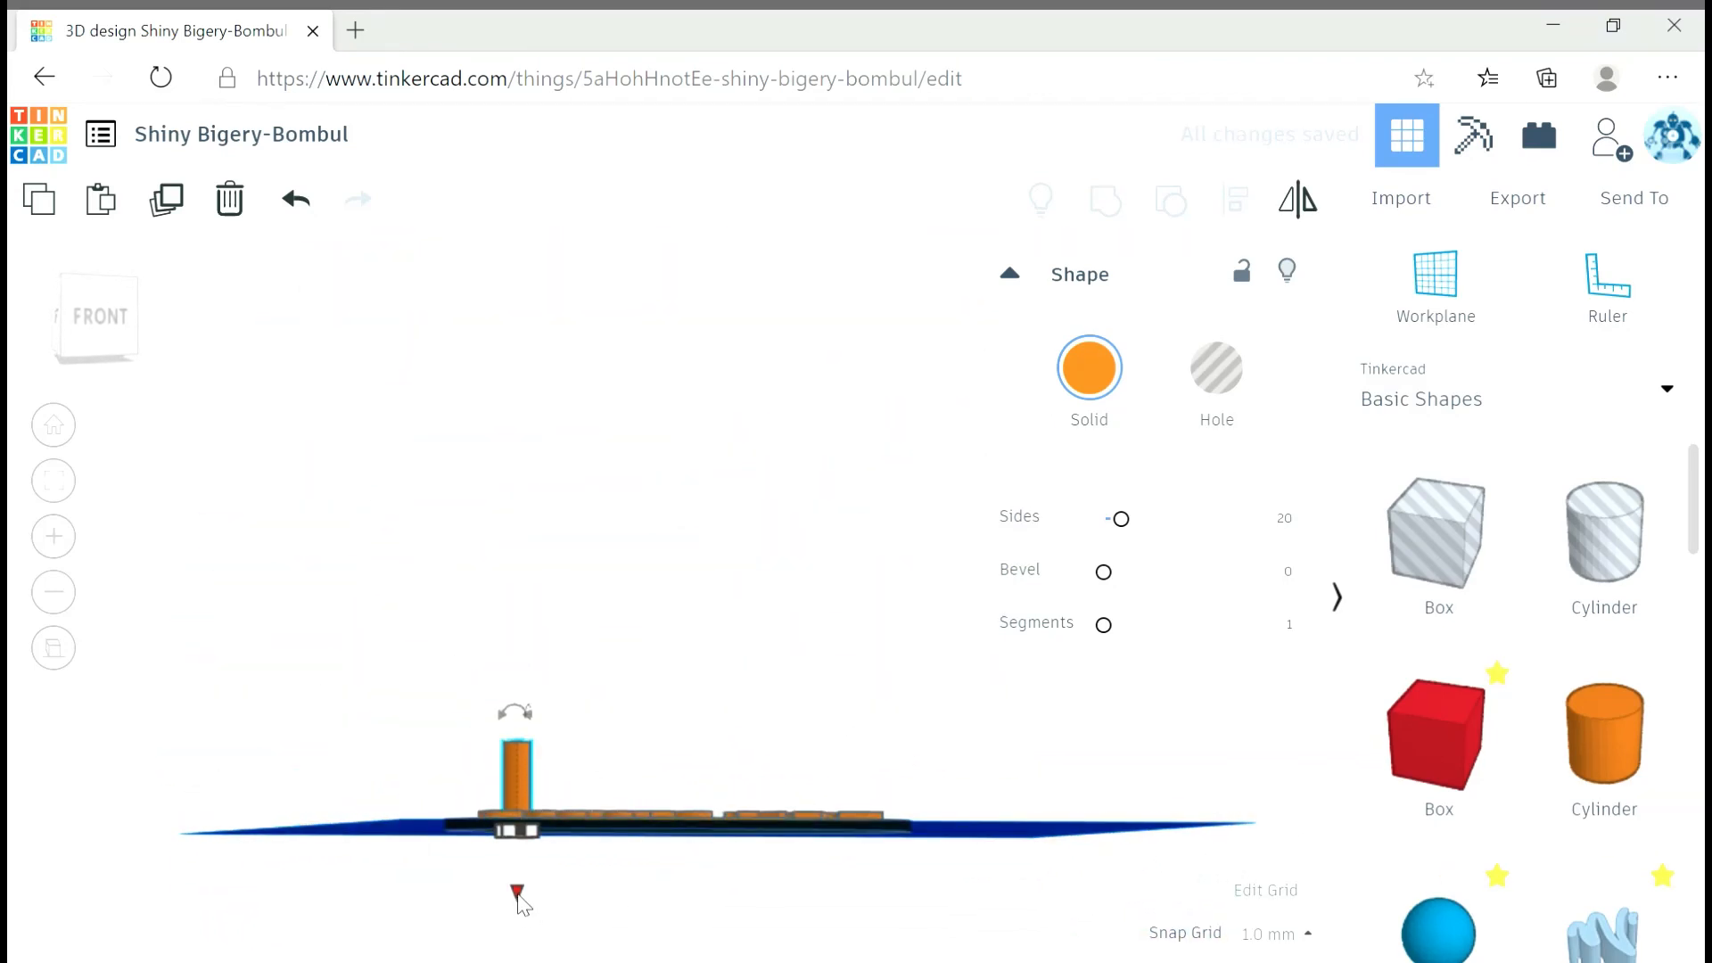
drag(519, 893, 520, 936)
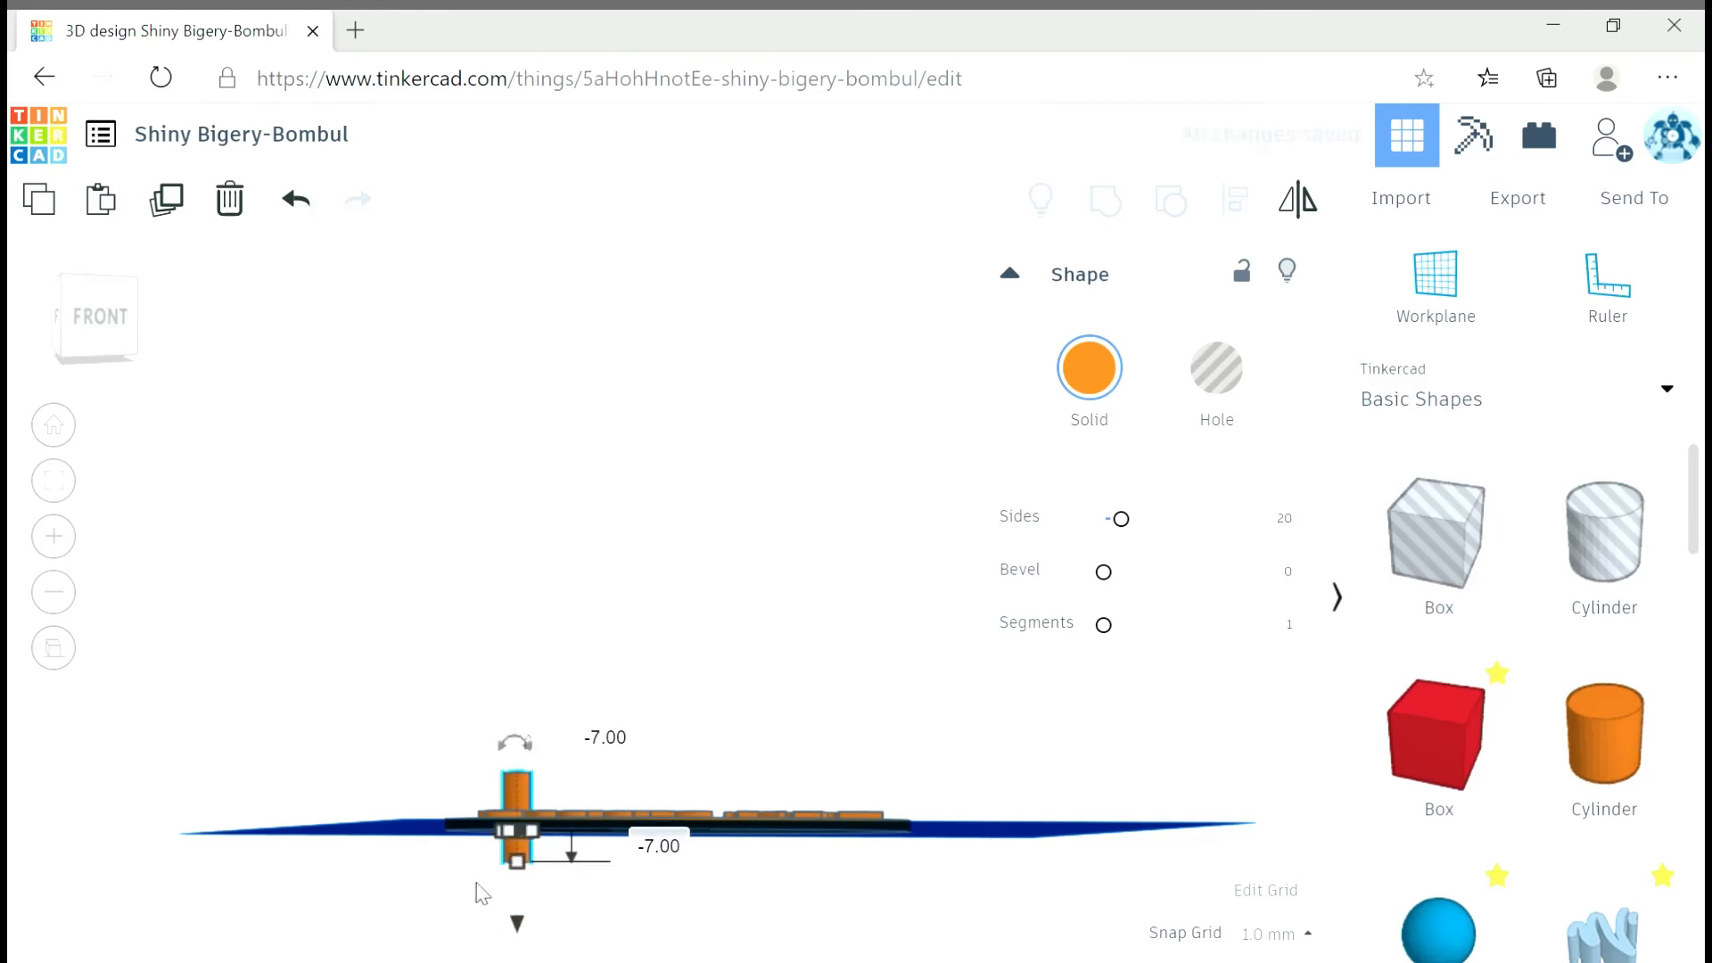
drag(524, 932, 487, 933)
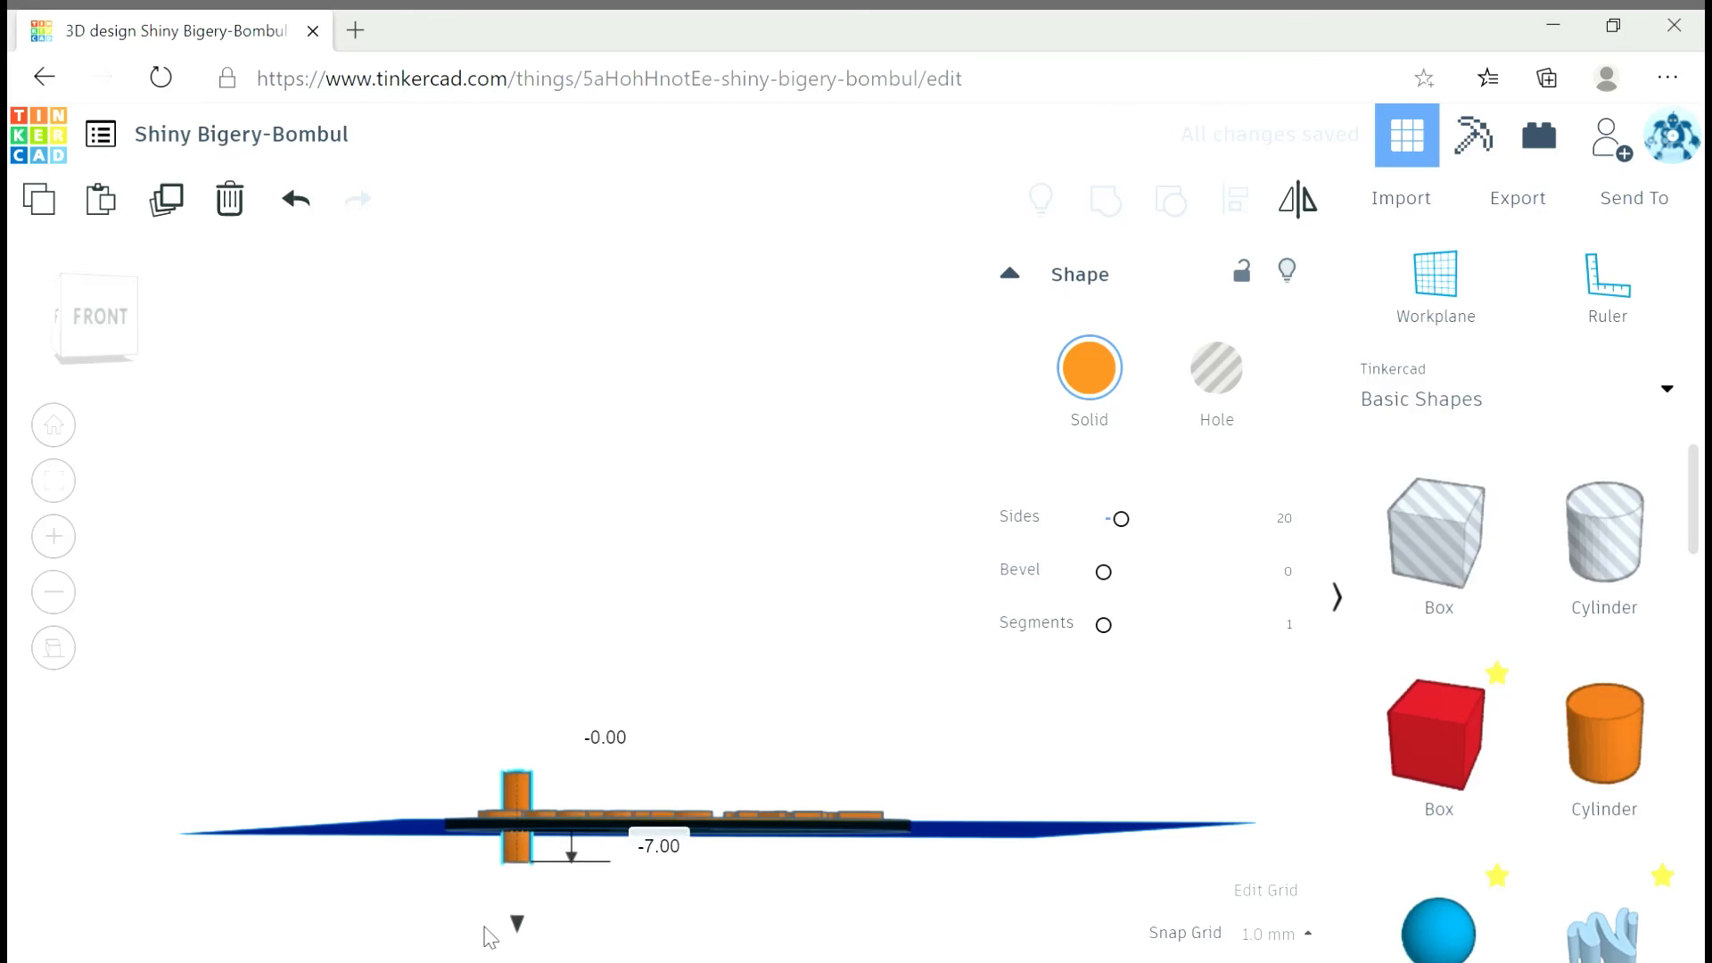
Move the thin cylinder 6 mm left along the disc's rear edge.
right_drag(397, 607, 945, 500)
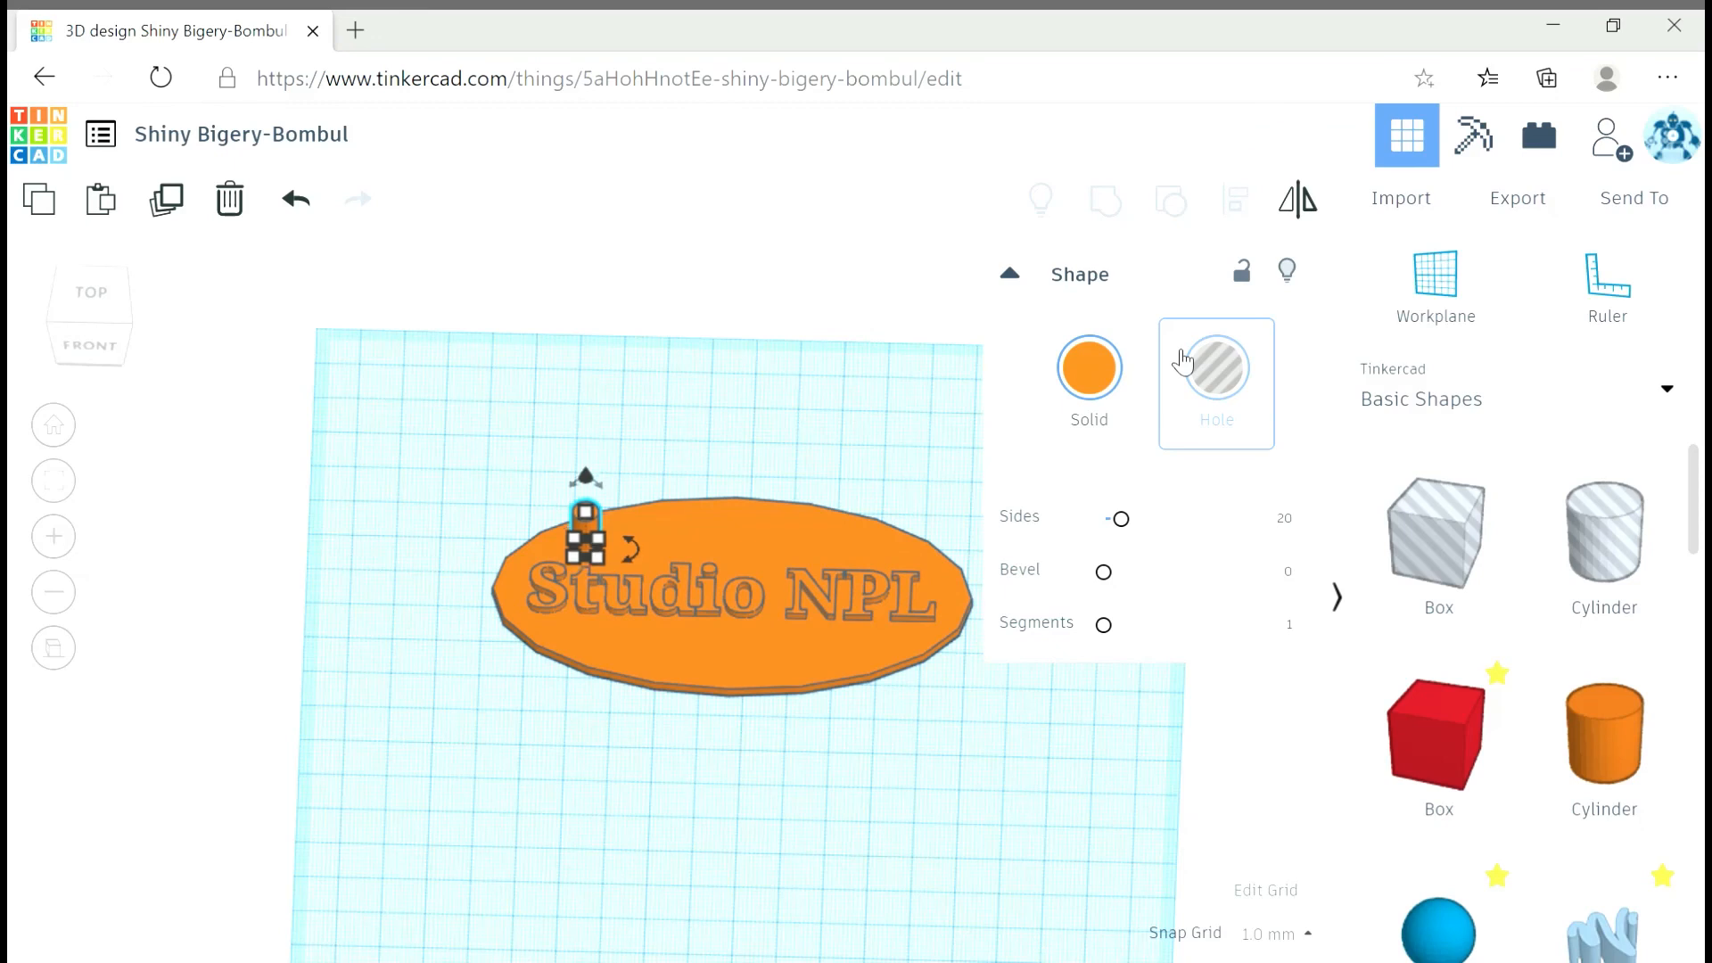
key(Left)
key(Left)
key(Left)
key(Left)
key(Left)
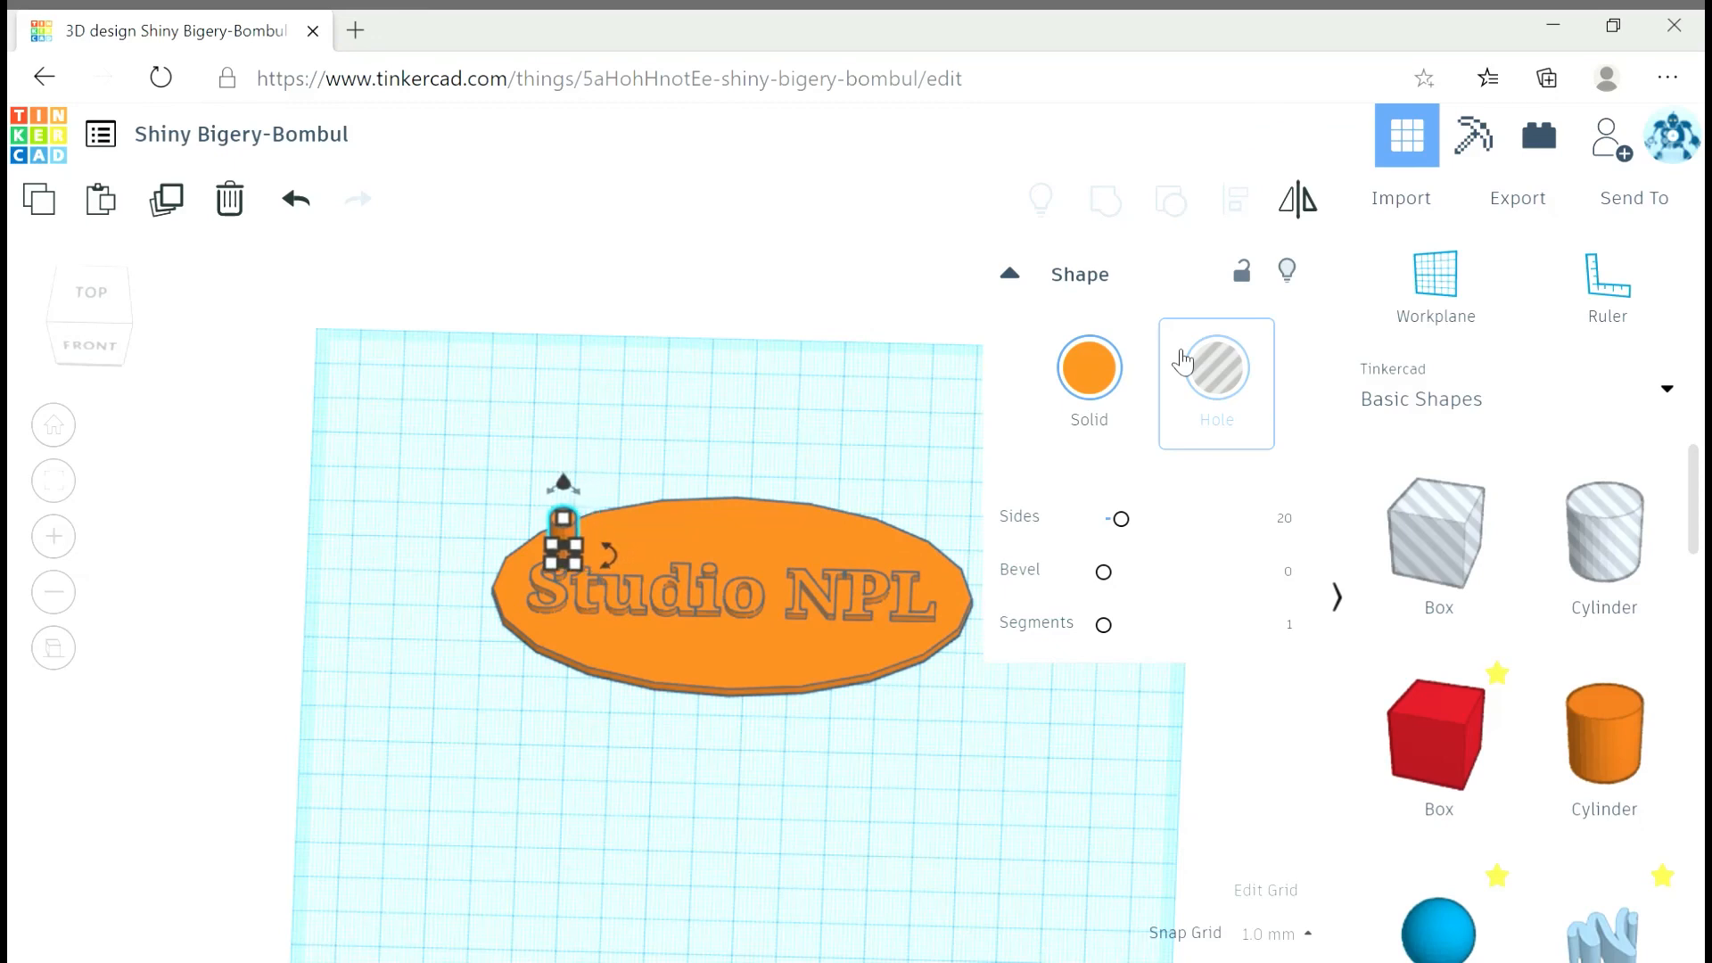
key(Left)
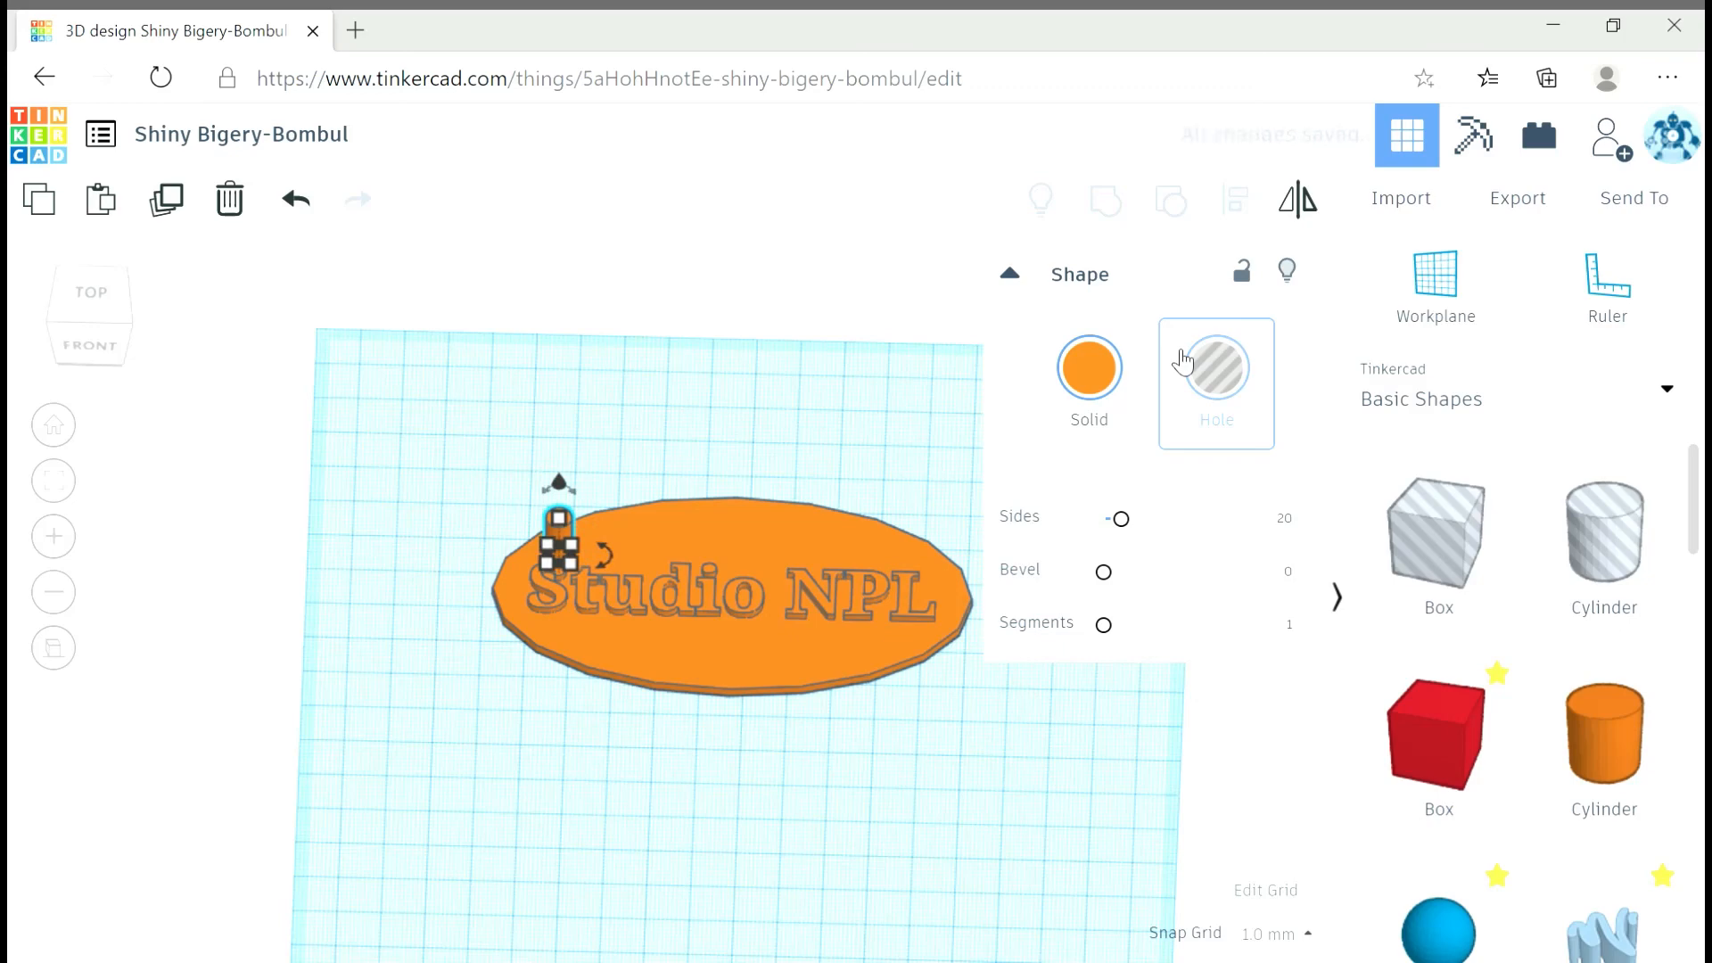
Fine-tune the thin cylinder's sideways position in 1 mm steps so it sits within the disc behind the S.
right_drag(241, 532, 303, 526)
key(Right)
key(Right)
key(Right)
key(Right)
key(Right)
key(Right)
key(Right)
key(Right)
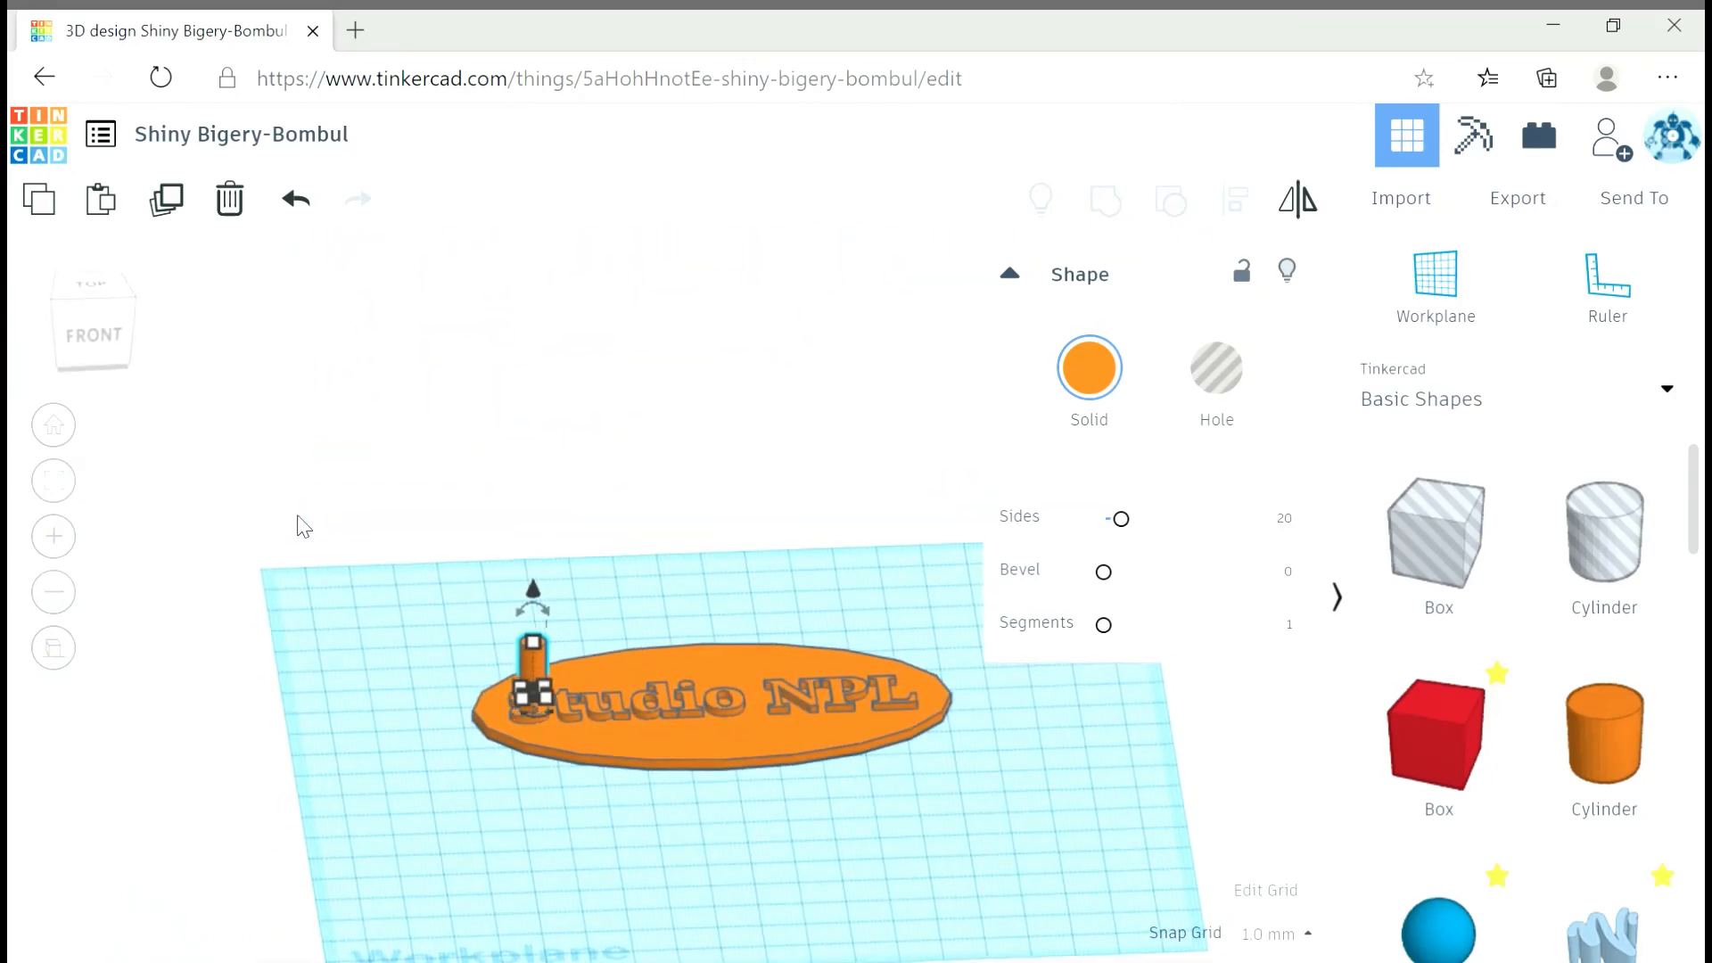
key(Left)
key(Left)
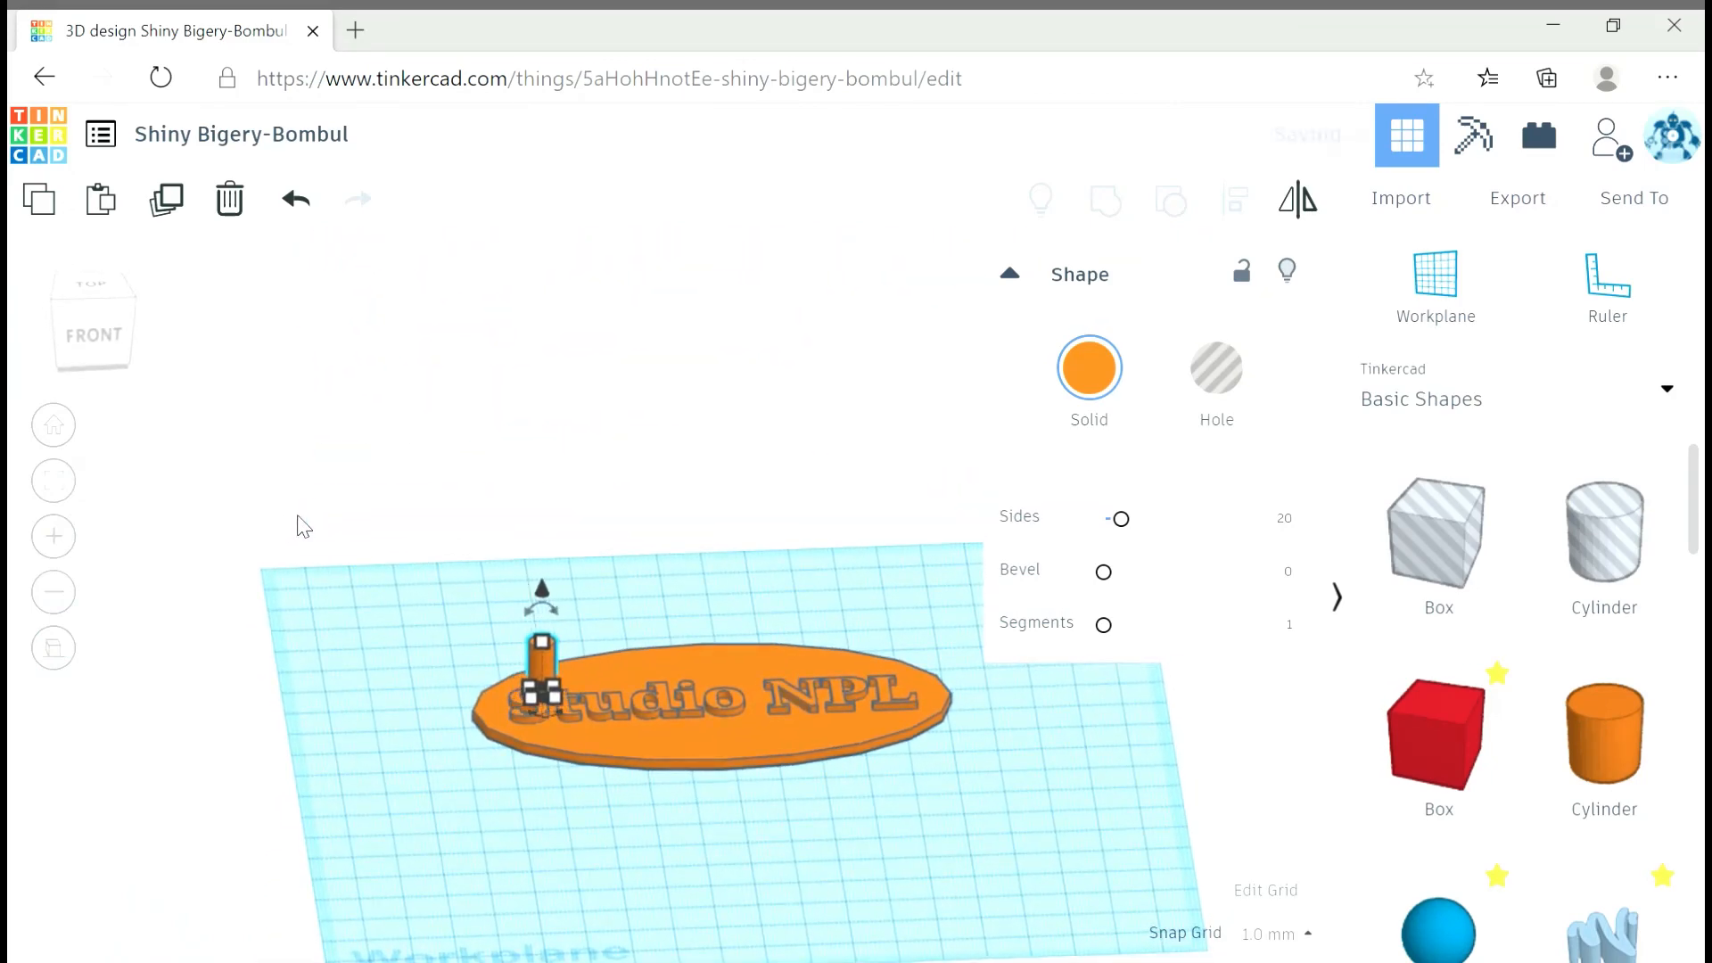
Turn the thin cylinder into a hole, group it with the Studio NPL disc to cut a round through-hole, and inspect the result.
right_drag(303, 526, 561, 758)
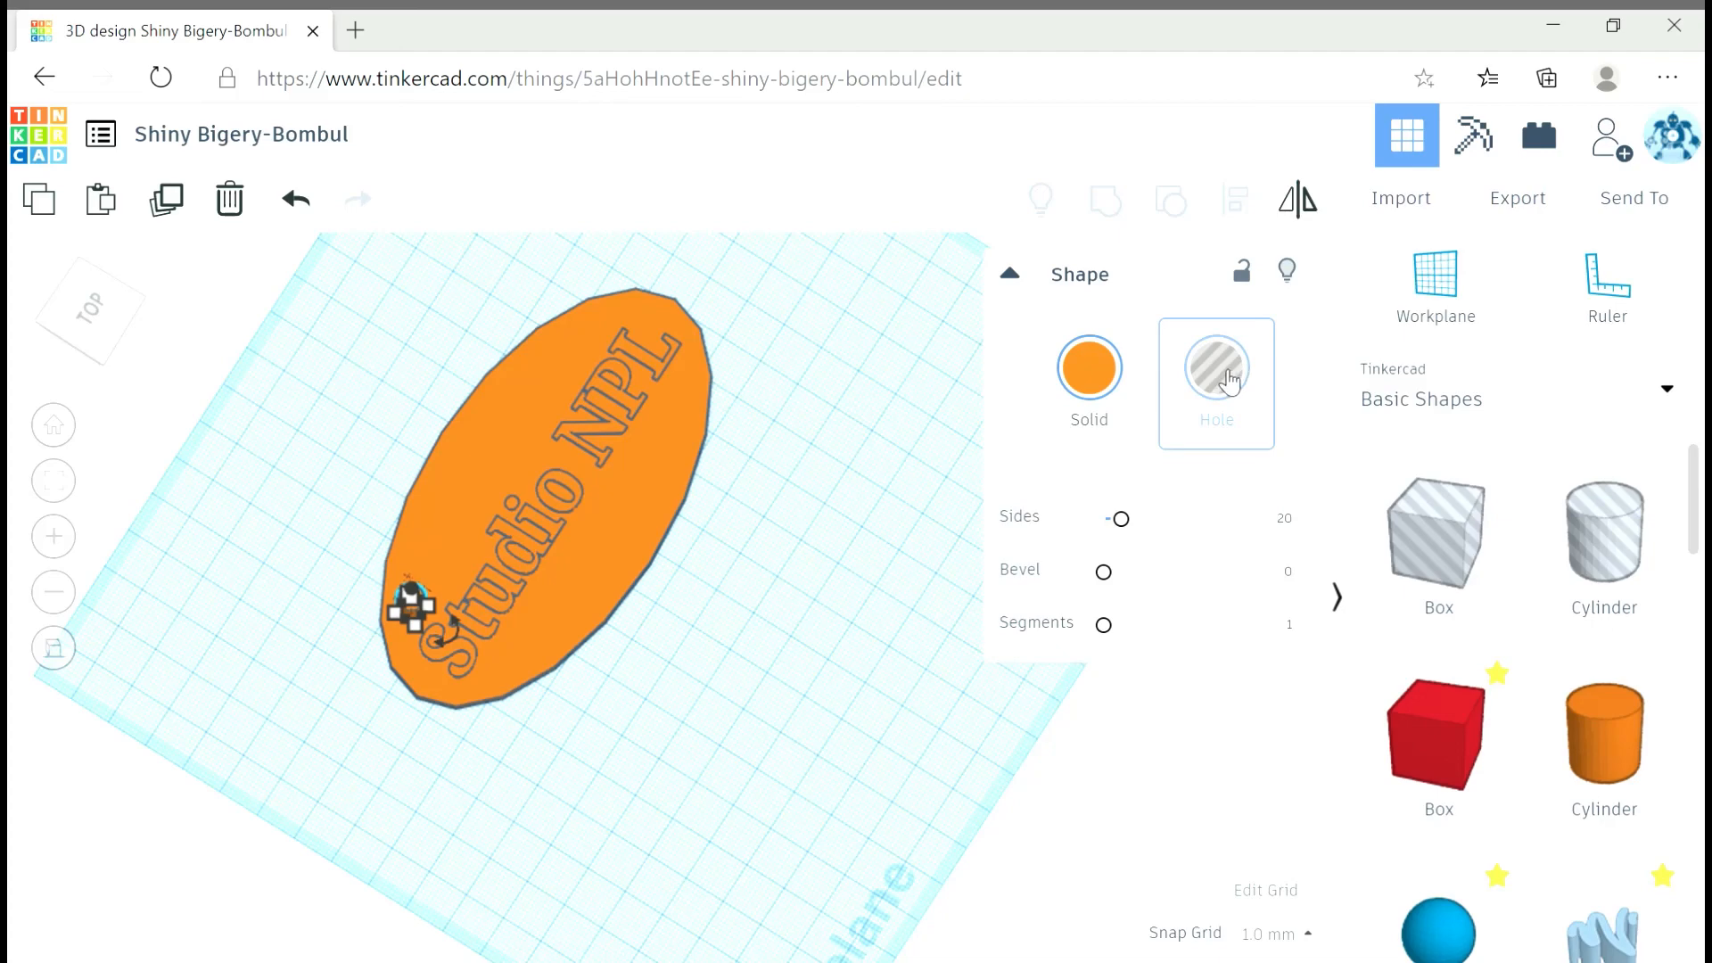
right_drag(546, 757, 312, 675)
drag(290, 410, 1008, 828)
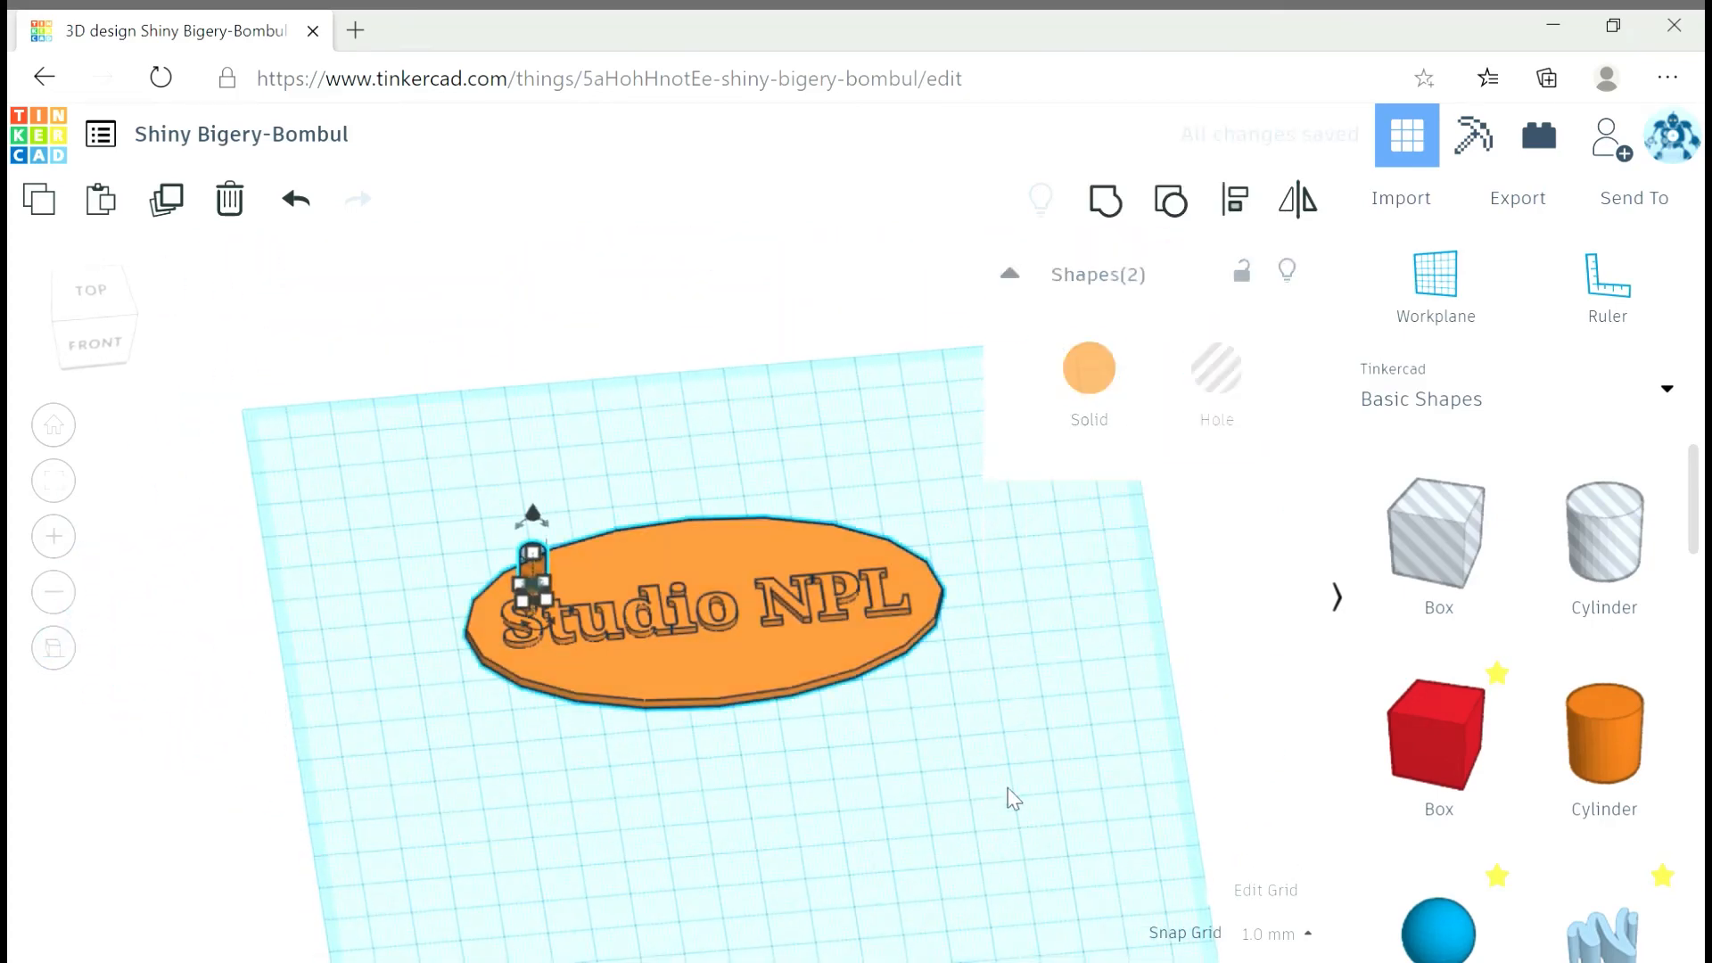
click(1113, 206)
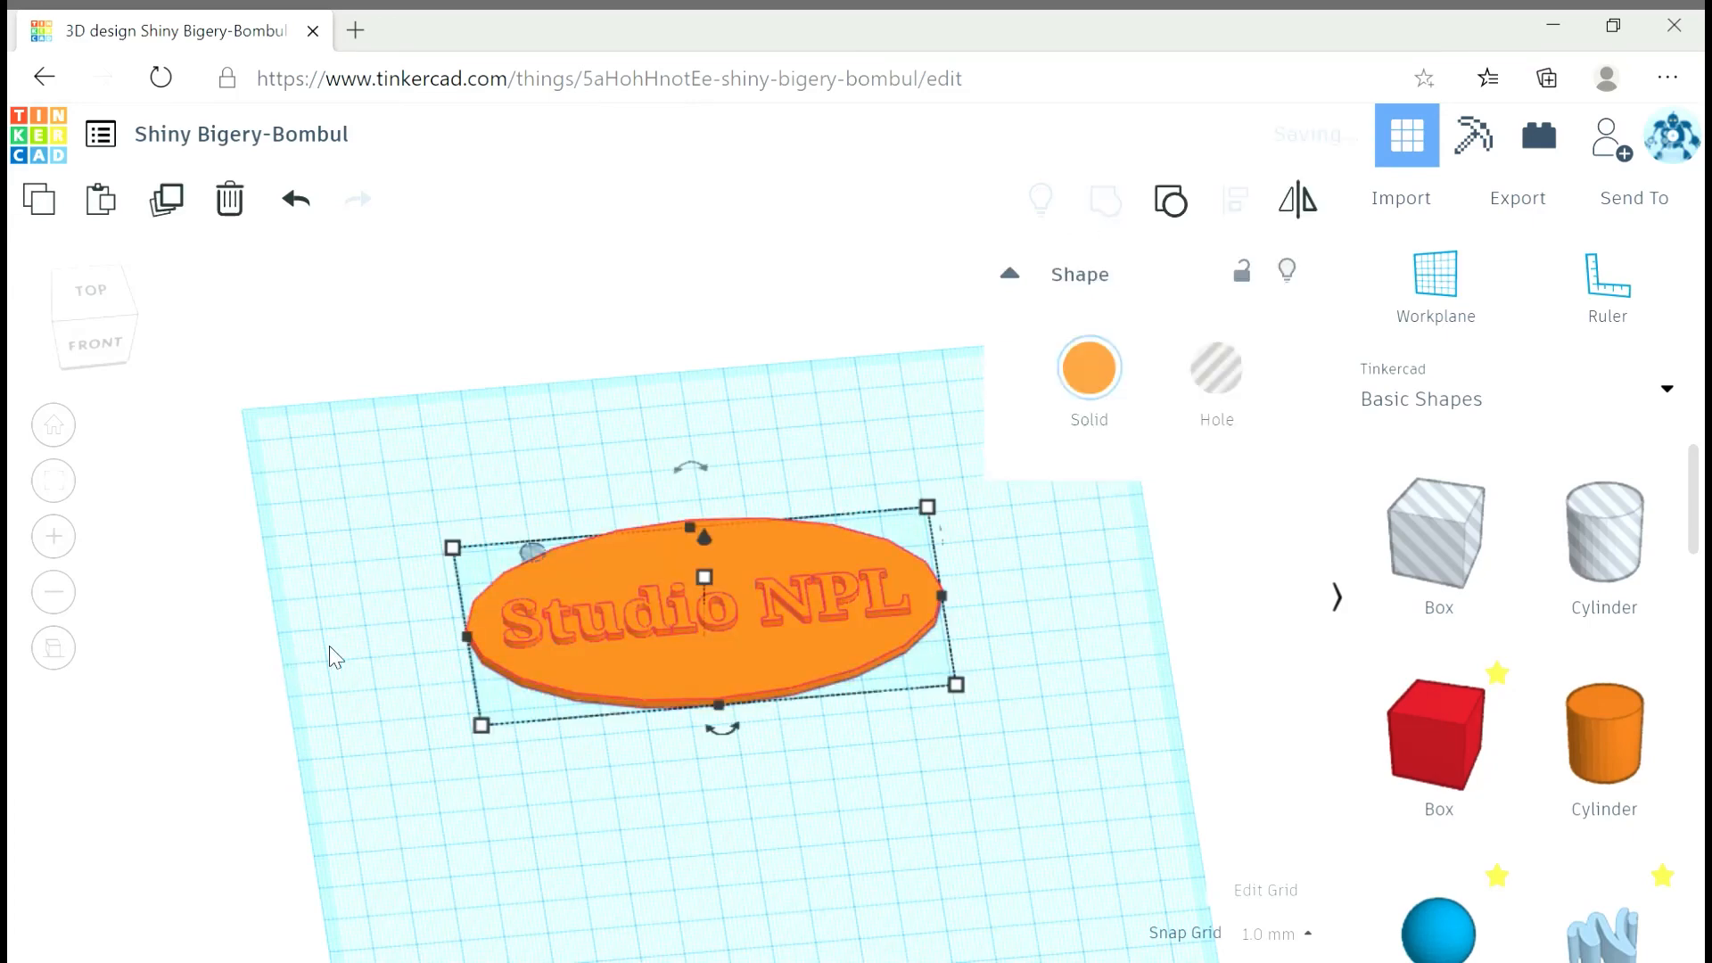
right_drag(352, 630, 345, 737)
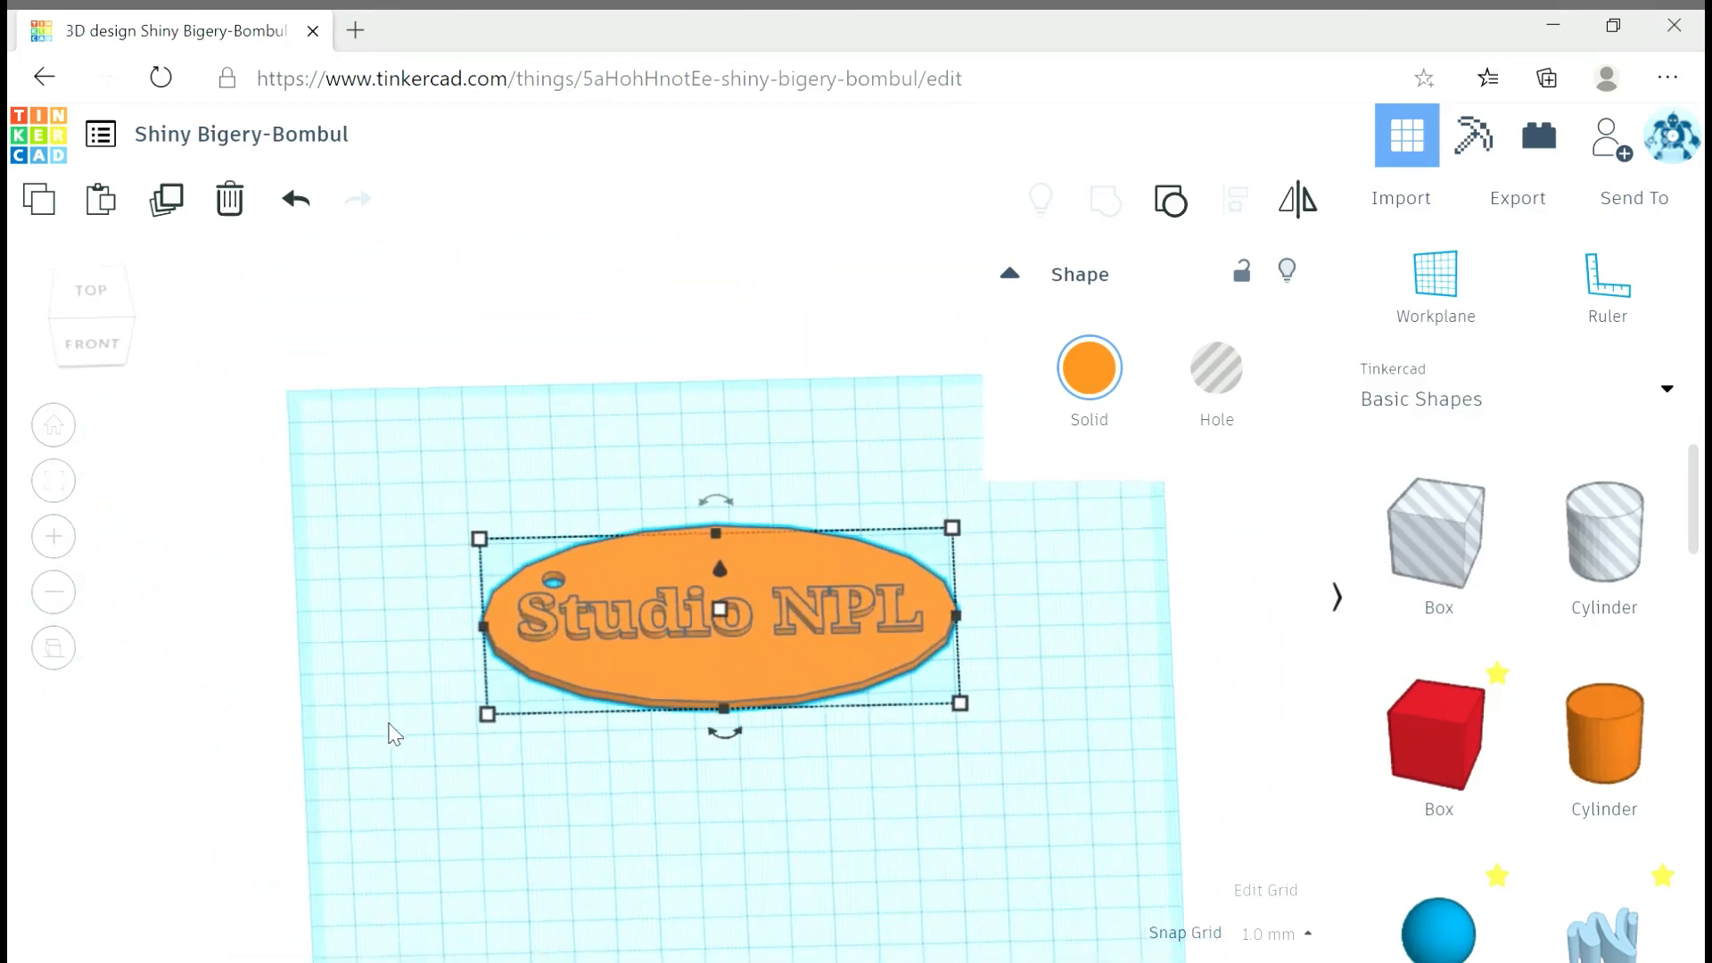
scroll(386, 726, down, 5)
right_drag(758, 606, 792, 854)
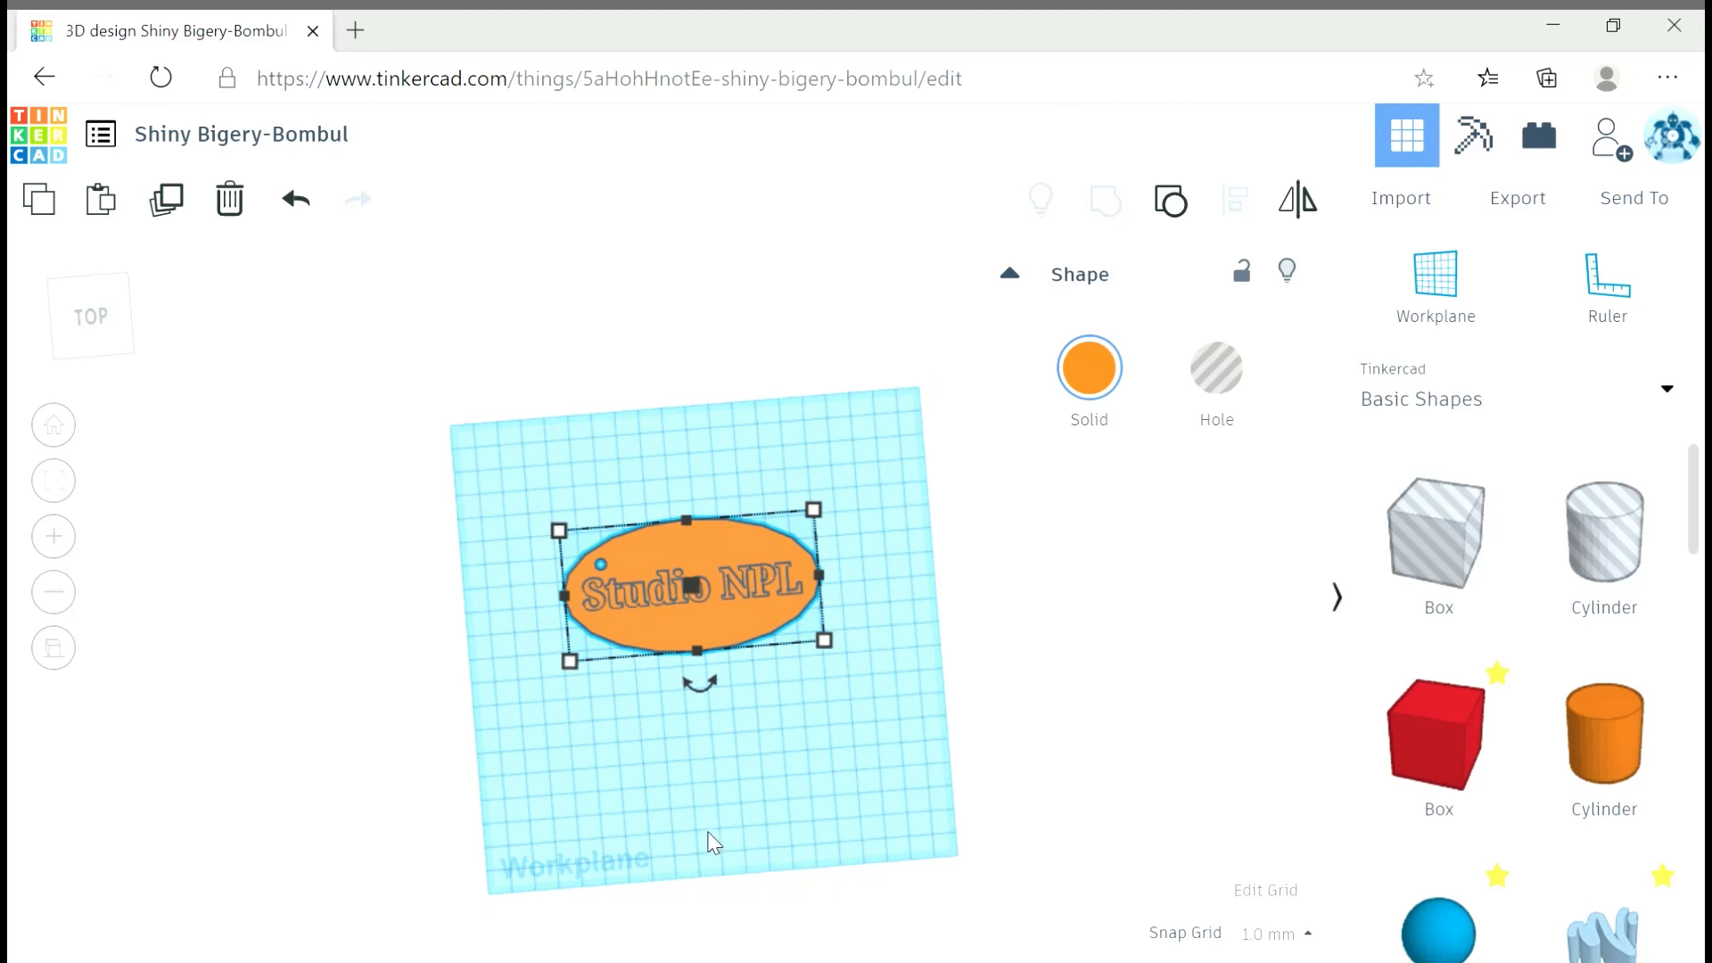